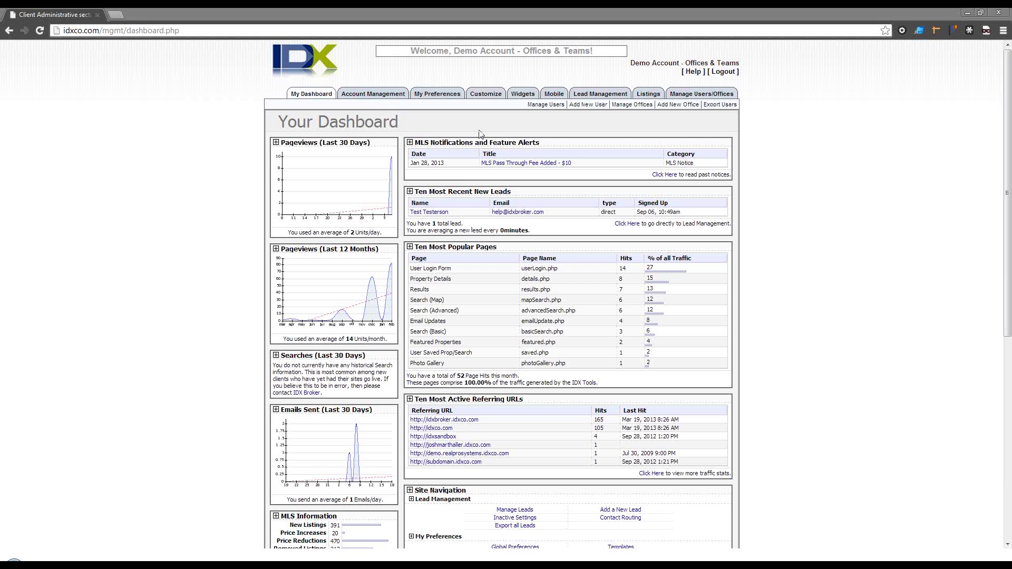
Step: Drag the Ten Most Popular Pages panel to the top of the right column, then go to Page Links
drag(439, 246, 430, 143)
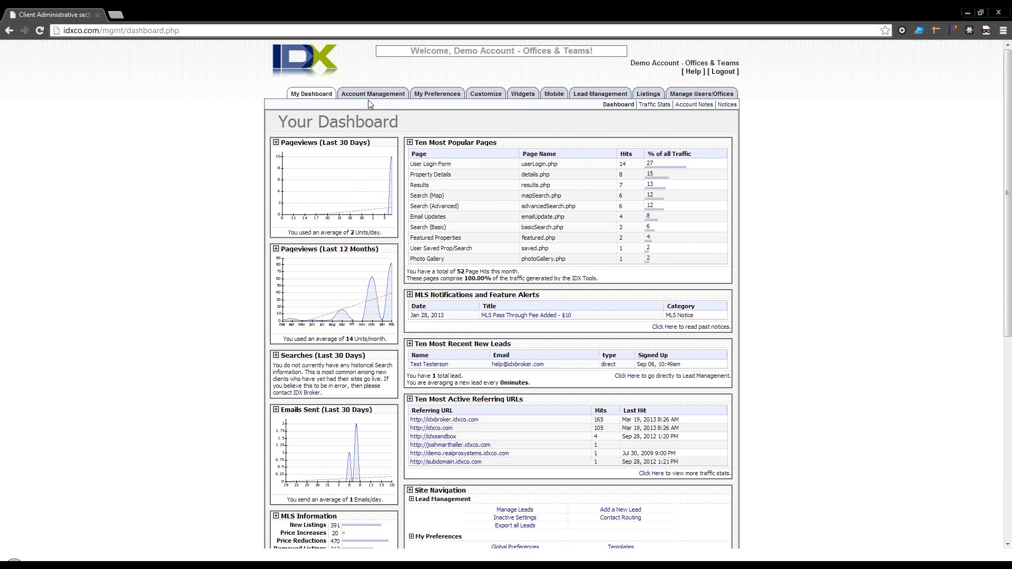
mouse_move(383, 95)
click(672, 105)
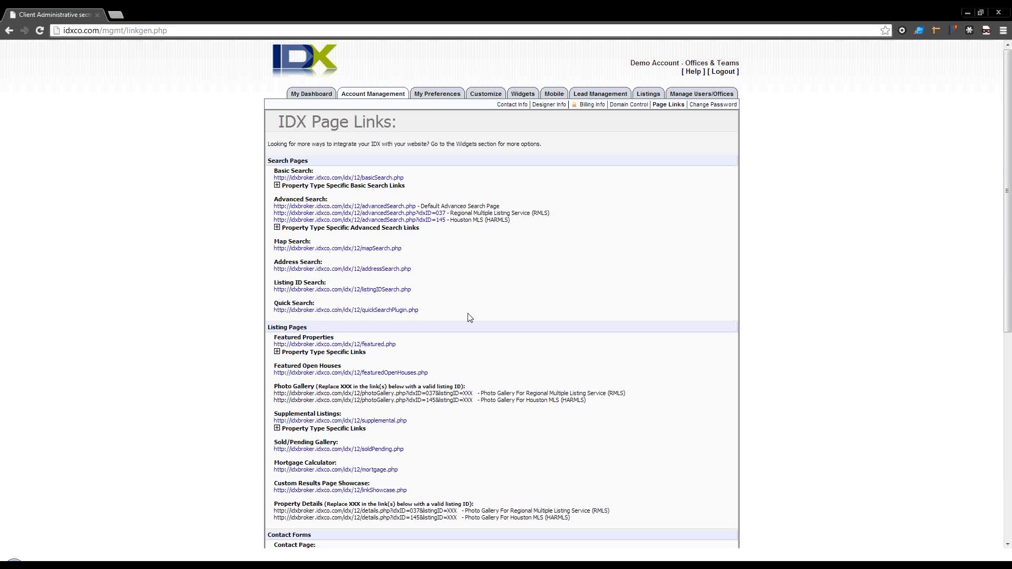
Step: Open the basicSearch.php link under Basic Search in a new tab
scroll(419, 316, down, 3)
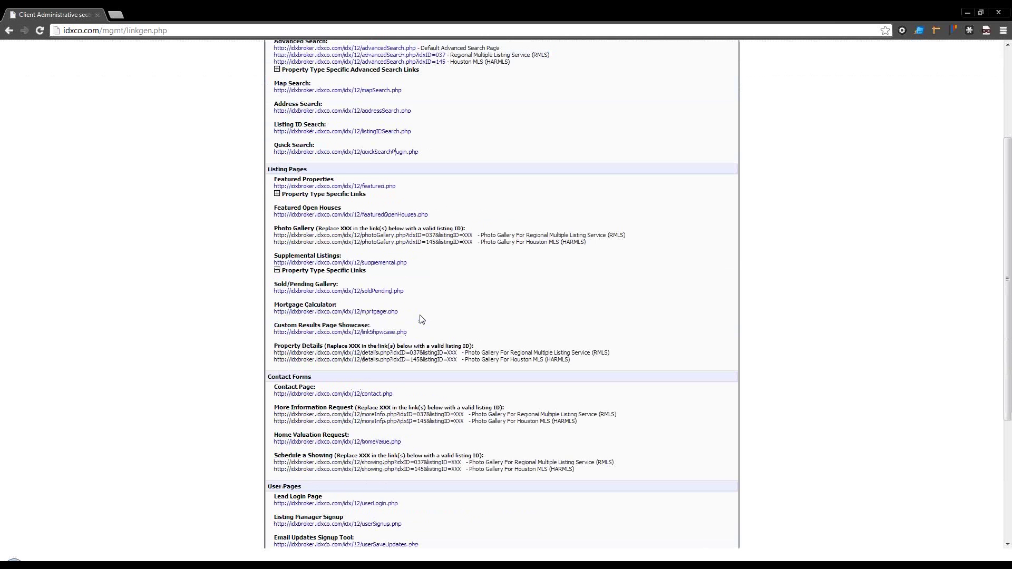
scroll(370, 216, up, 2)
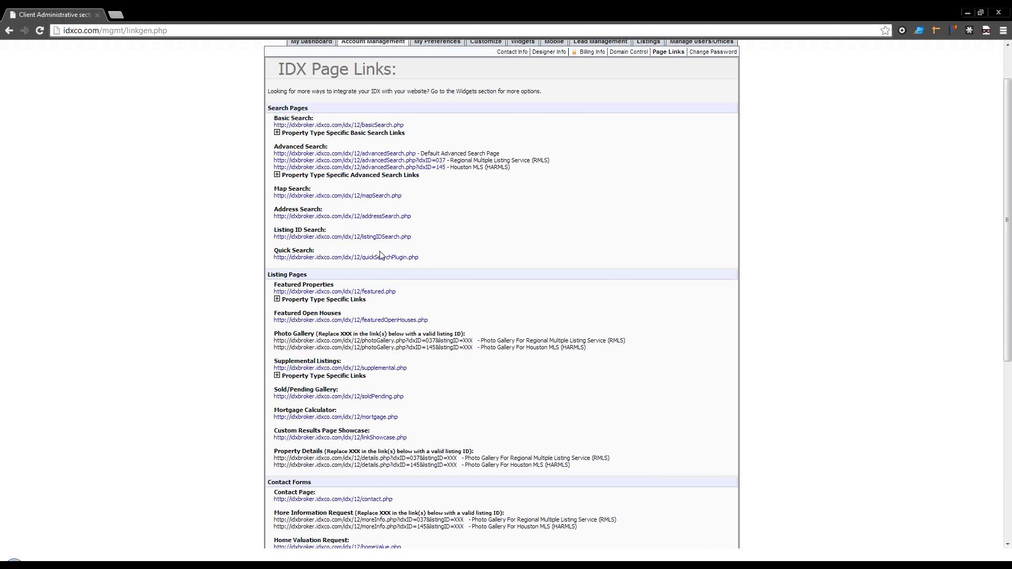
click(365, 126)
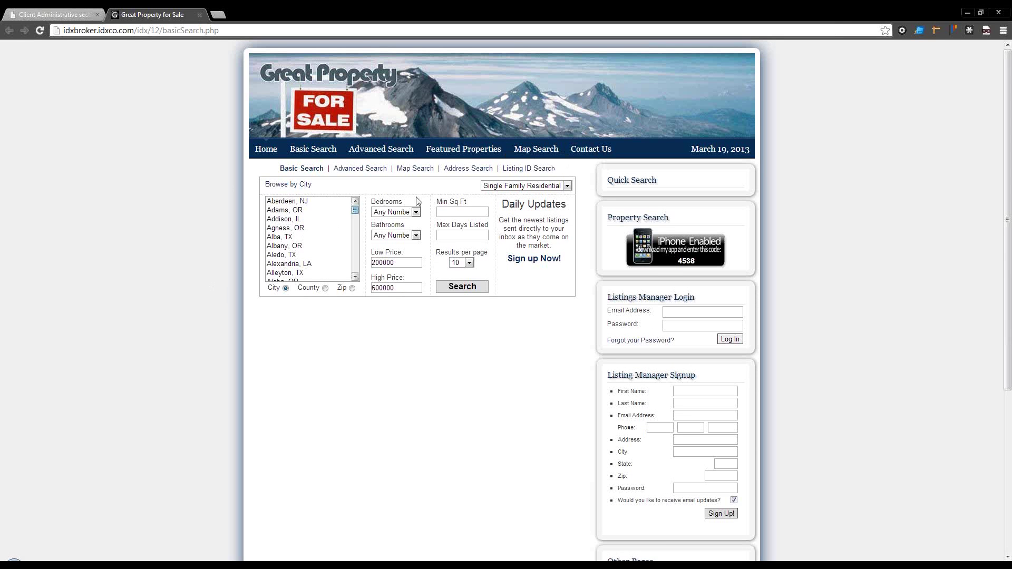
Step: Back in the Client Administrative tab, open roster.php from Roster/Bio Pages in a new tab
click(80, 16)
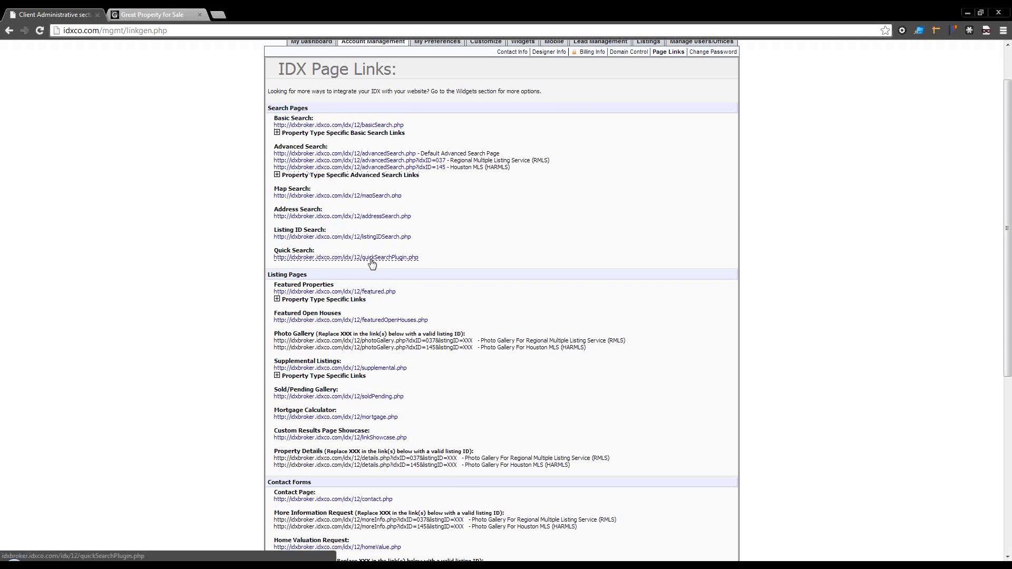
scroll(372, 264, down, 2)
scroll(372, 264, up, 3)
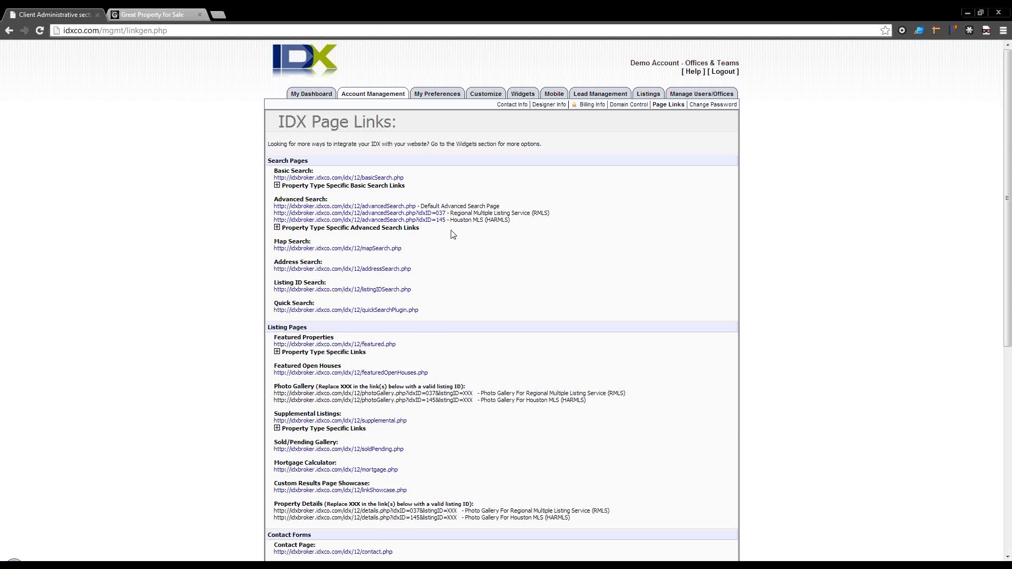
scroll(454, 233, down, 4)
scroll(452, 233, down, 3)
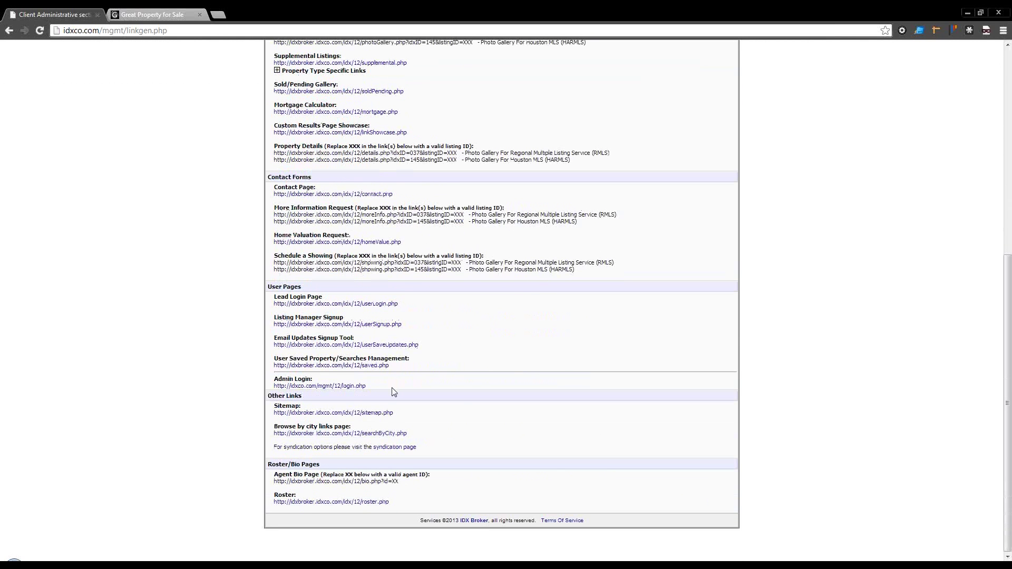
click(381, 502)
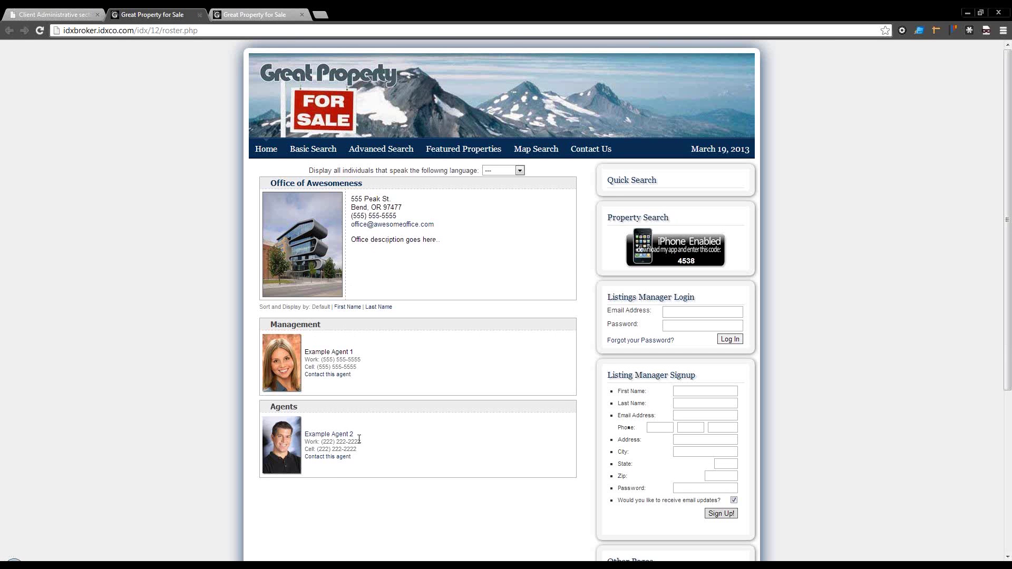
Step: Filter the roster to Office of Awesomeness (roster.php?oid=1)
click(304, 184)
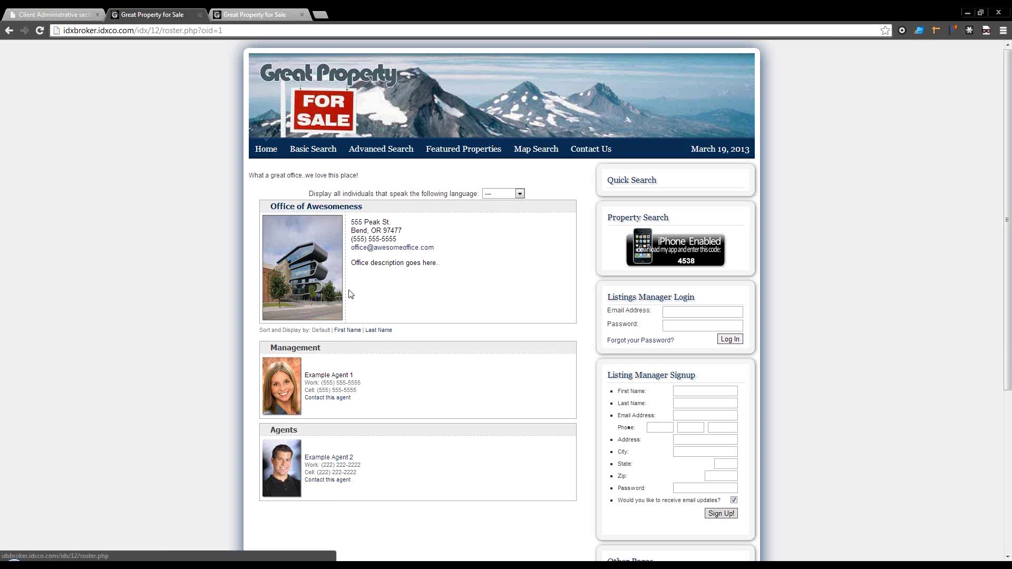
Step: Compare the full and Office of Awesomeness rosters, leave the language filter unset, and return to admin
click(327, 207)
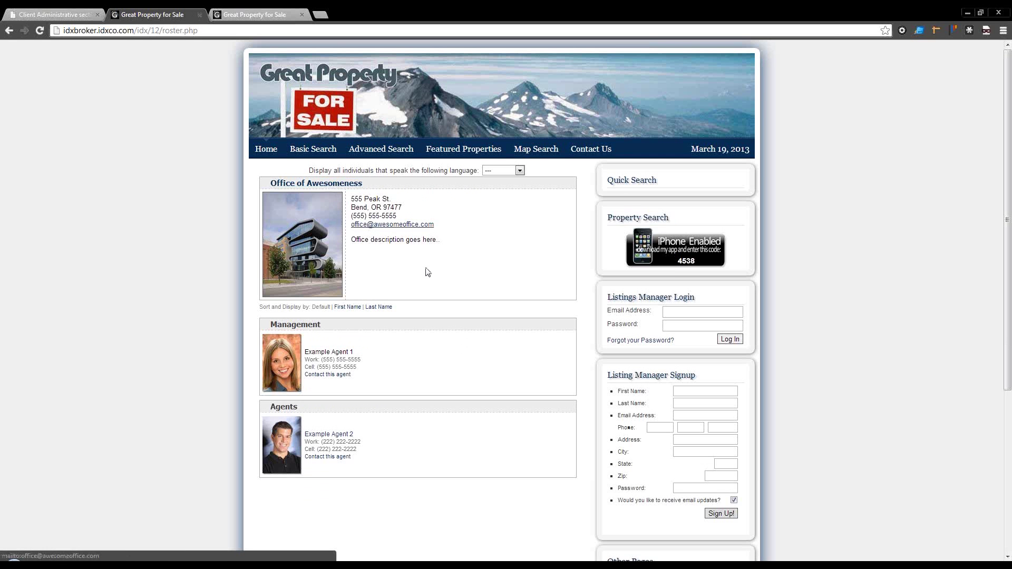
click(322, 185)
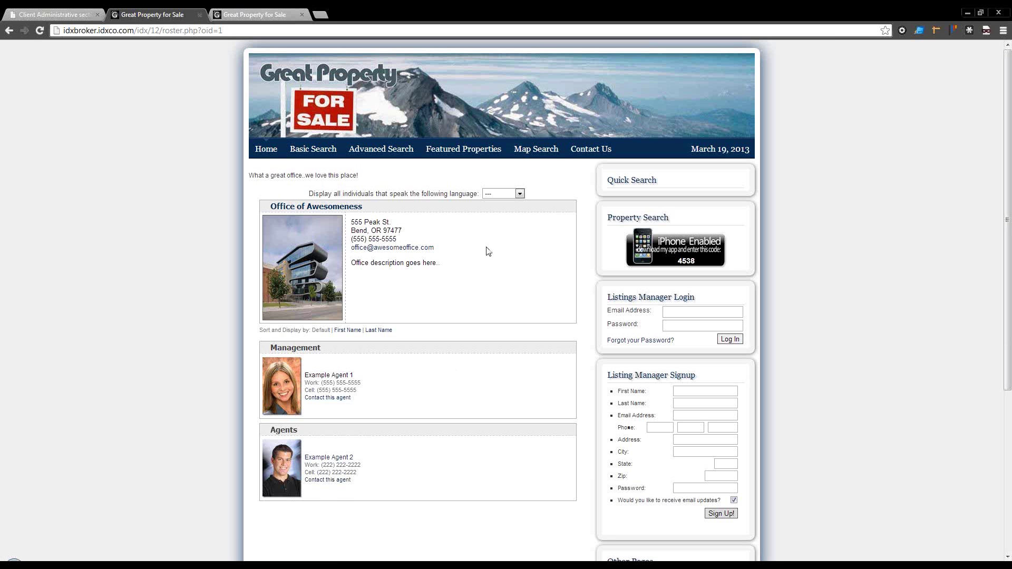
click(503, 197)
click(503, 197)
click(61, 15)
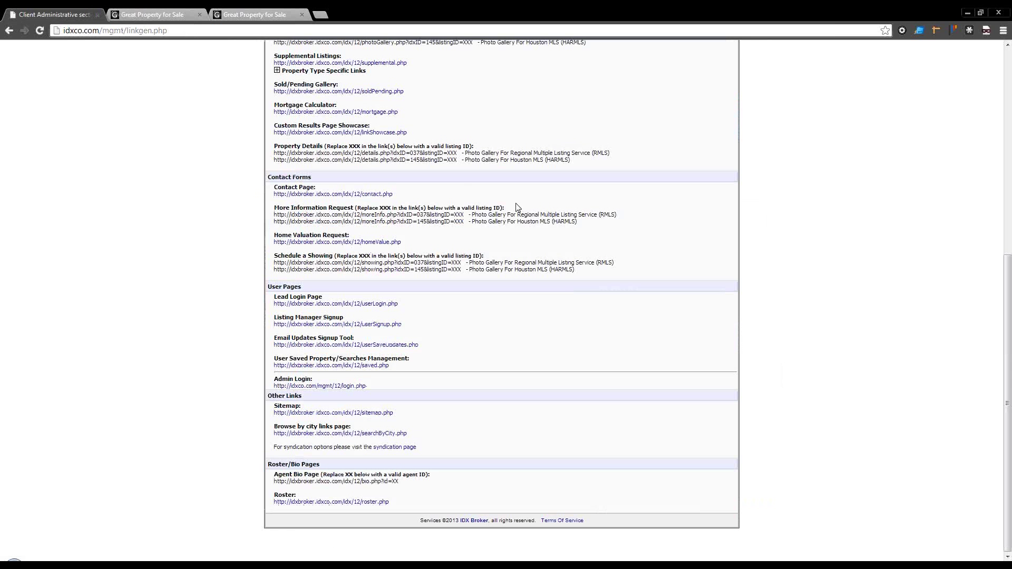
Step: Go through User Management and Office Management to the Add New Office form
scroll(515, 205, up, 7)
click(684, 95)
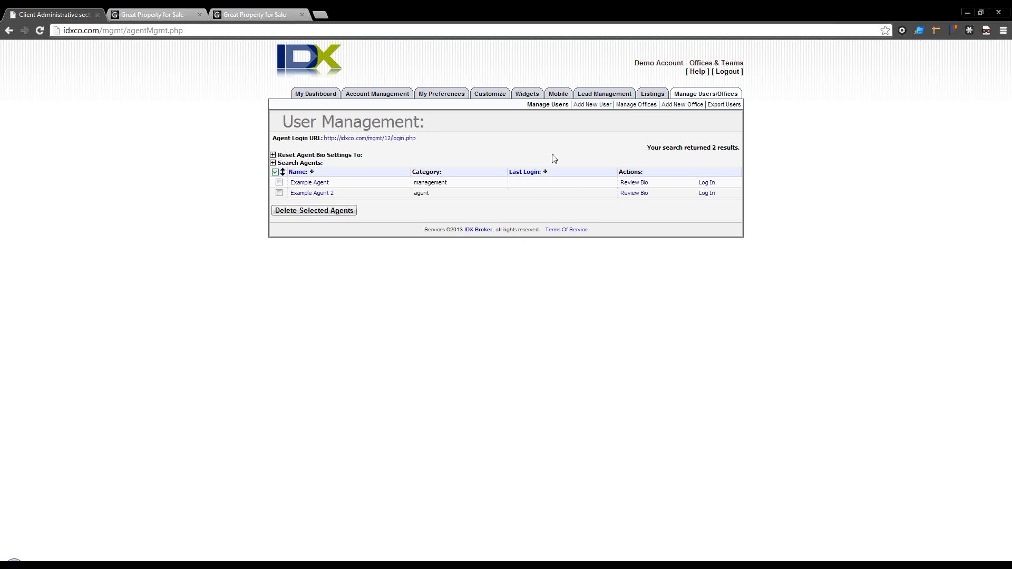
click(643, 108)
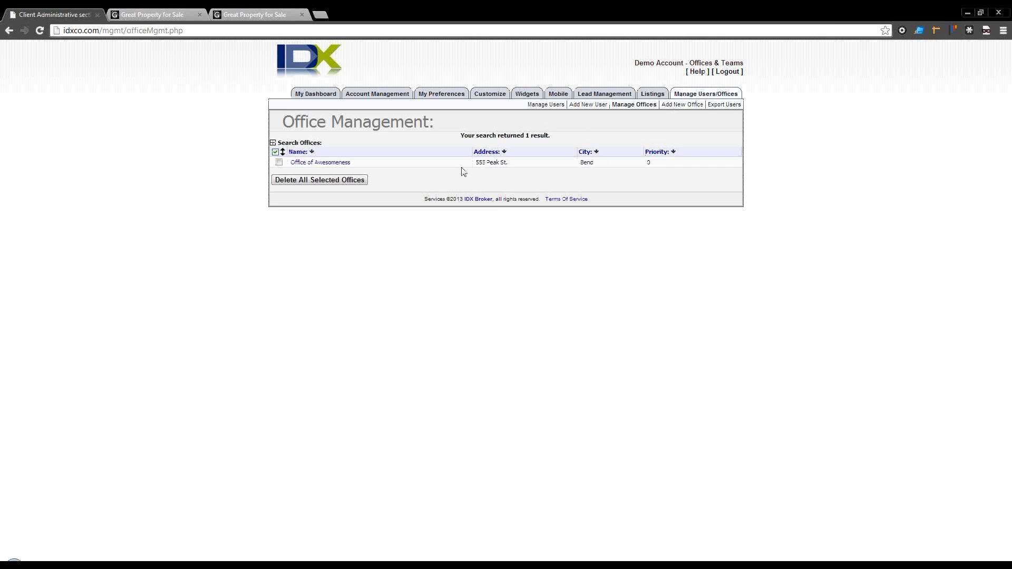
mouse_move(537, 97)
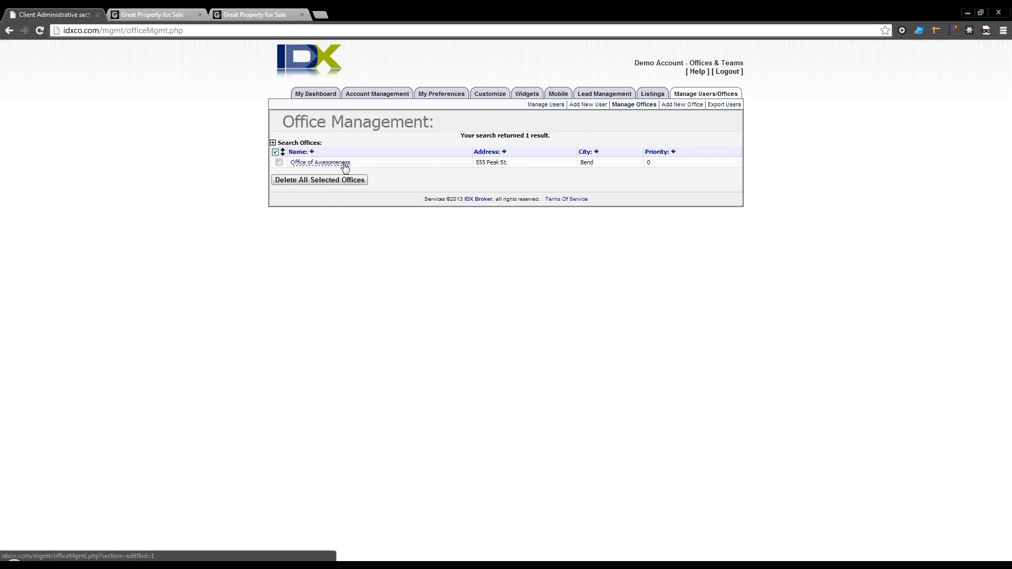
click(685, 105)
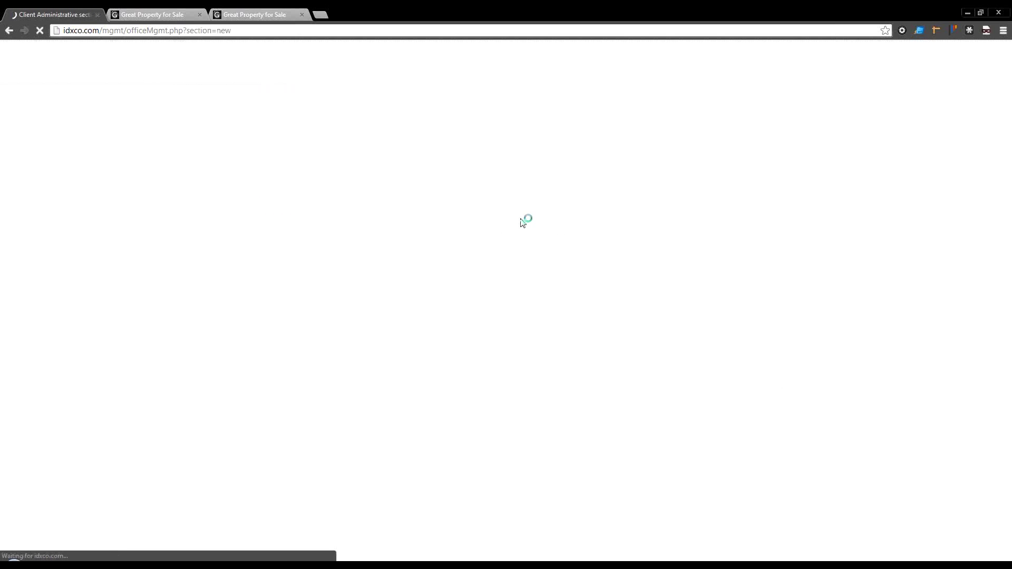
Step: Review the Add a New Office fields, enter 0 as Office Priority, and return to Manage Offices unsaved
click(414, 170)
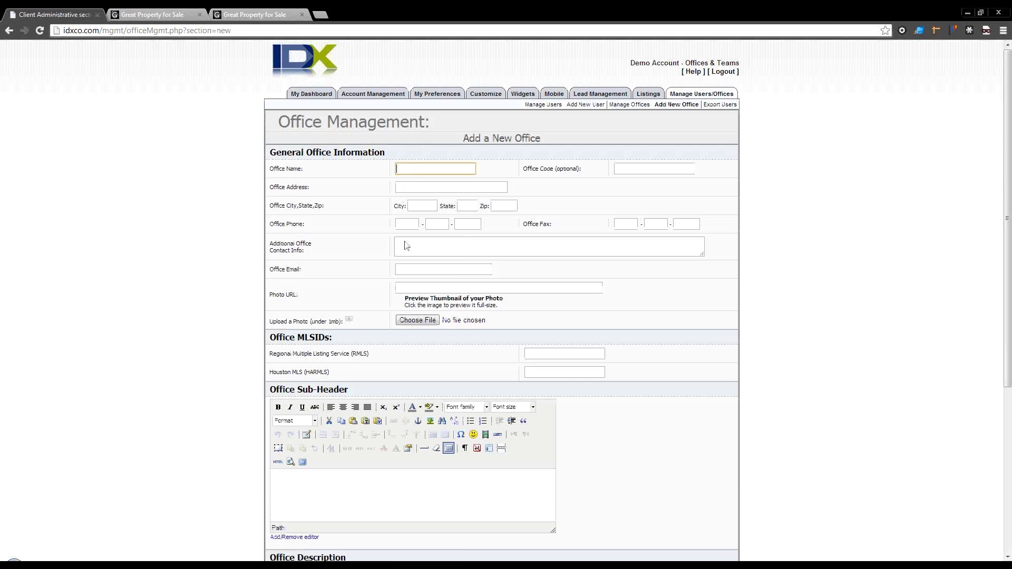
scroll(454, 287, down, 1)
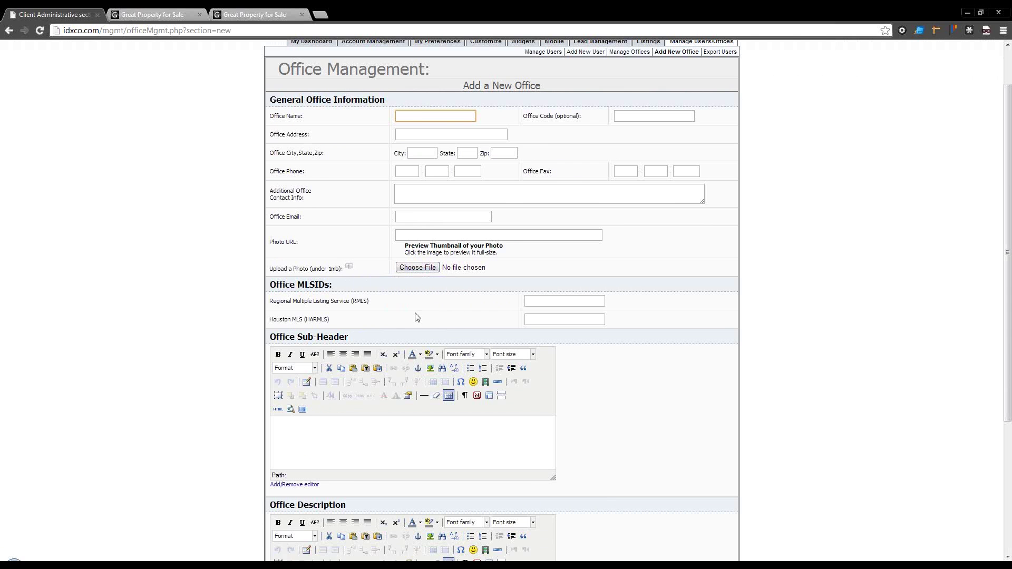
scroll(417, 317, down, 3)
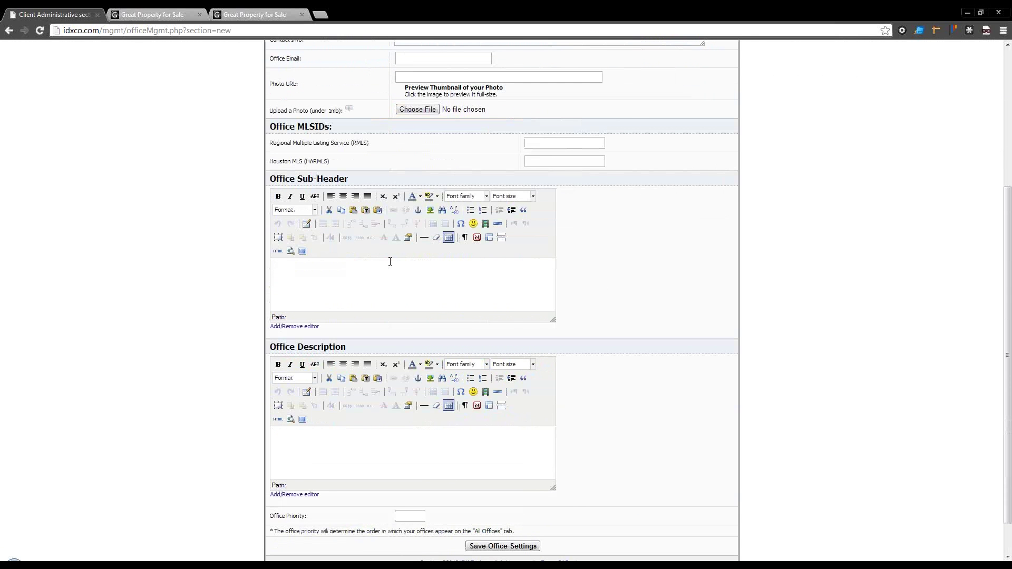
click(376, 294)
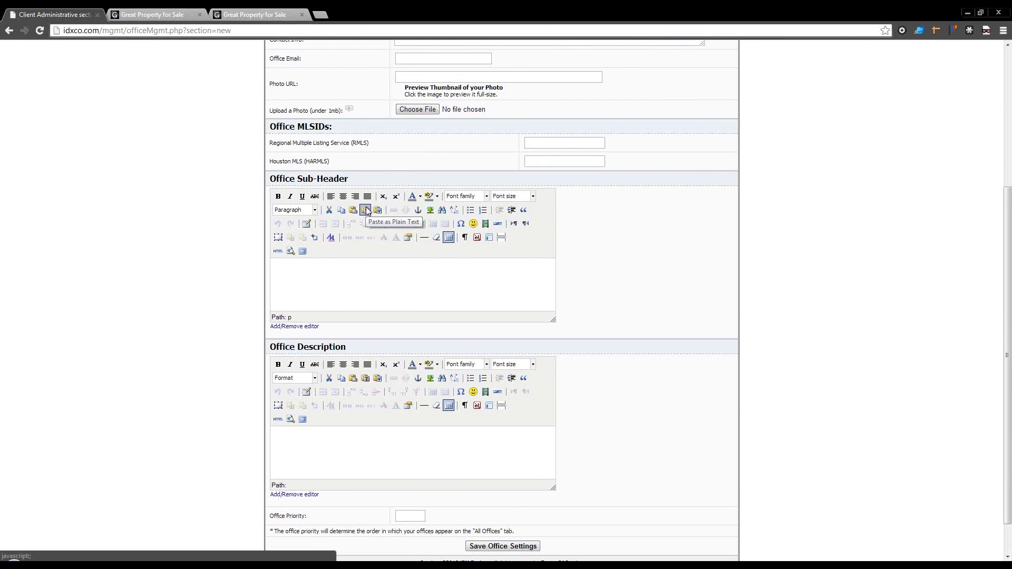
scroll(366, 211, down, 1)
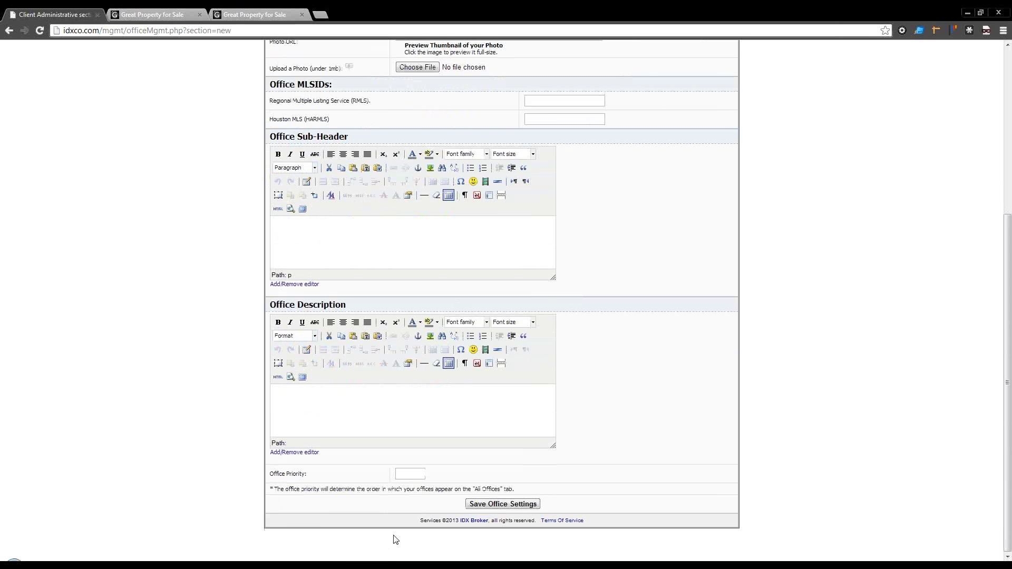
click(405, 478)
text(0)
scroll(406, 478, up, 5)
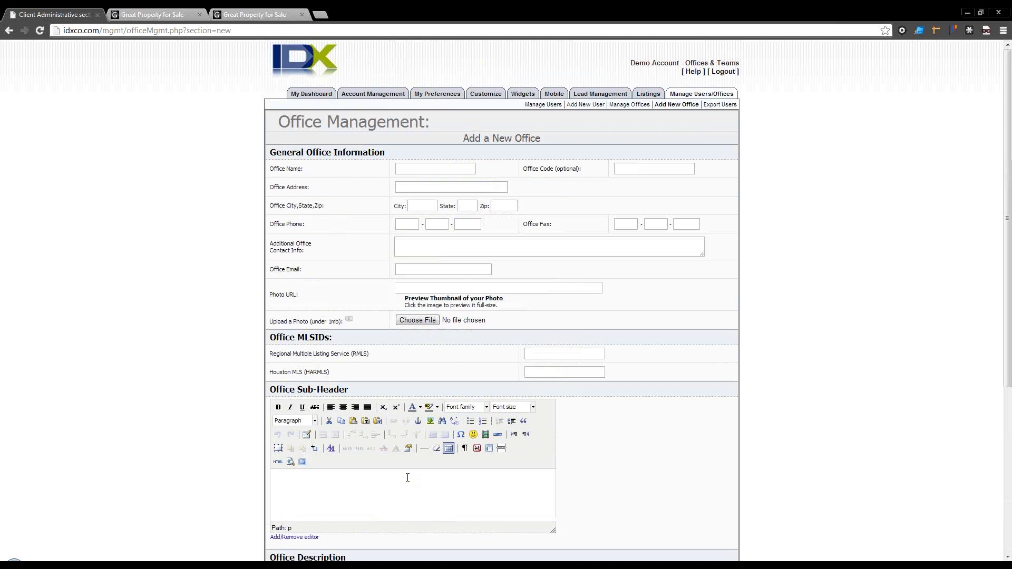
click(617, 104)
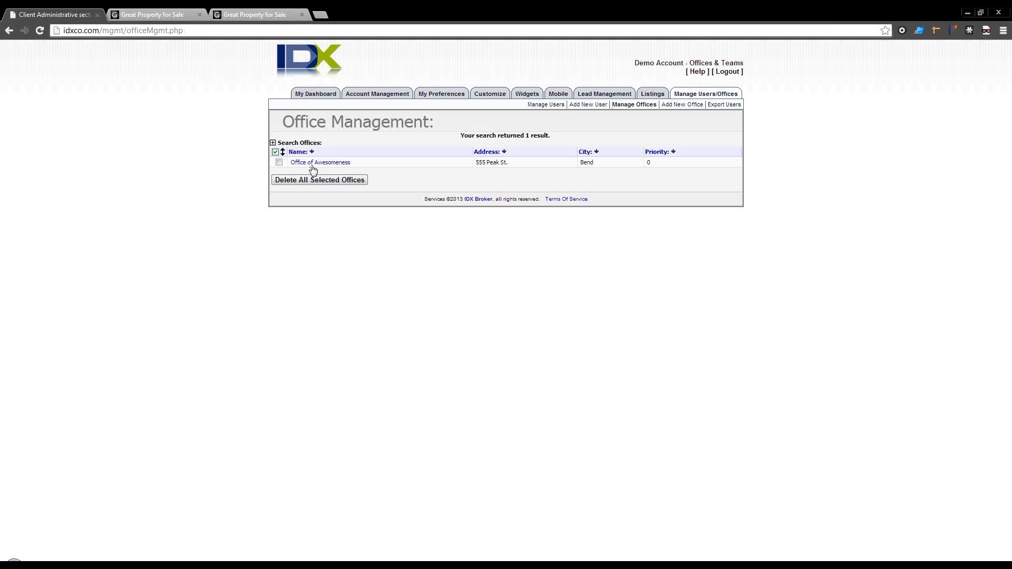
Step: Open the first Management agent's record from the User Management list
click(548, 105)
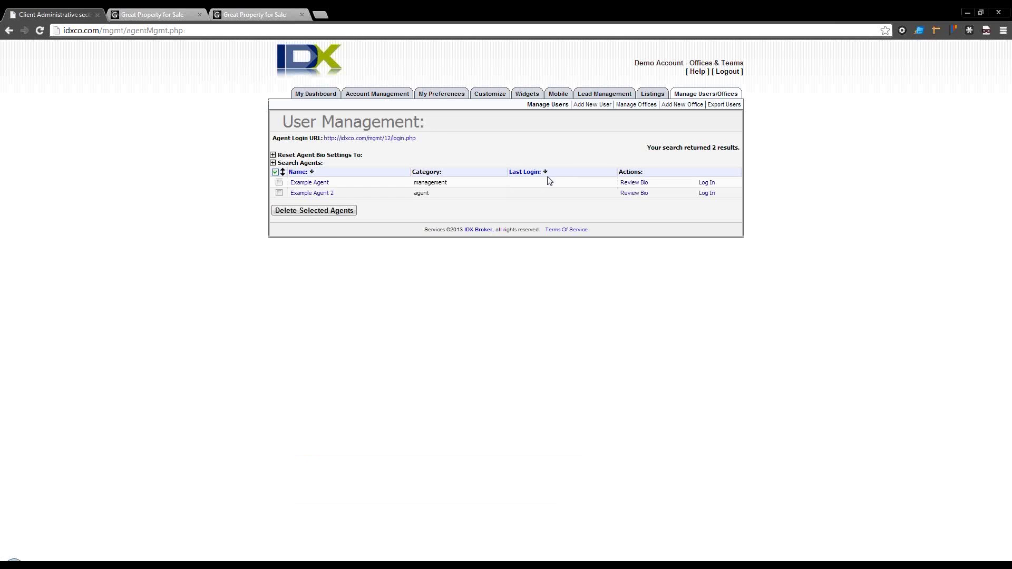
click(324, 184)
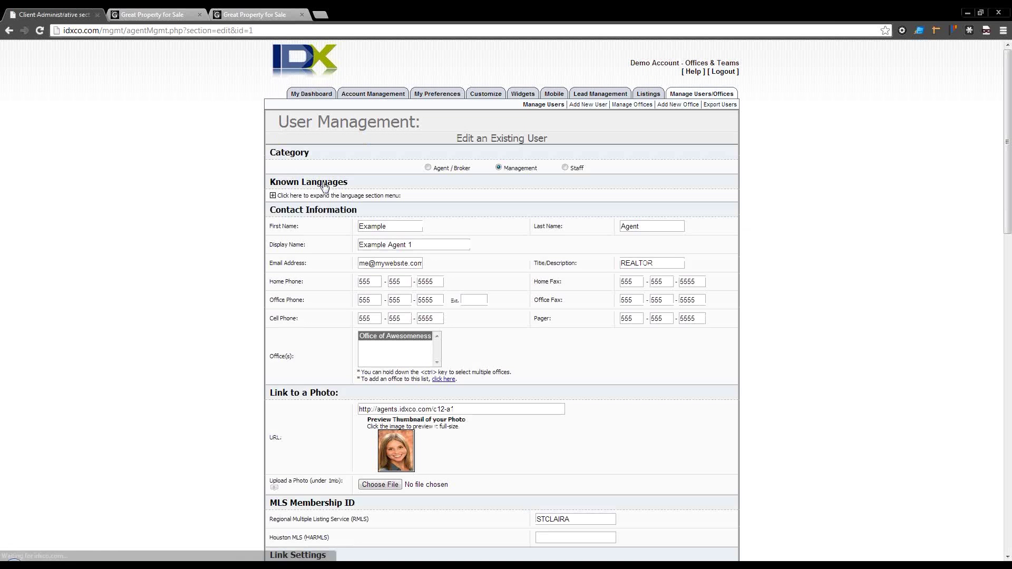
Step: Keep Office of Awesomeness selected as the agent's office
click(372, 340)
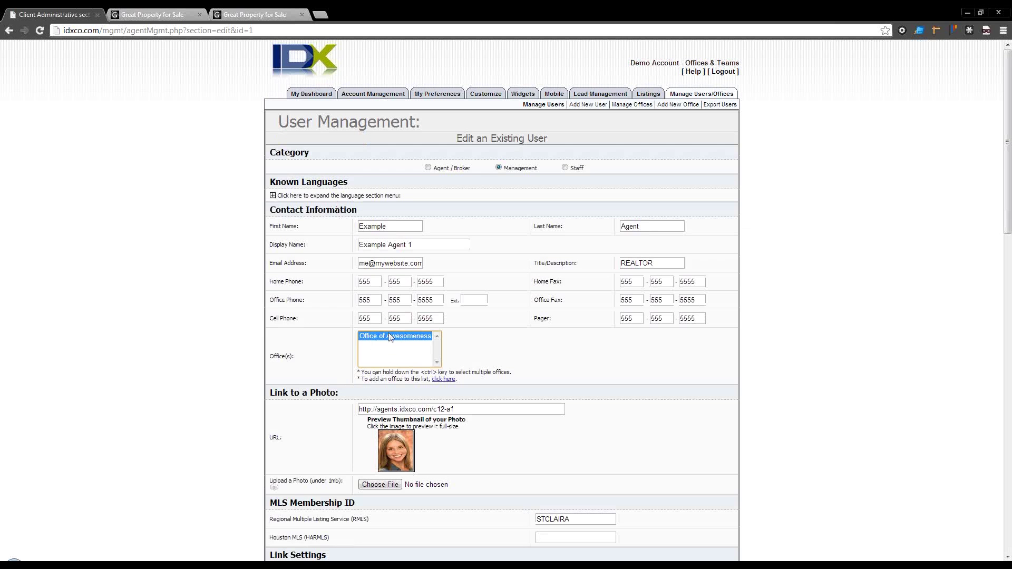
ctrl+click(390, 338)
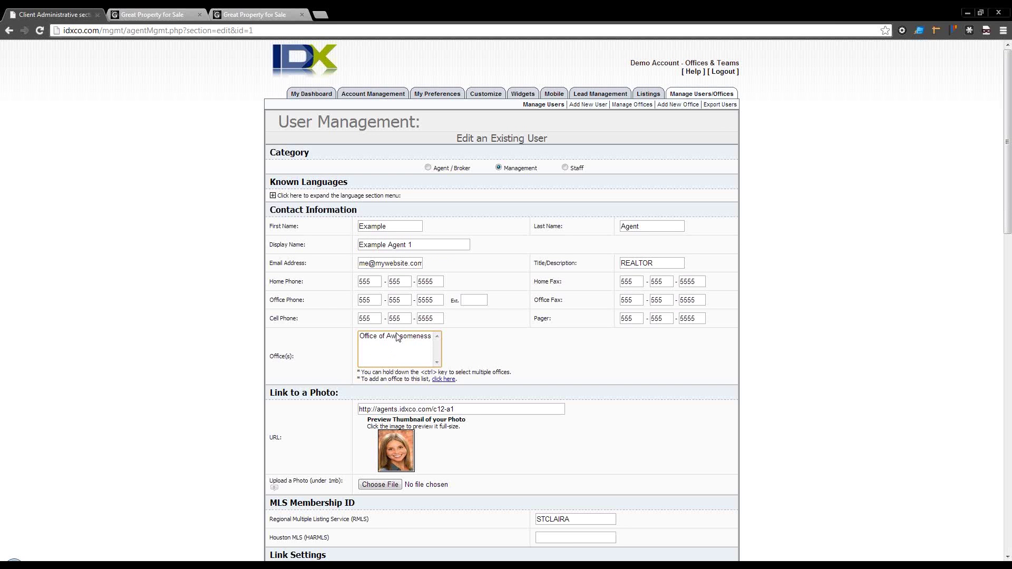
click(398, 337)
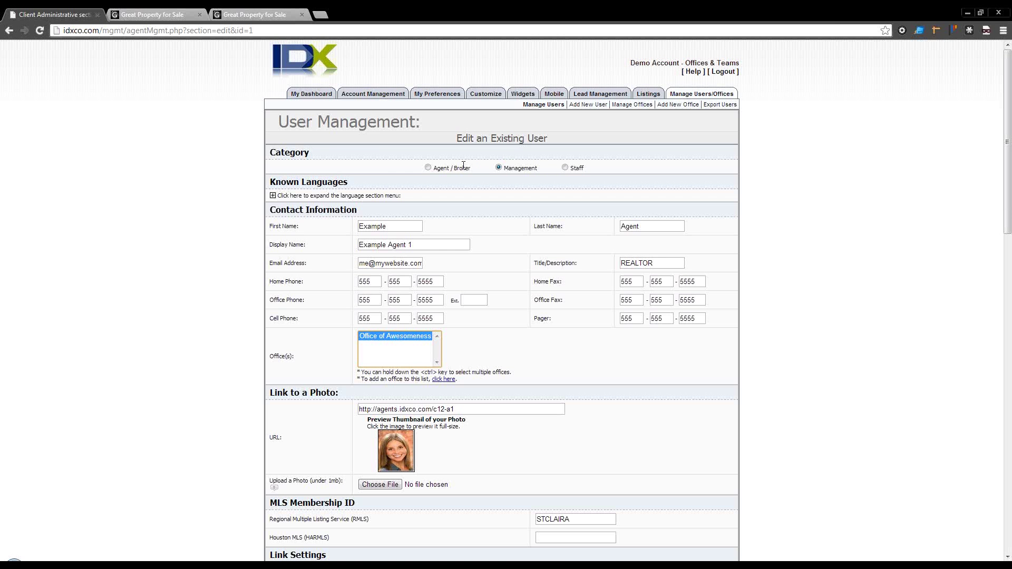
scroll(507, 348, down, 10)
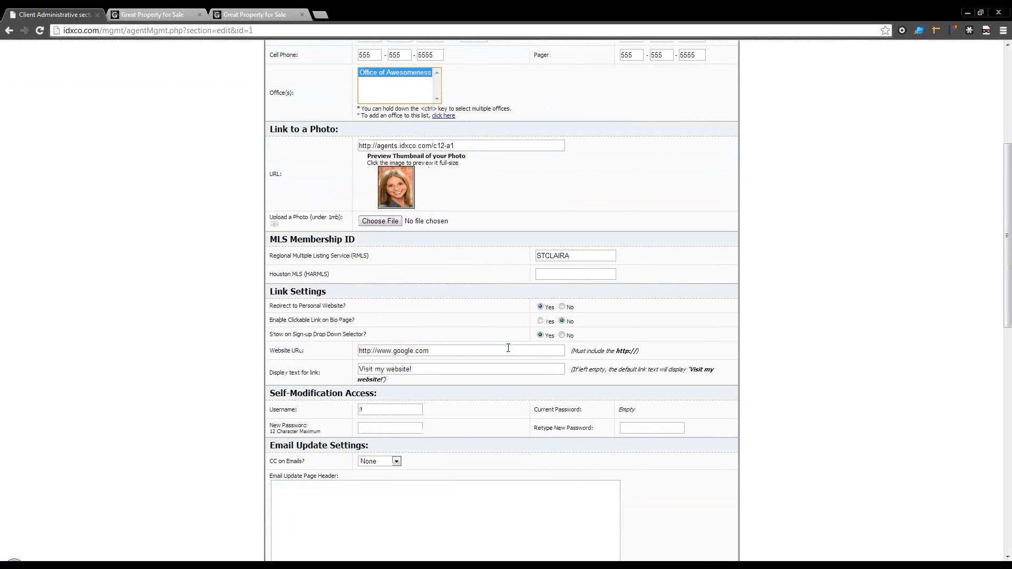
scroll(508, 352, down, 5)
scroll(508, 352, up, 20)
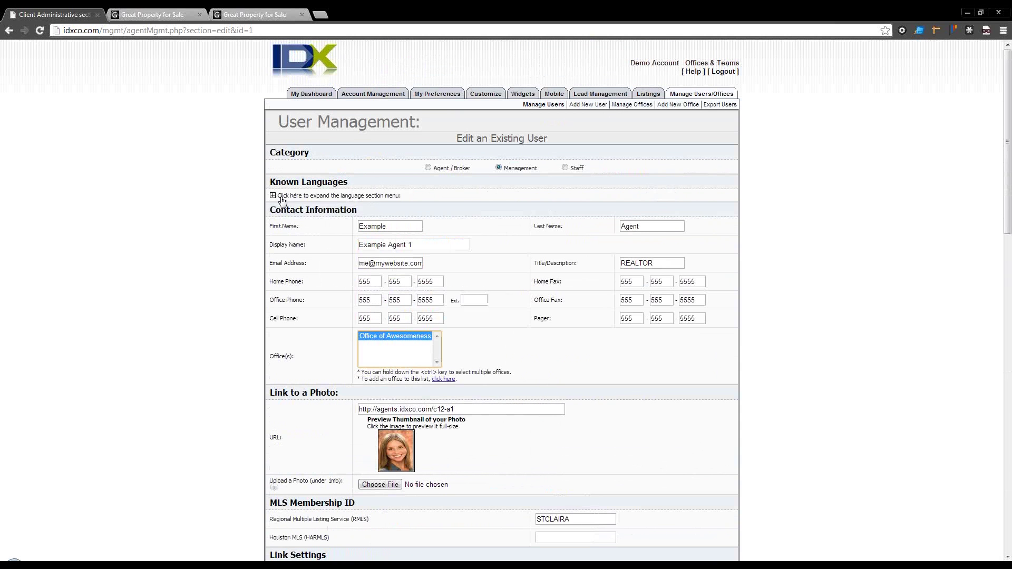
Step: Expand the known-languages list, showing Afrikaans, and compare the roster's language dropdown
click(273, 196)
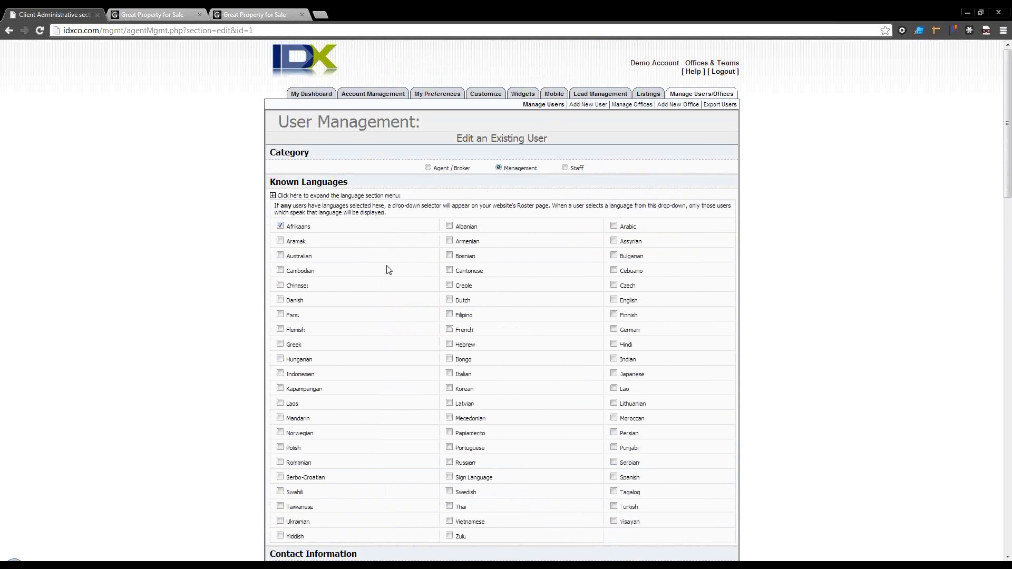
scroll(362, 238, down, 4)
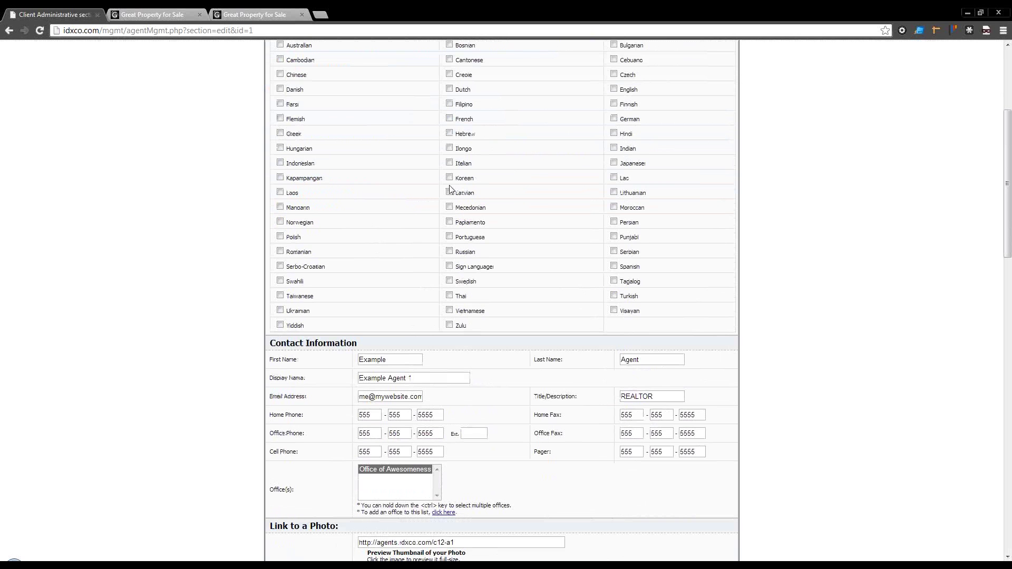
click(151, 14)
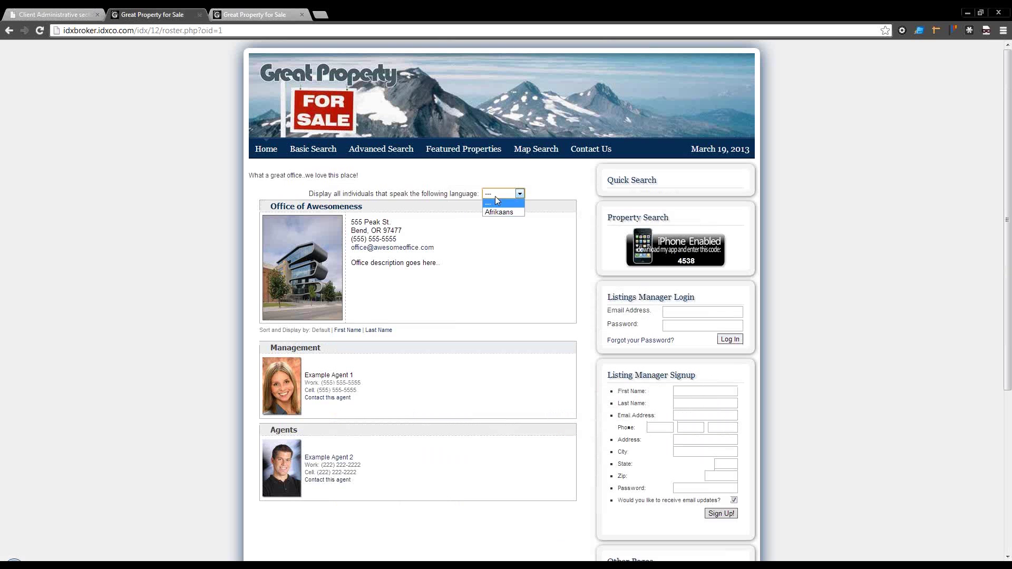
click(53, 14)
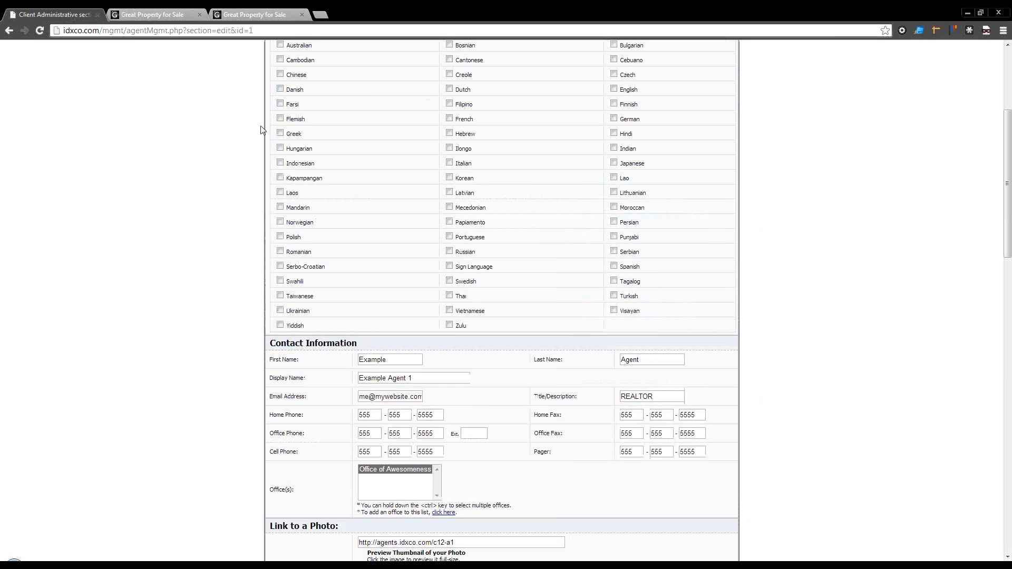
Step: Scroll through the rest of the edit form, stopping at the empty Houston MLS (HARMLS) ID field
scroll(390, 279, down, 4)
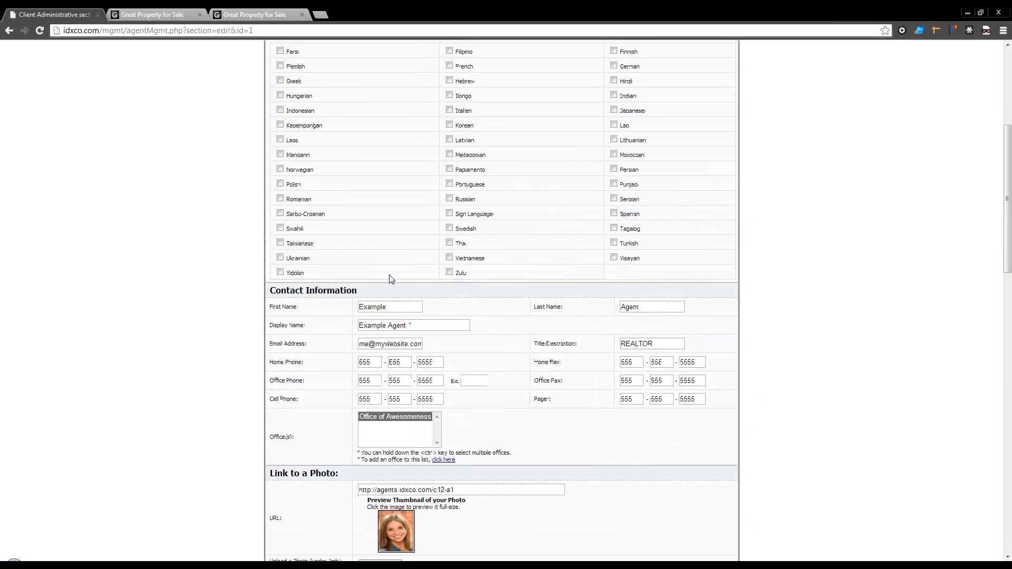
scroll(391, 279, down, 2)
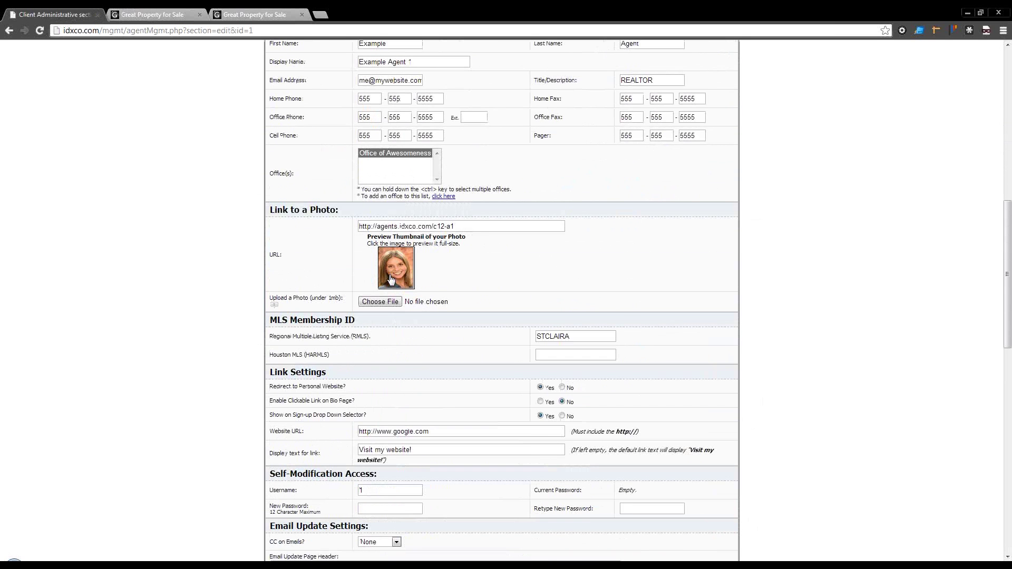
scroll(391, 279, up, 1)
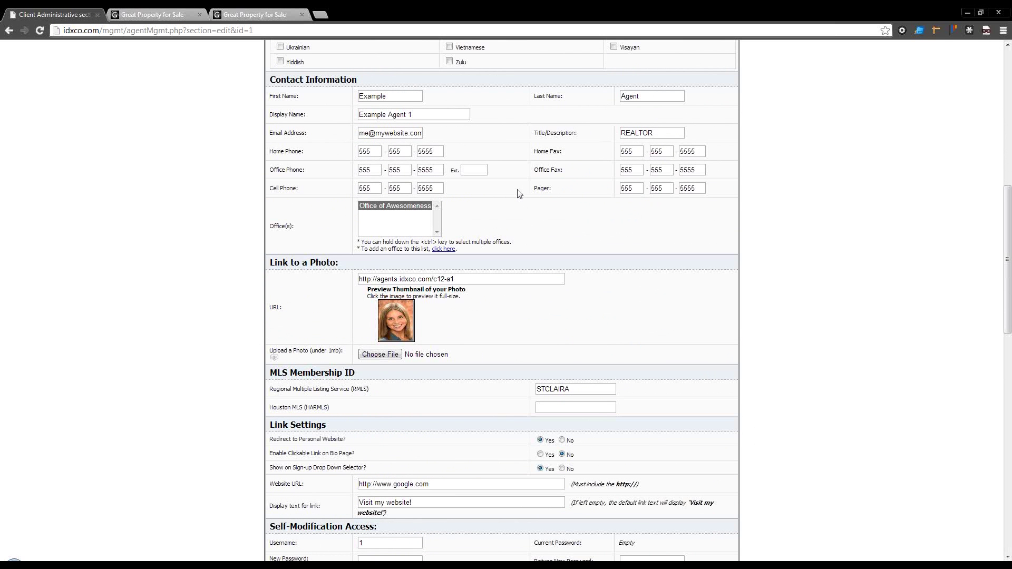
scroll(519, 194, down, 2)
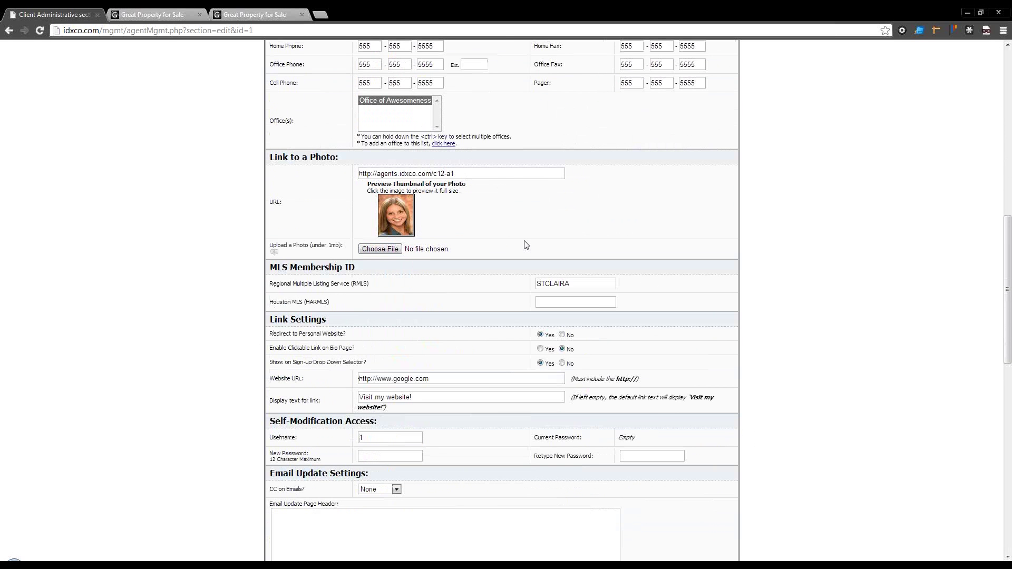
scroll(437, 195, down, 1)
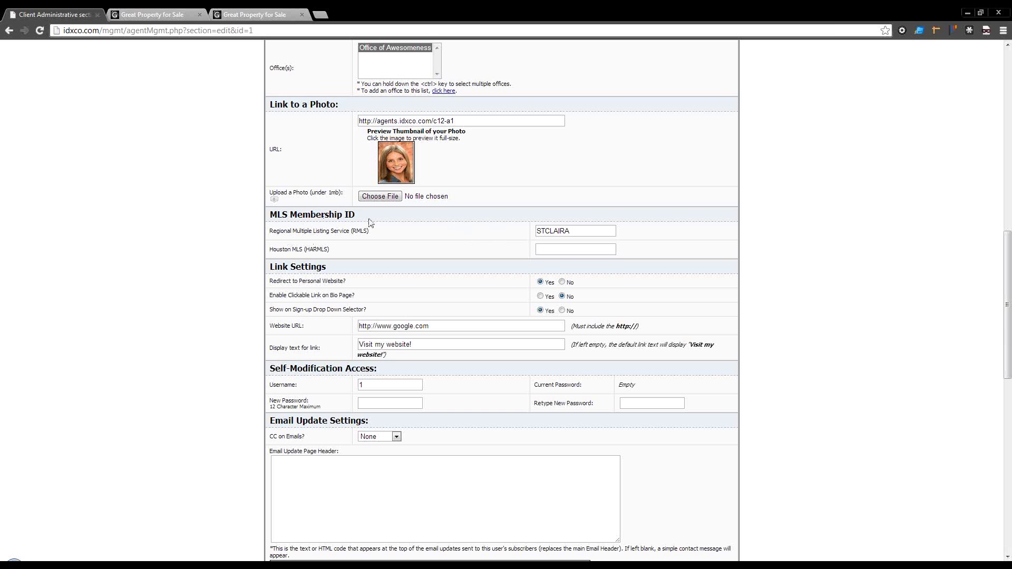
click(563, 251)
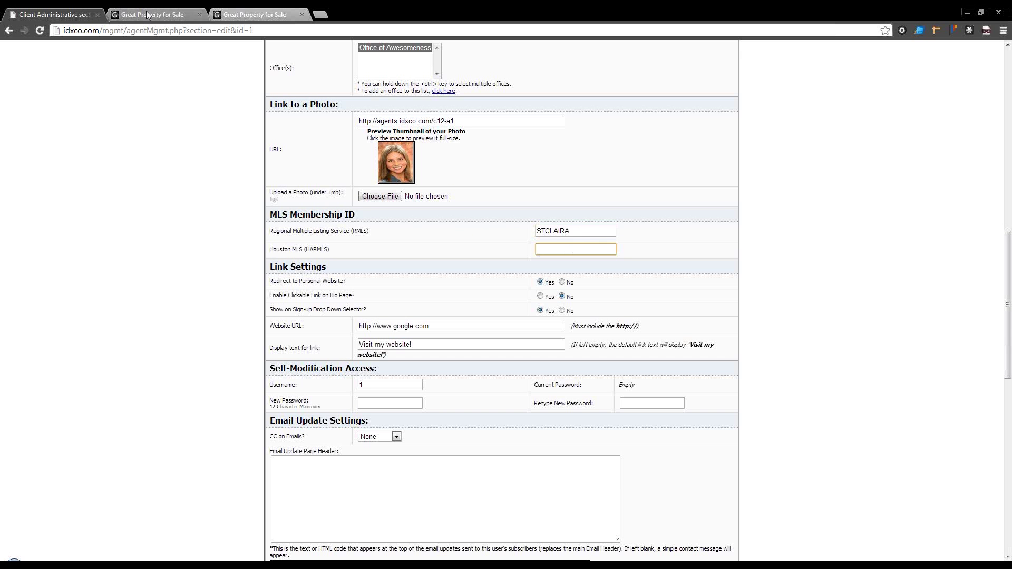
scroll(225, 108, up, 15)
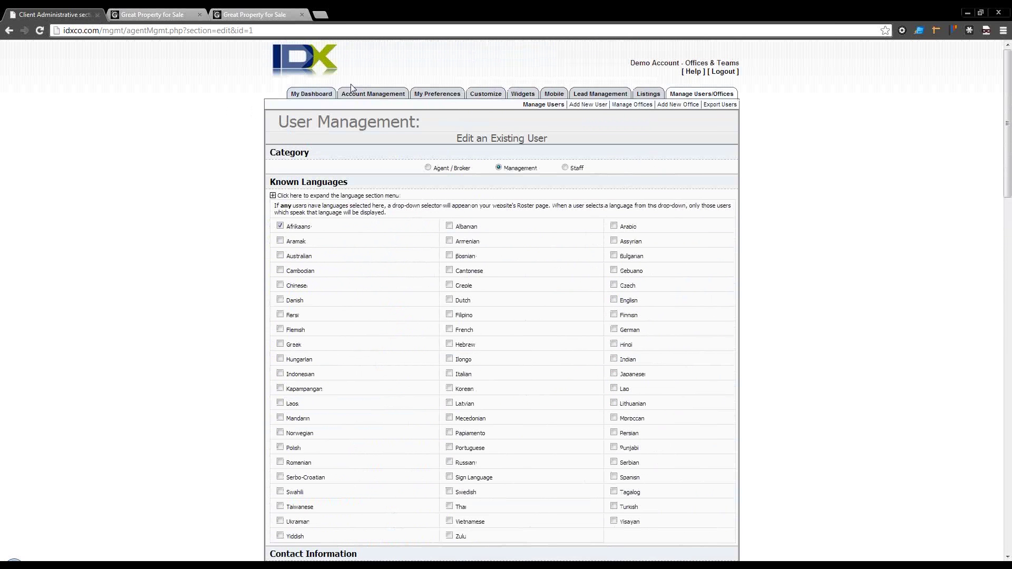
Step: Open the Page Links page in a new tab
mouse_move(355, 93)
right_click(665, 105)
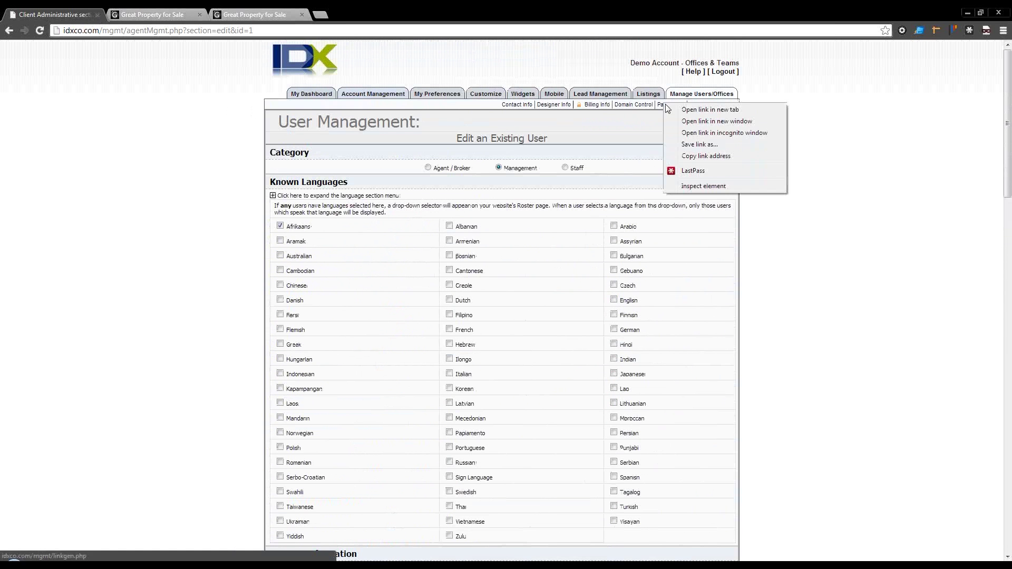
click(709, 109)
click(254, 14)
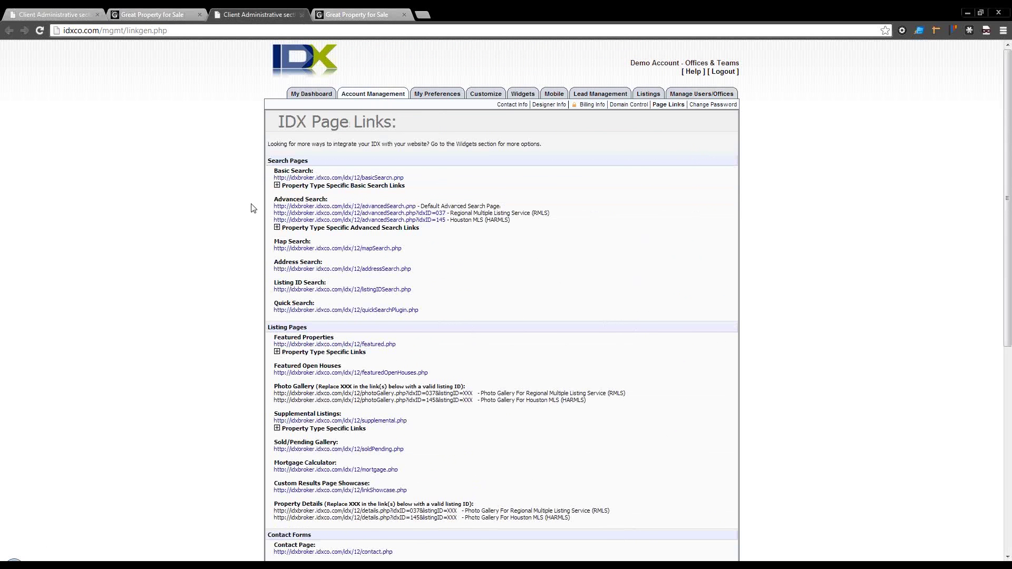
Step: Open the agent's Review Bio page in a new tab and switch to it
click(53, 14)
scroll(327, 311, down, 1)
scroll(327, 310, down, 15)
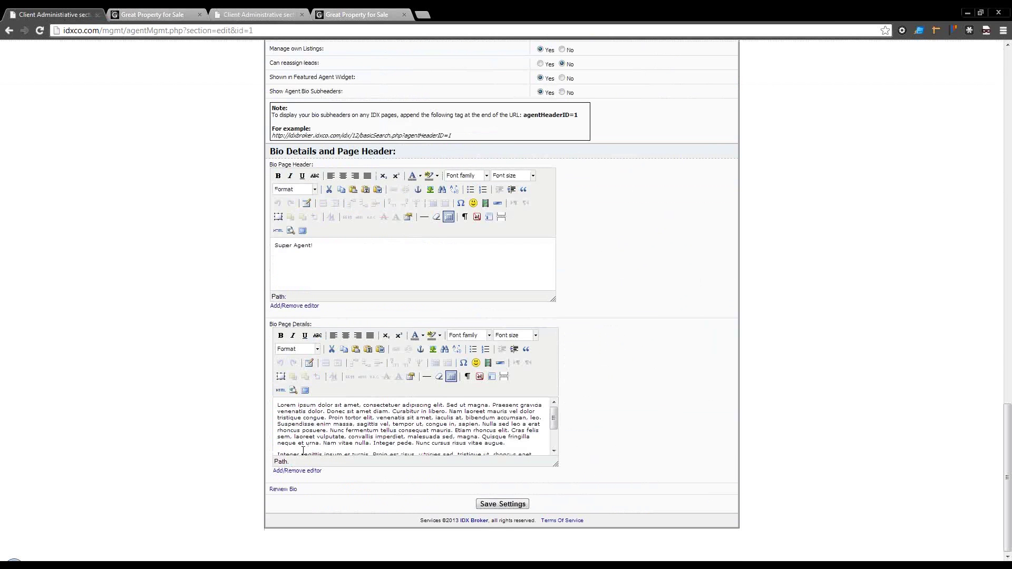
right_click(284, 495)
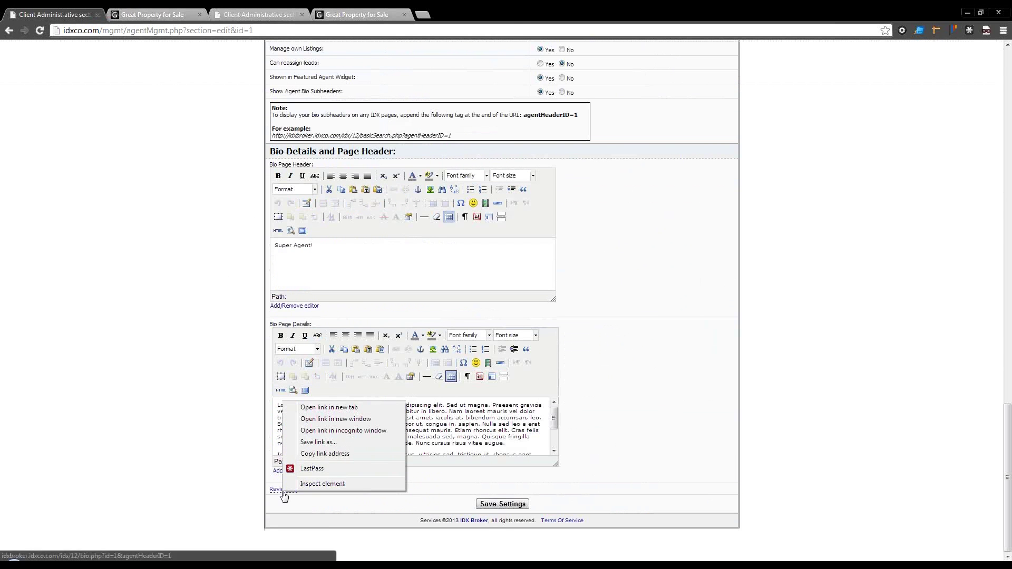
click(320, 408)
click(371, 14)
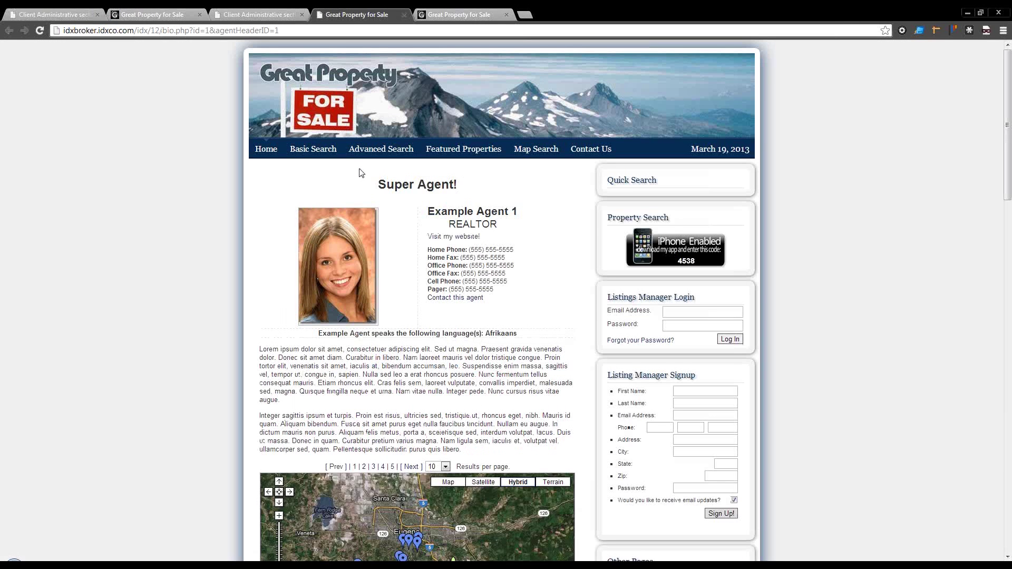
scroll(484, 267, down, 1)
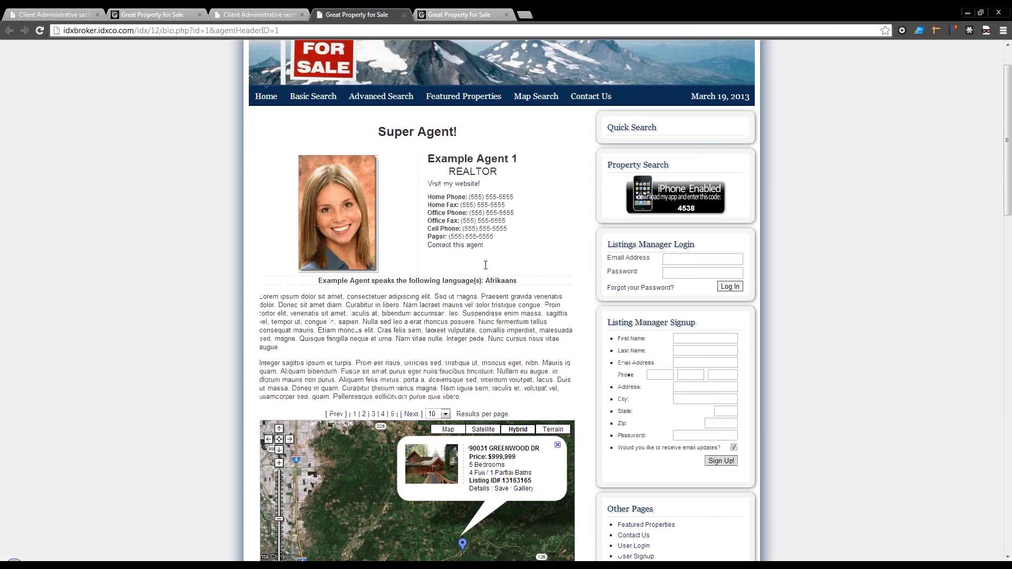
scroll(485, 265, down, 2)
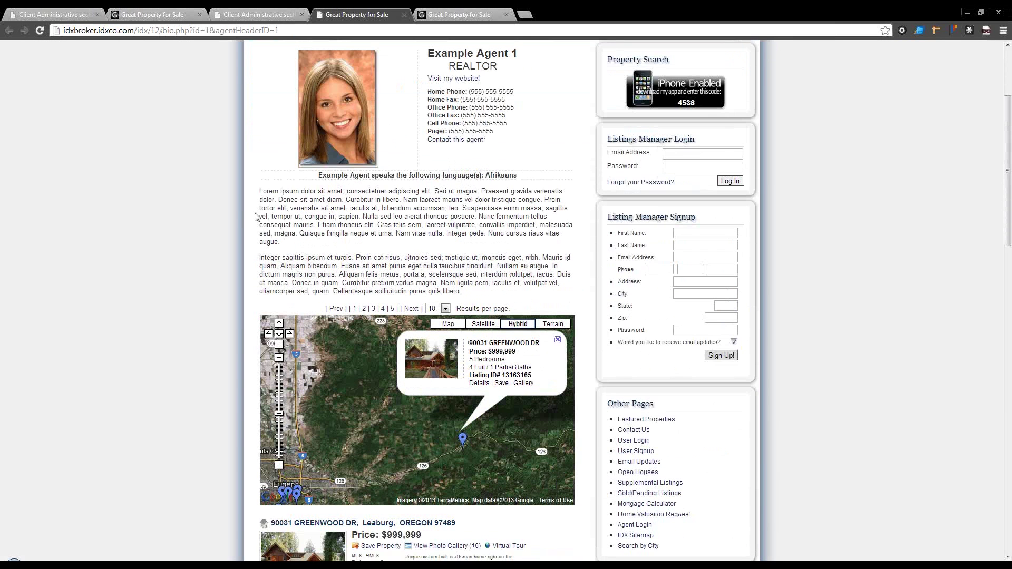
scroll(256, 217, down, 2)
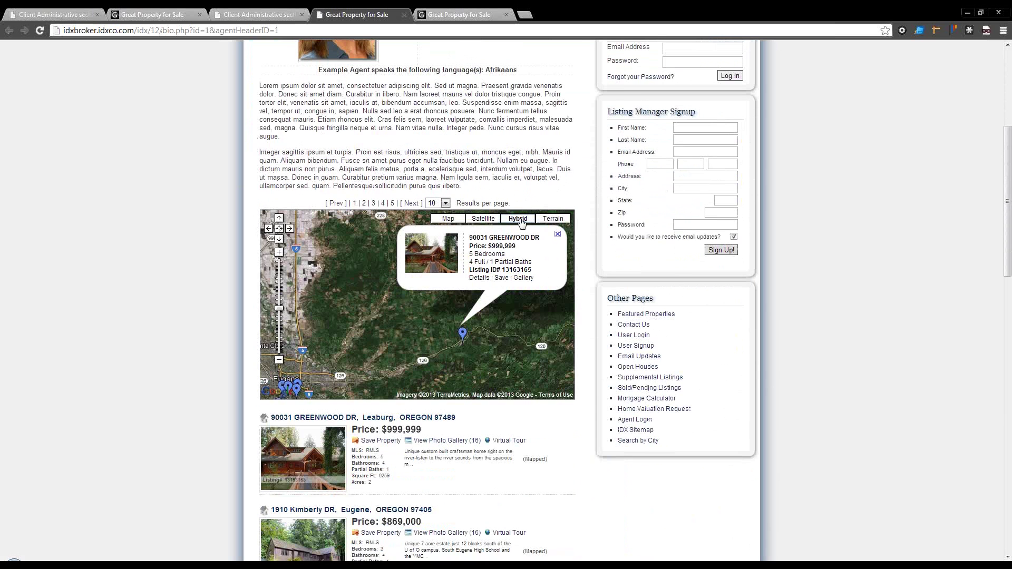
scroll(370, 221, up, 2)
scroll(444, 184, down, 1)
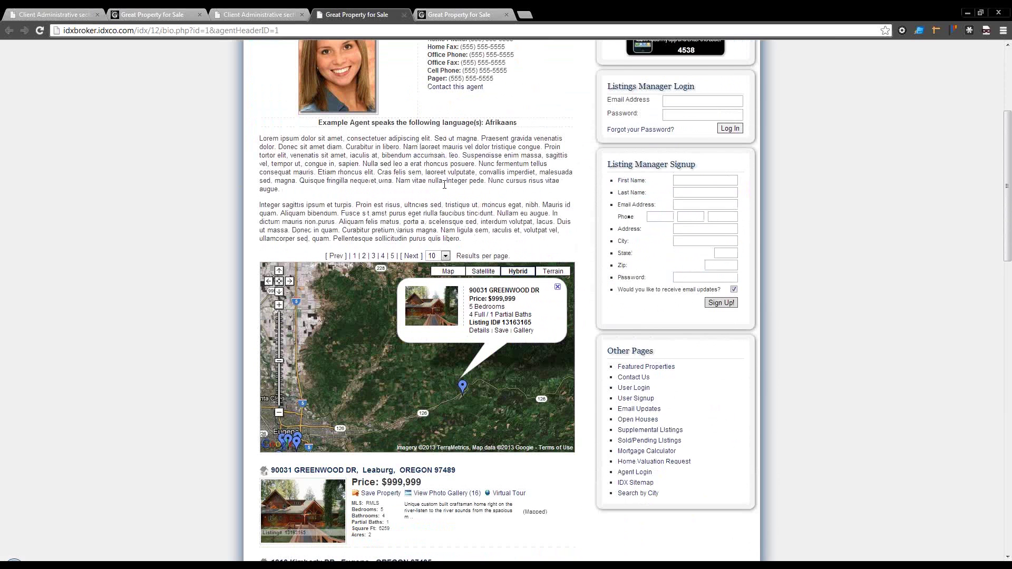
scroll(357, 182, up, 1)
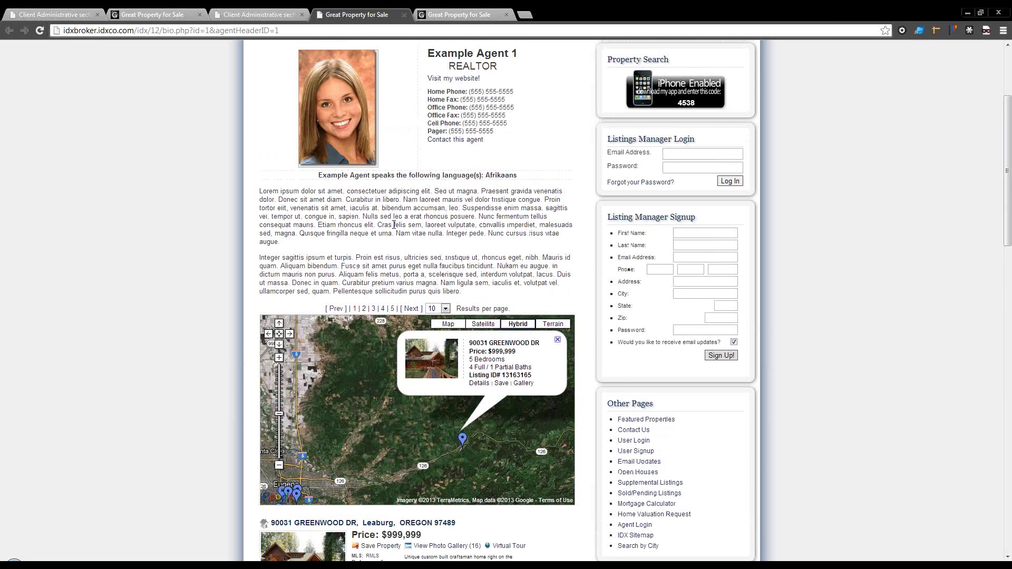
scroll(393, 225, down, 1)
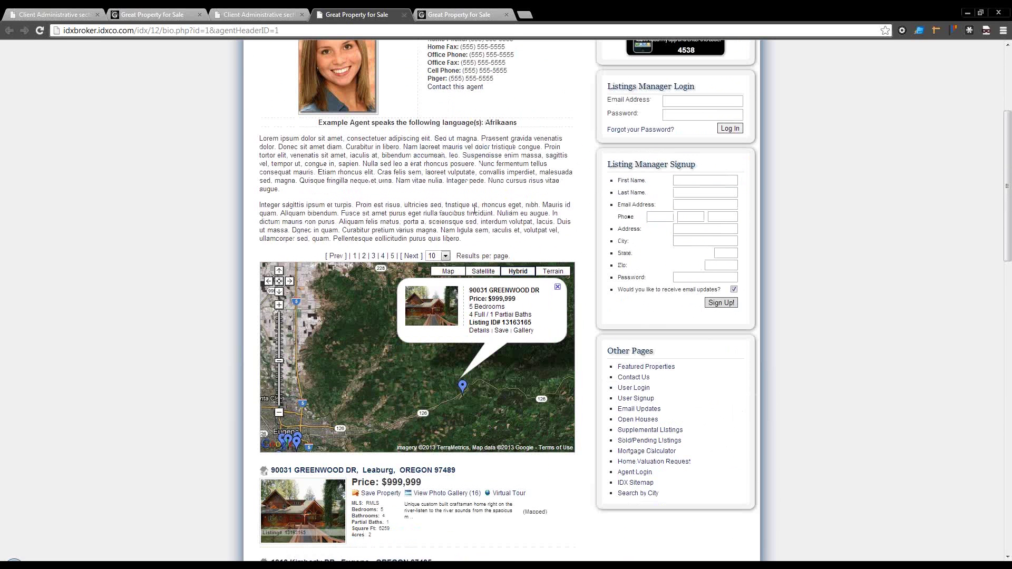
scroll(473, 210, down, 2)
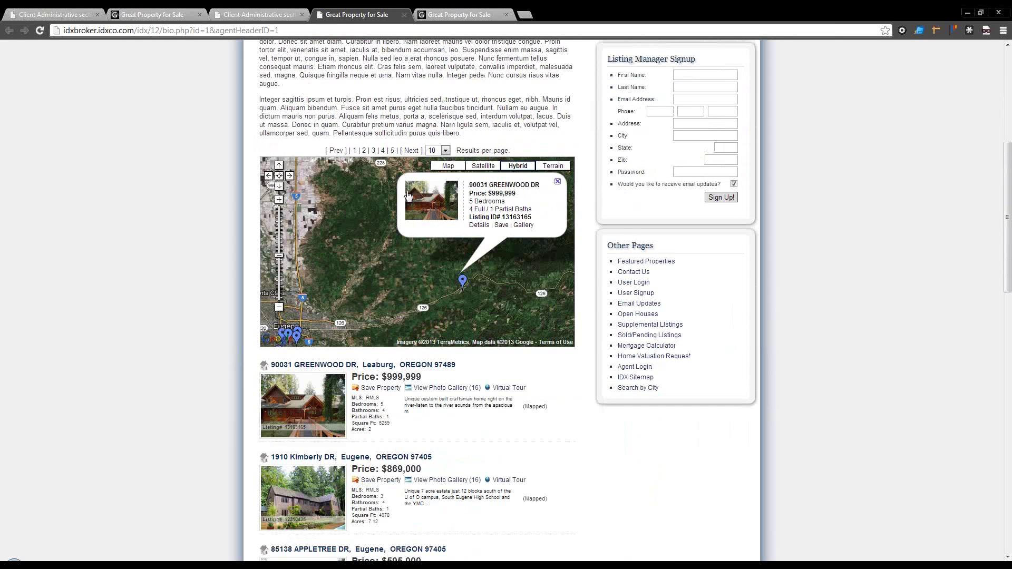
scroll(227, 205, down, 4)
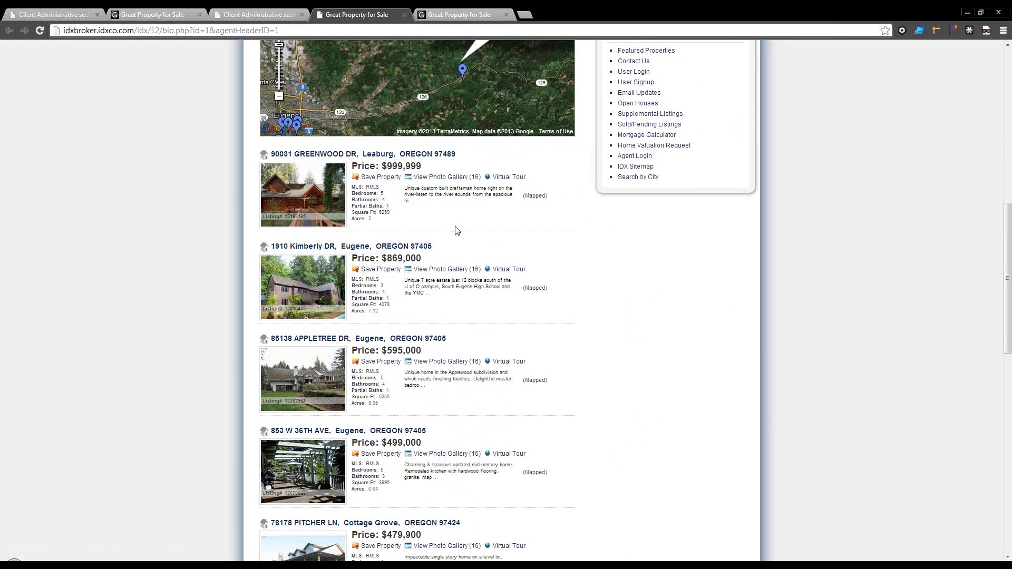
scroll(457, 230, down, 4)
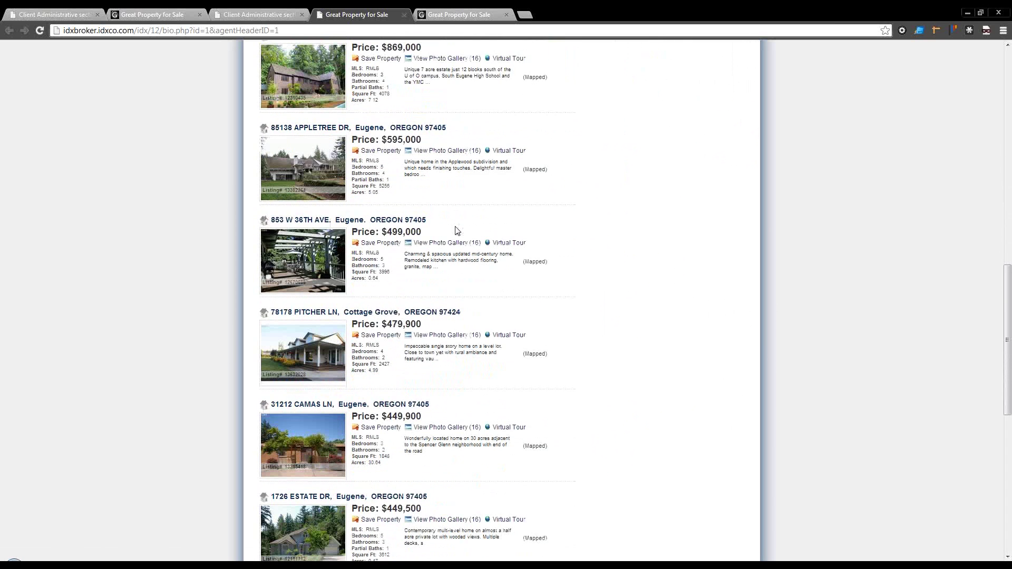
scroll(456, 230, up, 1)
scroll(457, 230, down, 1)
scroll(456, 230, up, 4)
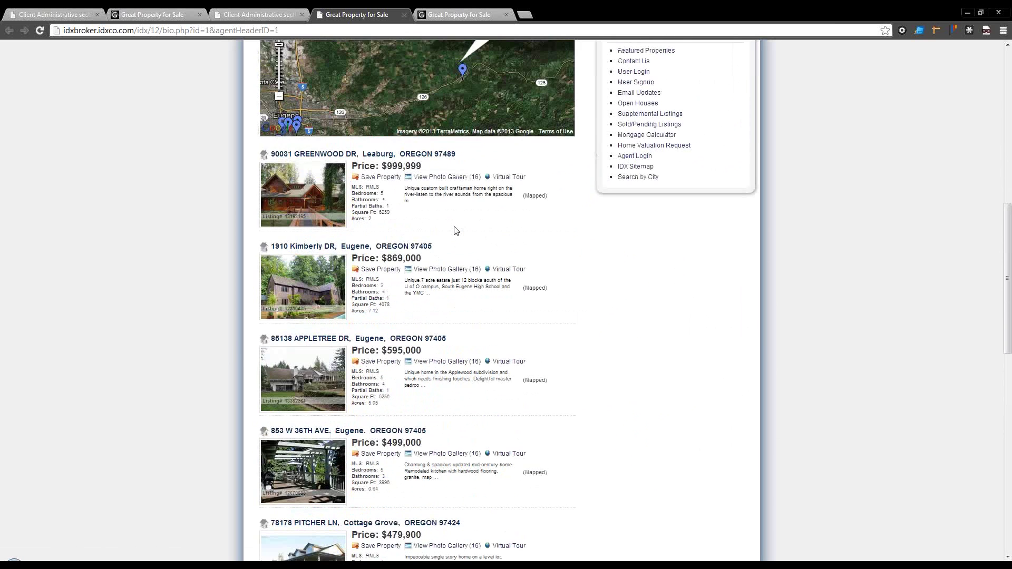
scroll(457, 230, up, 2)
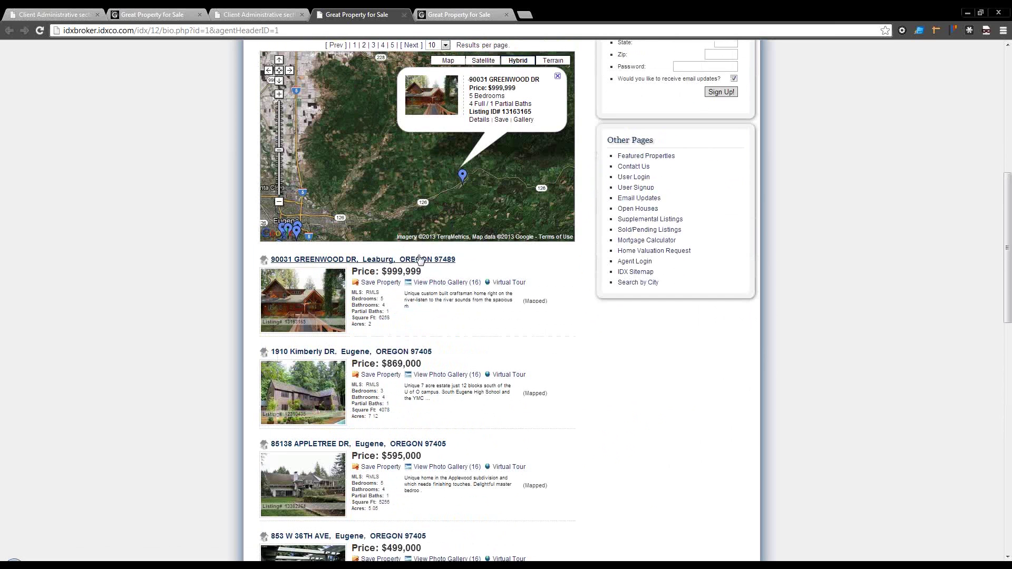
scroll(420, 259, up, 4)
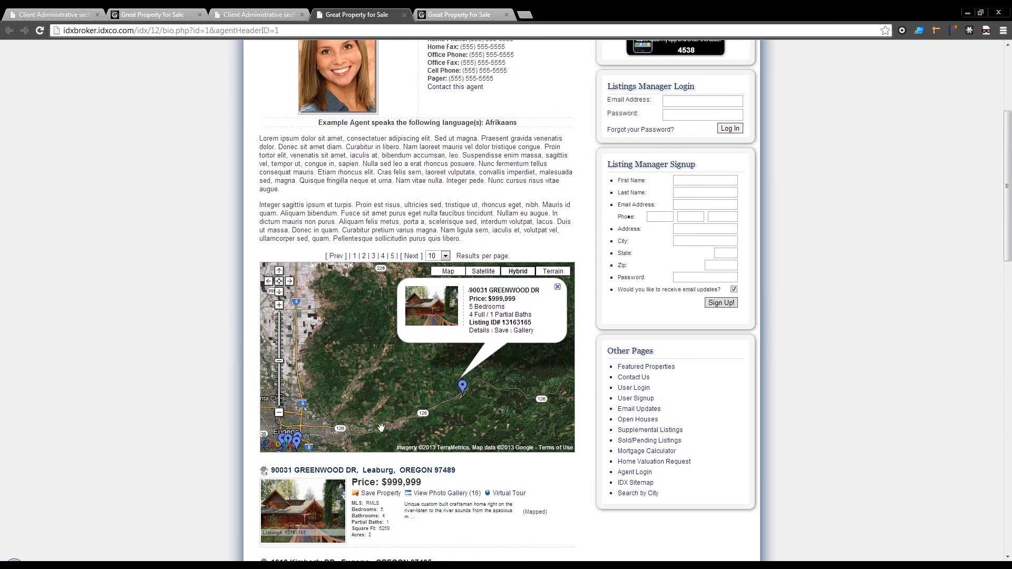
scroll(503, 476, down, 1)
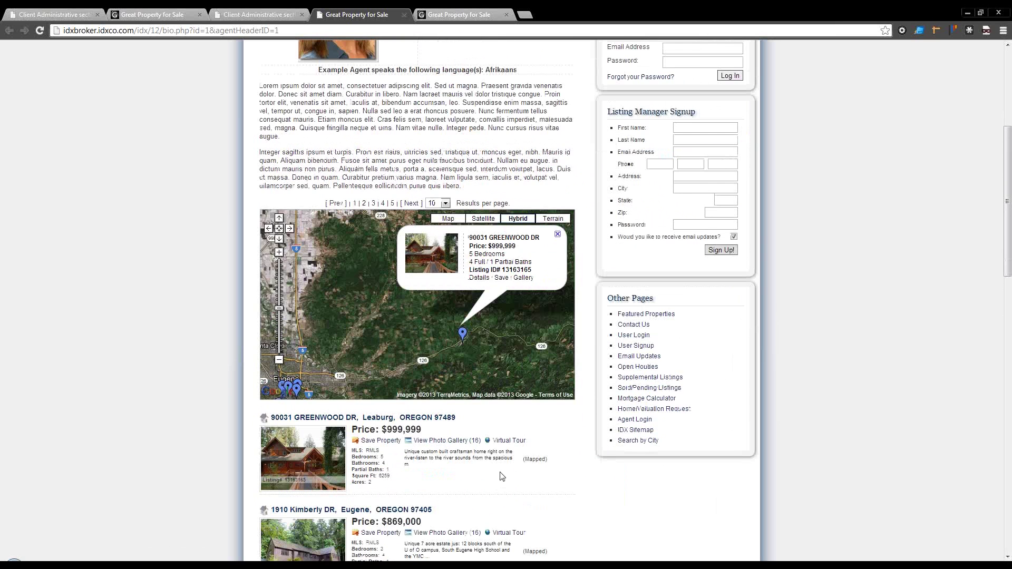
click(403, 422)
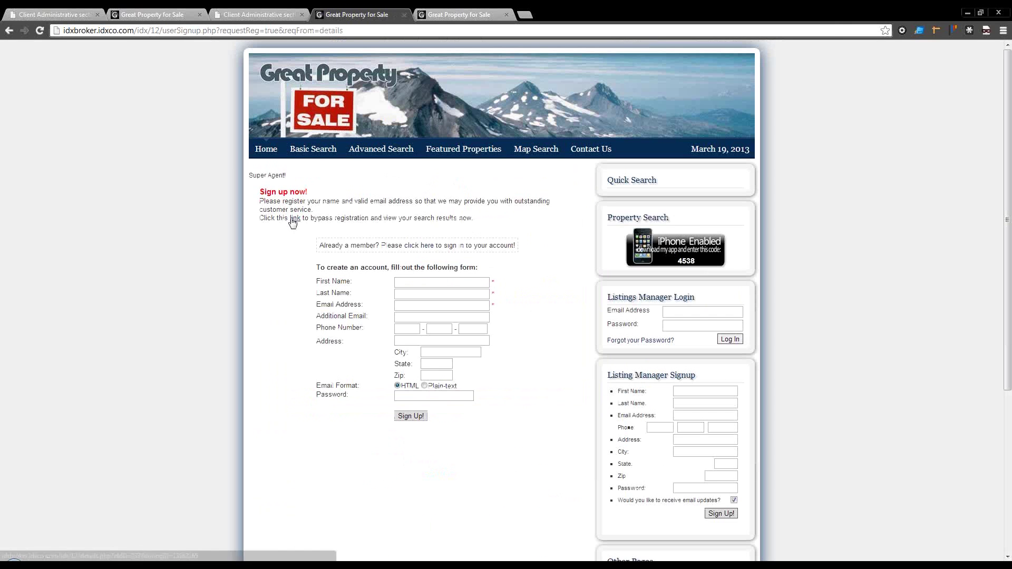
click(294, 218)
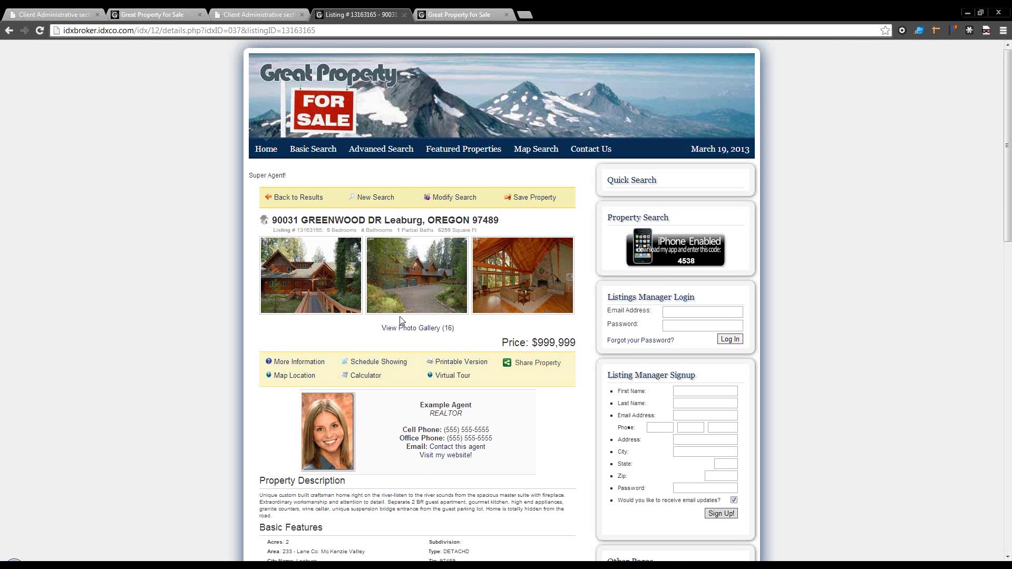
scroll(401, 319, down, 2)
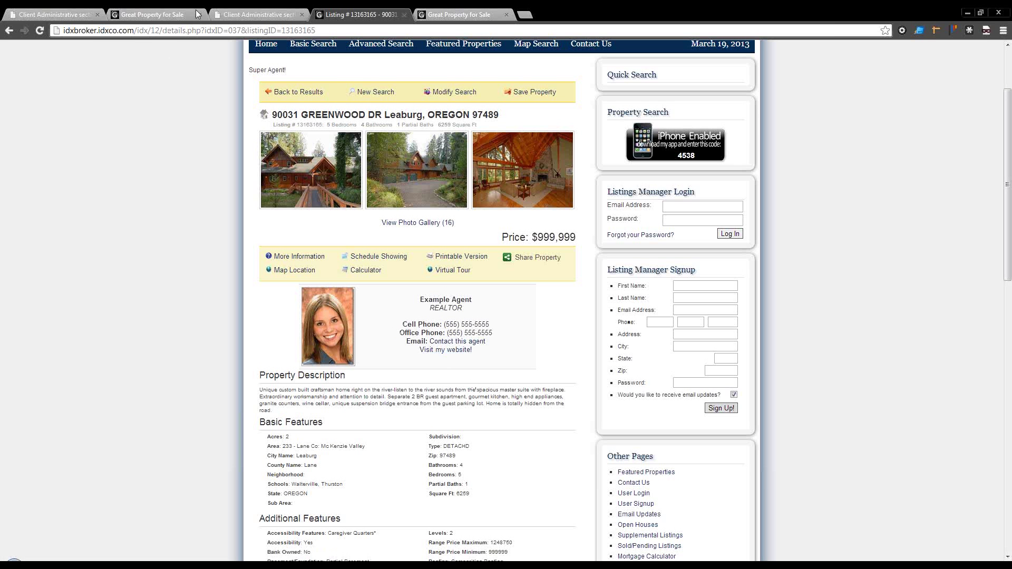
Step: Return to the agent edit form and highlight the Regional MLS membership ID
click(59, 15)
scroll(307, 239, up, 15)
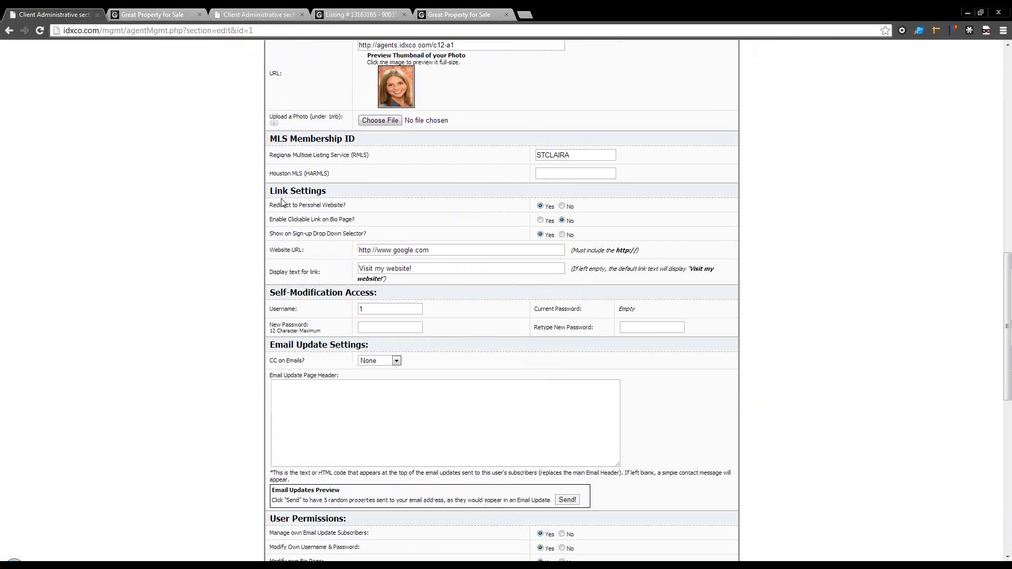
drag(570, 366, 489, 384)
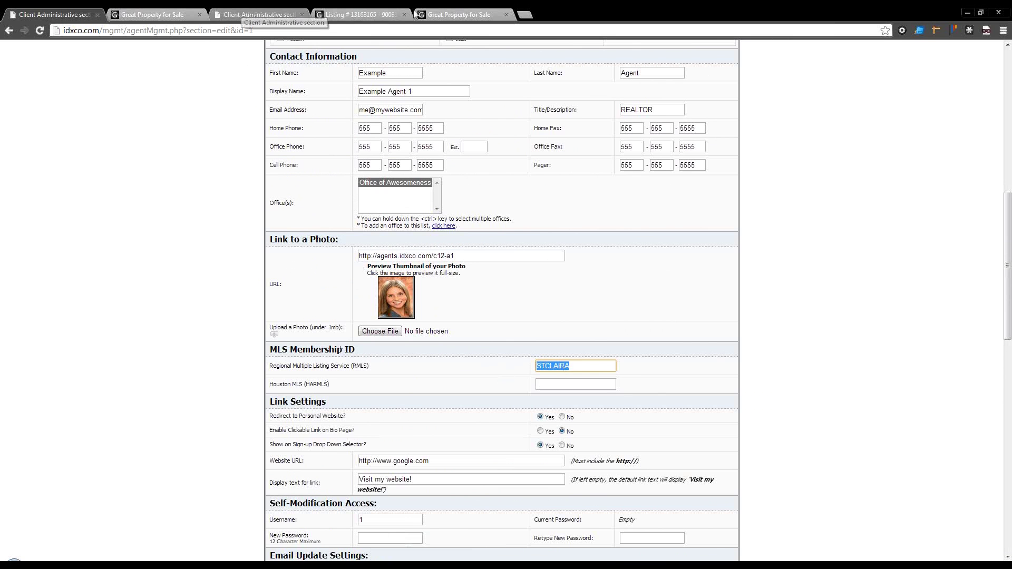
Step: Close the extra 'Great Property for Sale' tab and go back to the agent edit form
click(431, 15)
click(506, 15)
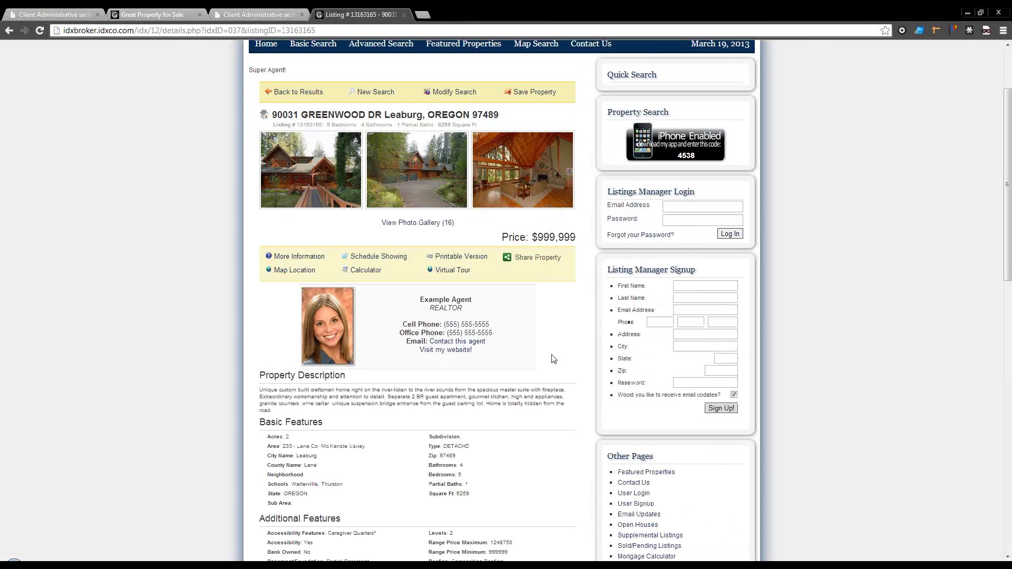
scroll(552, 352, down, 3)
scroll(552, 352, down, 6)
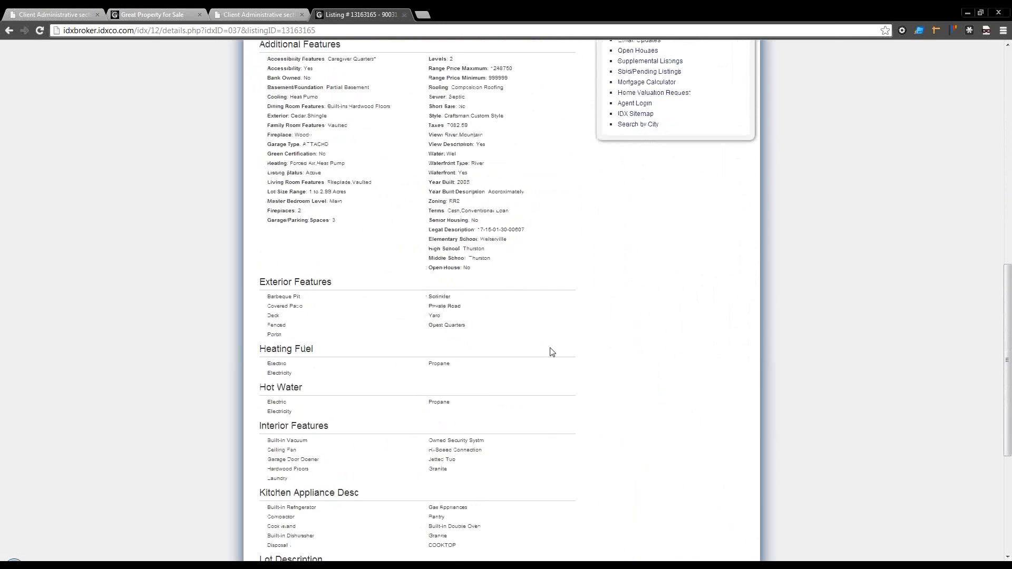
scroll(552, 352, up, 10)
click(52, 15)
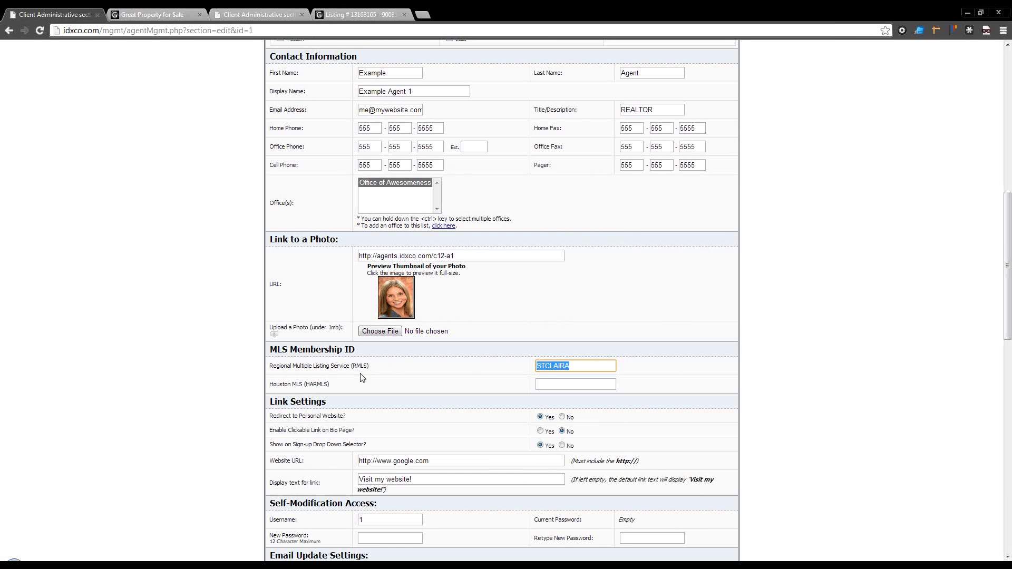
click(420, 442)
scroll(420, 441, down, 1)
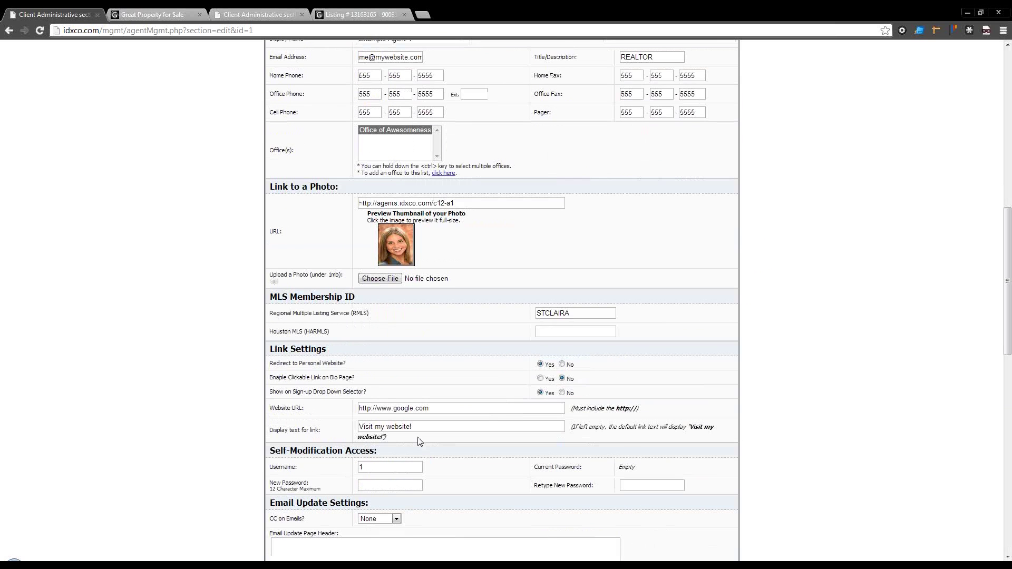
scroll(418, 440, down, 2)
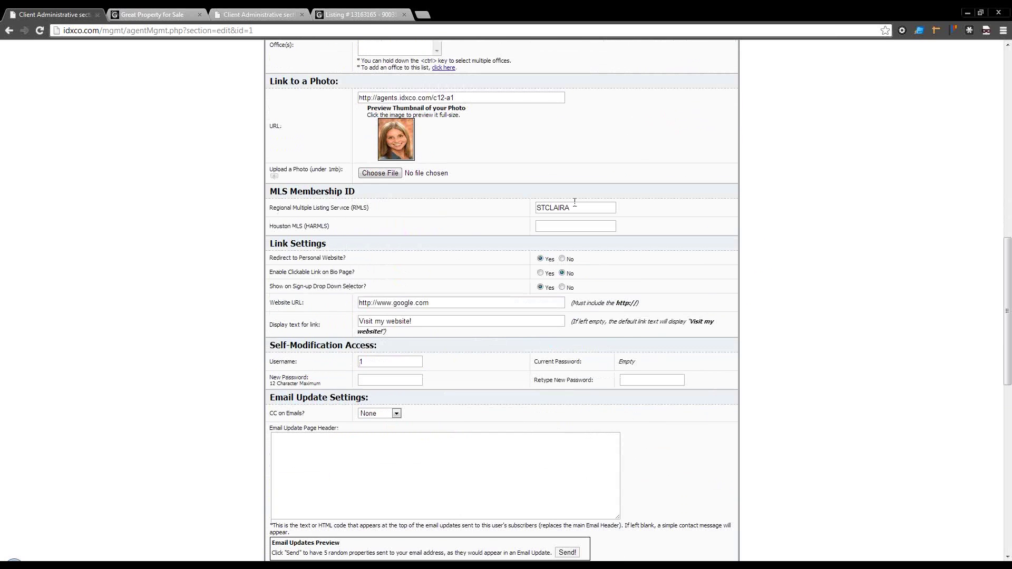
double_click(575, 207)
scroll(514, 263, down, 1)
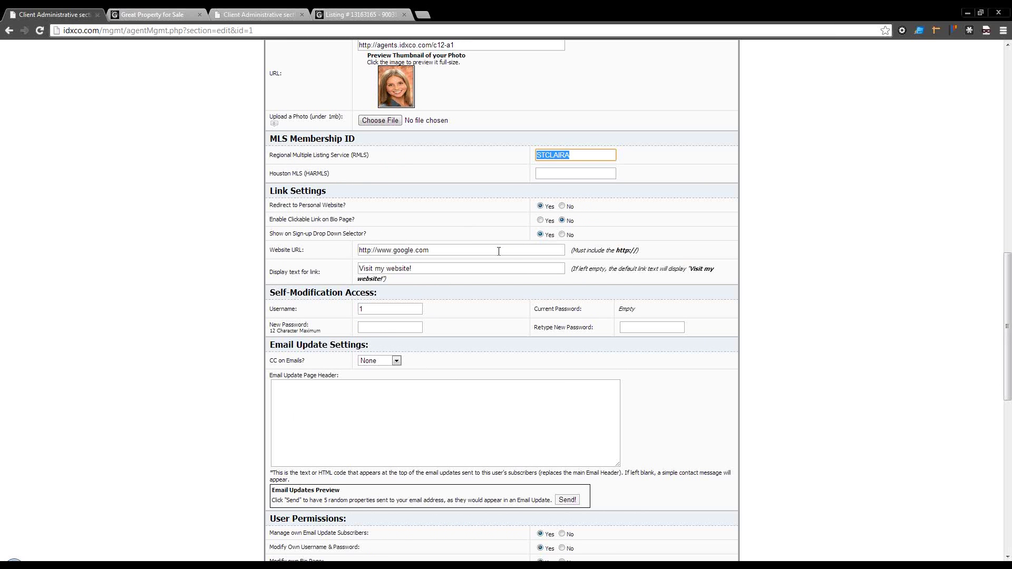
drag(498, 251, 349, 262)
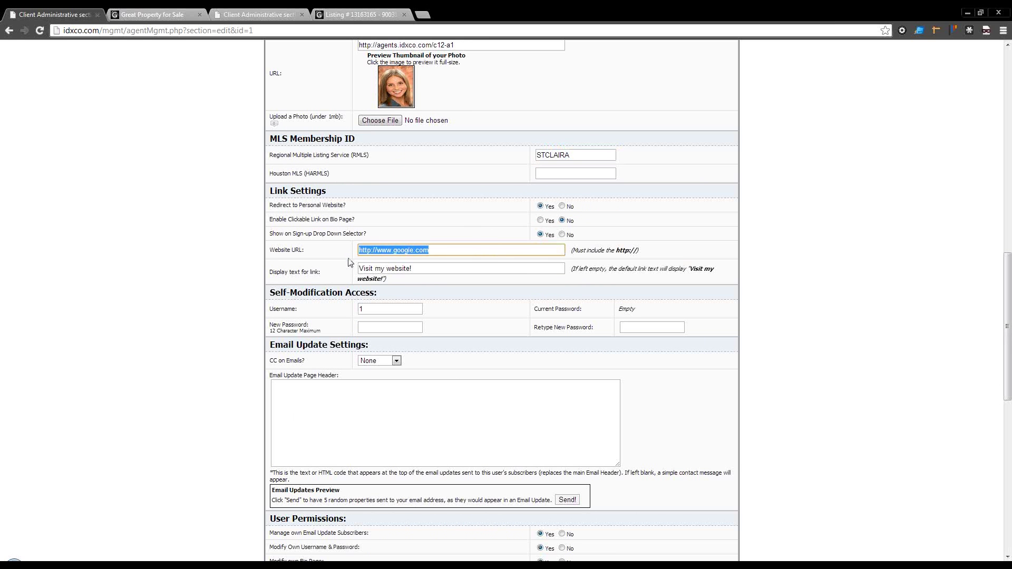
drag(422, 268, 352, 285)
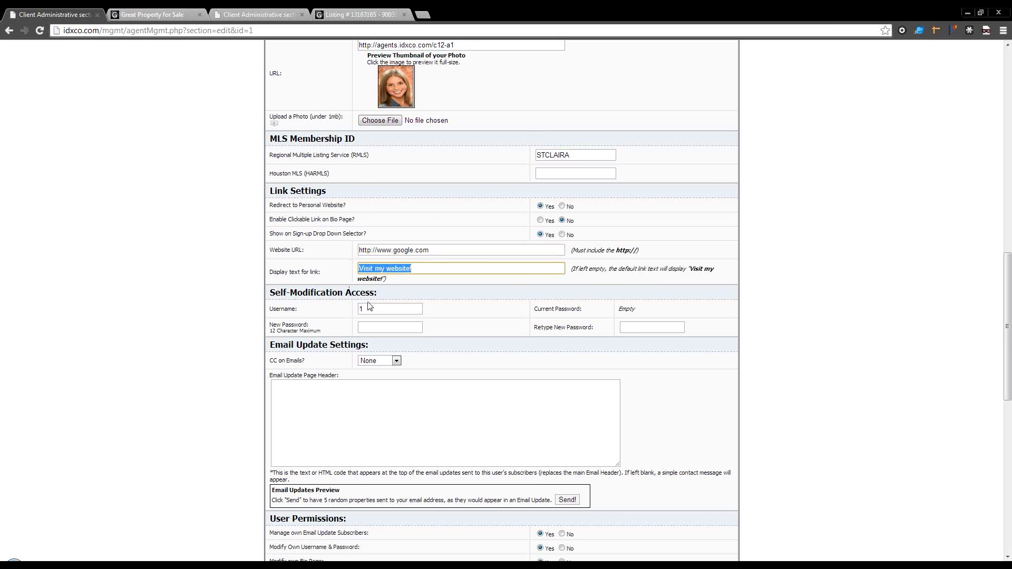
scroll(369, 306, down, 1)
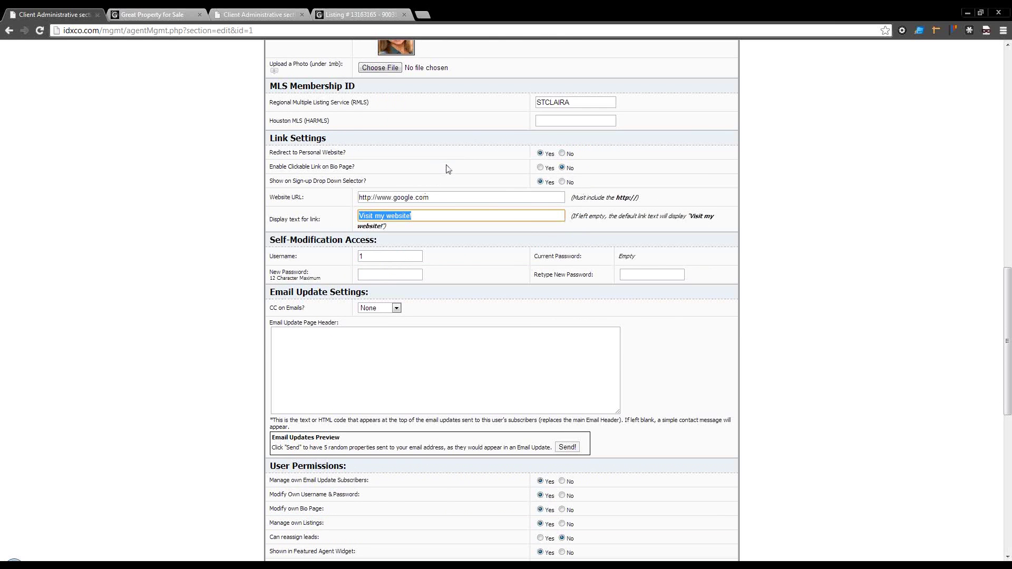
scroll(446, 168, up, 1)
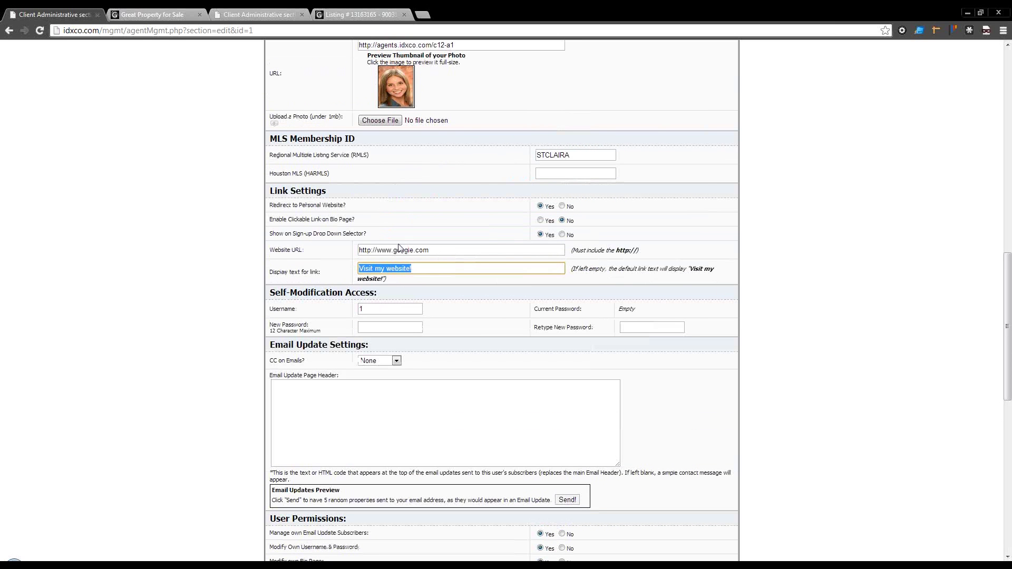
scroll(454, 255, down, 1)
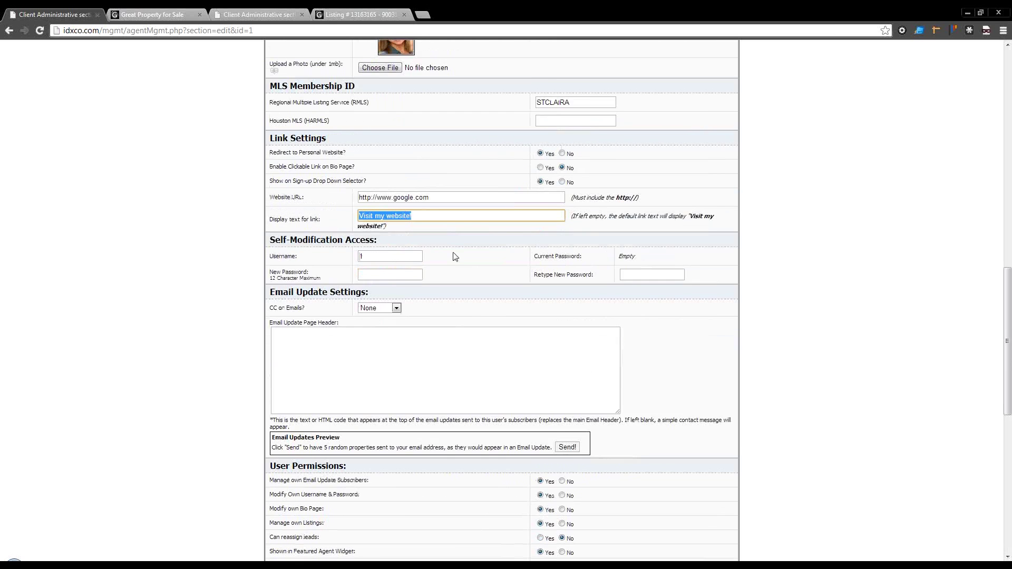
scroll(454, 256, down, 2)
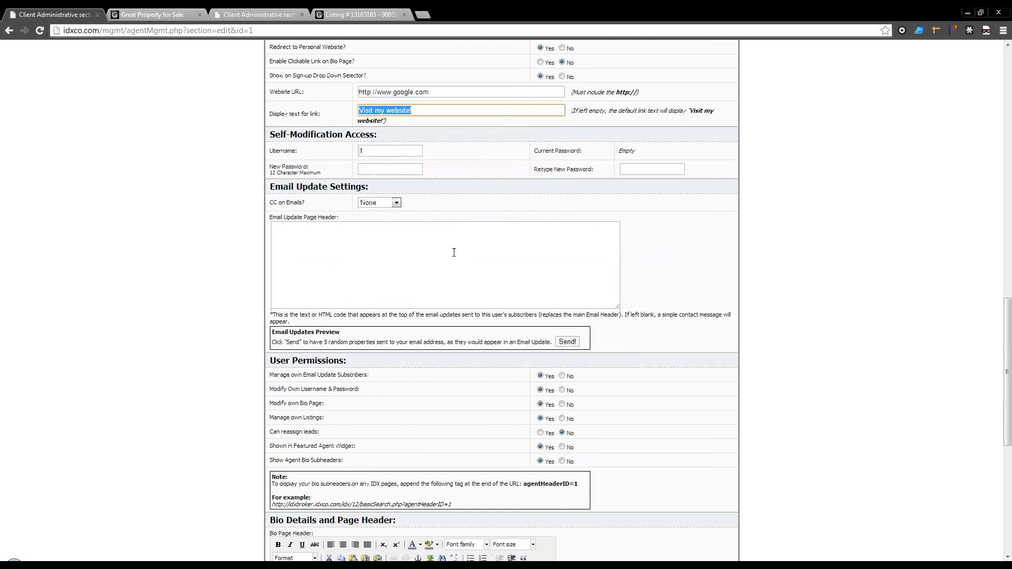
Step: Point out the New Password field and header box, then show the CC on Emails options
click(392, 167)
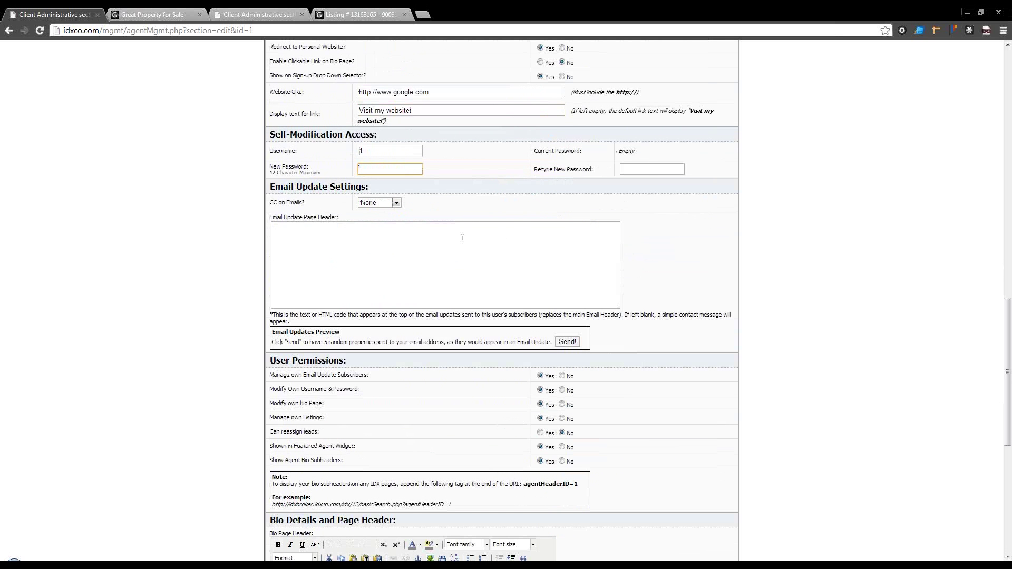
click(448, 252)
click(387, 203)
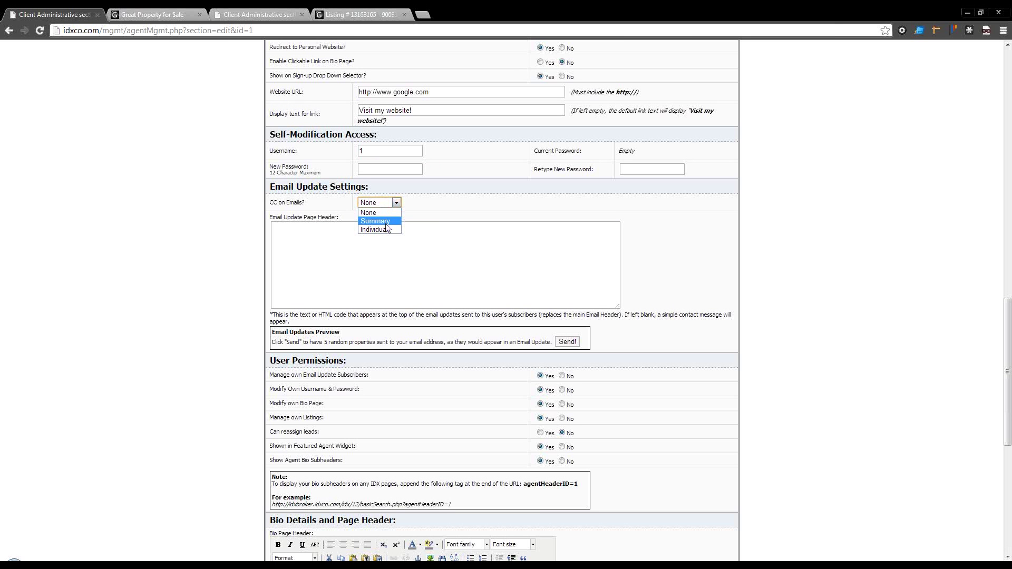
Step: Choose Summary for CC on Emails and look over the agent's contact information
click(386, 222)
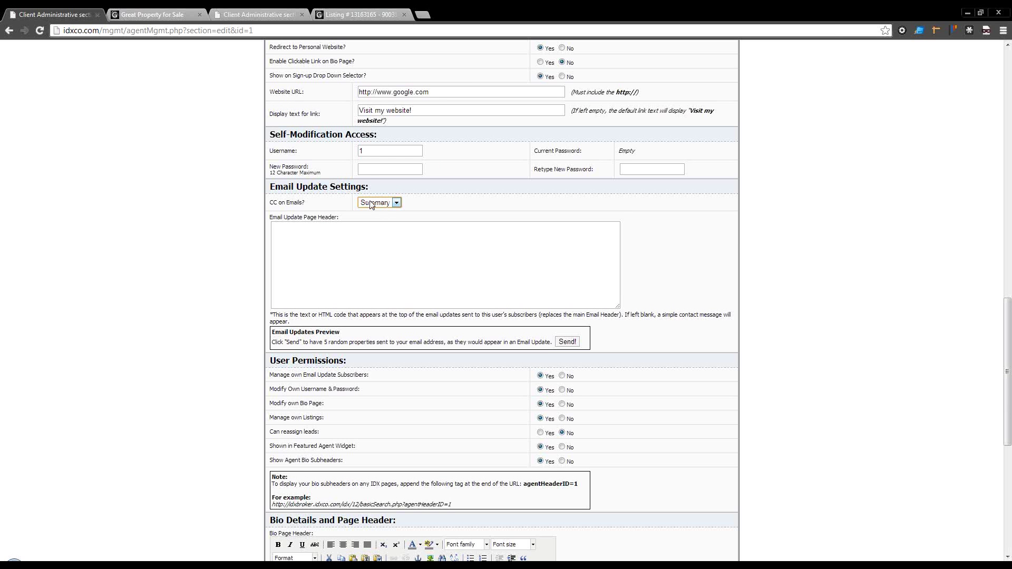
scroll(384, 237, up, 2)
scroll(388, 247, up, 13)
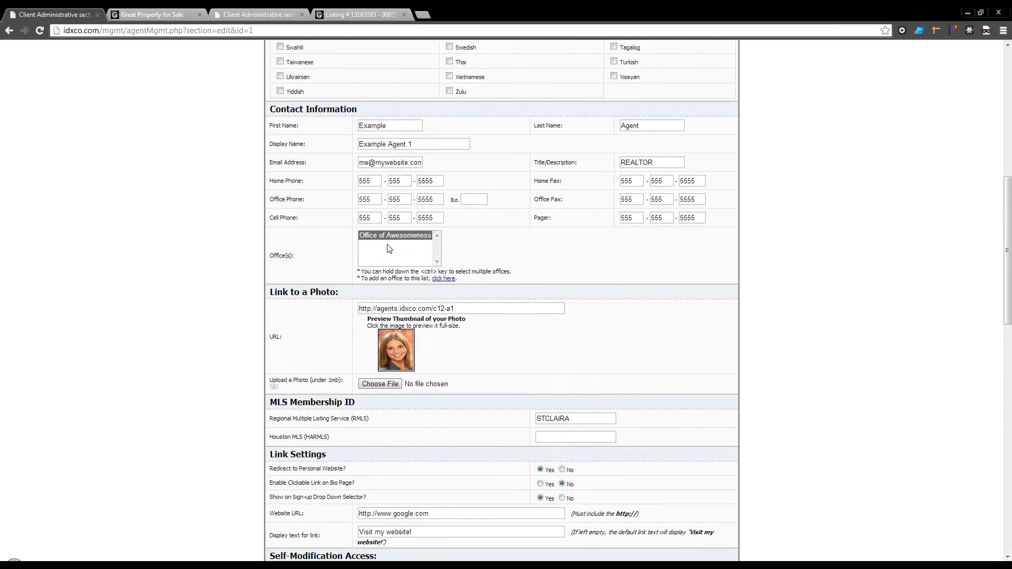
scroll(389, 248, up, 2)
scroll(386, 248, down, 7)
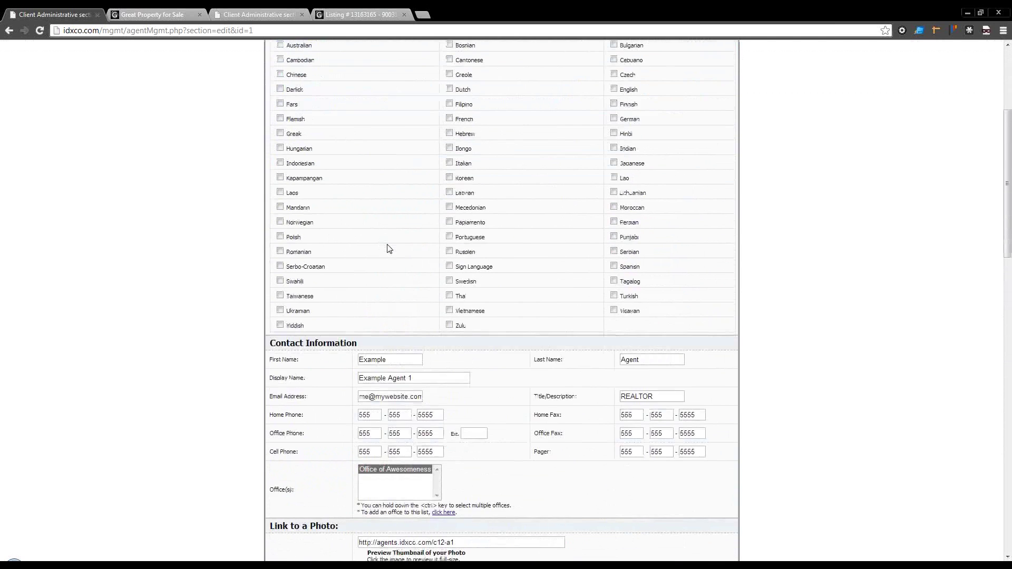
drag(379, 244, 417, 243)
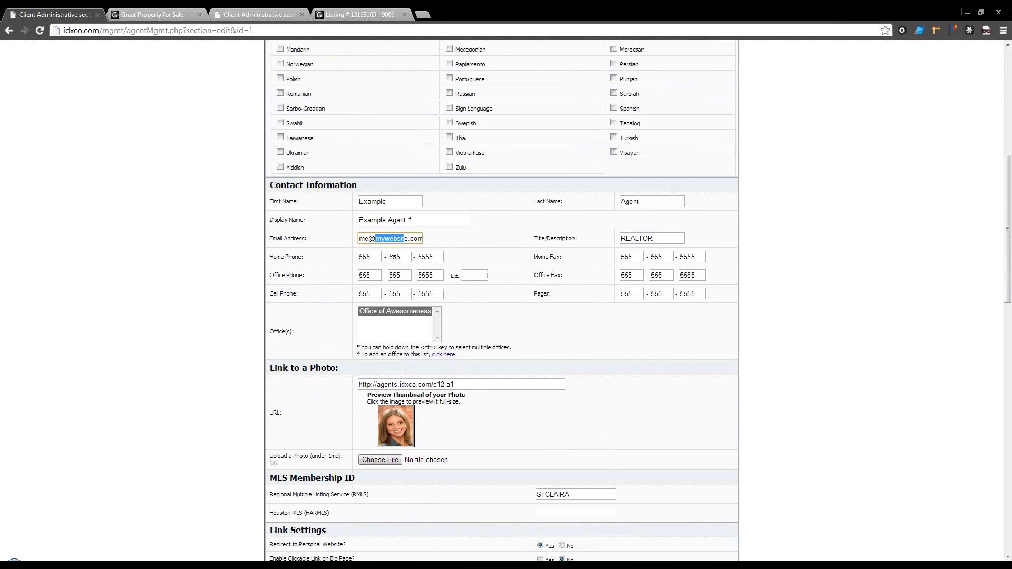
scroll(387, 274, down, 8)
scroll(387, 273, down, 2)
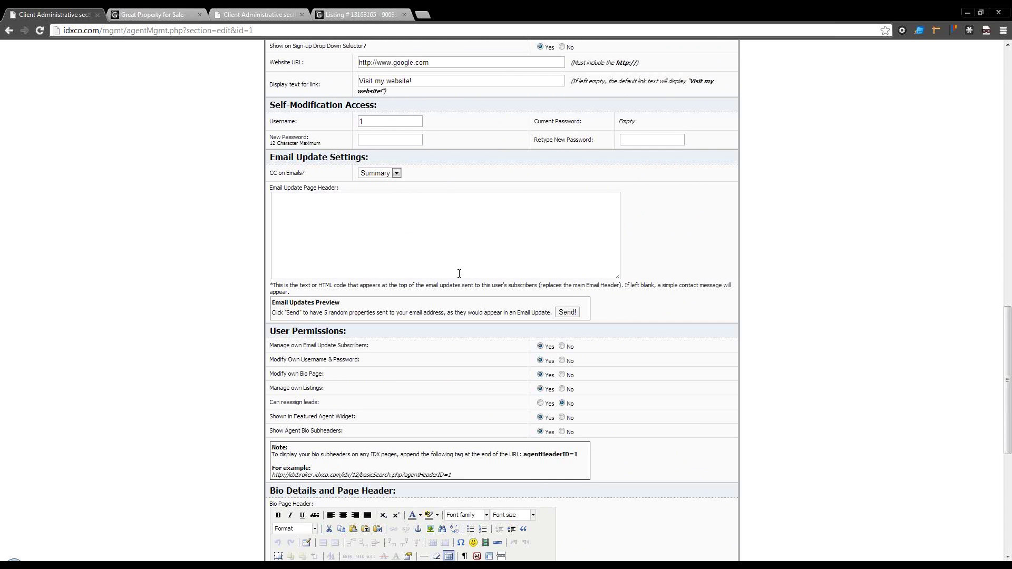
scroll(459, 273, down, 2)
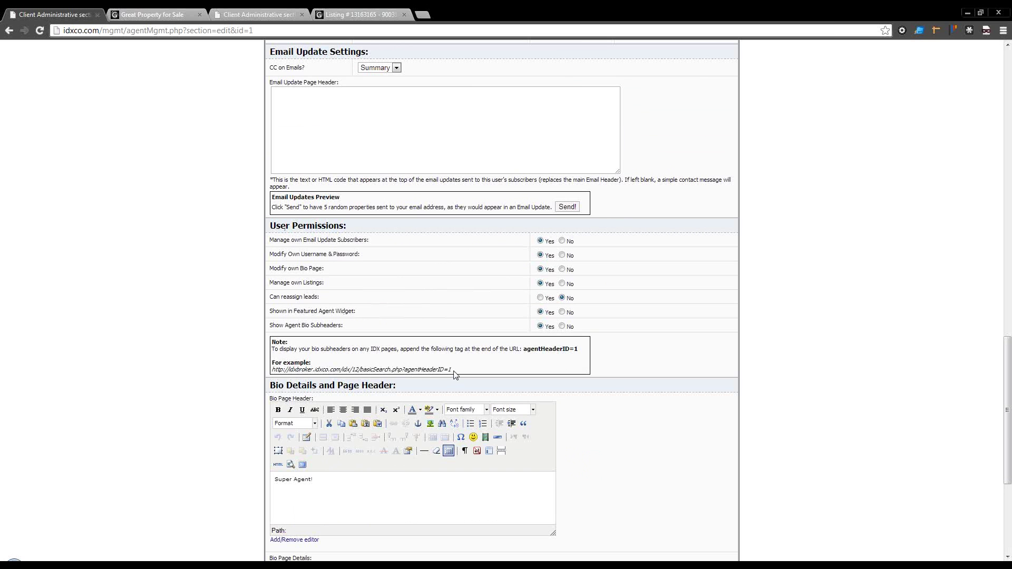
drag(452, 370, 283, 373)
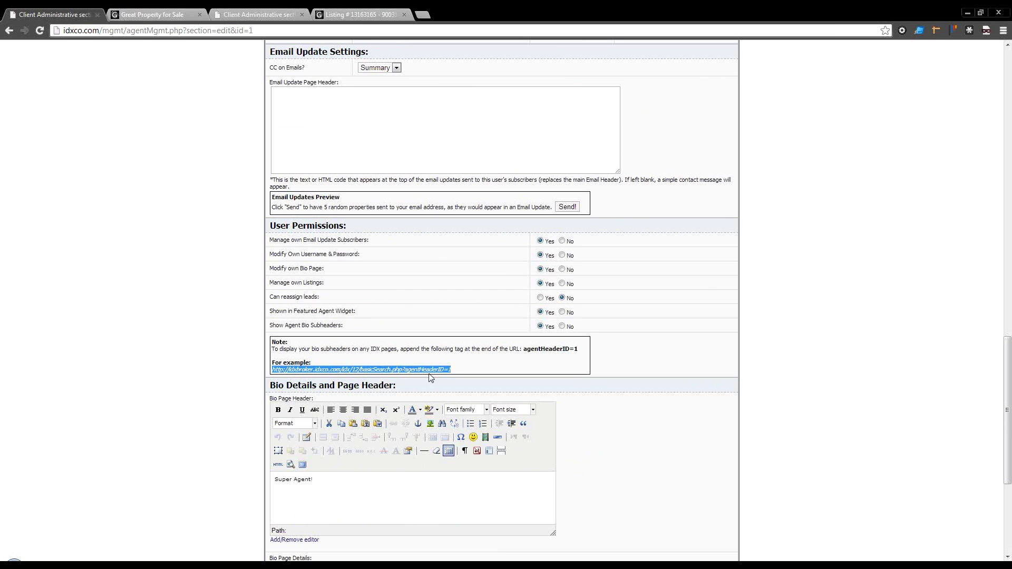
click(406, 372)
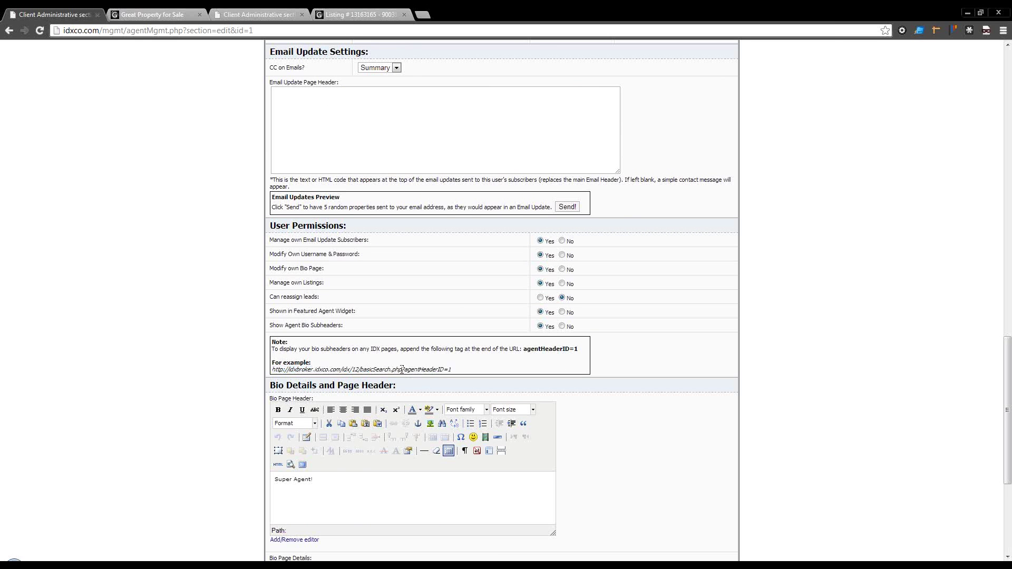
drag(401, 369, 360, 371)
drag(451, 371, 404, 372)
mouse_move(452, 370)
mouse_down()
mouse_move(411, 370)
mouse_move(455, 371)
mouse_up()
click(403, 370)
scroll(422, 367, down, 1)
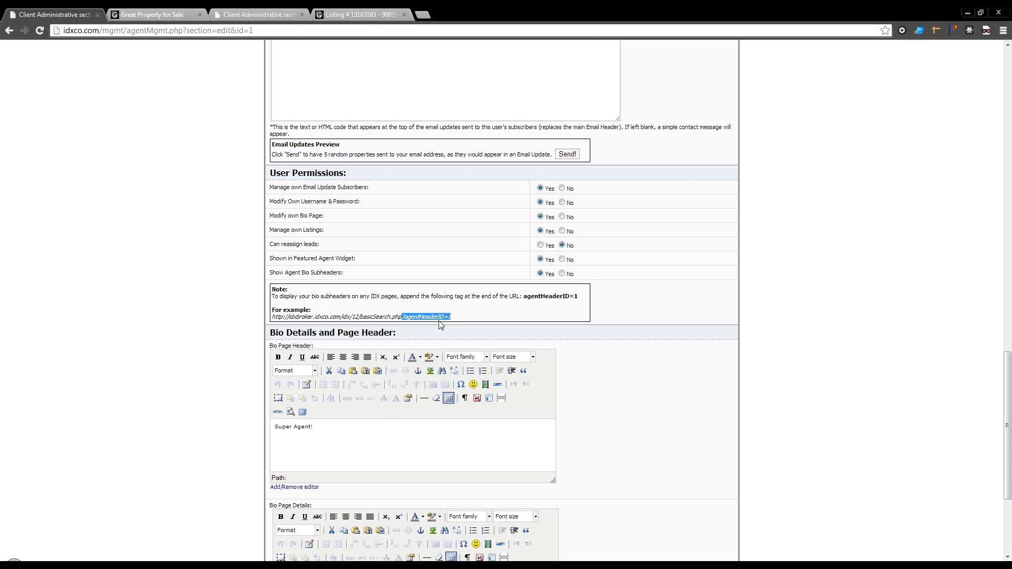
Step: Copy the example basicSearch URL with agentHeaderID from the bottom note into a new browser tab
click(357, 424)
scroll(358, 430, down, 2)
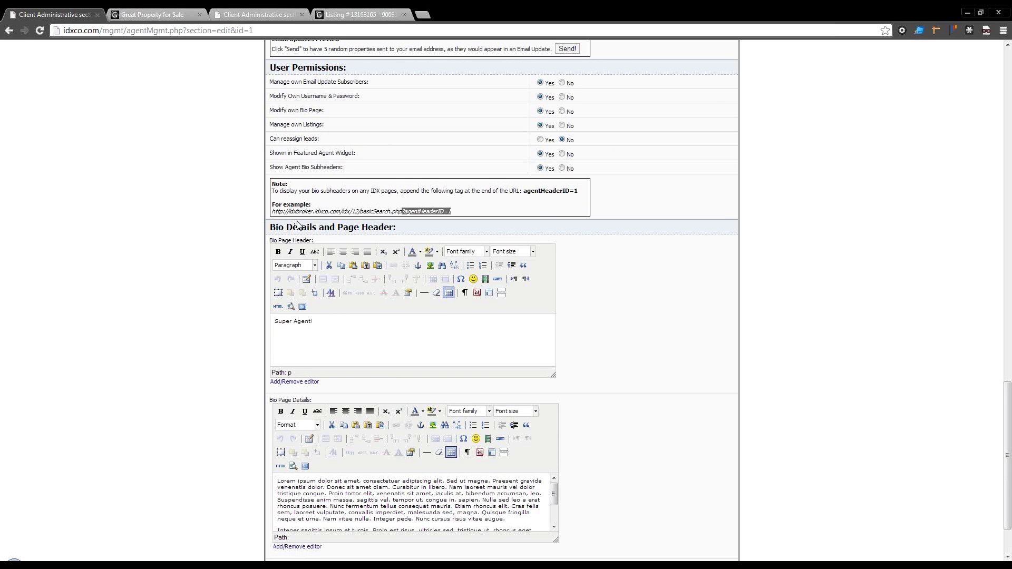
scroll(350, 280, down, 3)
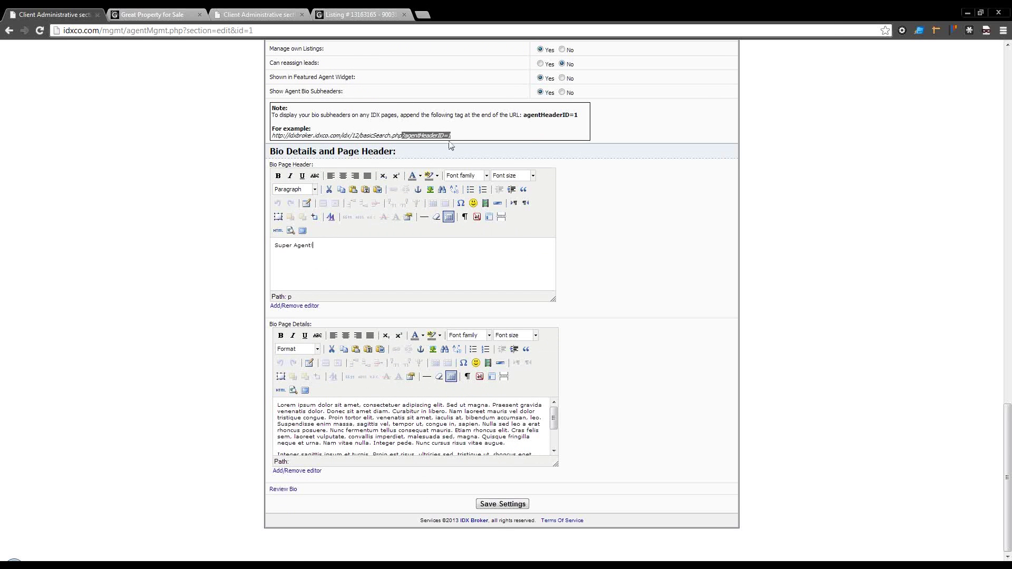
drag(452, 136, 273, 138)
right_click(281, 138)
click(288, 142)
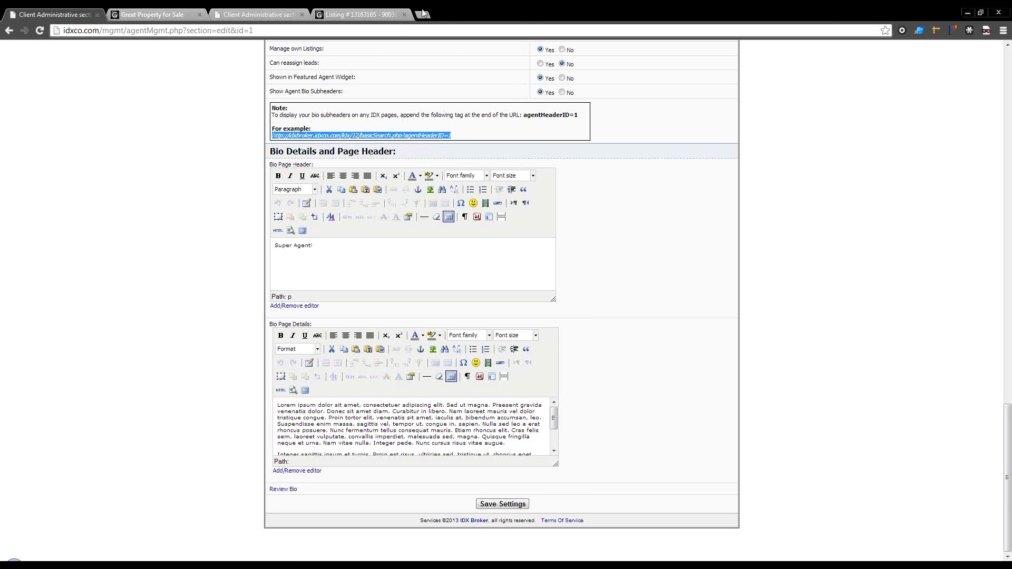
click(423, 16)
Step: Load the pasted basicSearch.php?agentHeaderID=1 page and check its Super Agent! header
right_click(421, 29)
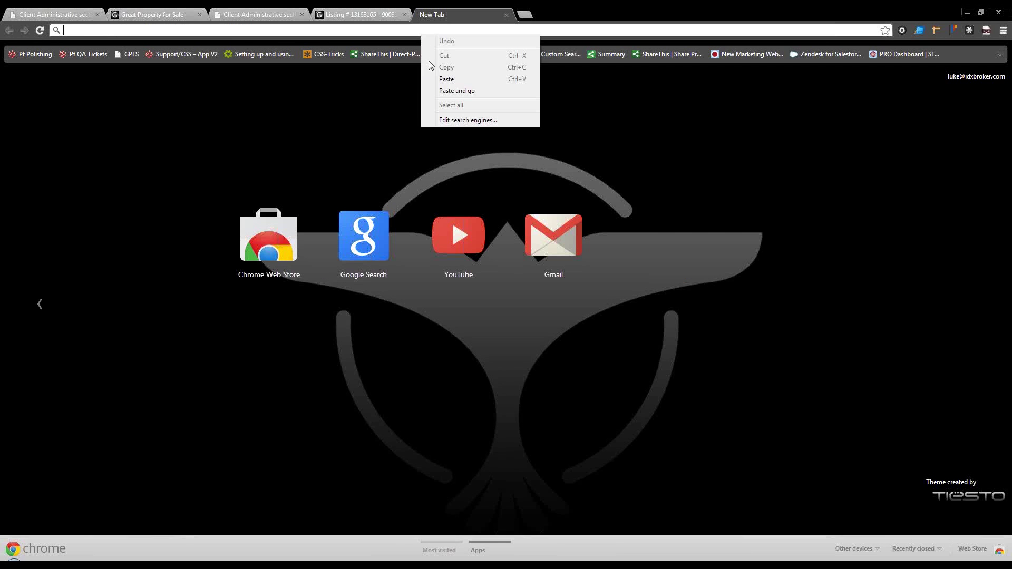
click(440, 86)
key(Return)
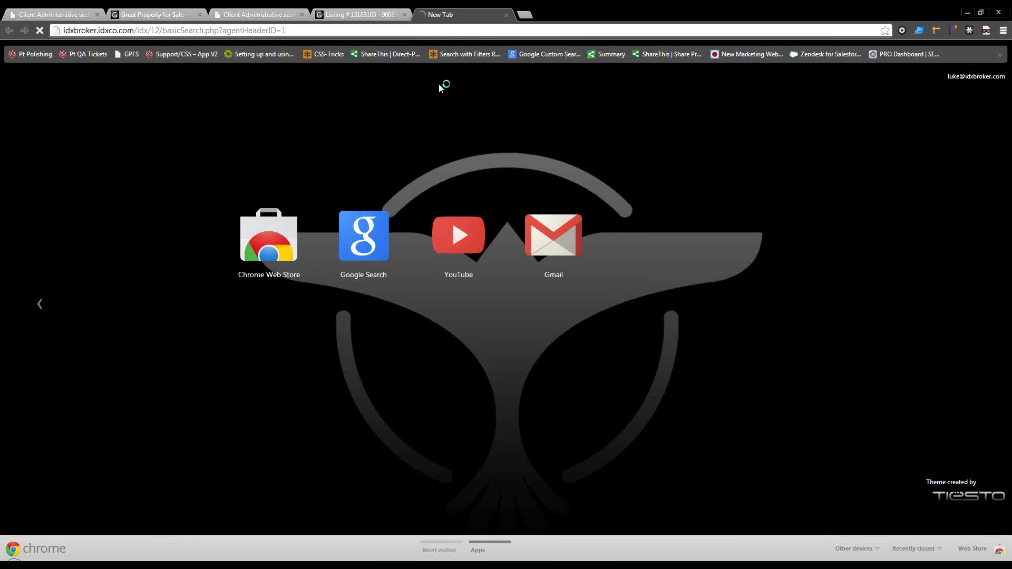
click(1002, 31)
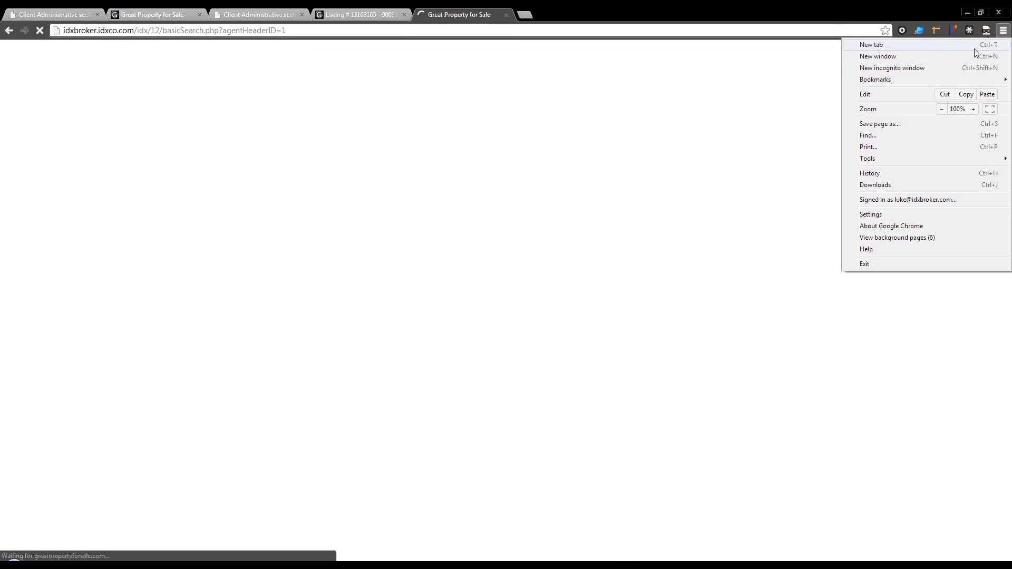
mouse_move(885, 79)
key(Escape)
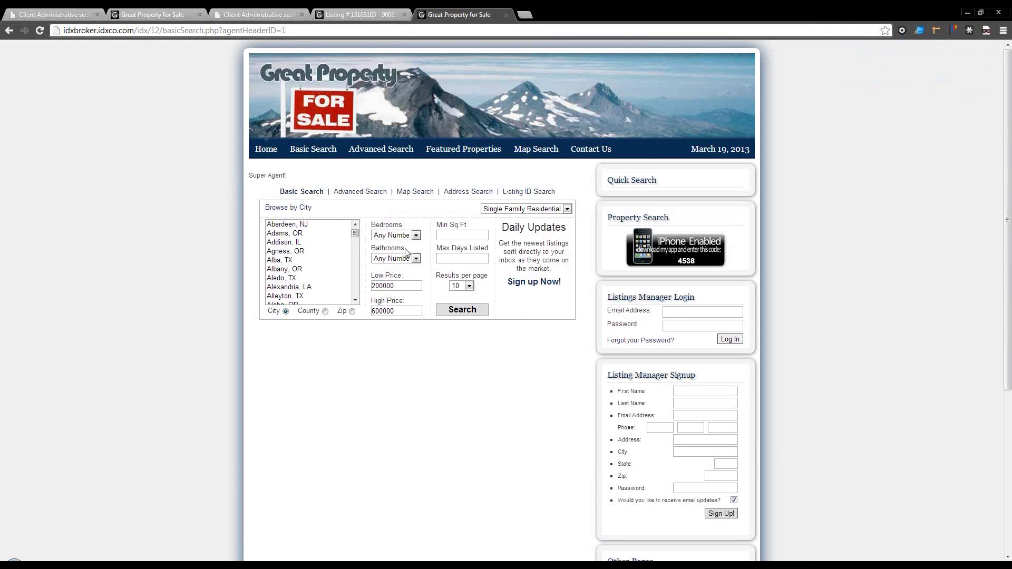
drag(286, 175, 250, 175)
click(265, 30)
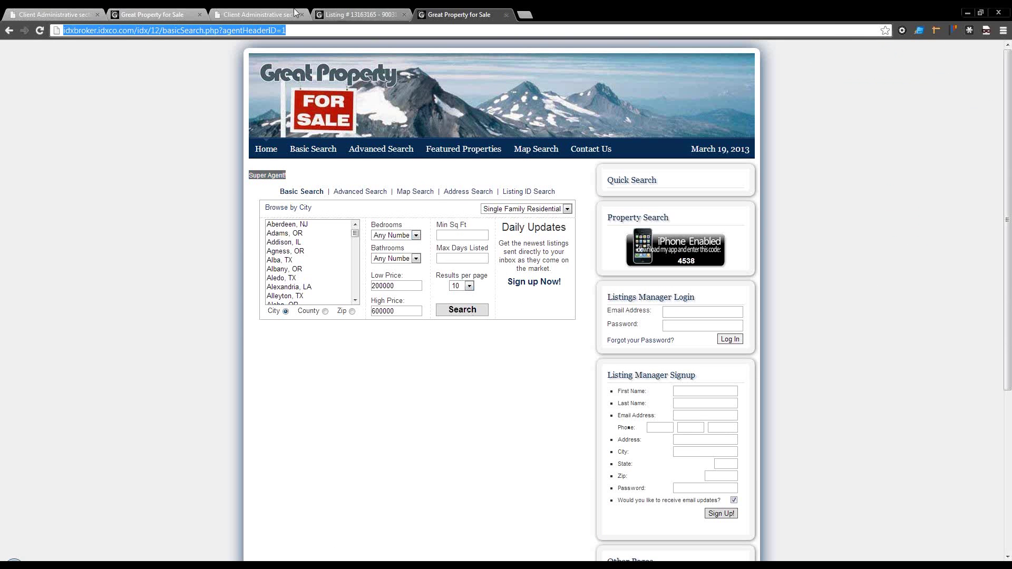
Step: Switch back to the Client Administrative tab's agent edit form
click(62, 15)
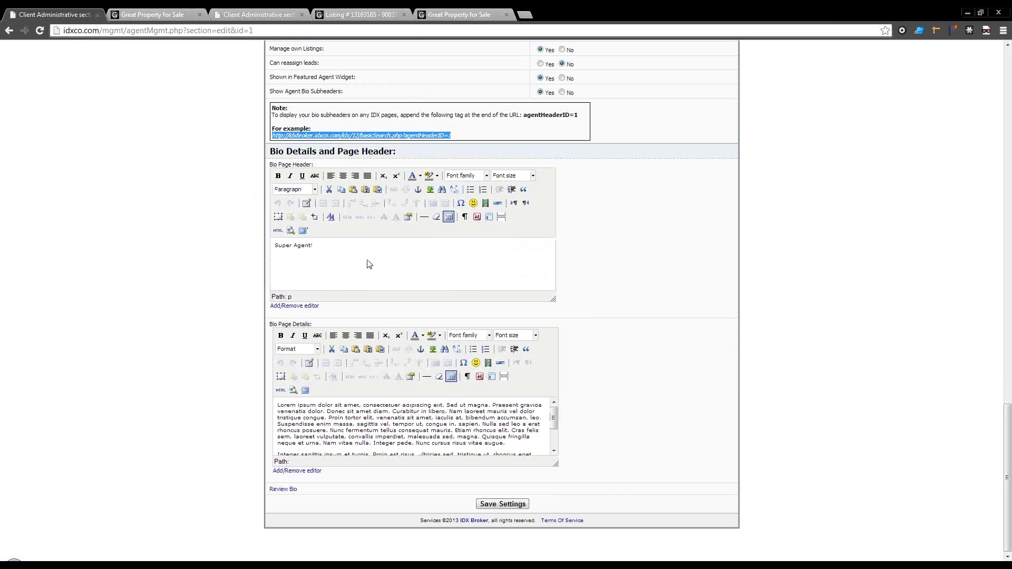
scroll(368, 261, up, 13)
scroll(368, 261, down, 2)
scroll(368, 261, up, 5)
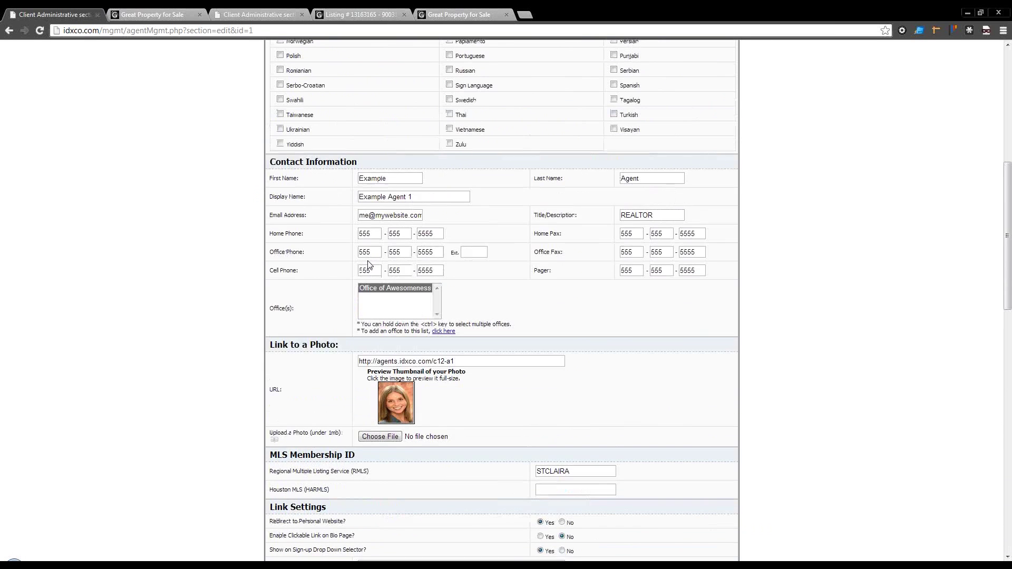
Step: Run a basic property search and try saving the first result
click(382, 15)
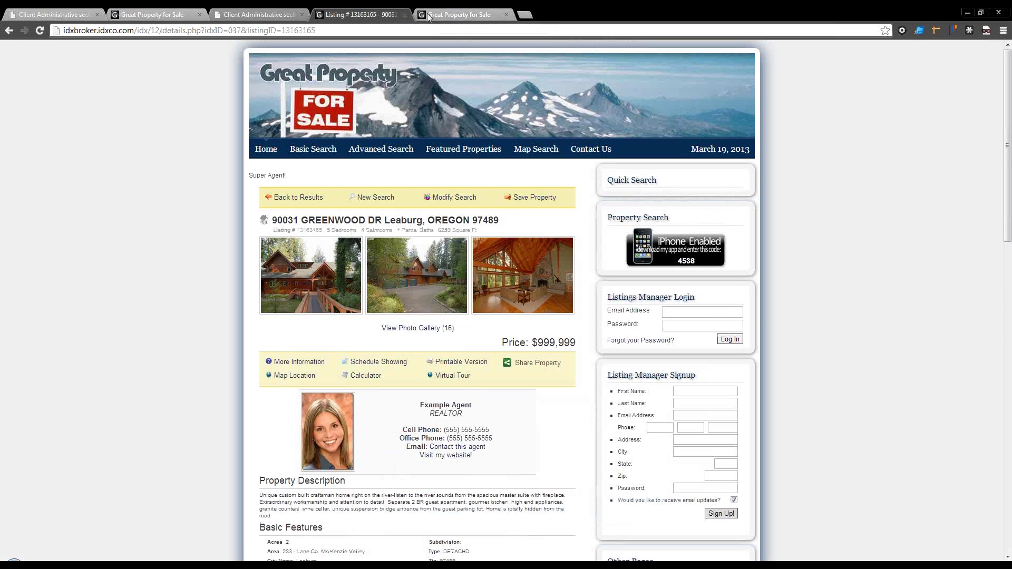
click(431, 15)
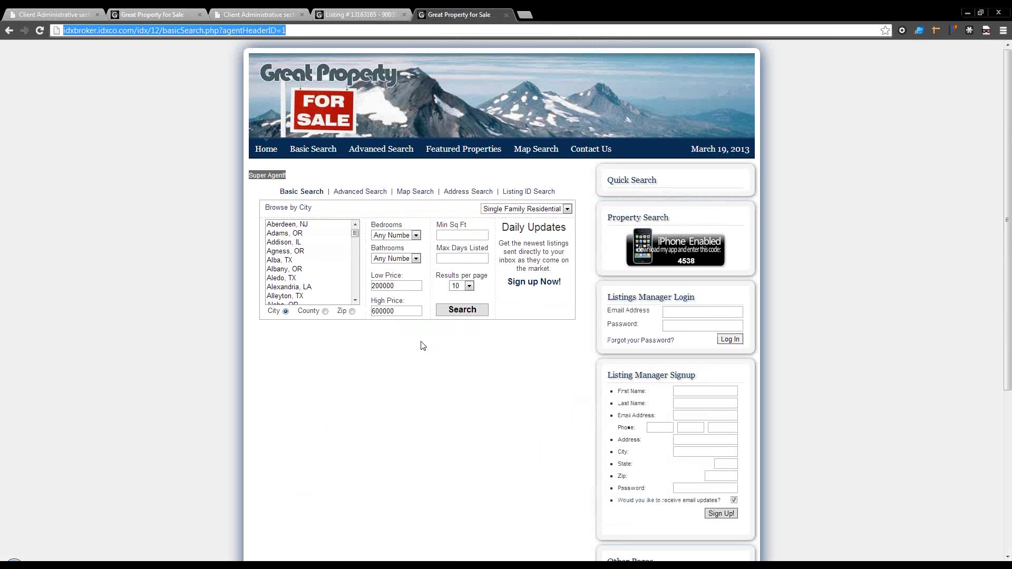
click(463, 311)
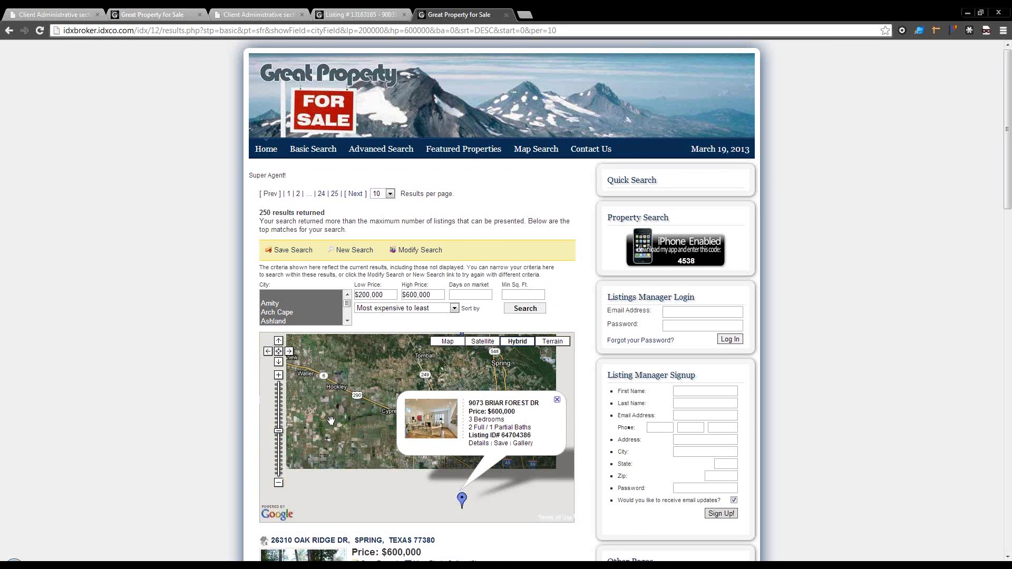
scroll(230, 433, down, 2)
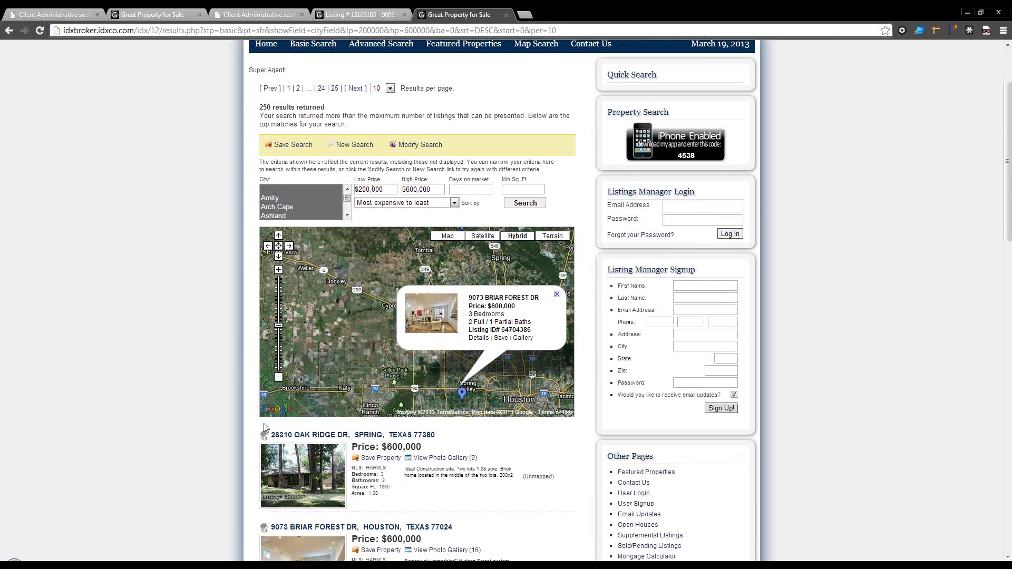
click(383, 459)
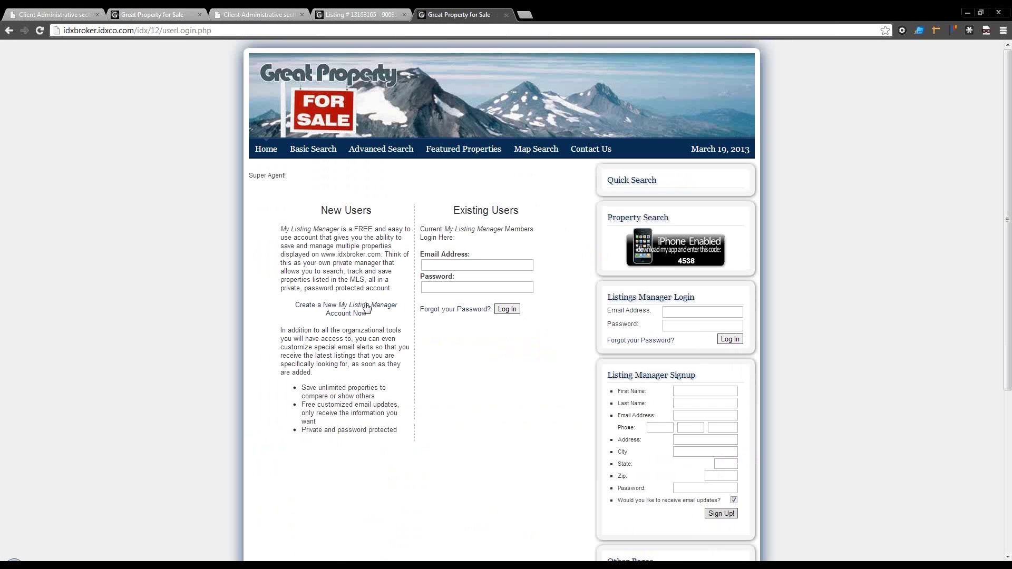
Step: Open the 'Create a New My Listing Manager Account' form and check the Super Agent! header
click(361, 307)
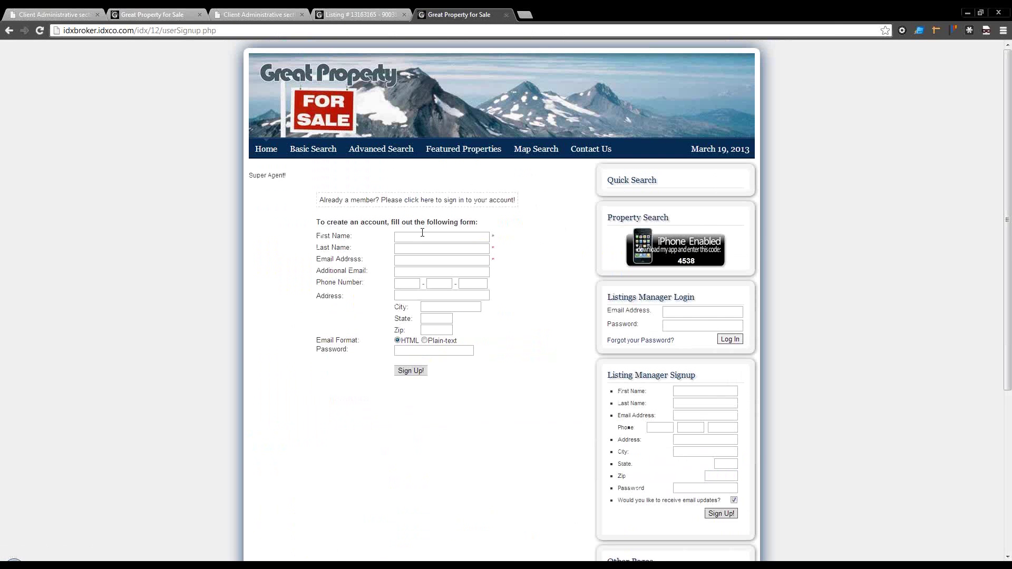
click(422, 236)
click(278, 175)
drag(279, 175, 264, 181)
click(264, 177)
click(936, 31)
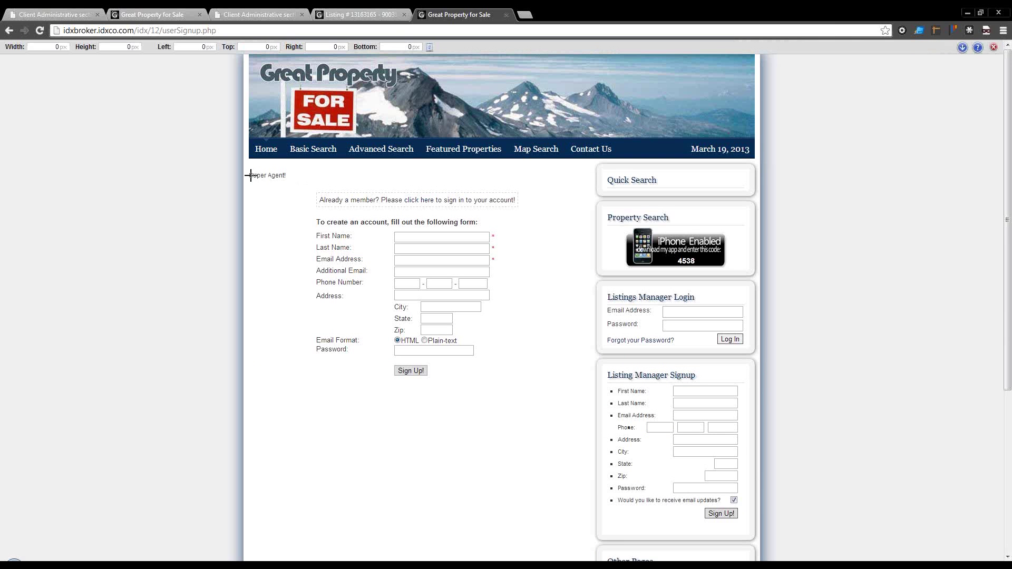
drag(251, 175, 589, 184)
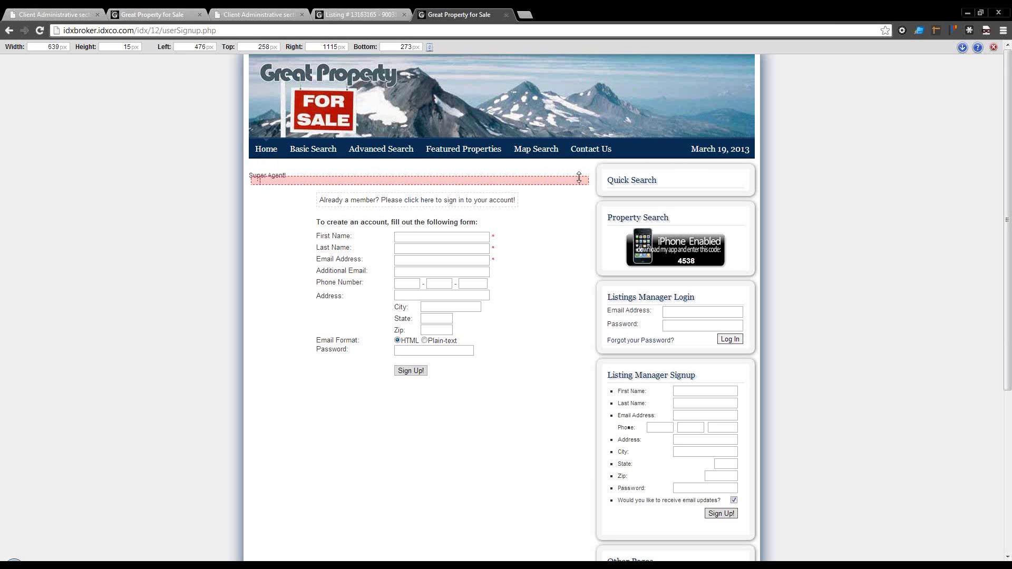
click(993, 47)
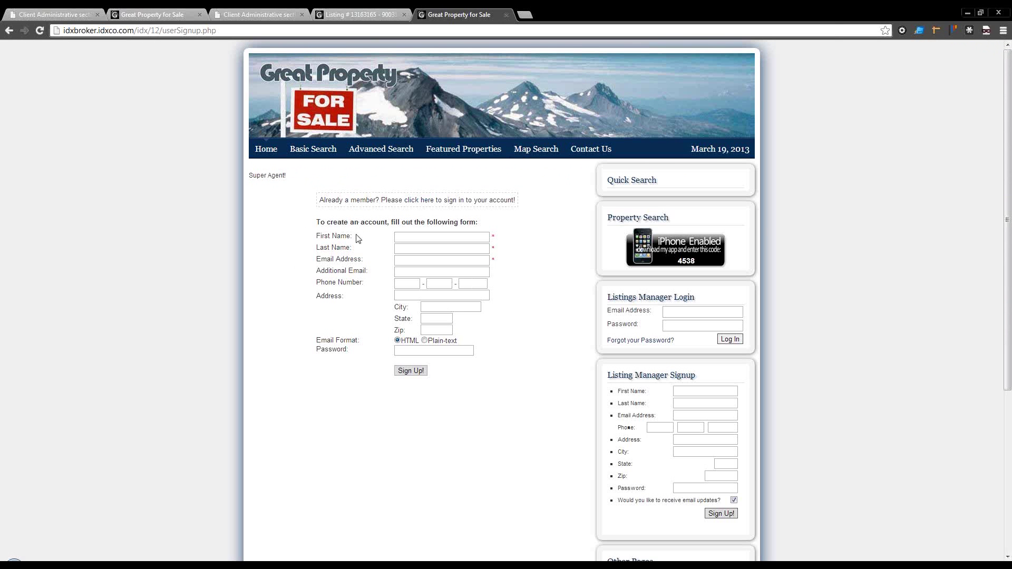
Step: Go back to the Client Administrative tab and open the Manage Users/Offices list
click(60, 12)
scroll(549, 297, down, 9)
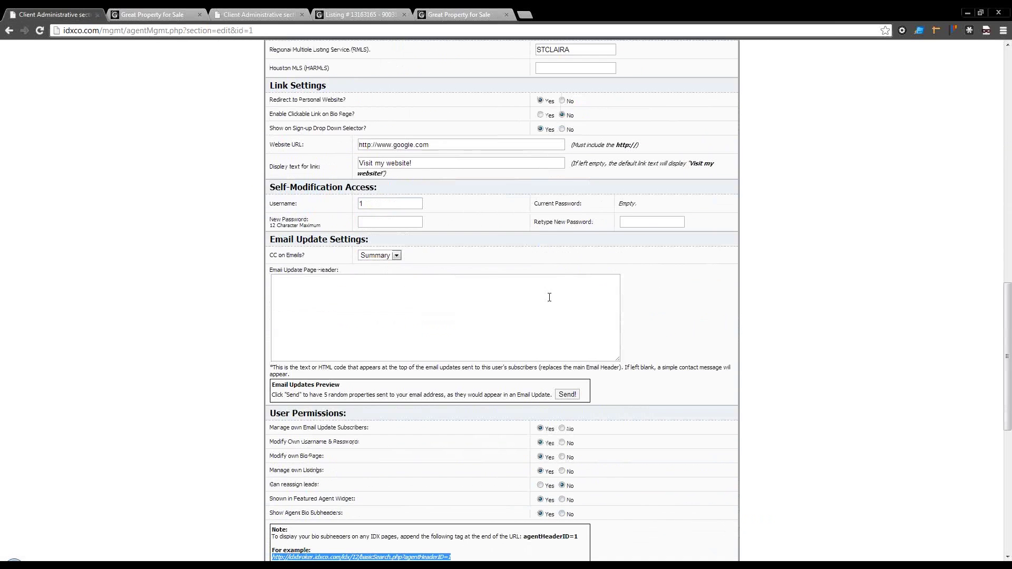
scroll(549, 298, down, 8)
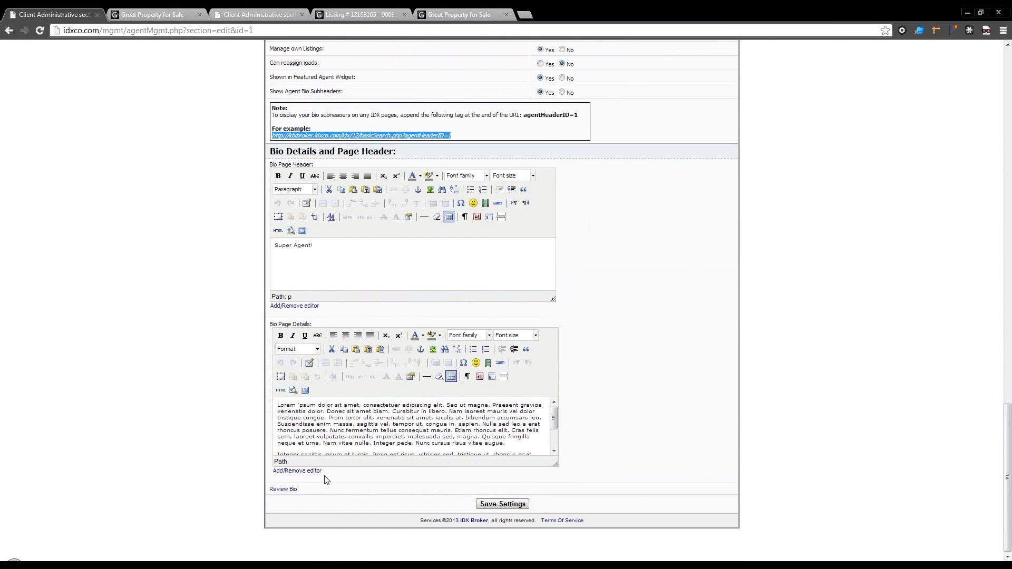
scroll(451, 423, up, 14)
scroll(450, 423, up, 7)
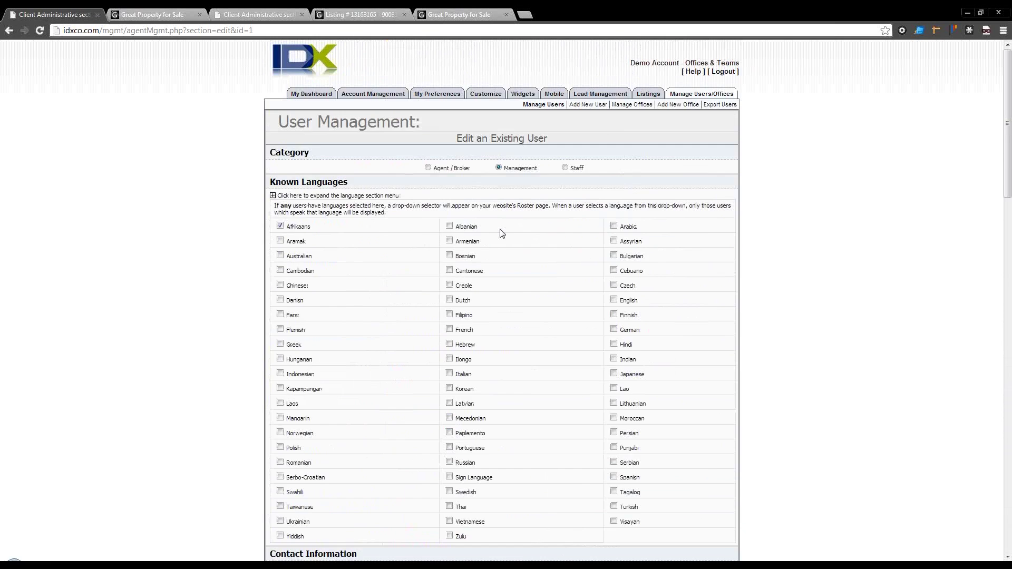
click(702, 95)
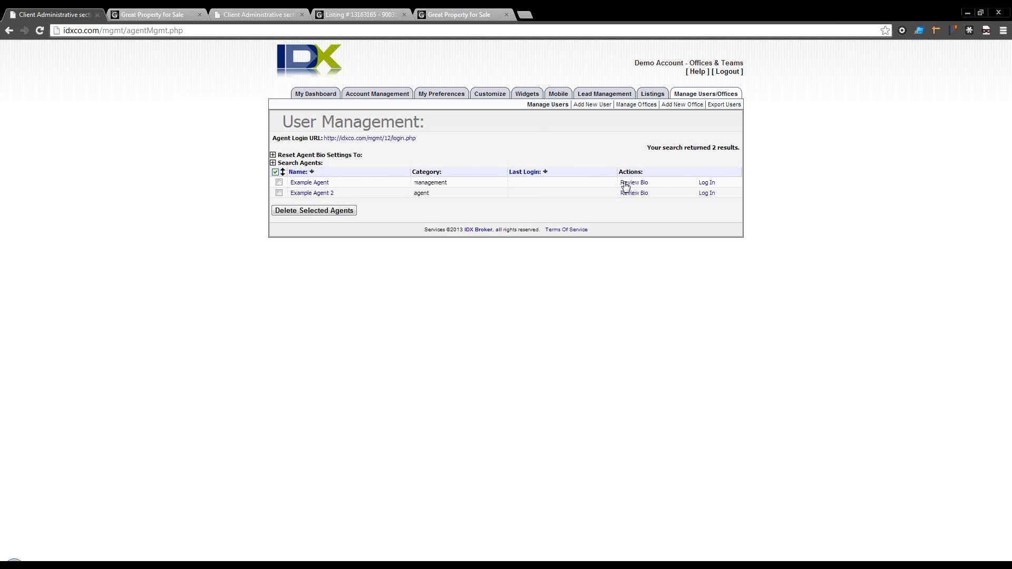
Step: Log in as Example Agent from the User Management list
click(707, 182)
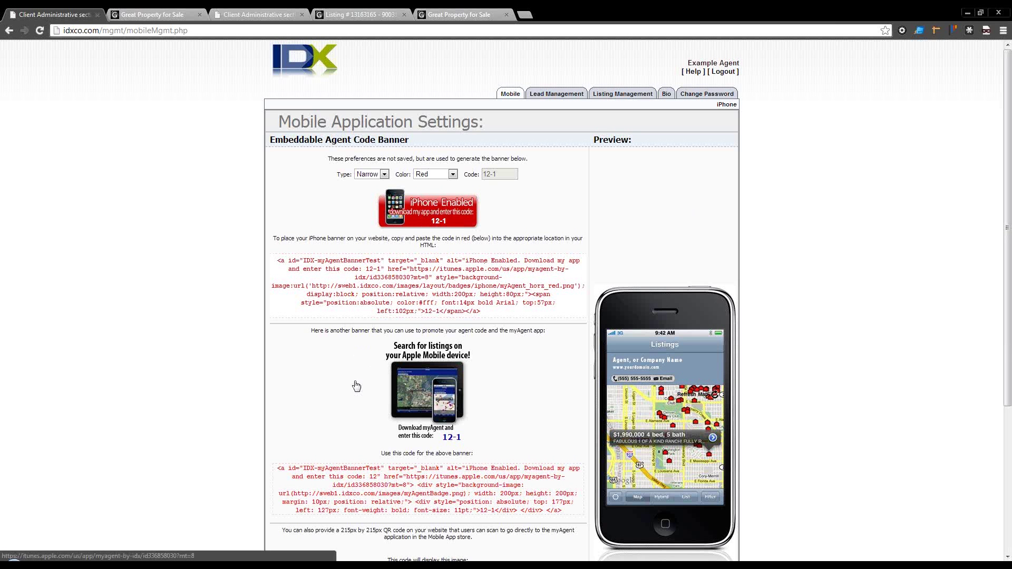
Step: In admin Lead Management, set the test lead's Assigned Agent to Example Agent and save
click(537, 96)
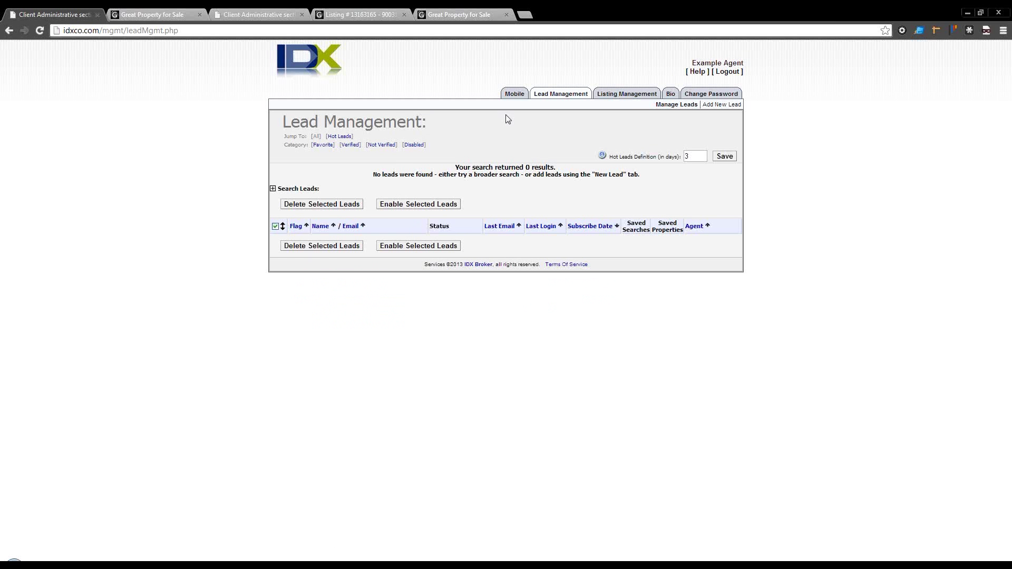
click(725, 72)
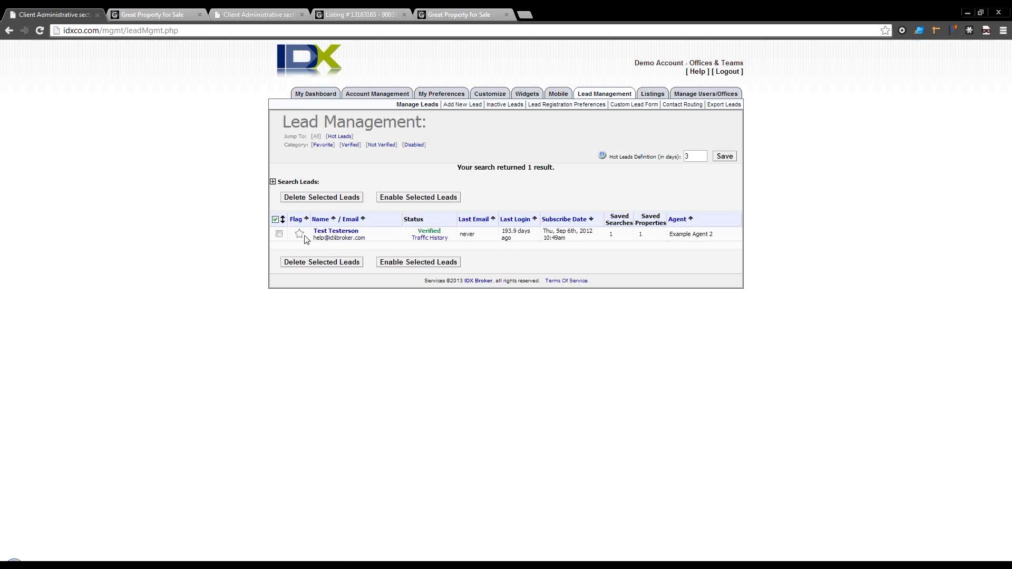
click(327, 233)
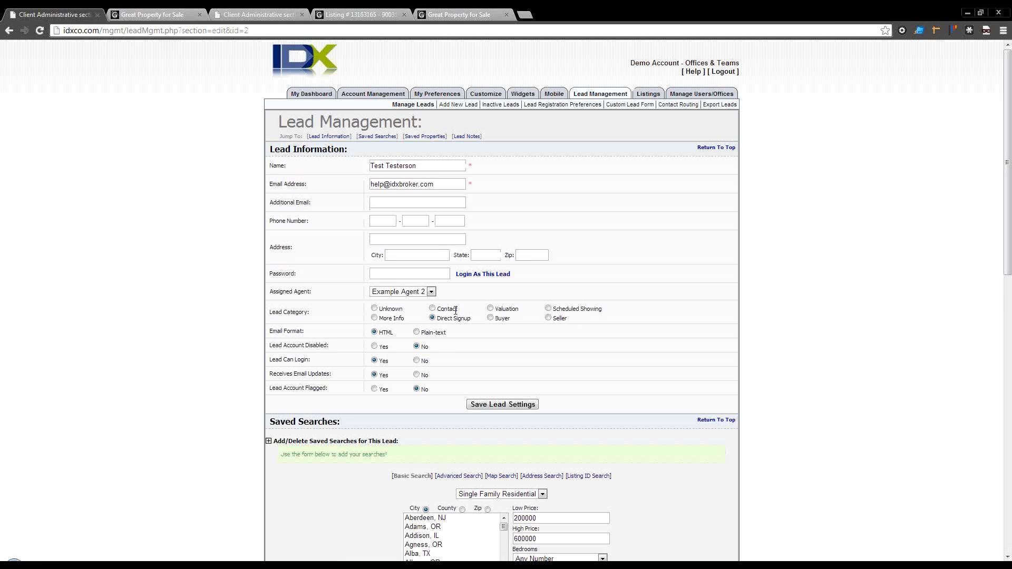
click(426, 293)
click(424, 307)
click(493, 407)
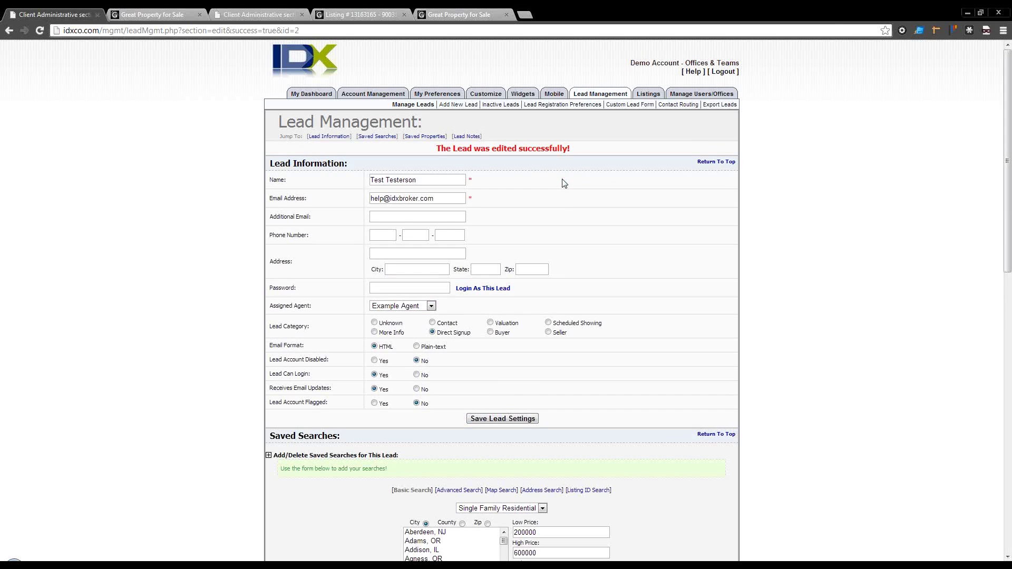
Step: Log in as Example Agent again and open their Lead Management list
click(588, 97)
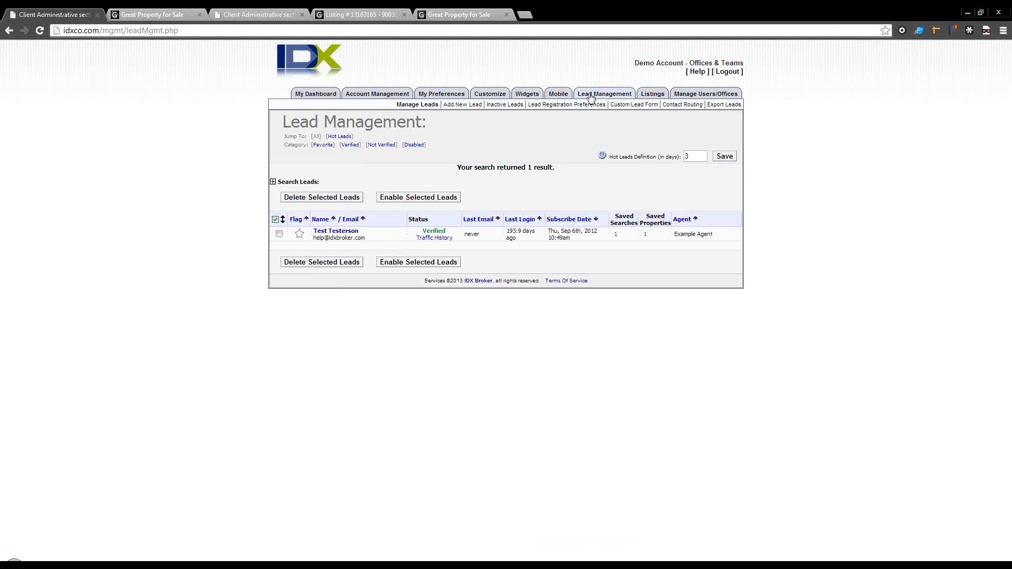
click(691, 95)
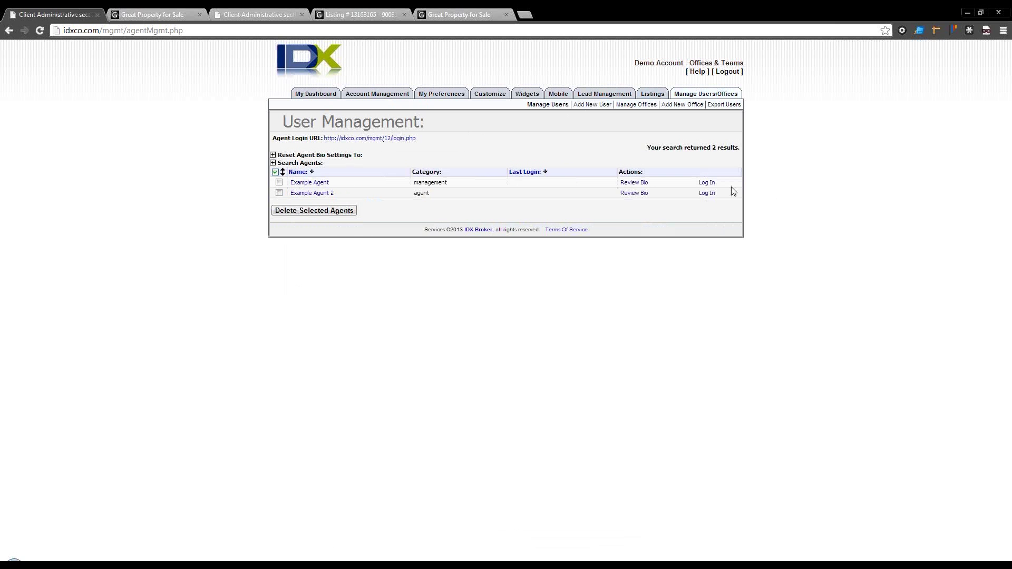
click(711, 184)
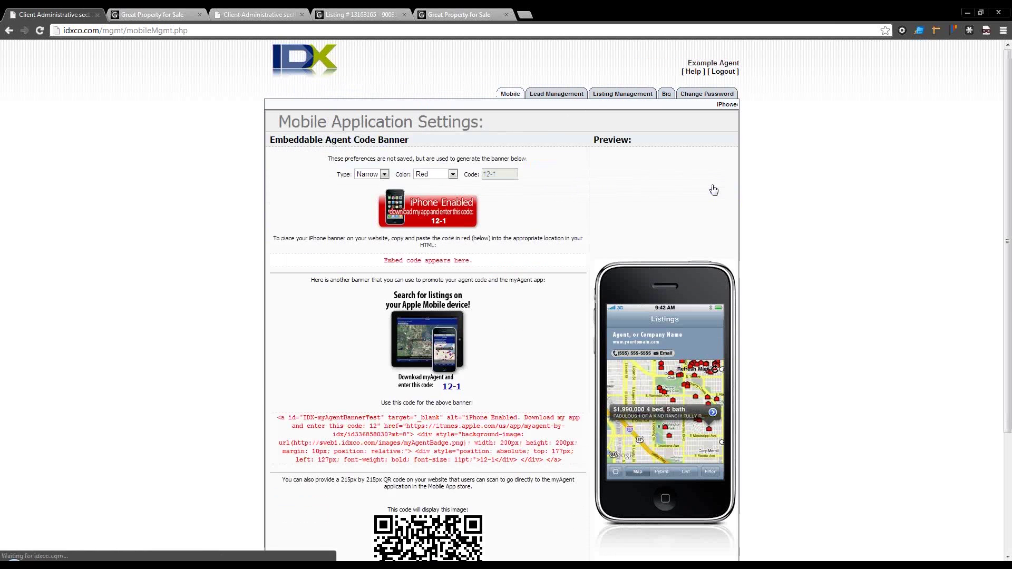
click(568, 96)
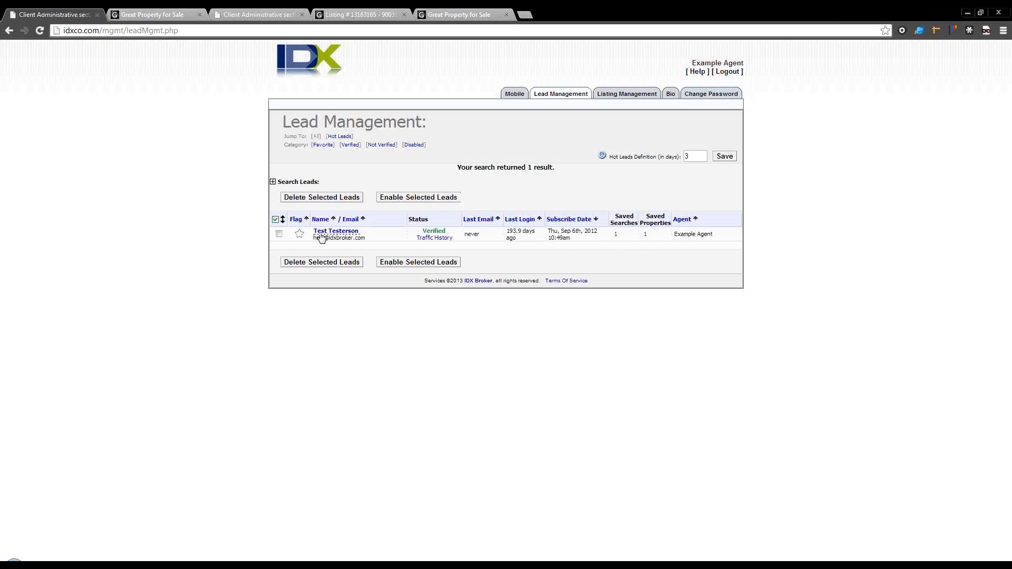
Step: Check the lead's traffic history and open the visited listing page in a new tab
click(426, 239)
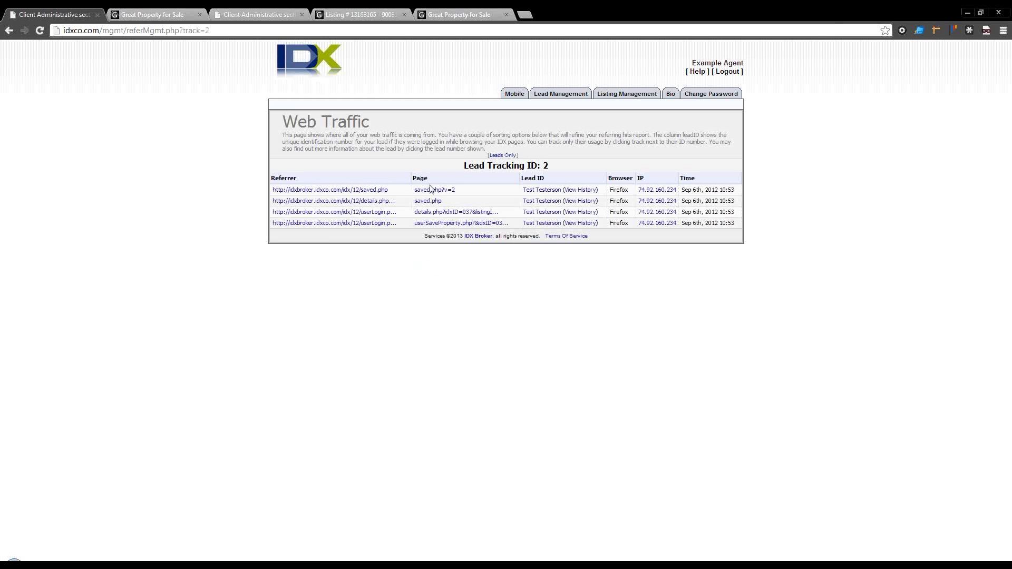
right_click(443, 213)
click(466, 218)
click(170, 9)
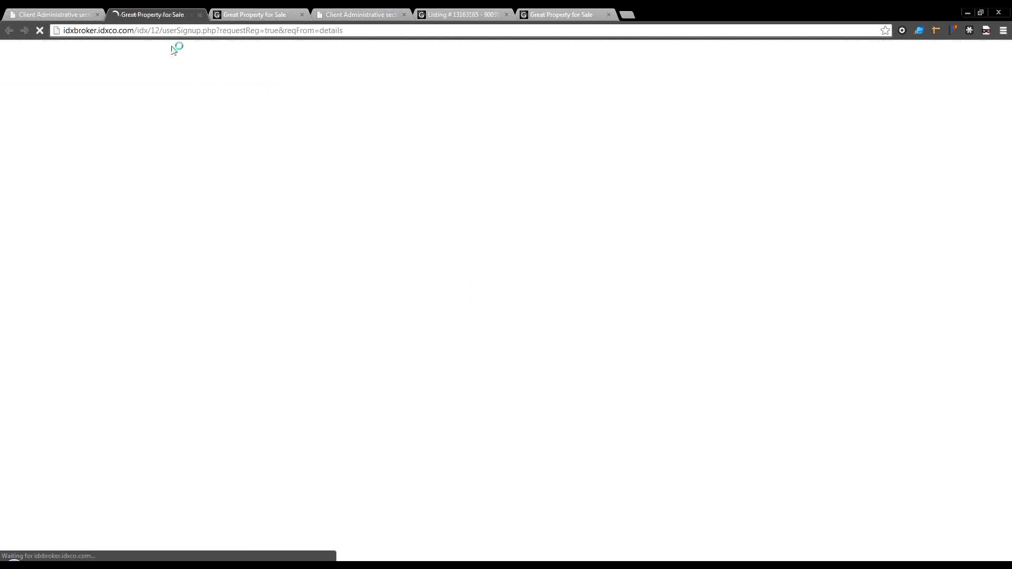
click(298, 219)
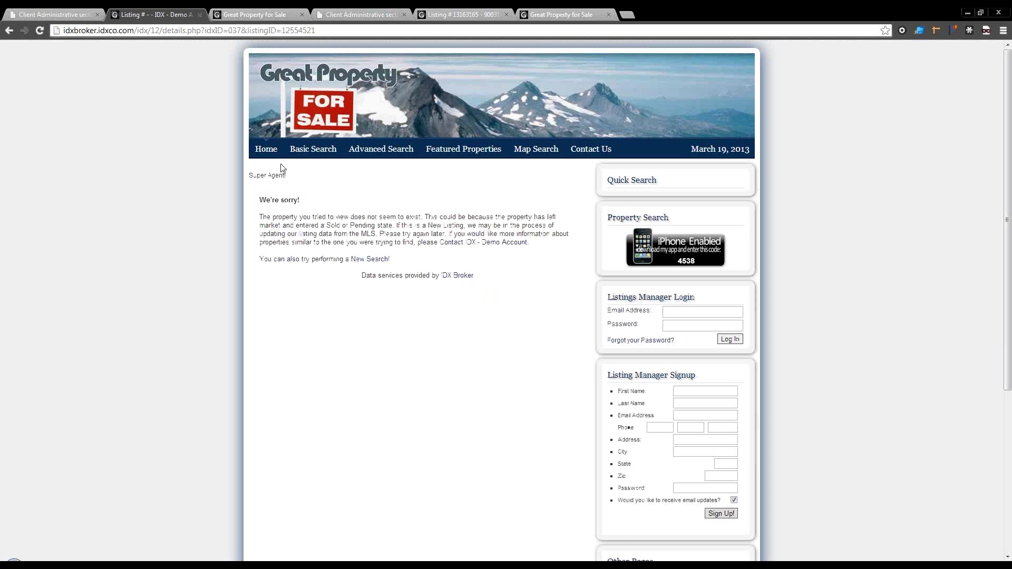
click(87, 14)
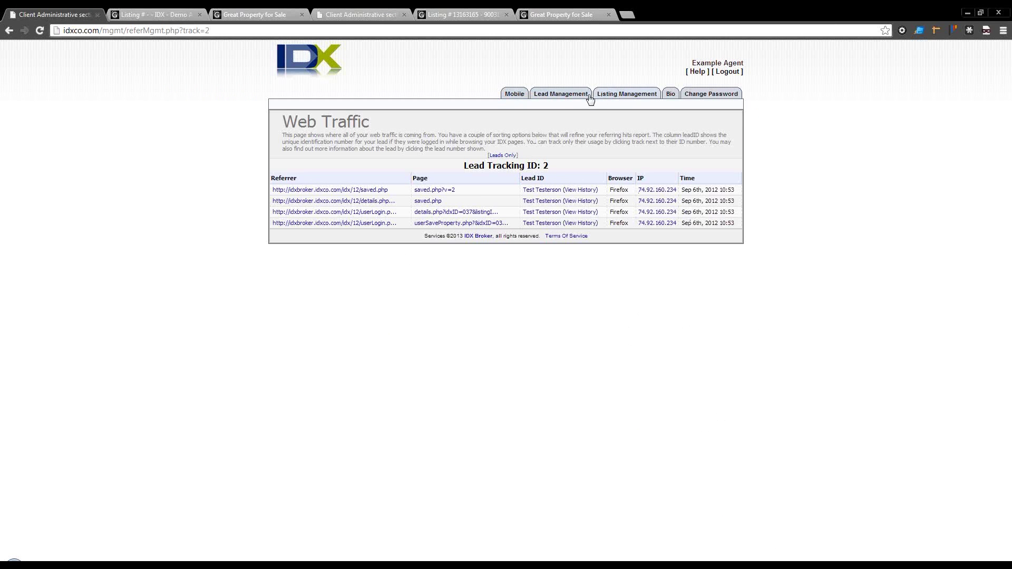
Step: Review the test lead's saved searches in Lead Management, then open the Active Listings table
click(565, 98)
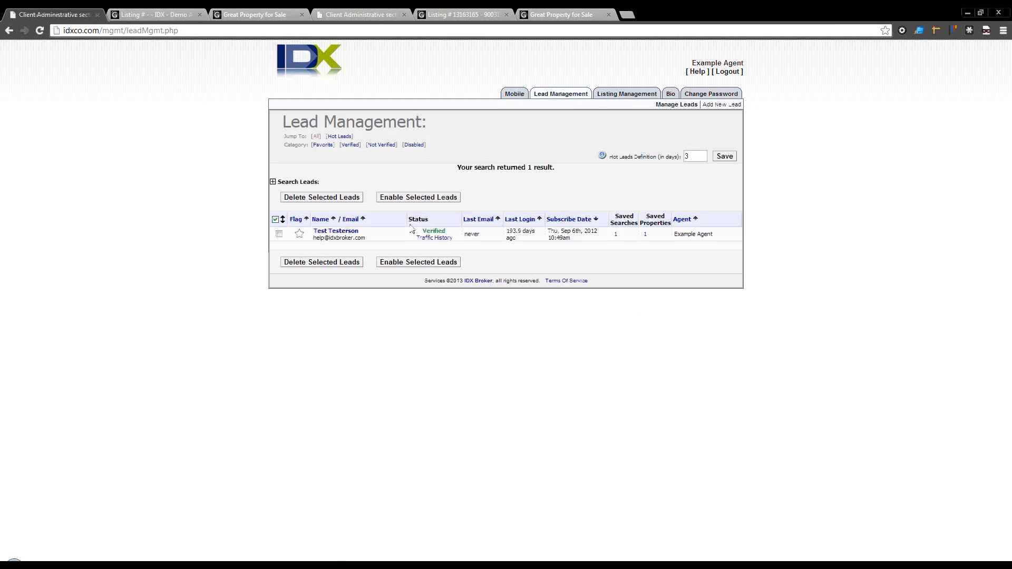
click(614, 235)
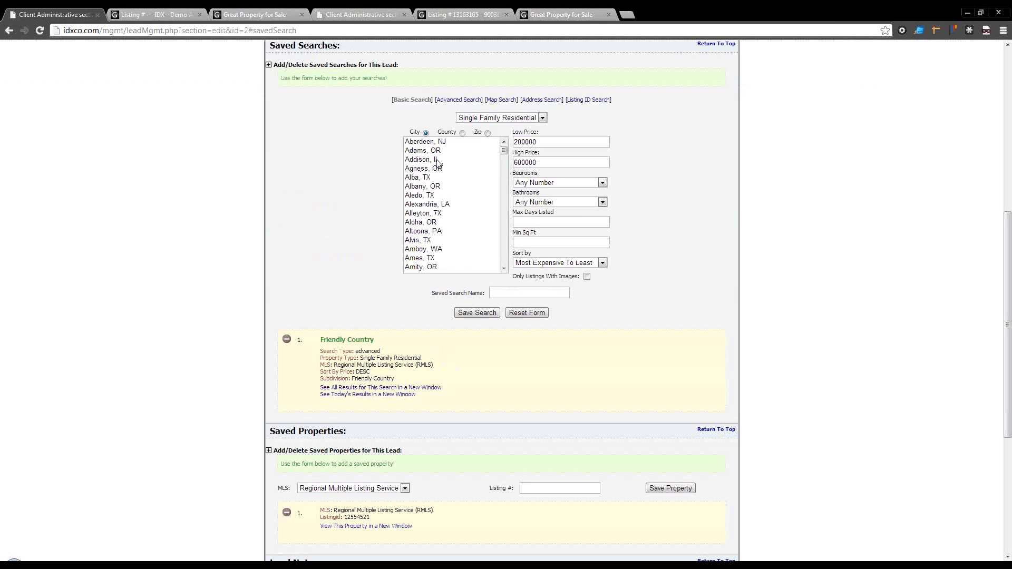
scroll(452, 230, down, 3)
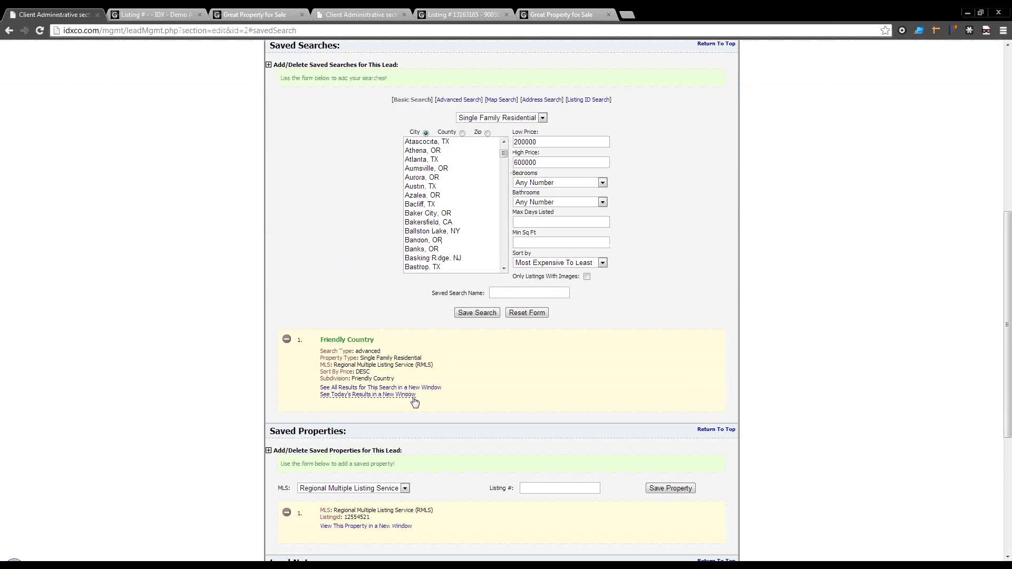
scroll(443, 403, down, 3)
scroll(562, 366, down, 5)
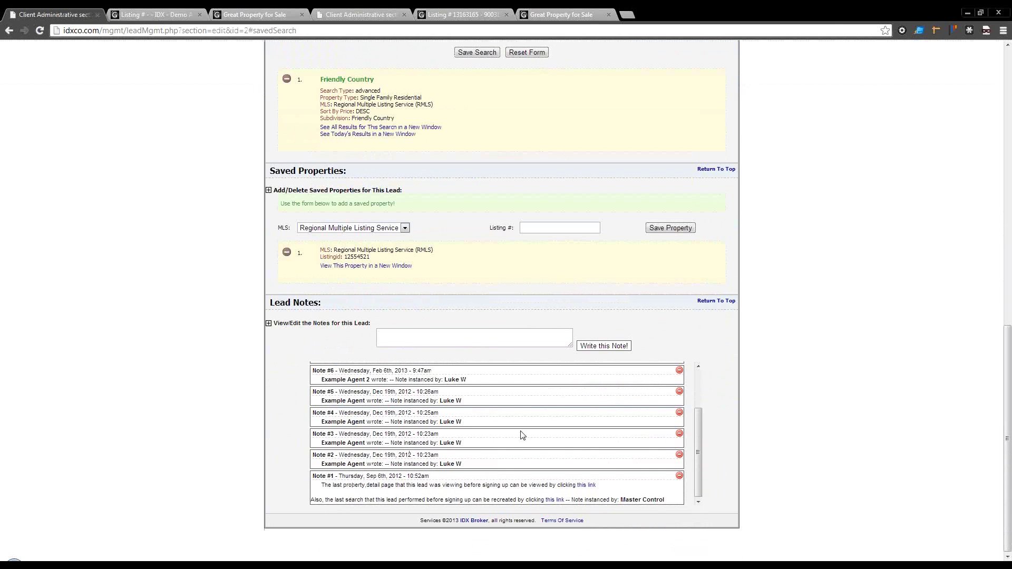
scroll(536, 428, up, 3)
scroll(537, 429, up, 15)
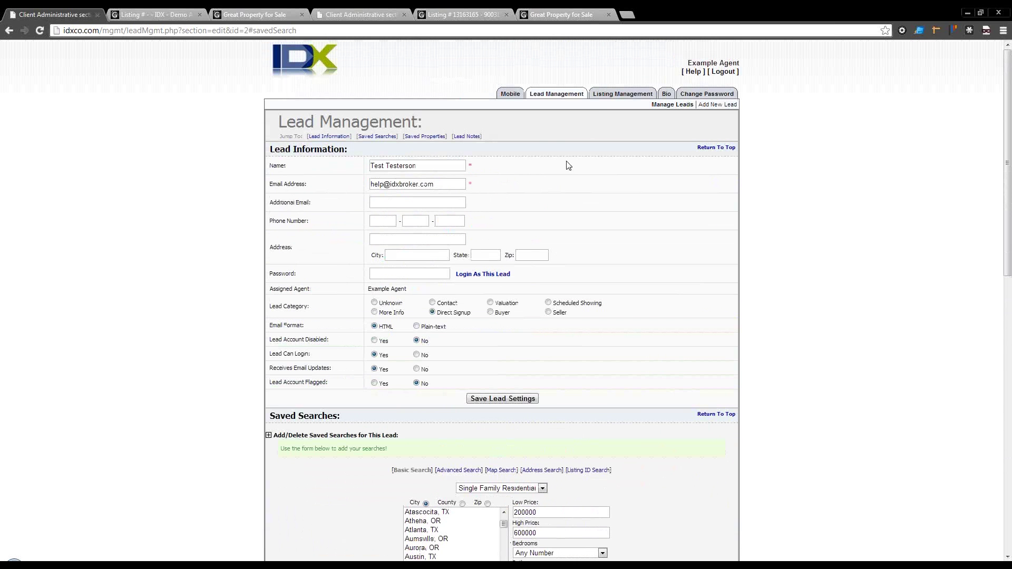
click(604, 95)
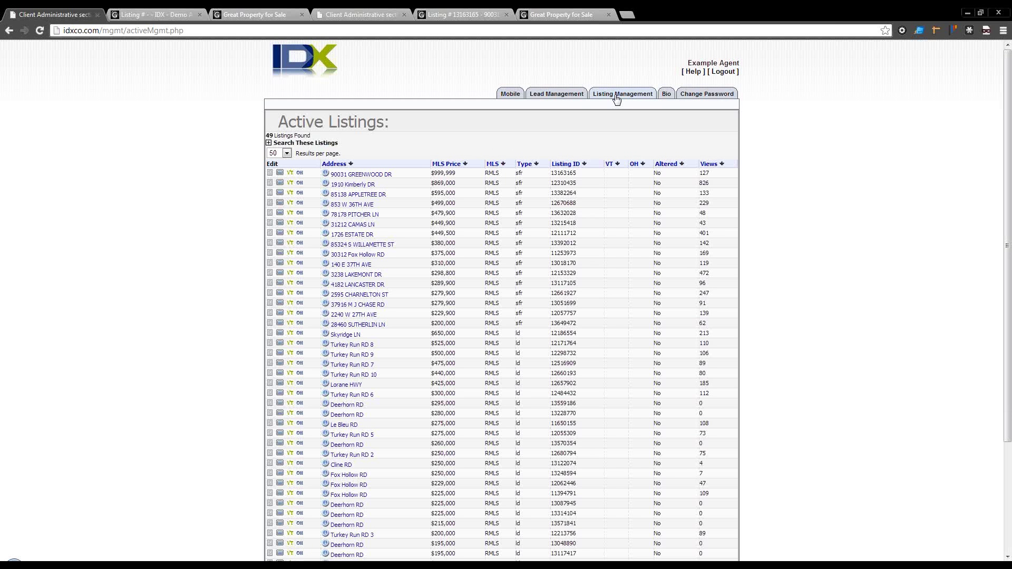
mouse_move(519, 99)
click(622, 99)
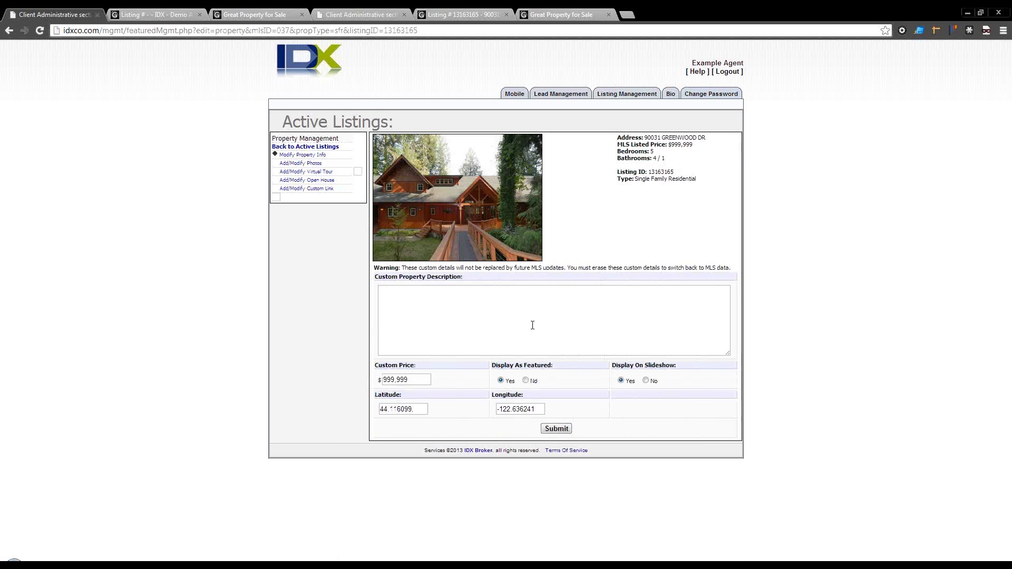
click(532, 326)
key(Tab)
click(313, 164)
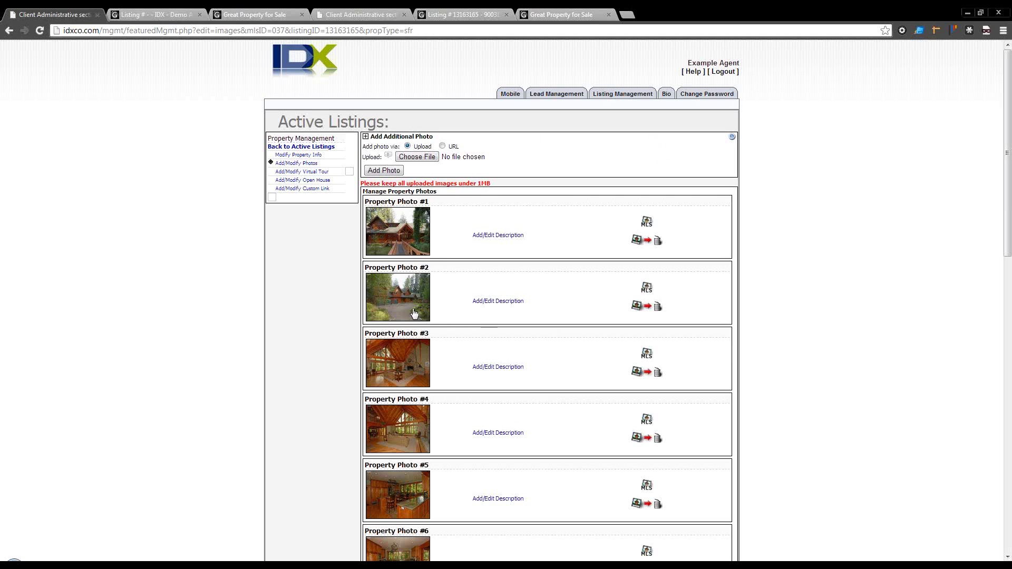
Step: Move Property Photo #2 above Photo #1, then view the Virtual Tour and Open House settings
drag(403, 312, 403, 232)
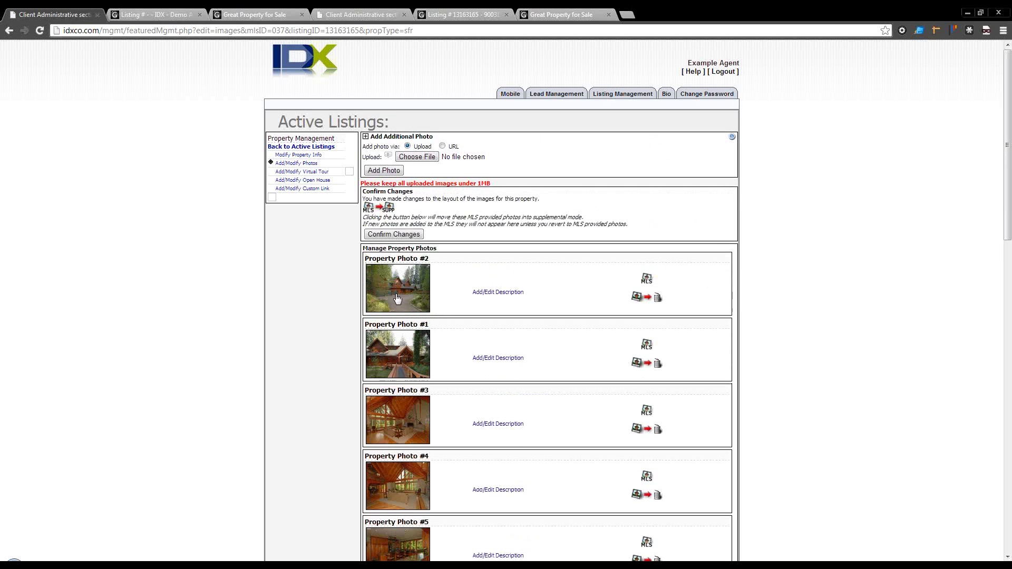
click(303, 173)
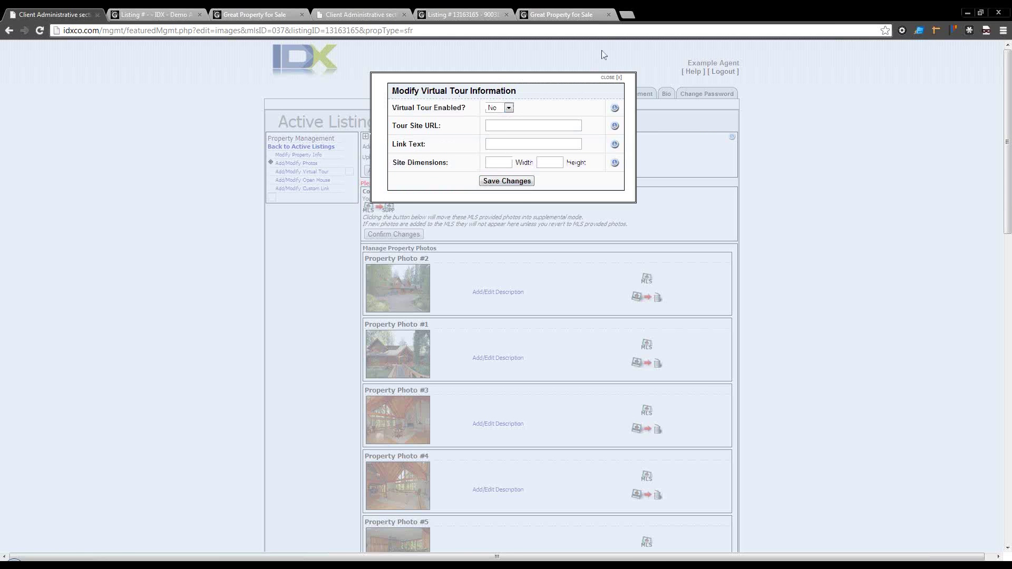
click(612, 78)
click(299, 181)
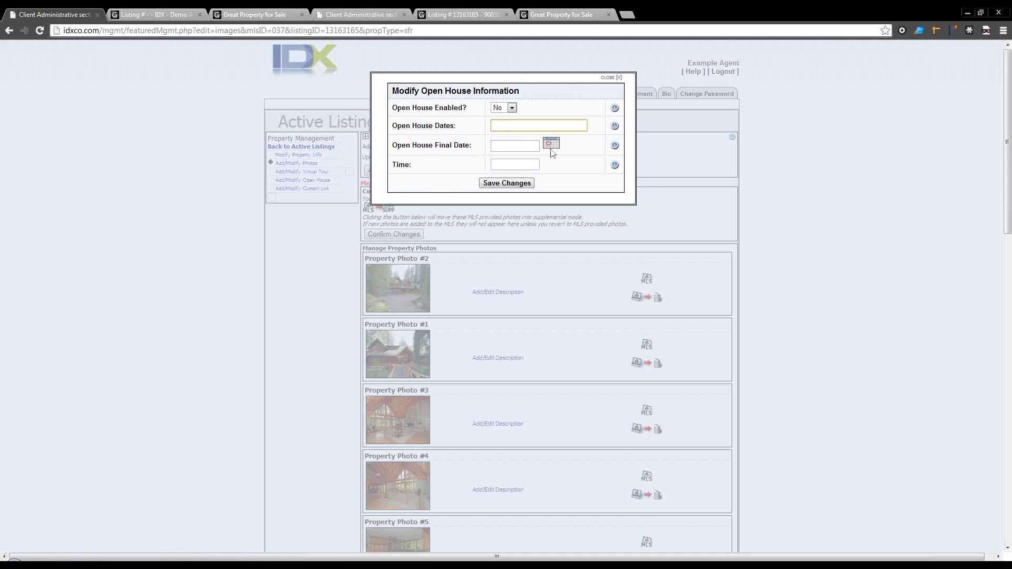
click(611, 78)
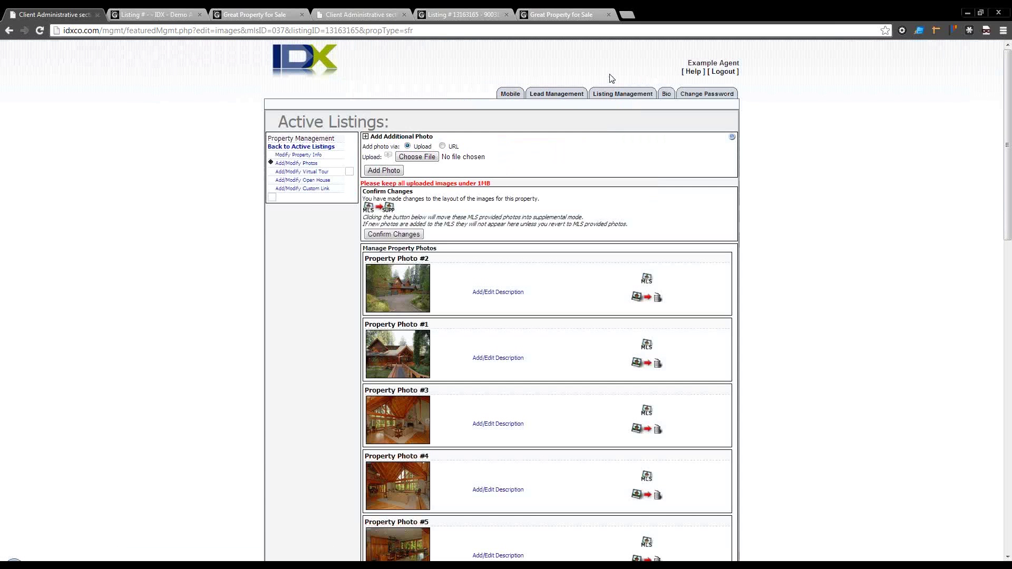
Step: Look over the Custom Link settings, then head to the Bio tab
click(305, 190)
click(504, 130)
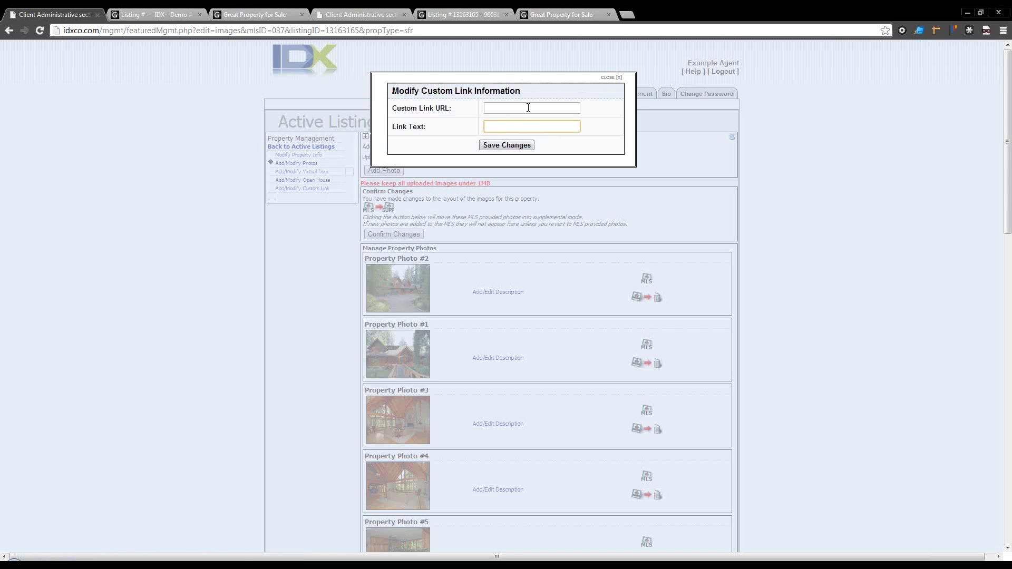
click(609, 78)
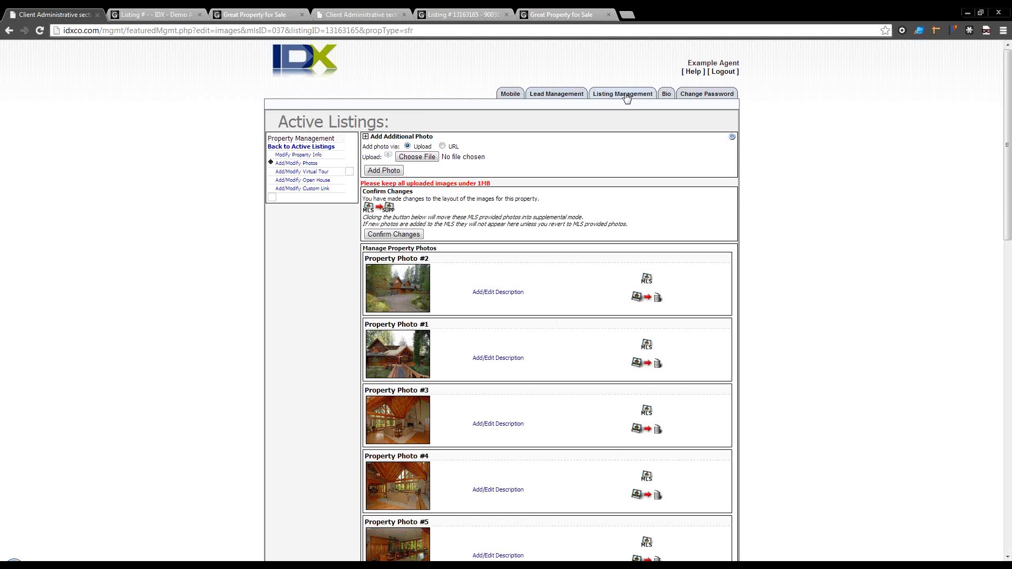
click(665, 96)
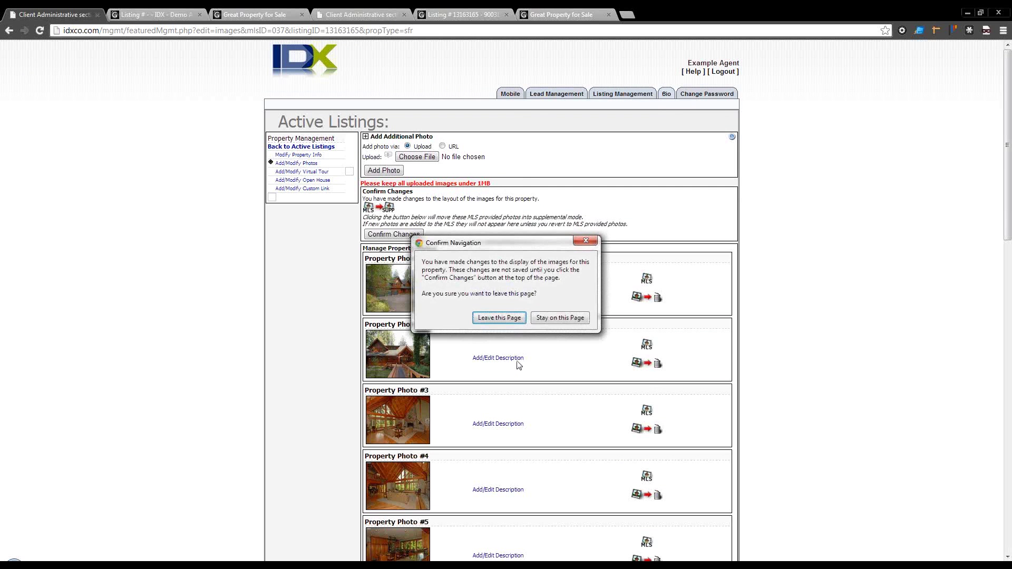
Step: Leave the photos page without saving the reorder and scroll down the Edit Your Details form
click(498, 317)
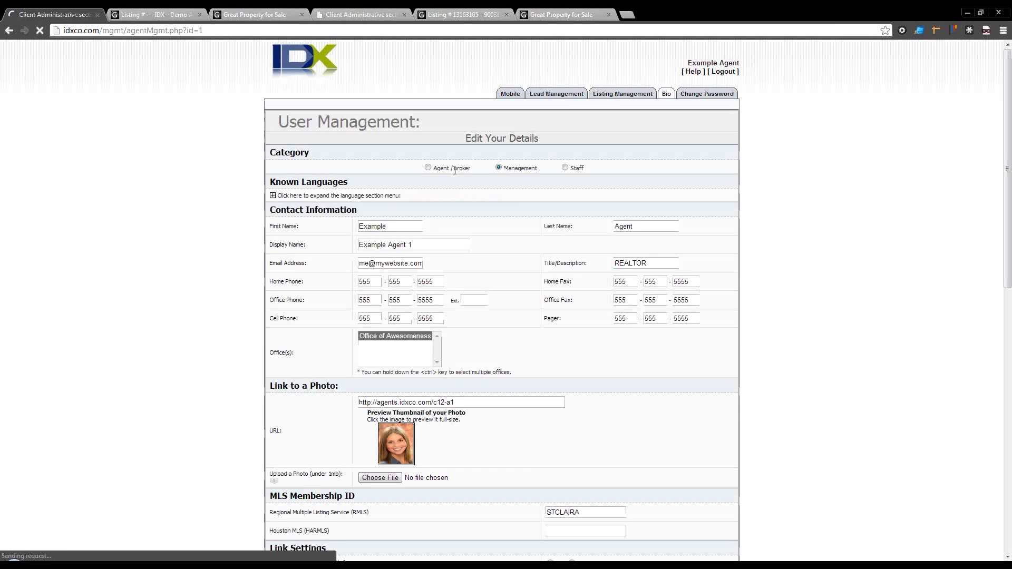
scroll(486, 311, down, 3)
scroll(486, 311, down, 5)
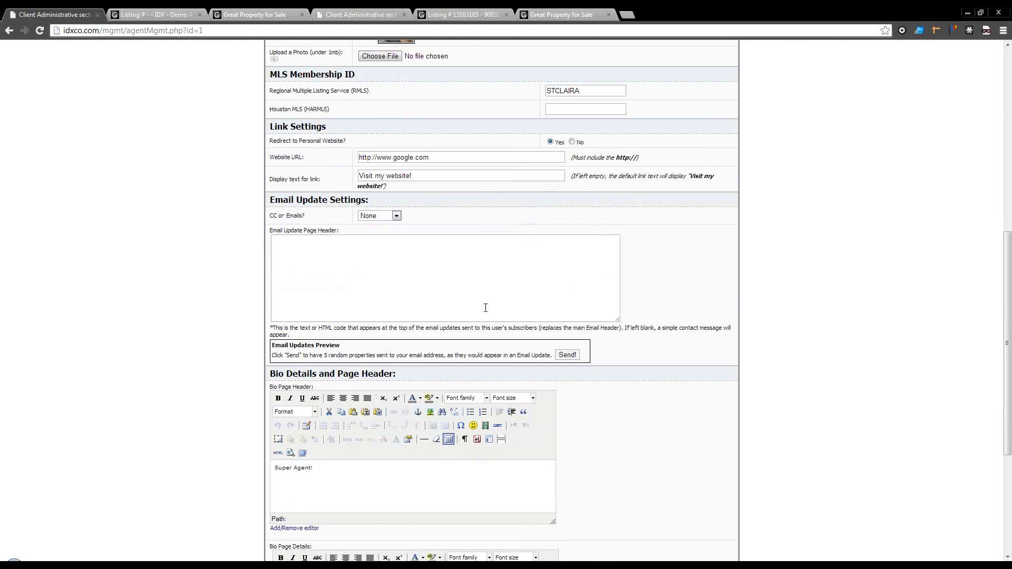
Step: Check the Email Update Page Header field, then scroll through the rest of the form and back up
click(339, 248)
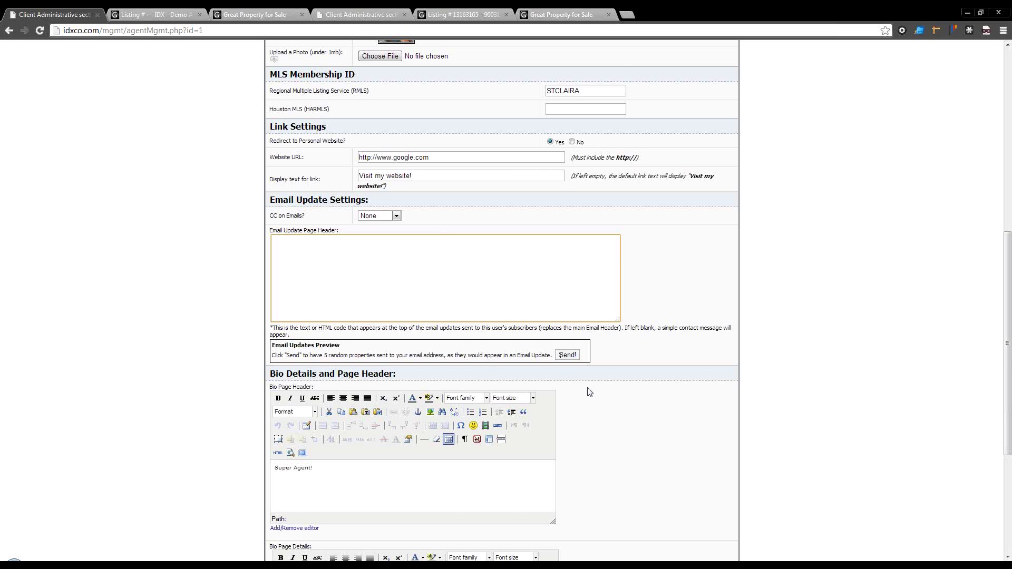
scroll(589, 392, down, 1)
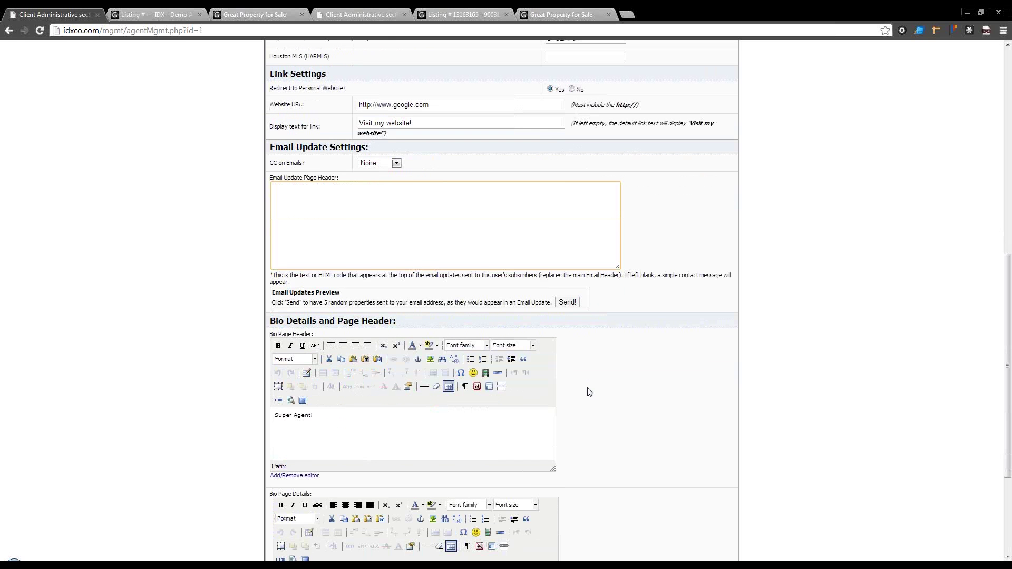
scroll(589, 393, down, 2)
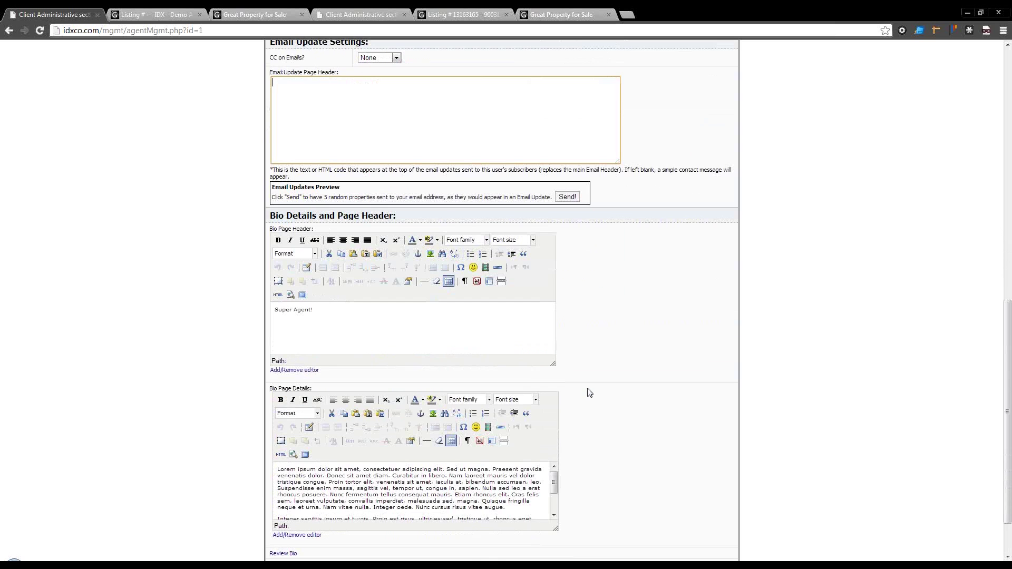
scroll(589, 393, down, 1)
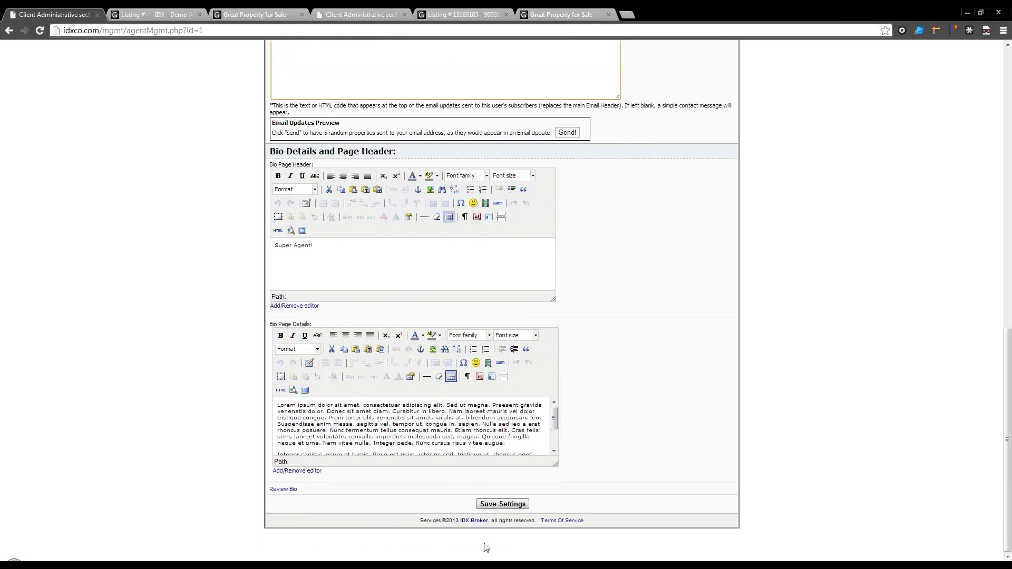
scroll(546, 237, up, 10)
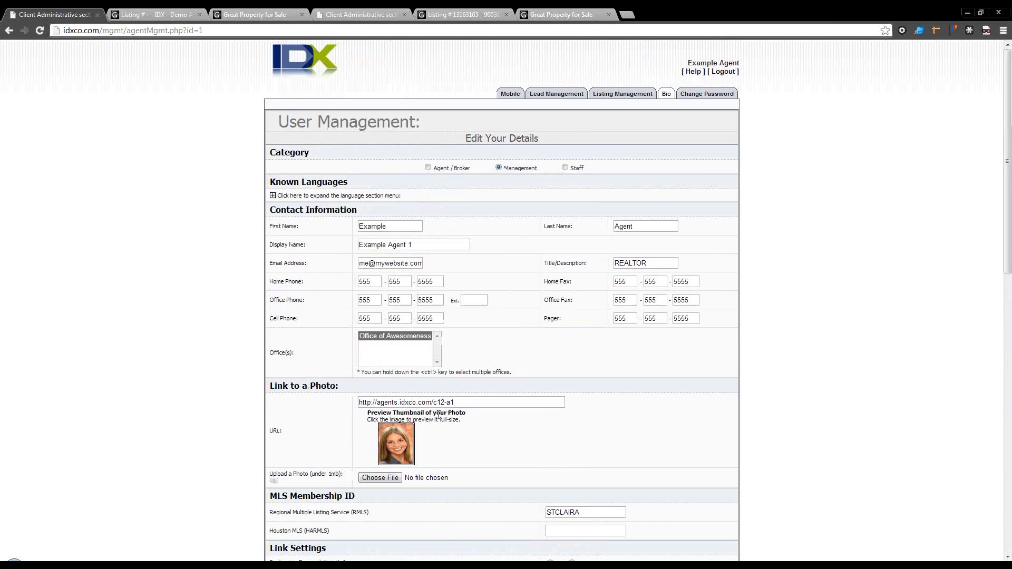
Step: Review the Change Password form's New Password field, then open the support Knowledgebase through Help
click(700, 95)
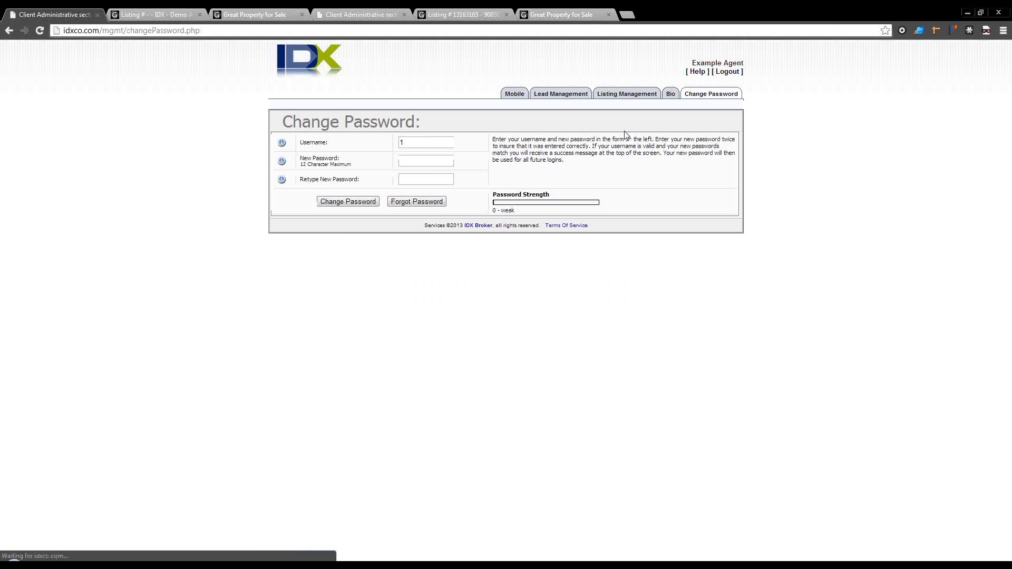
click(421, 160)
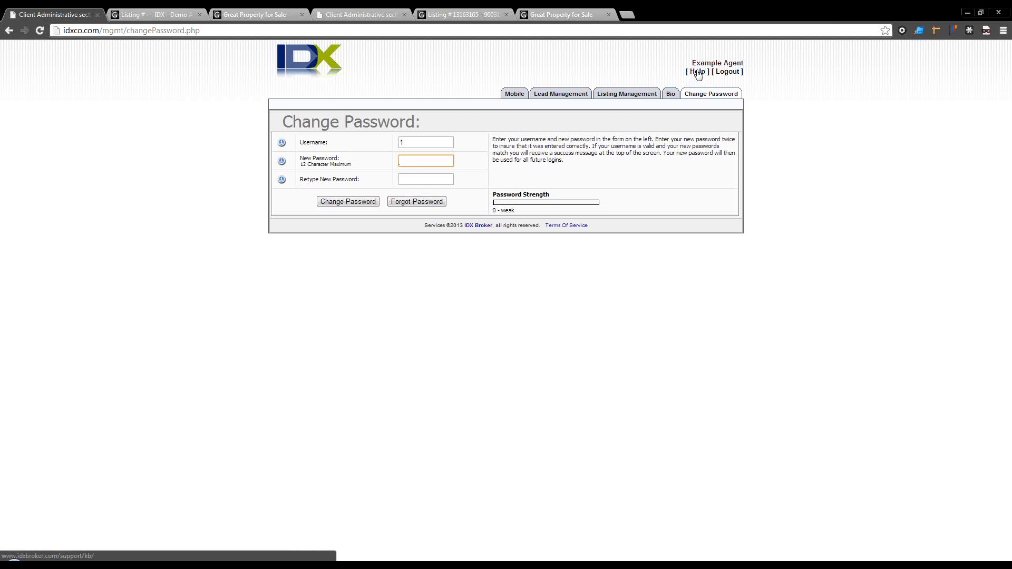
click(697, 72)
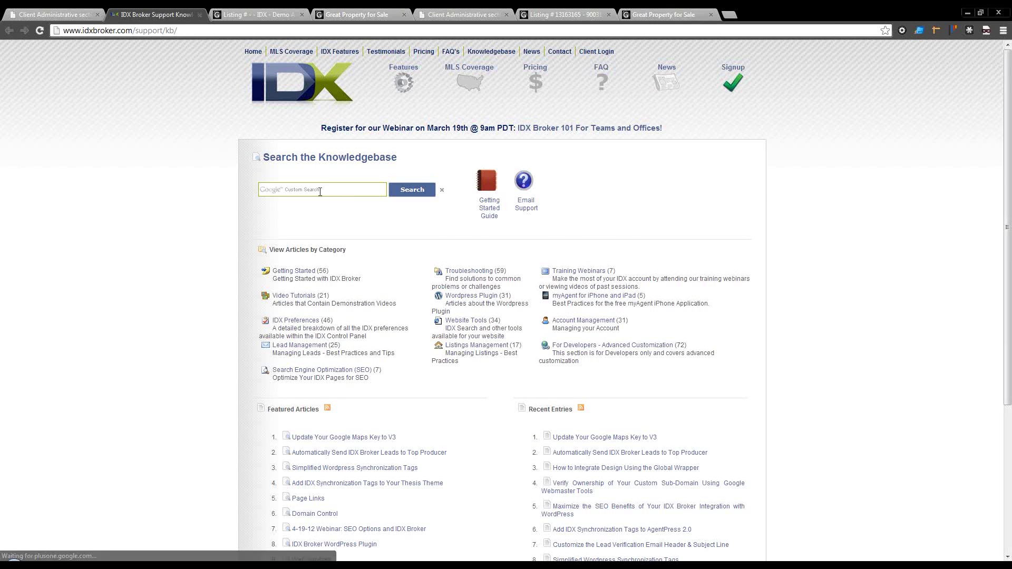
Step: Browse the Knowledgebase and open the 'Automatically Send IDX Broker Leads' article
click(318, 190)
scroll(426, 274, down, 1)
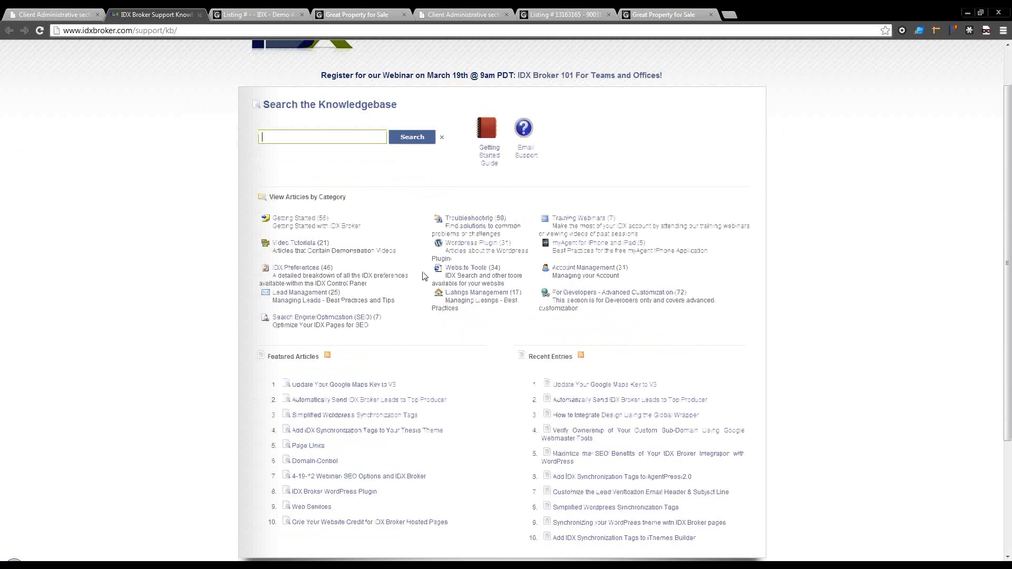
click(605, 405)
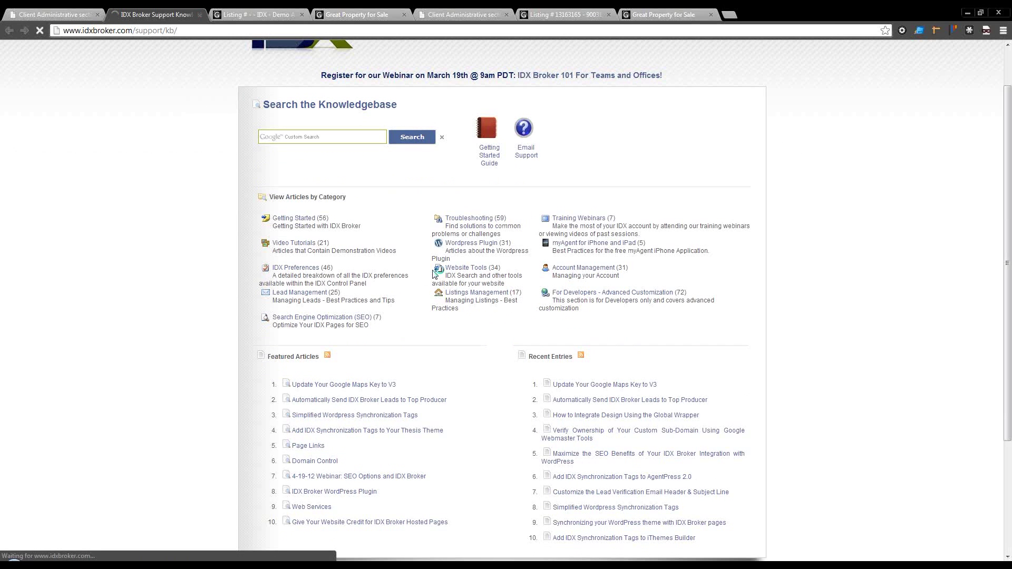
scroll(433, 273, down, 3)
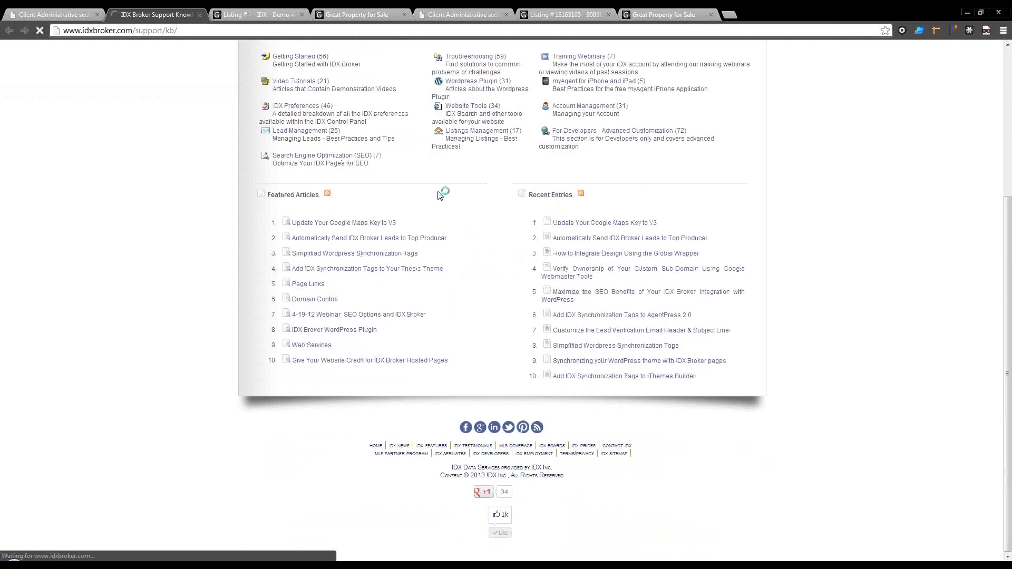
scroll(440, 195, up, 4)
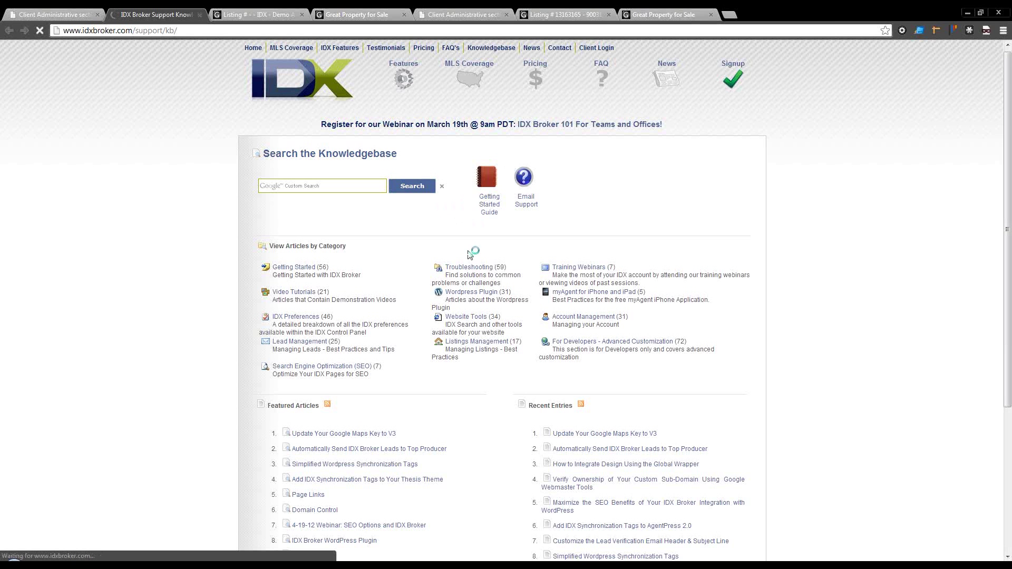
Step: Read through the article, then close the Knowledgebase tab
scroll(469, 254, down, 1)
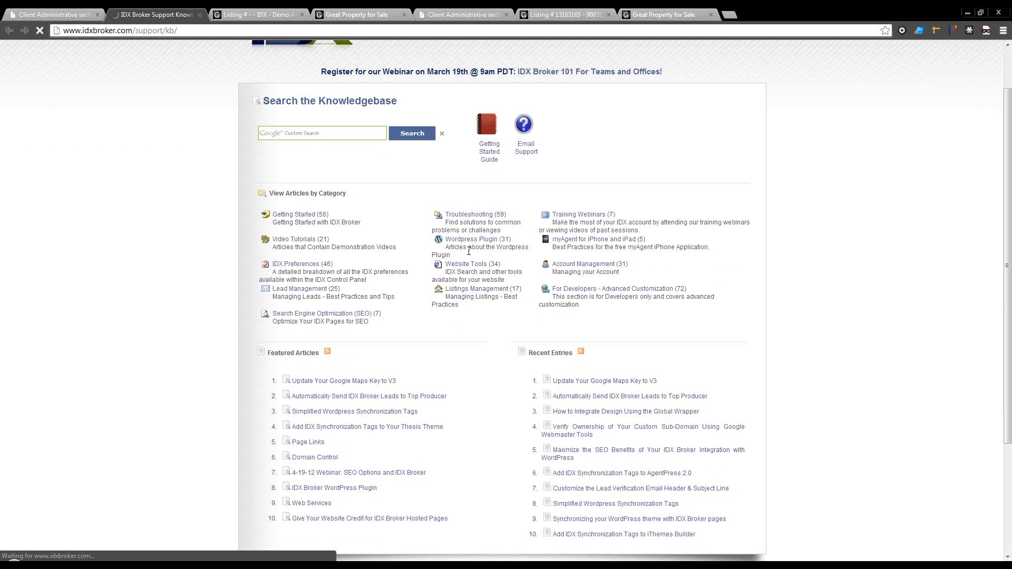
scroll(468, 251, down, 1)
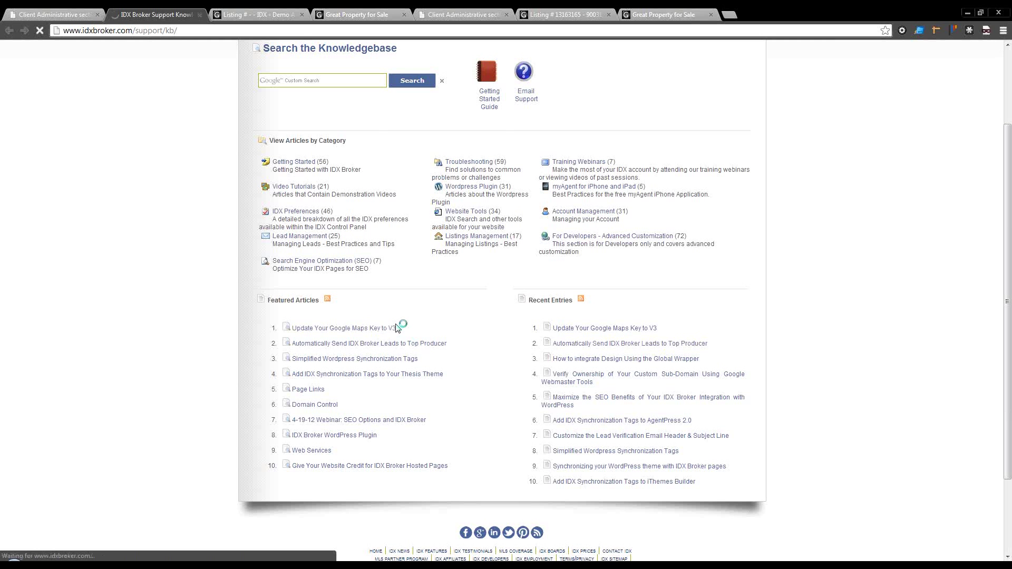
scroll(397, 328, up, 1)
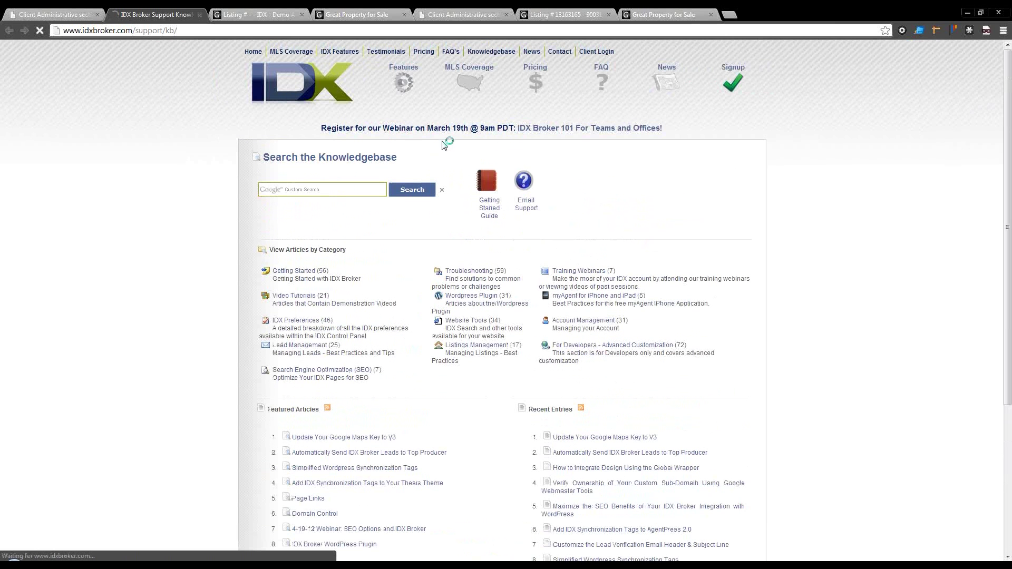
click(199, 14)
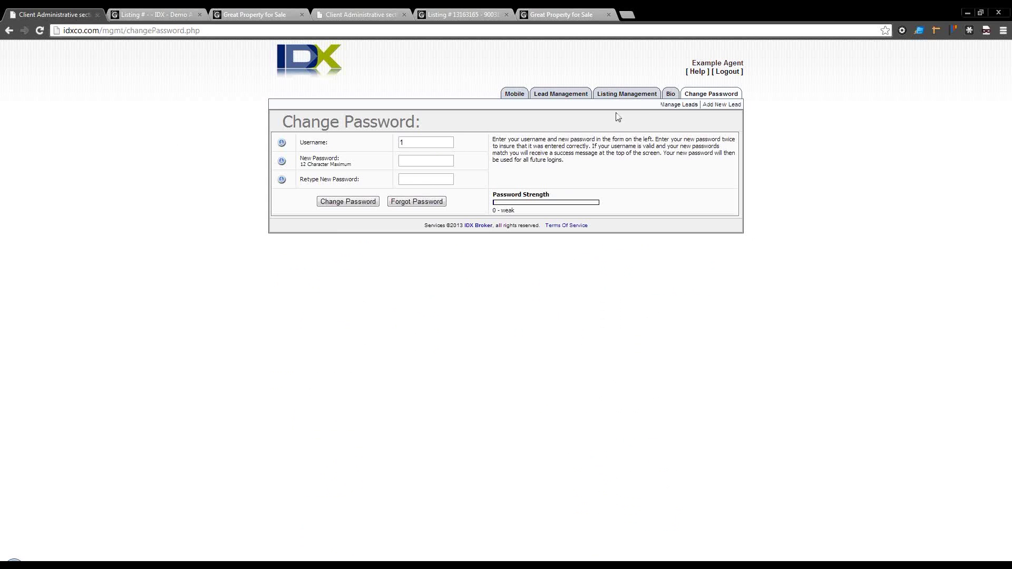
Step: Return to the admin tab's Manage Users/Offices > User Management page
click(704, 95)
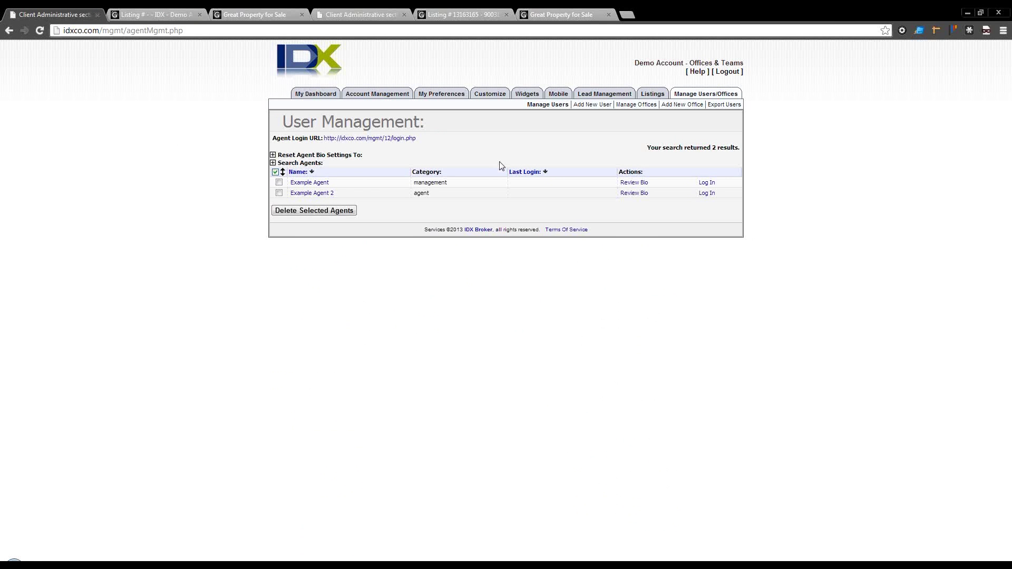
mouse_move(394, 99)
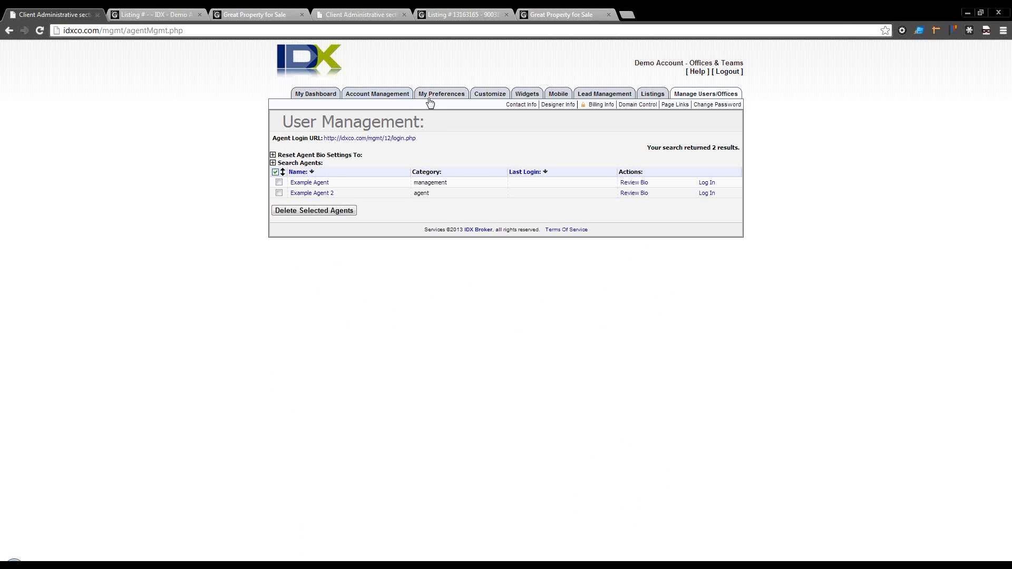
mouse_move(437, 96)
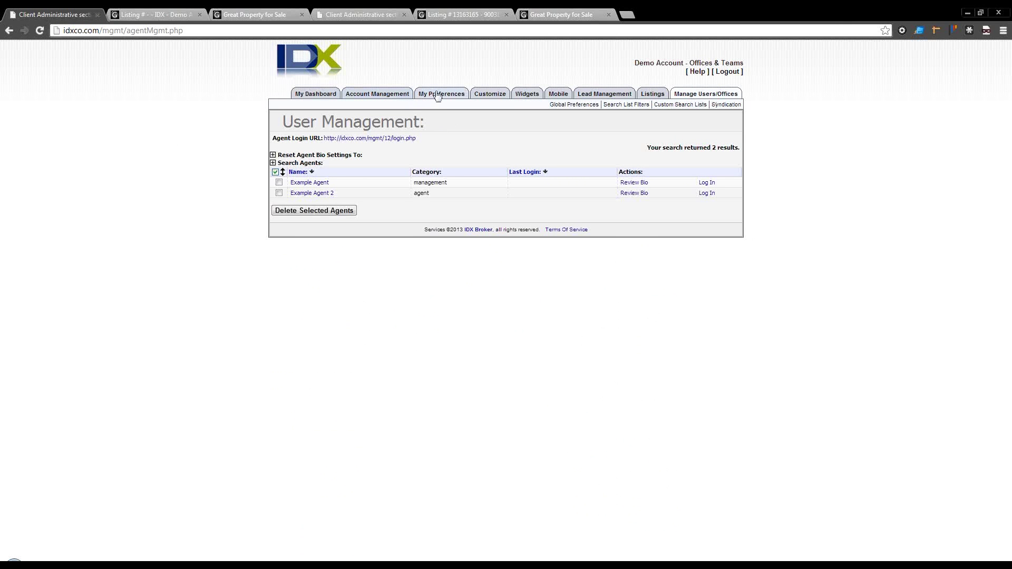
mouse_move(685, 97)
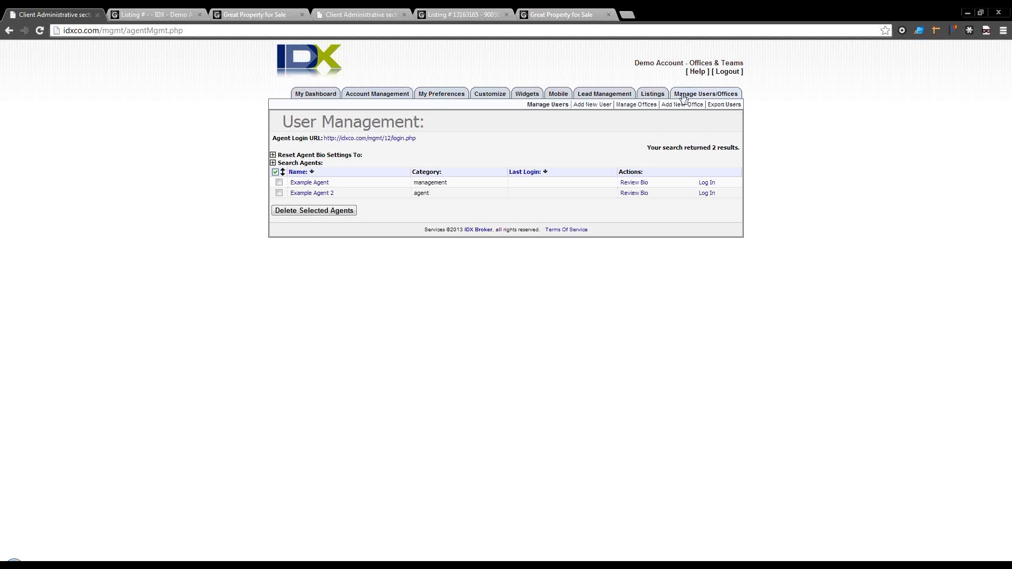
mouse_move(653, 95)
Step: Go to Lead Management > Contact Routing to see the Round Robin rotation
click(595, 98)
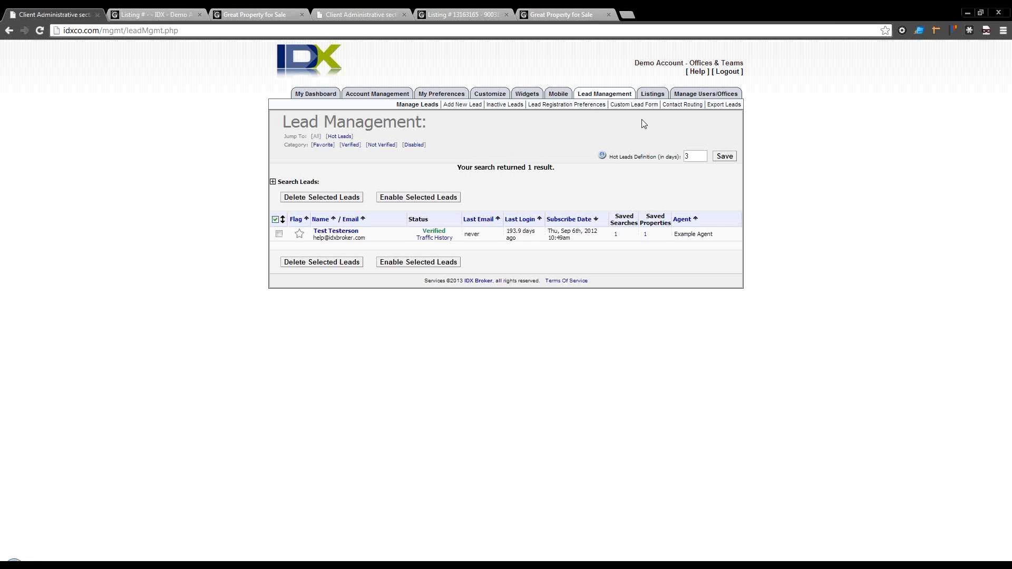
click(682, 108)
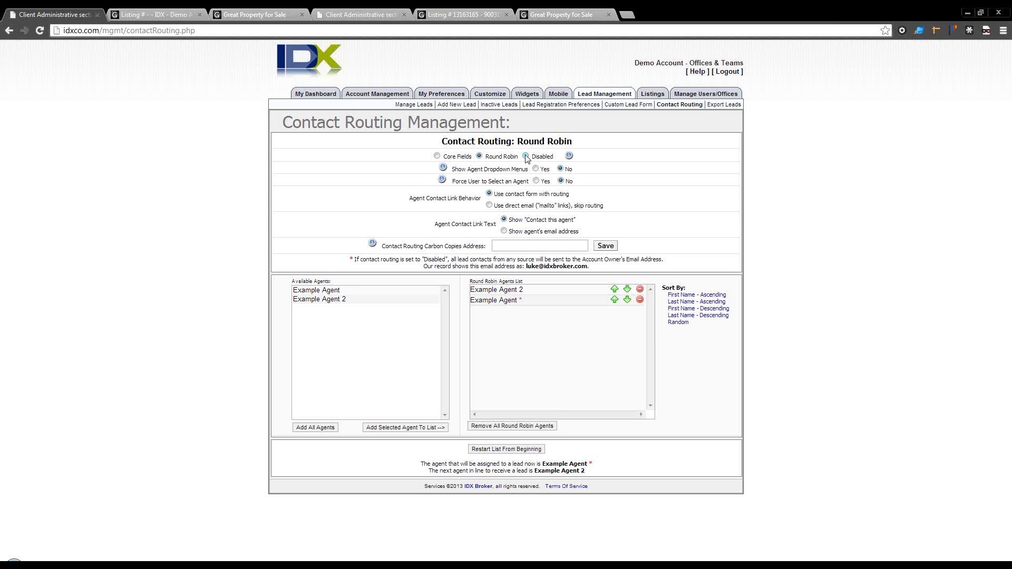
Step: Disable contact routing and open the test lead for editing from Manage Leads
click(526, 157)
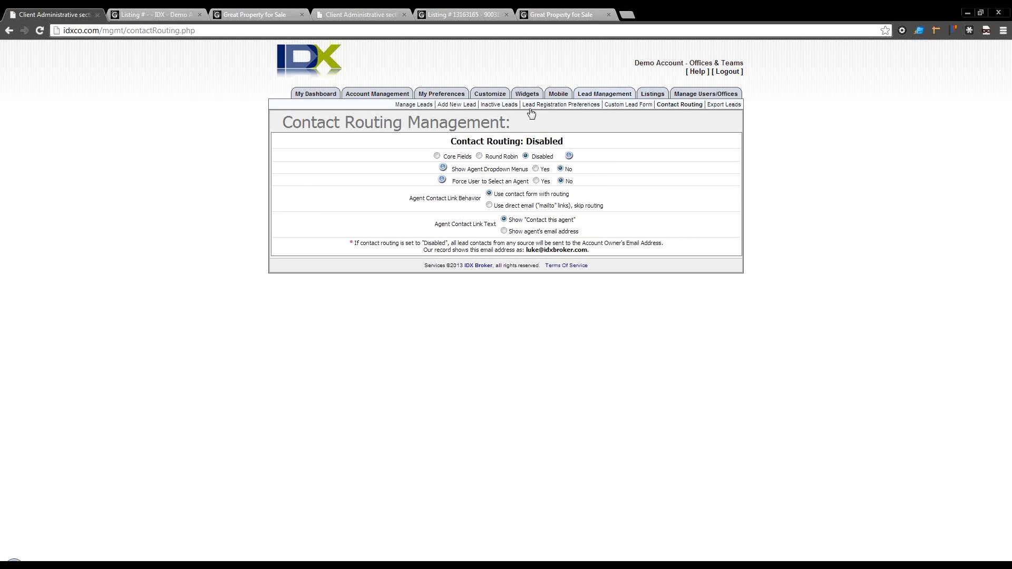
click(416, 104)
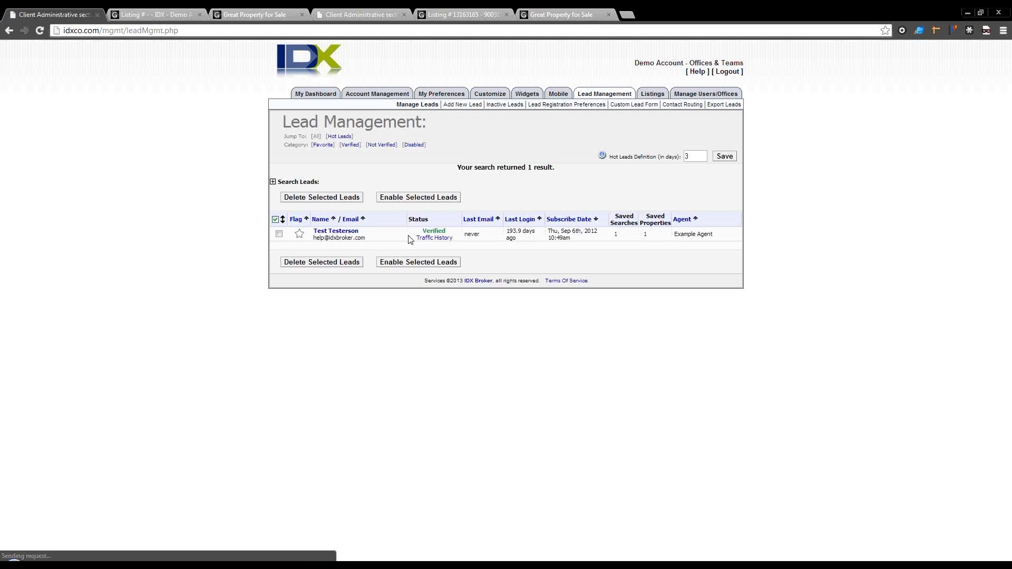
click(334, 233)
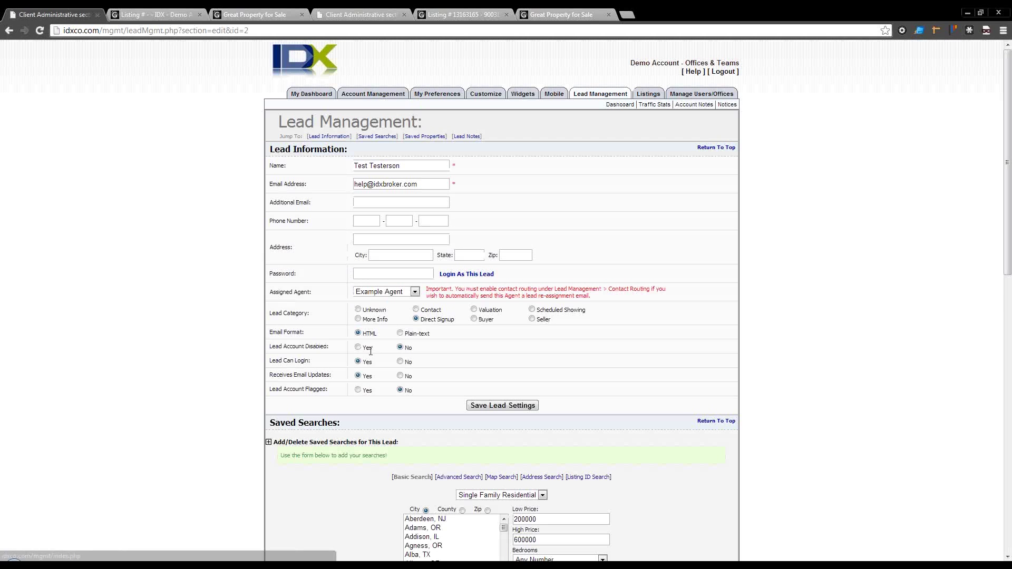
Step: Assign the test lead to Example Agent 2 and save the lead settings
click(379, 291)
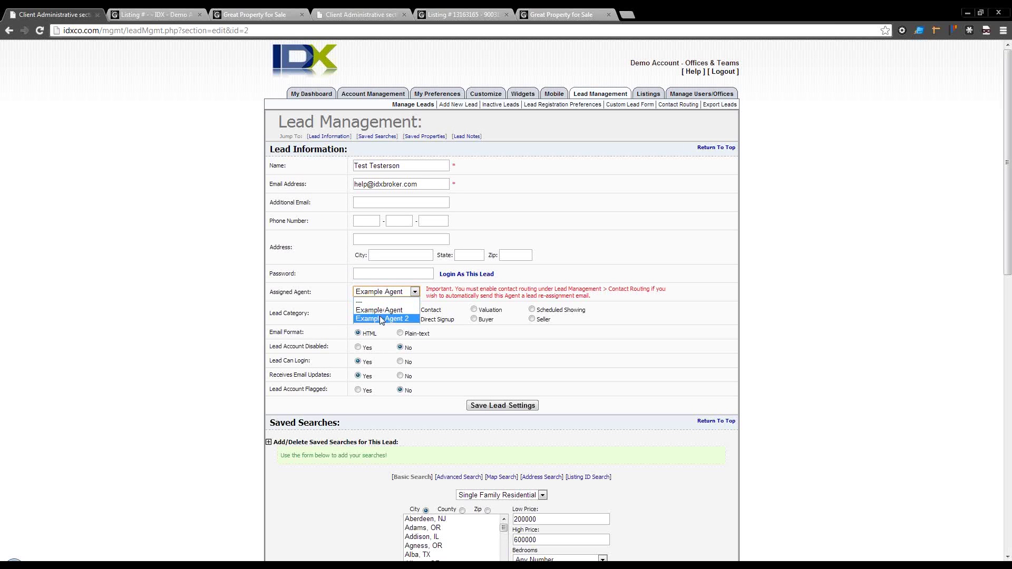
click(382, 318)
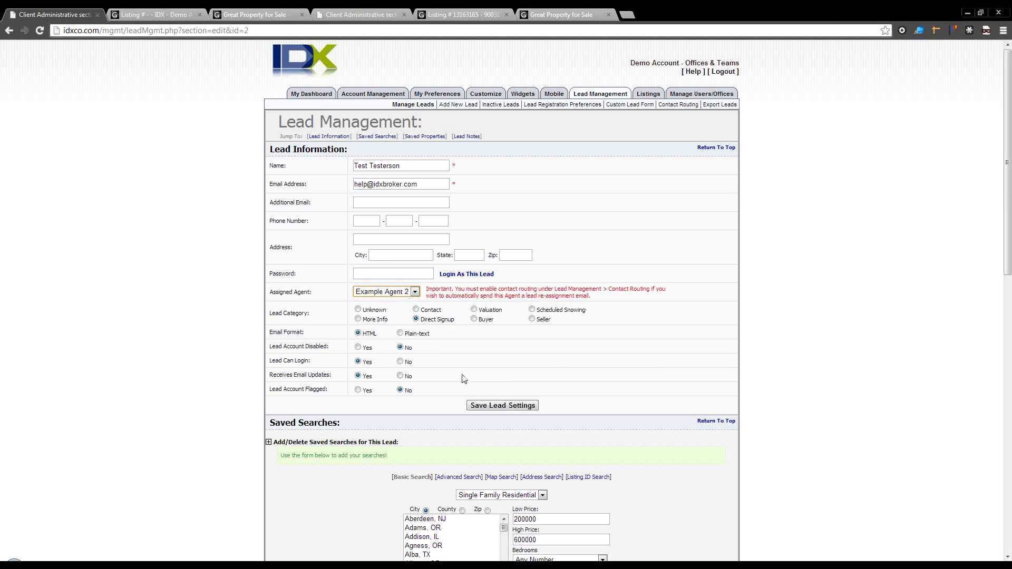
click(490, 406)
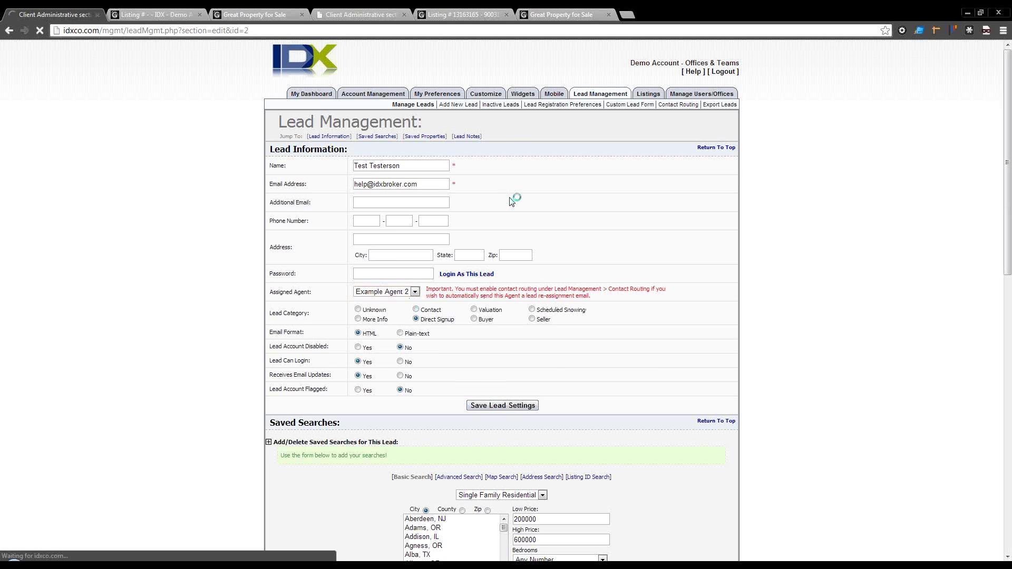
mouse_move(392, 98)
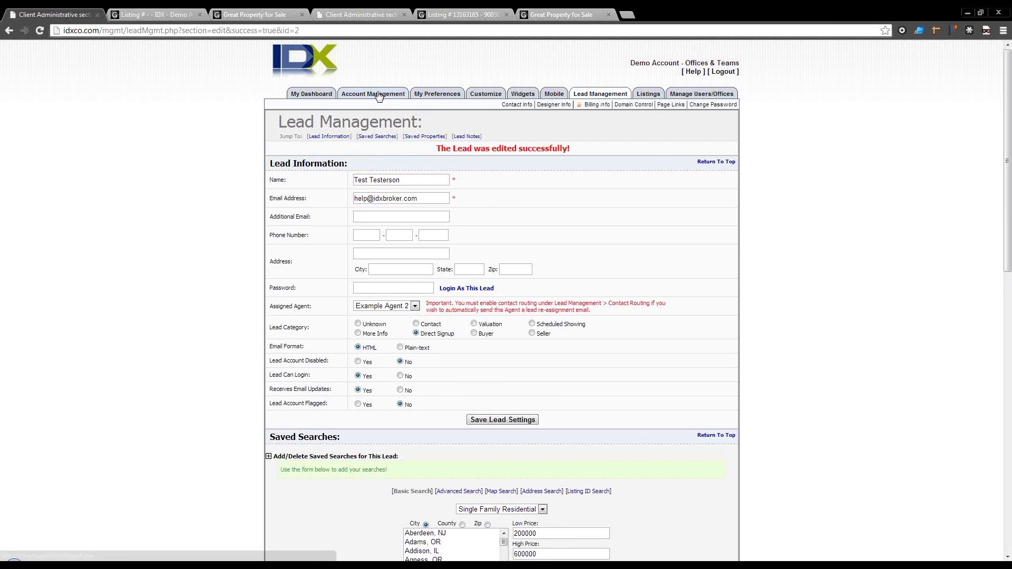
mouse_move(607, 96)
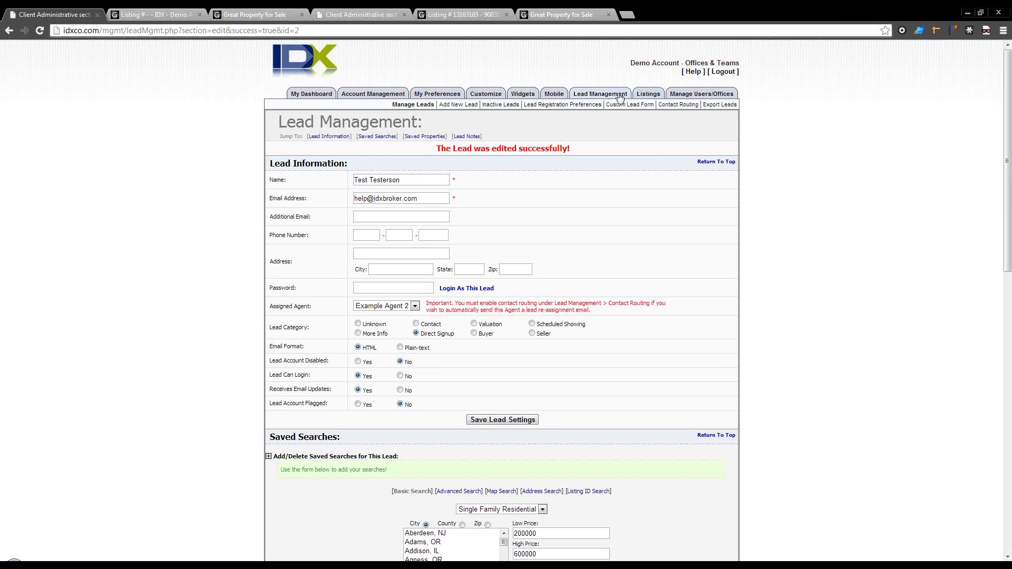
Step: Reopen Contact Routing and select the Round Robin option
click(662, 104)
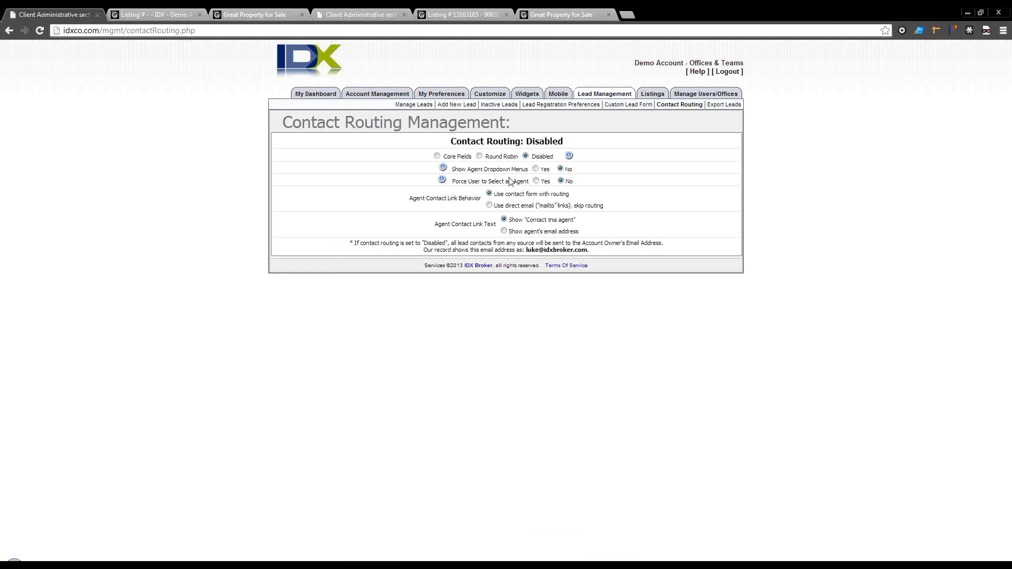
click(479, 156)
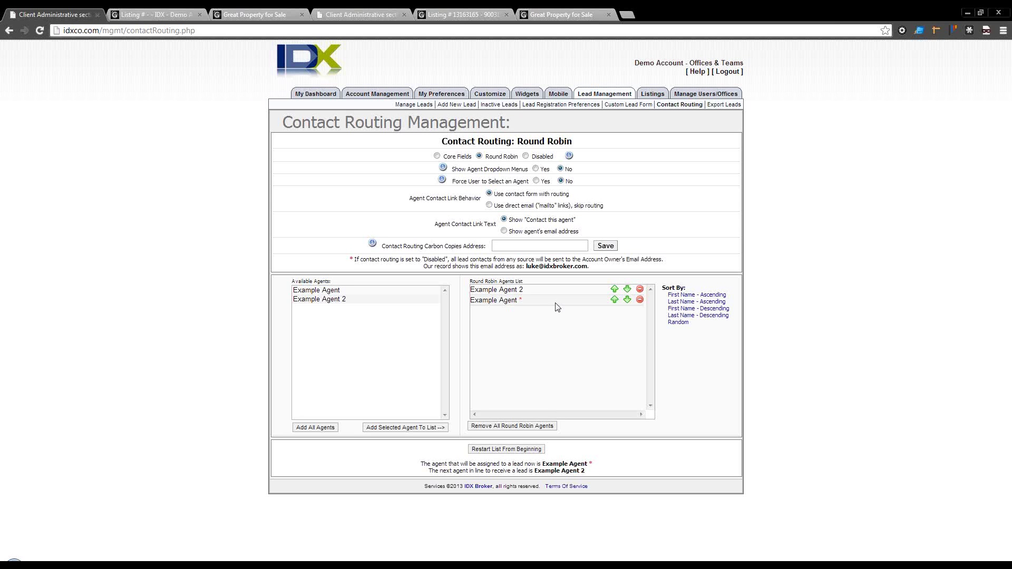
Step: Open the Email Updates Signup Tool link under Page Links' User Pages and check its web address
mouse_move(392, 93)
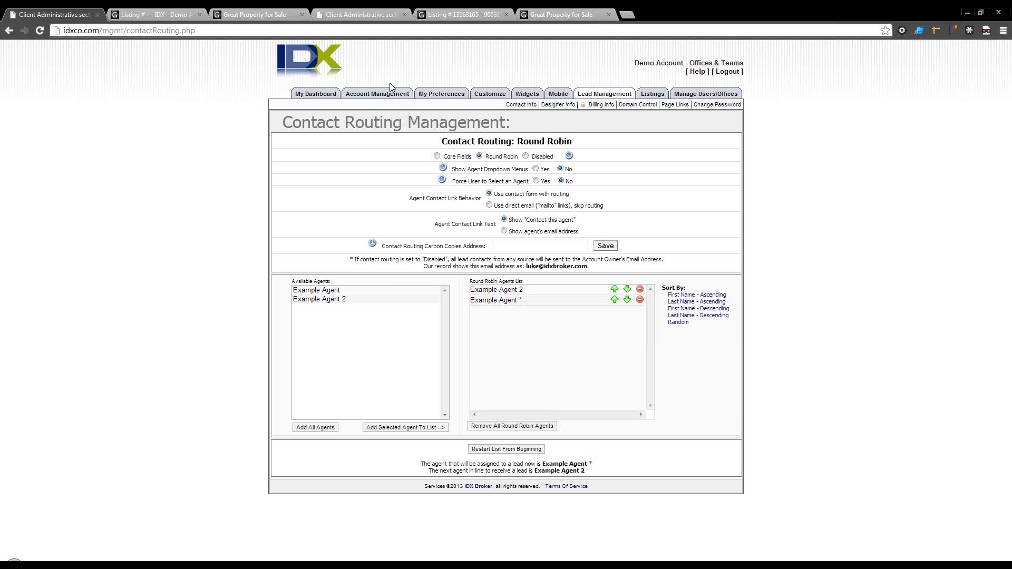
click(665, 105)
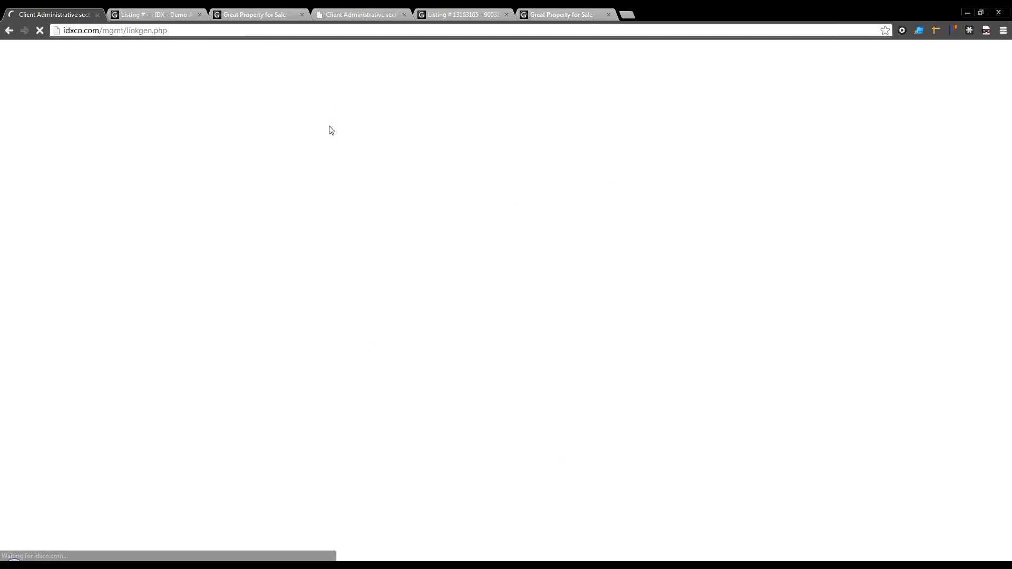
scroll(318, 248, down, 5)
scroll(318, 253, down, 2)
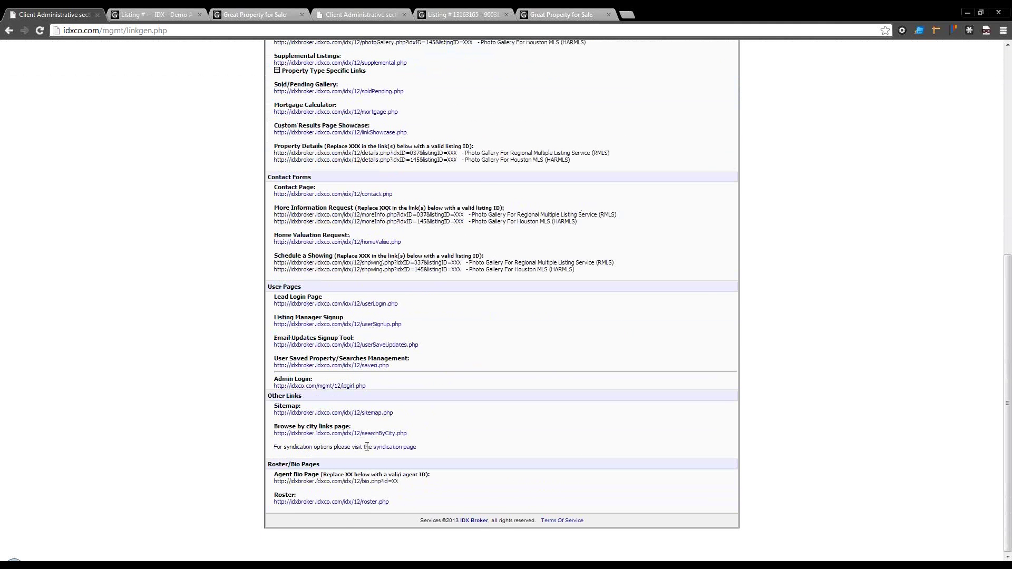
click(371, 345)
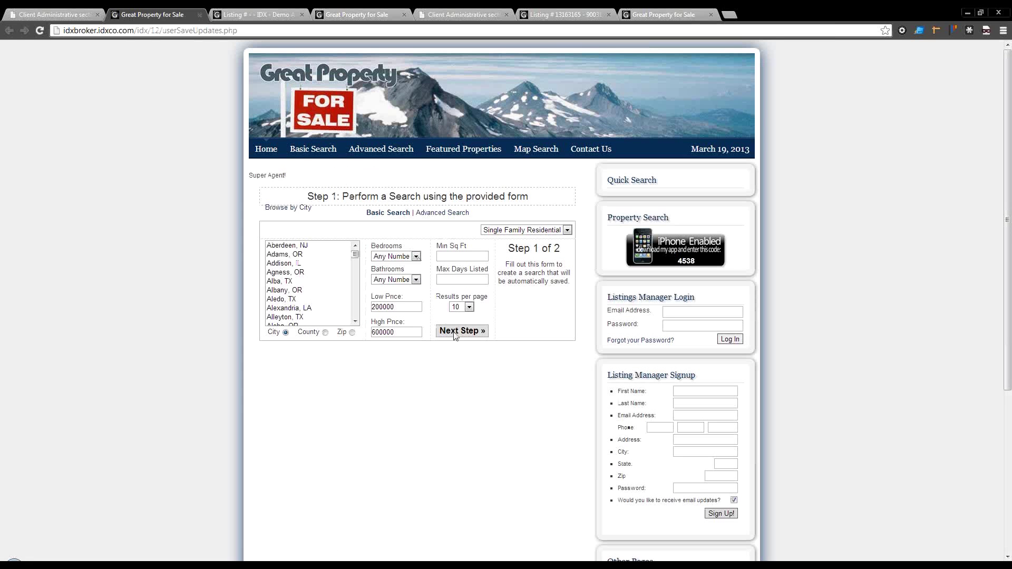
click(237, 30)
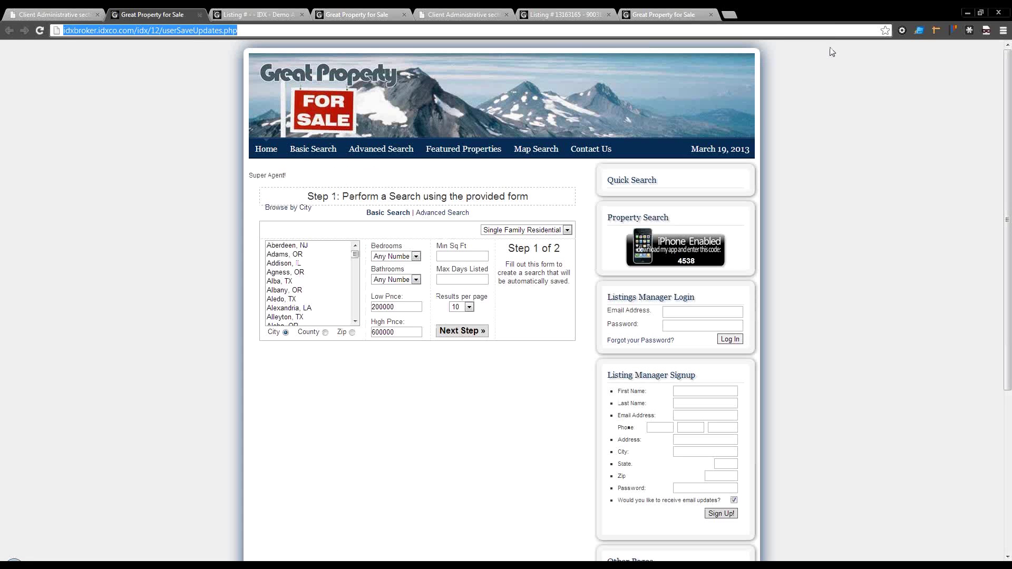
click(1003, 30)
Step: Wipe Chrome's history, downloads, cookies and cache, close Settings, and reload userSignup.php
mouse_move(963, 155)
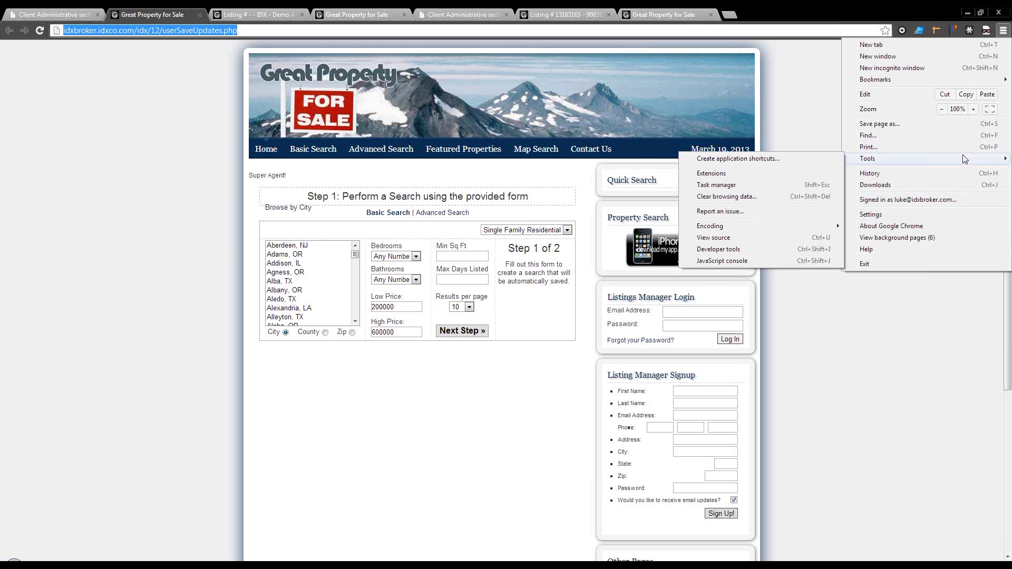
click(955, 176)
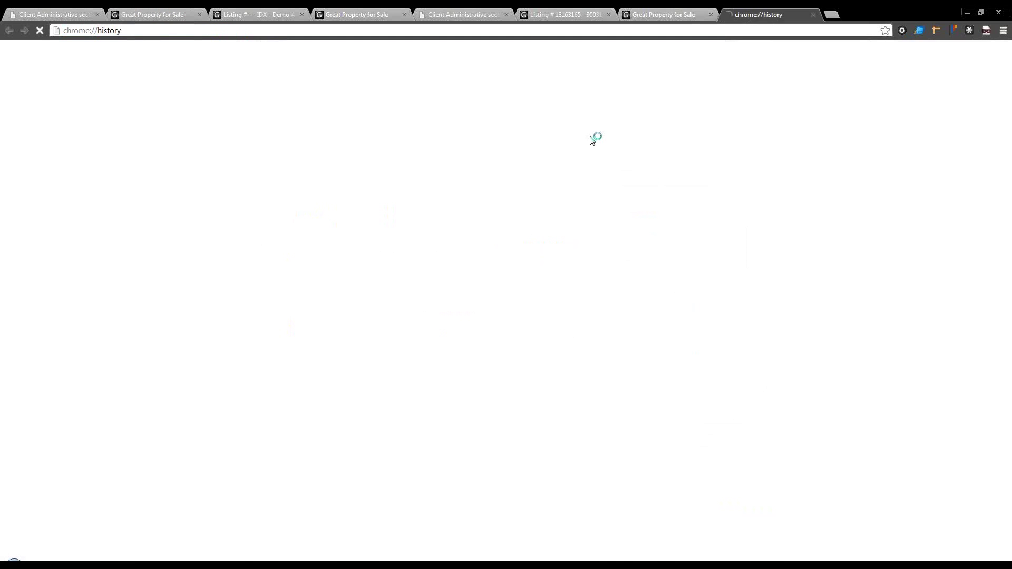
click(127, 85)
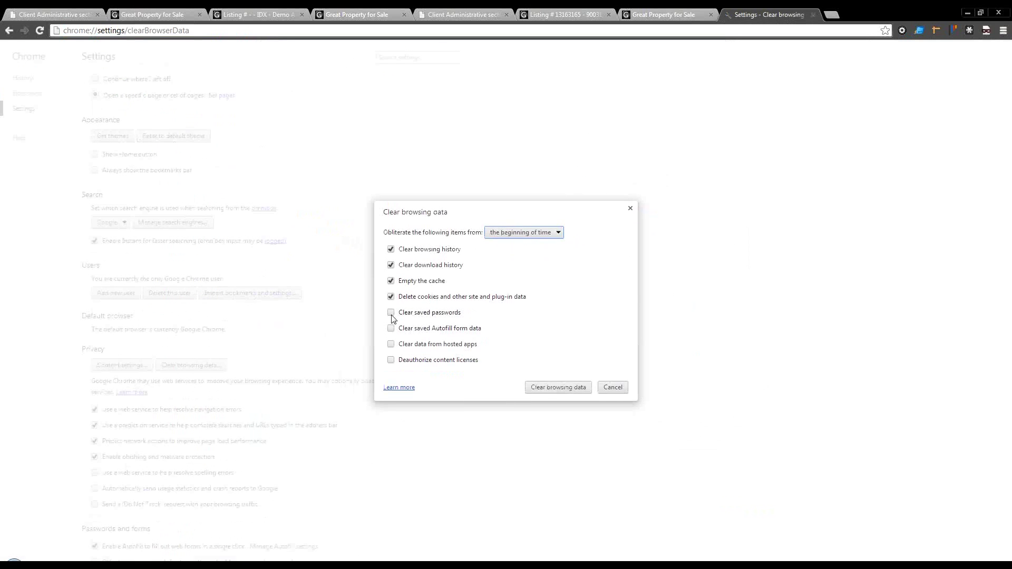
click(544, 388)
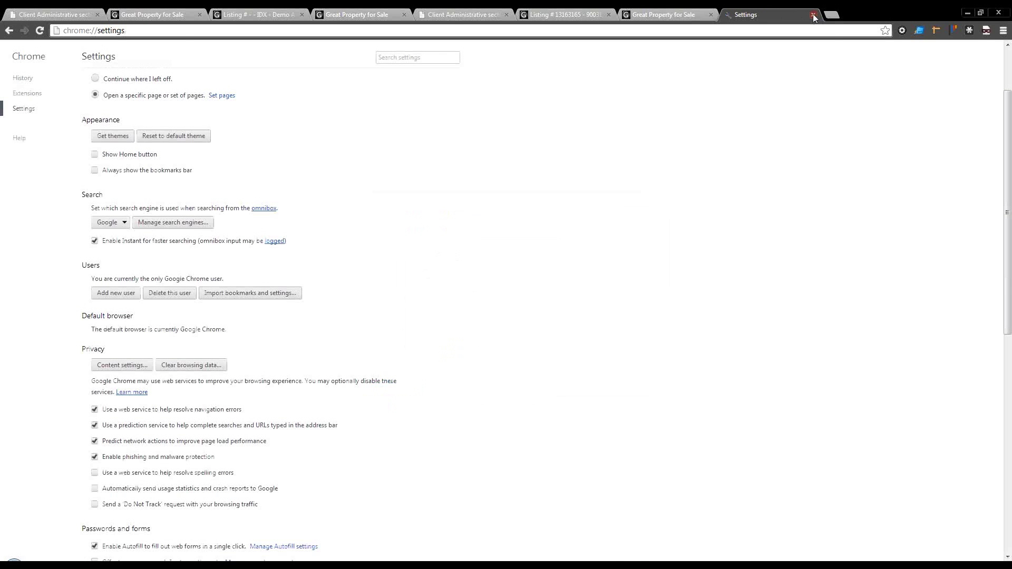
click(813, 15)
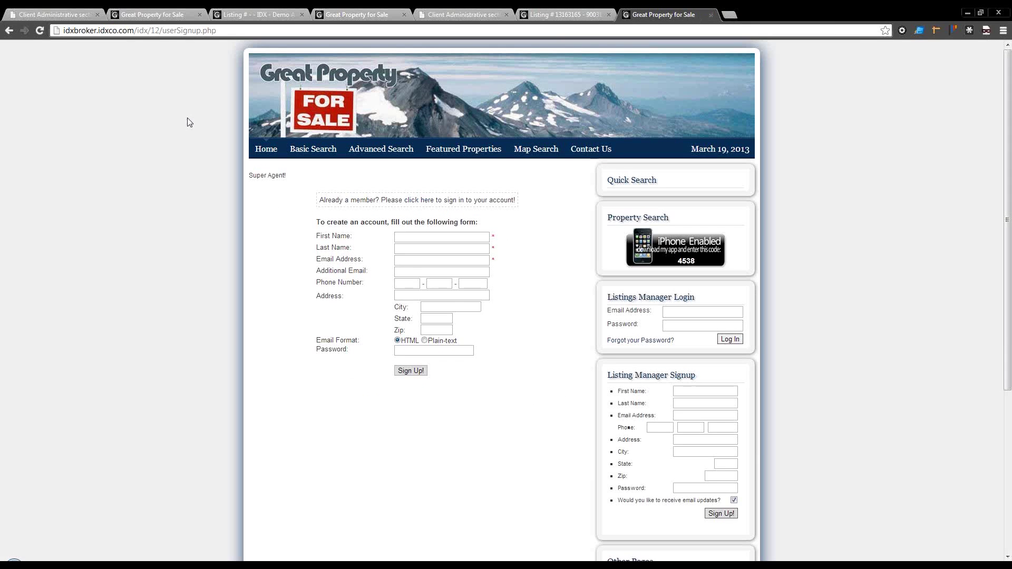
click(39, 30)
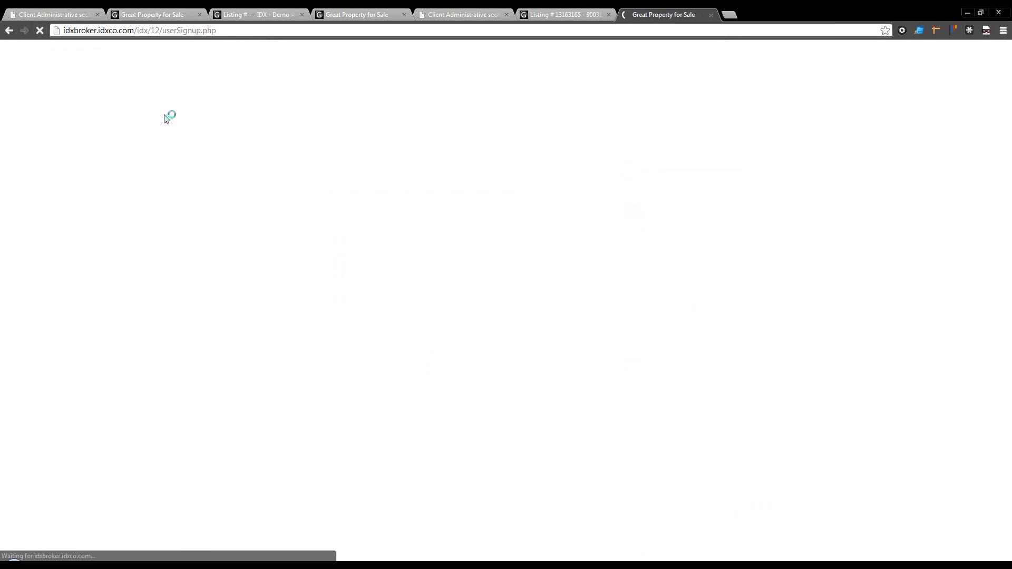
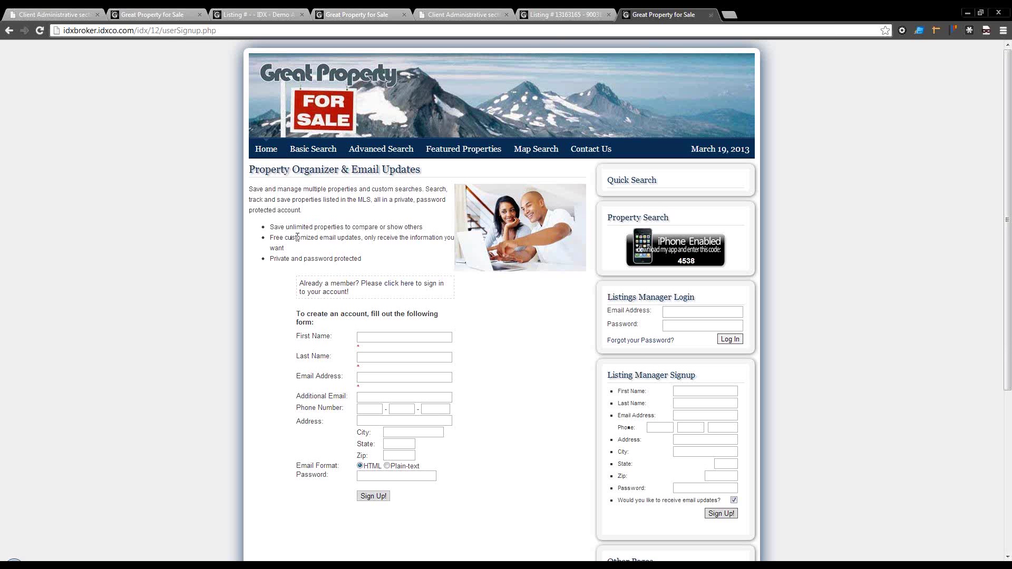
Step: Scroll the admin Page Links list, then close the Leaburg Listing # 13163165 tab
click(480, 11)
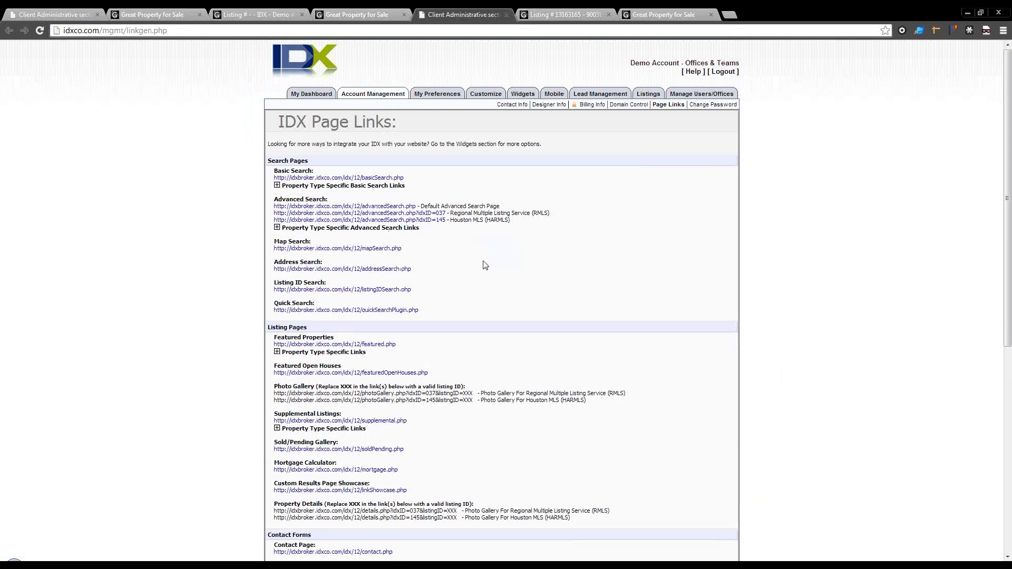
scroll(482, 266, down, 5)
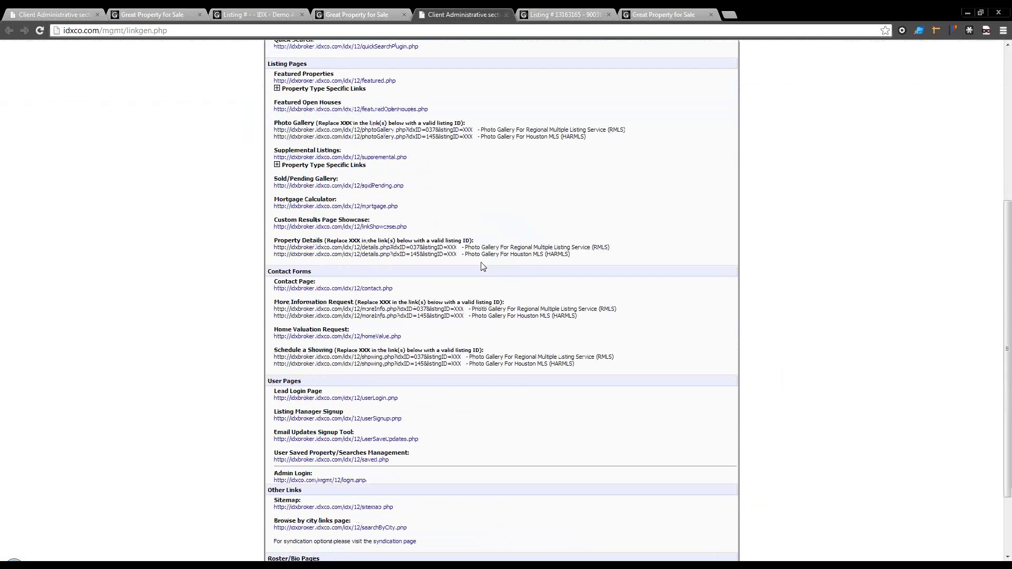
scroll(483, 266, down, 2)
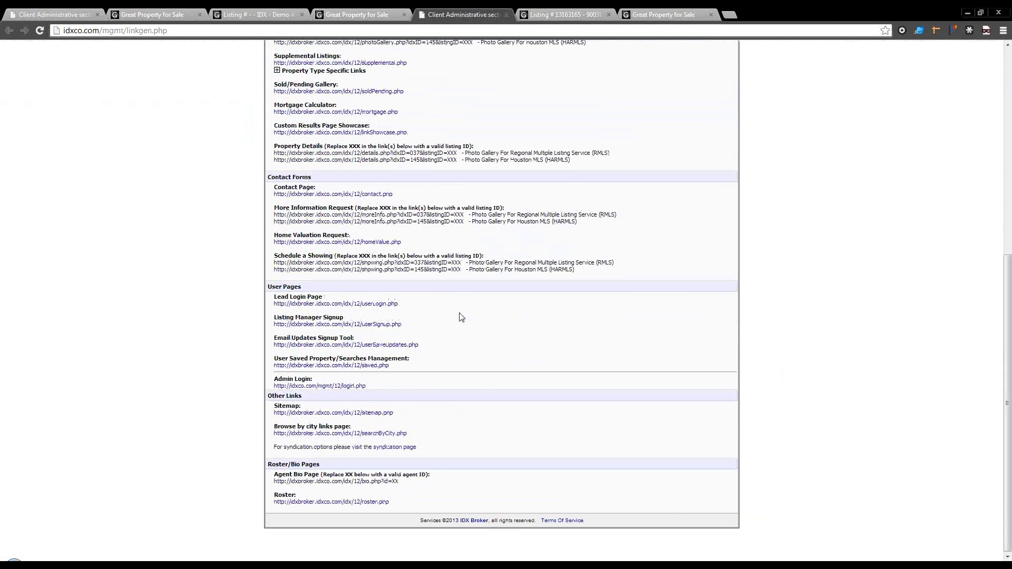
click(548, 16)
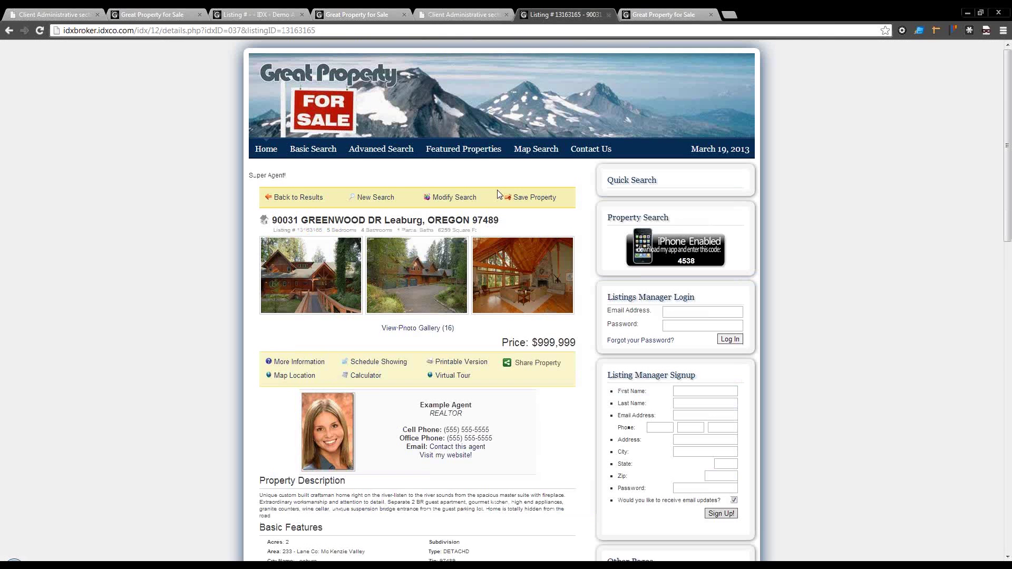
click(608, 14)
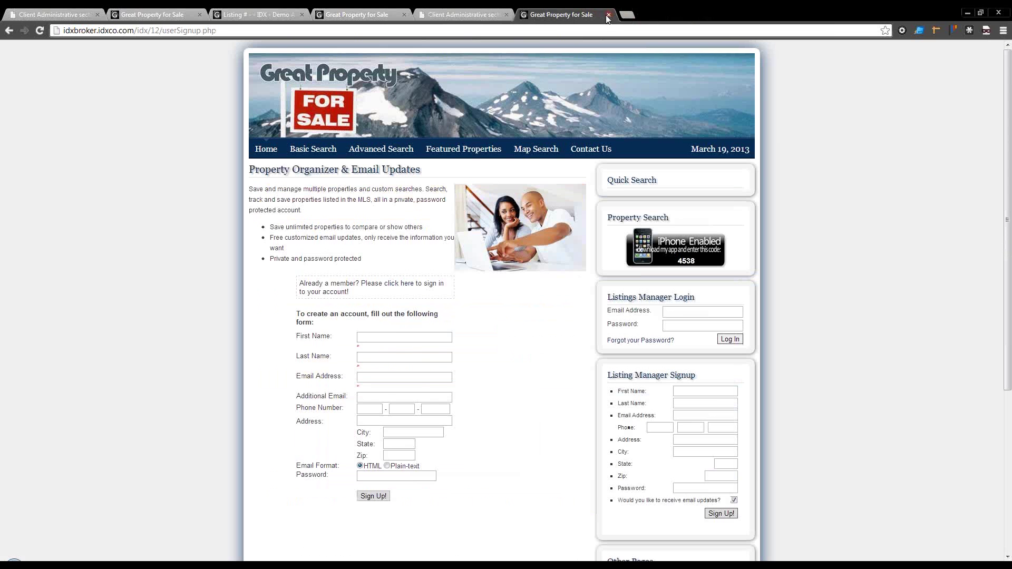
Step: Look over the signup page's form and intro text, then return to the Page Links list
scroll(497, 393, down, 1)
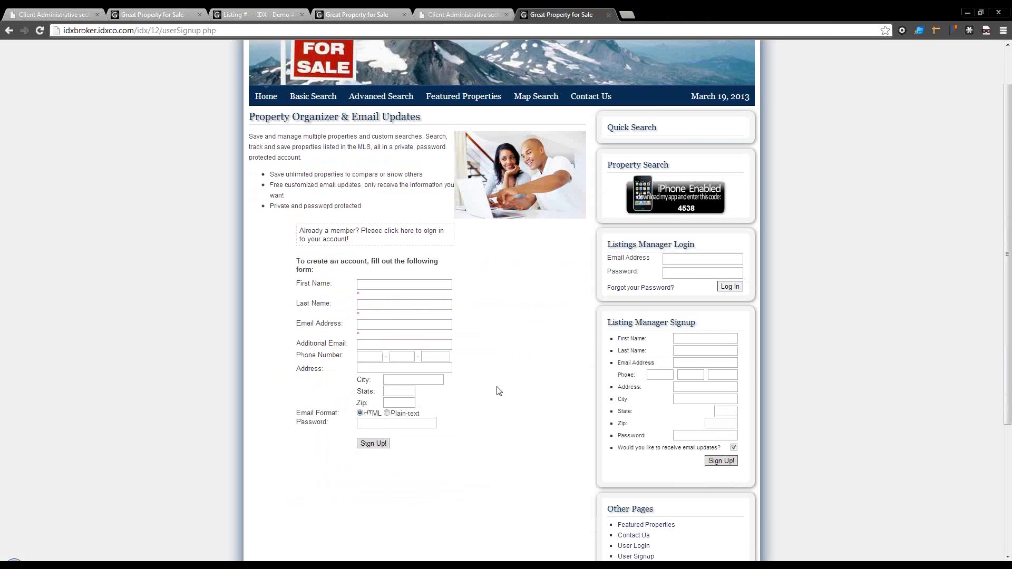
click(405, 287)
drag(304, 137, 348, 213)
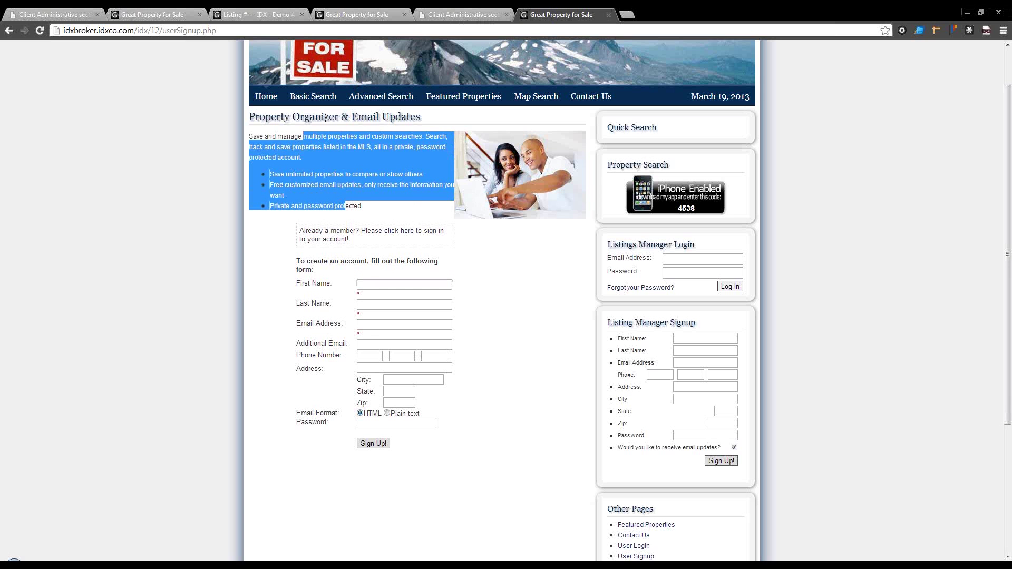
click(463, 14)
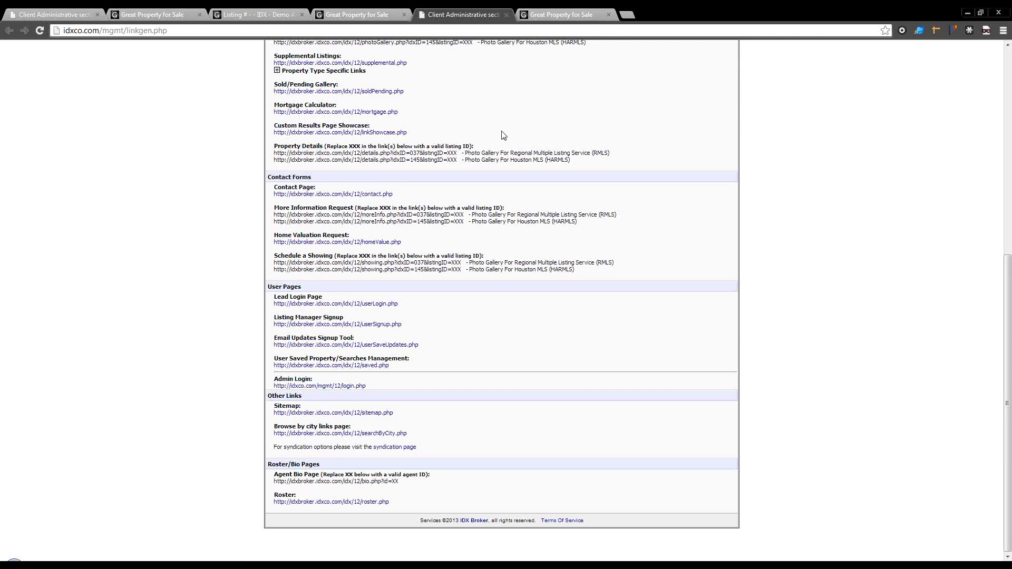
scroll(501, 135, up, 7)
Step: Log back in to IDX Broker with the saved username and password
click(589, 104)
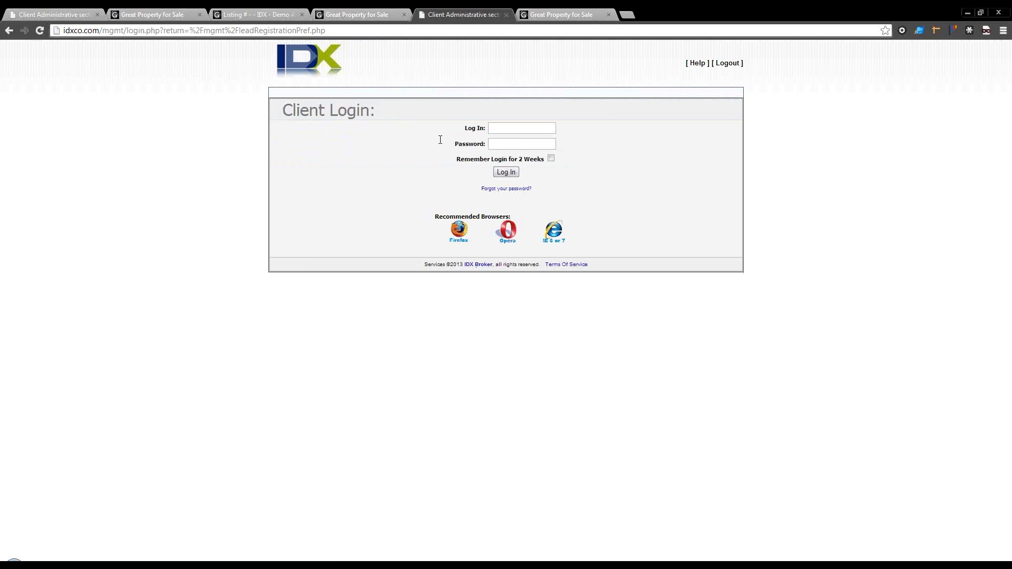
click(500, 127)
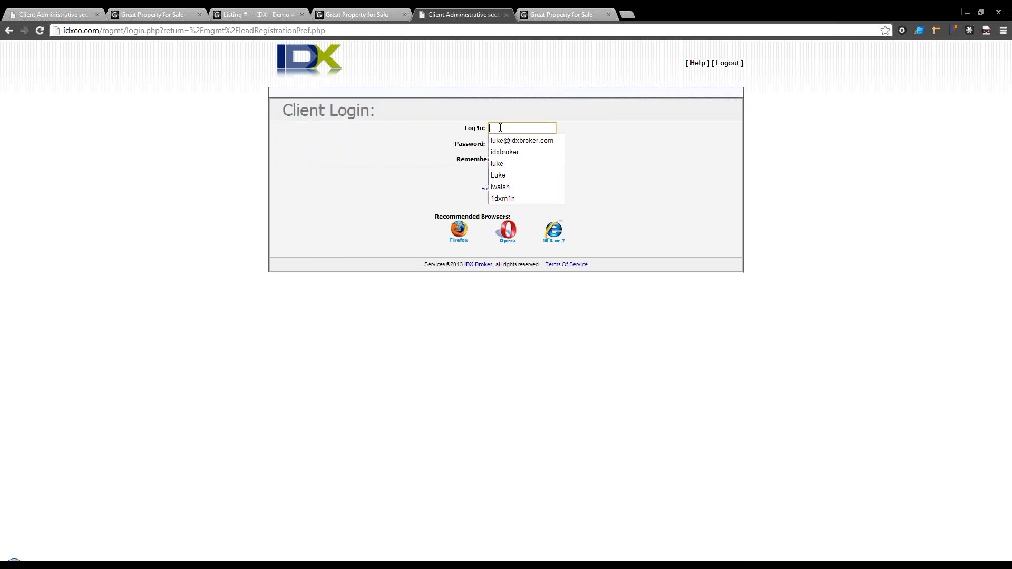
click(503, 187)
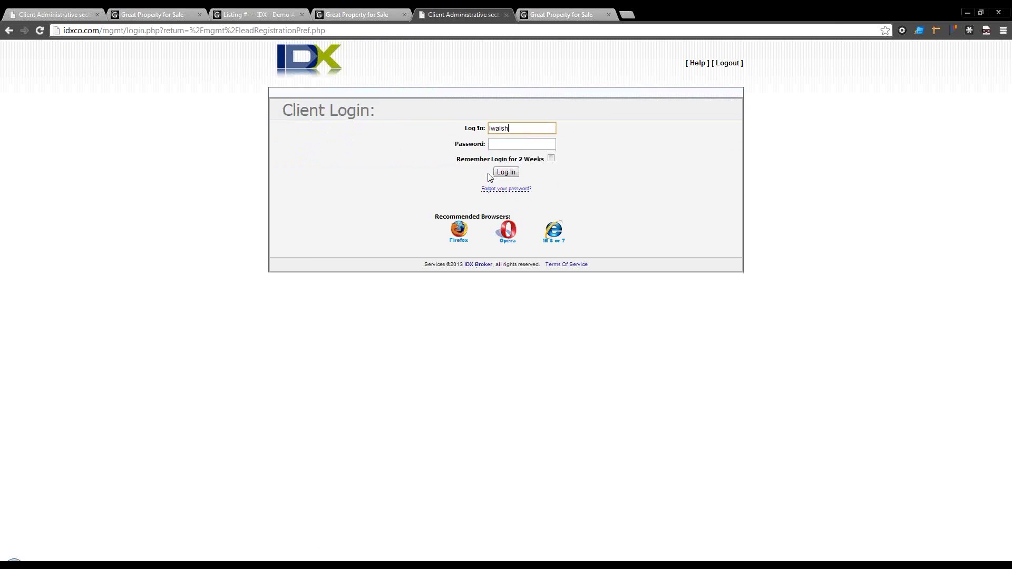
click(500, 145)
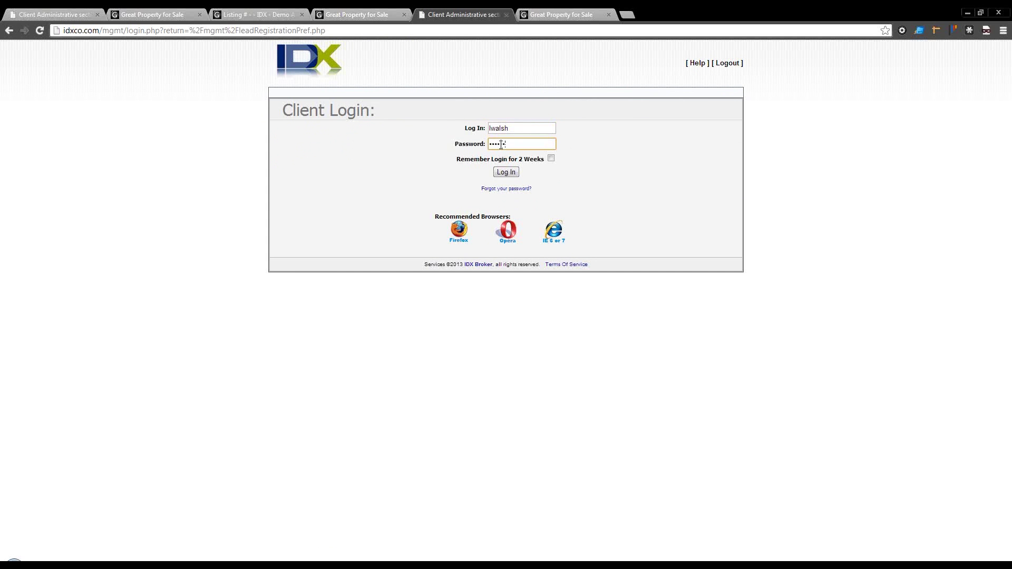
key(Return)
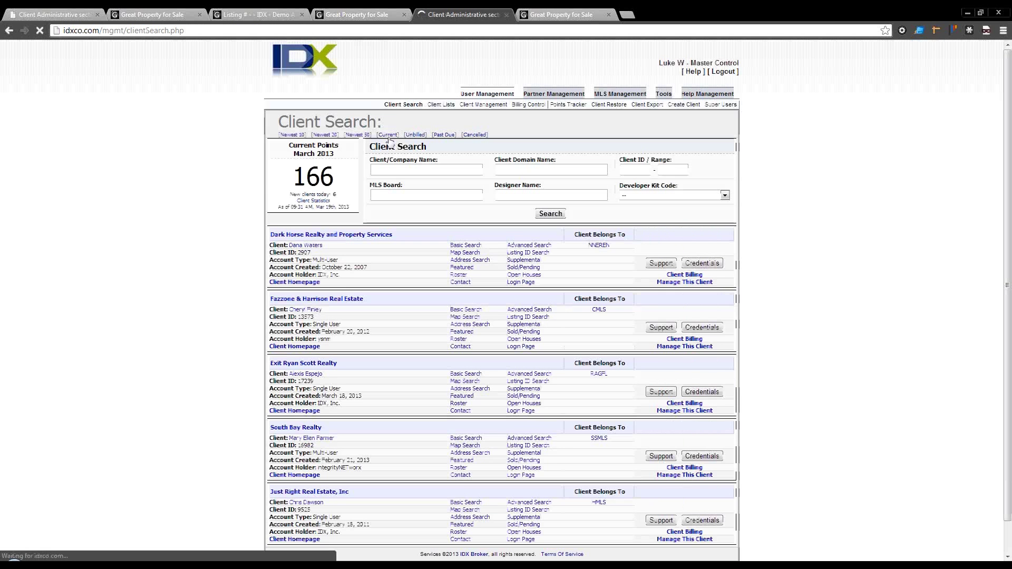
Step: Search clients for 'demo' and open the Demo Account - Offices & Teams dashboard
click(400, 171)
text(demo)
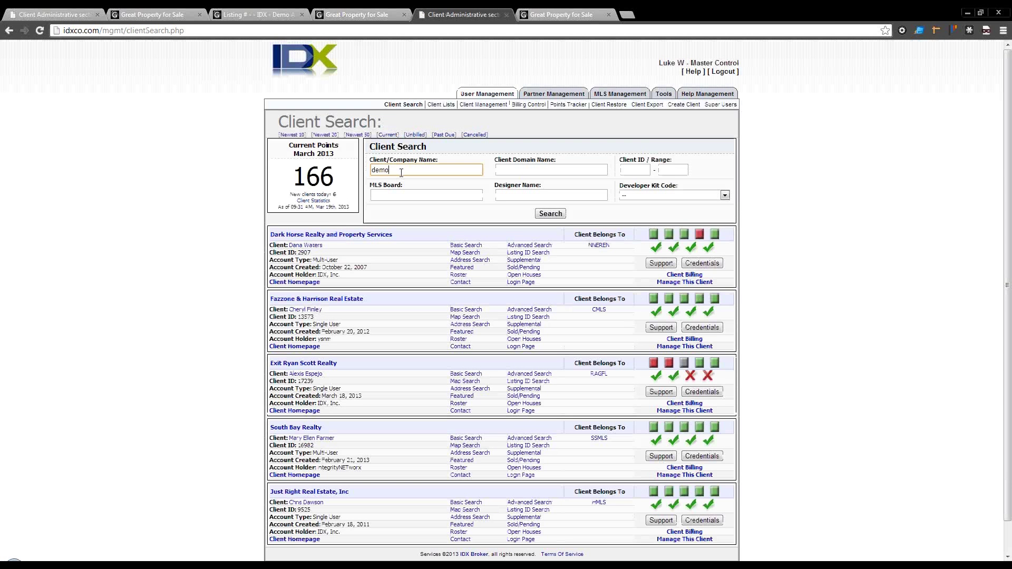
key(Return)
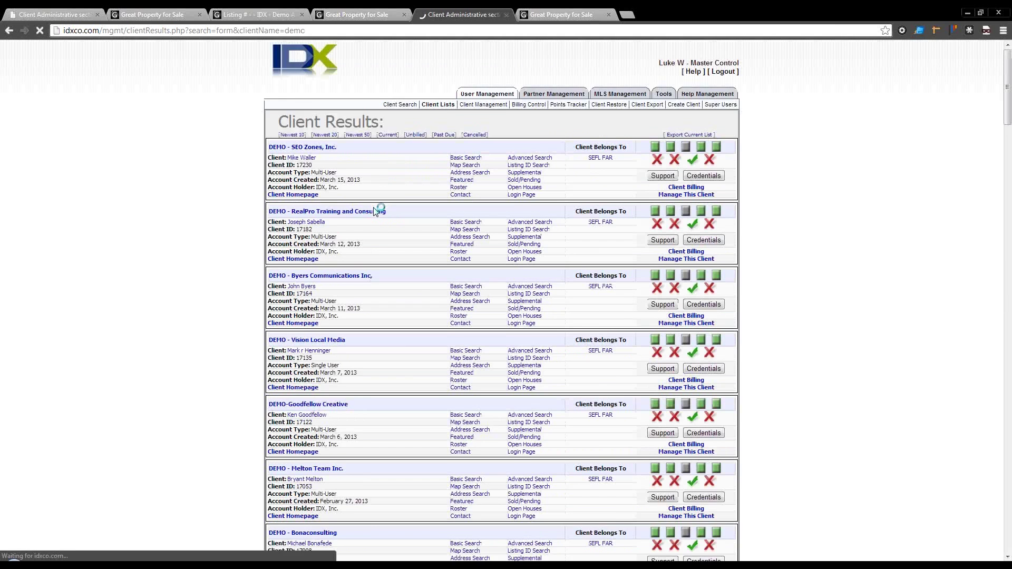
scroll(327, 263, down, 20)
click(325, 268)
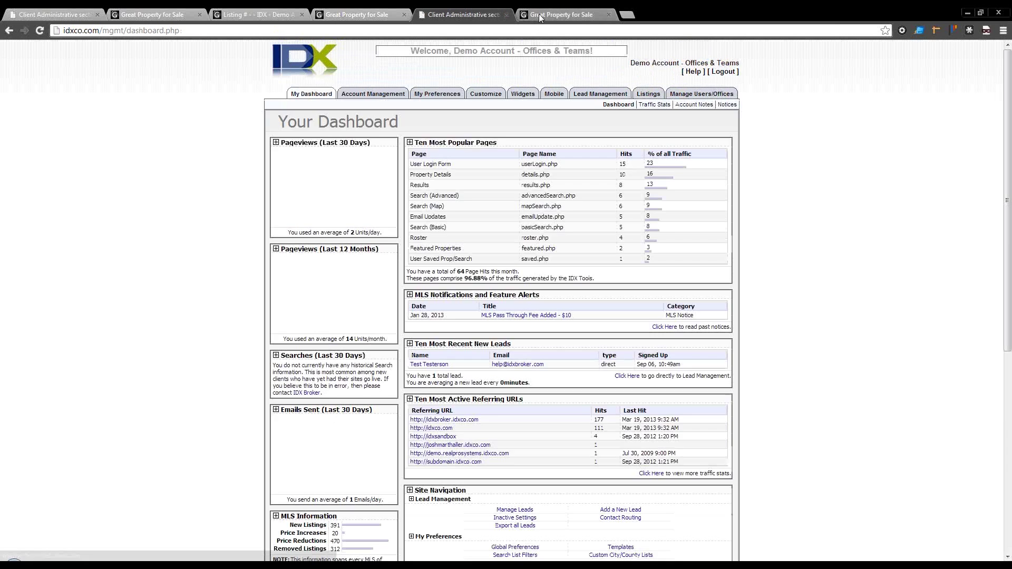
Step: Open Lead Management from the Demo Account dashboard's top menu
mouse_move(485, 95)
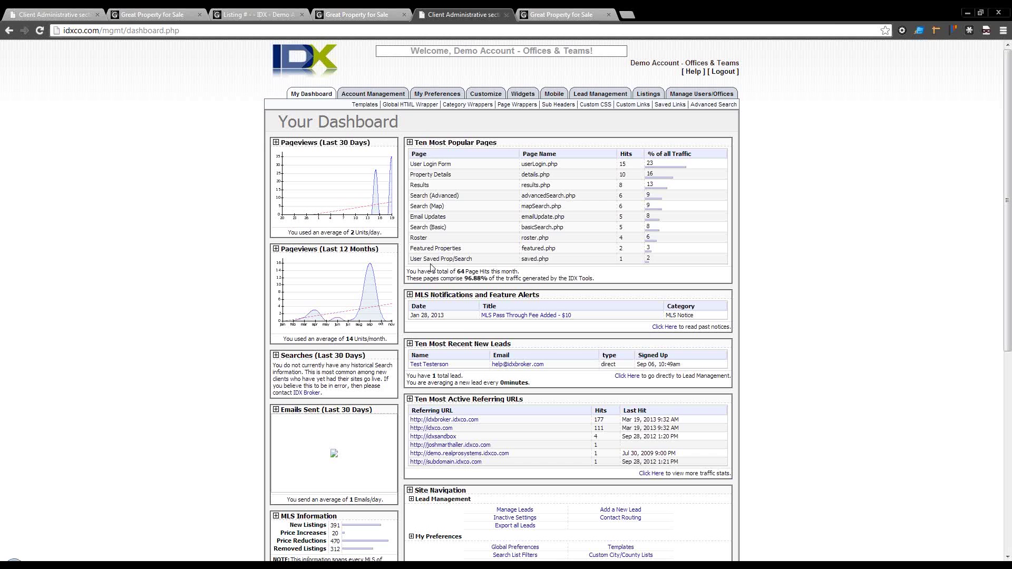
click(596, 96)
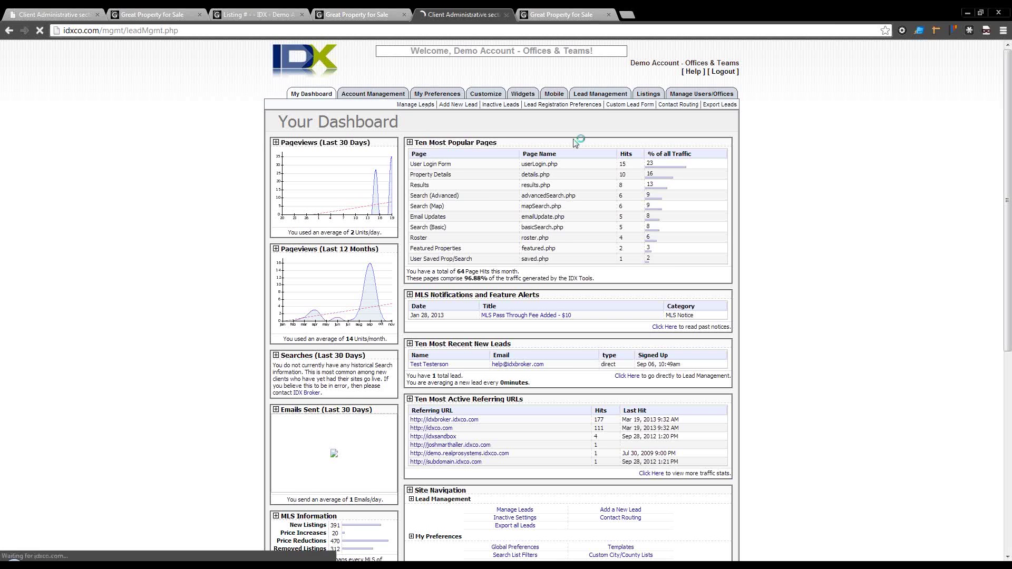
Step: Scroll through the Lead Registration Preferences options, then switch to the site's signup page tab
click(582, 106)
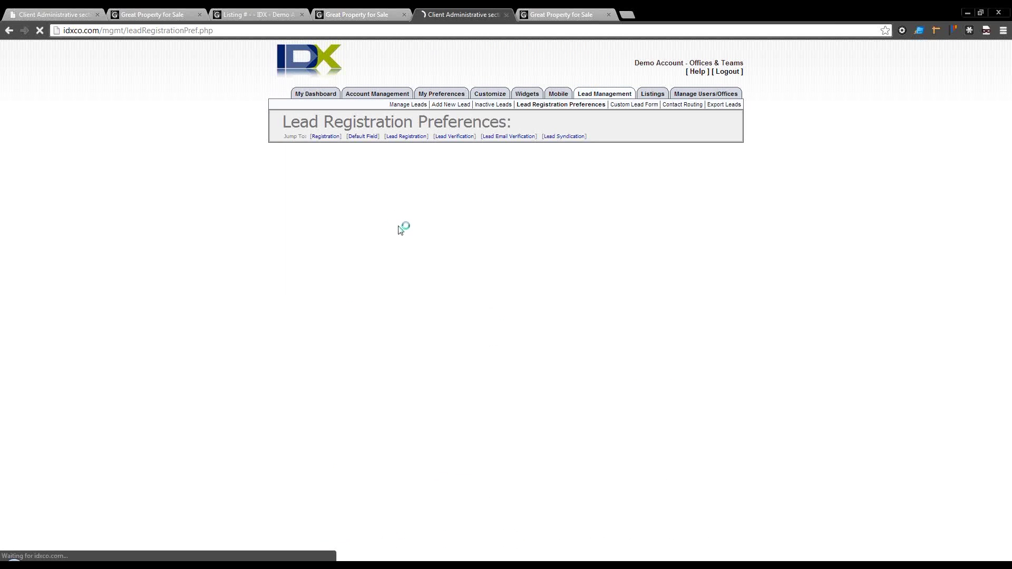
scroll(400, 228, down, 5)
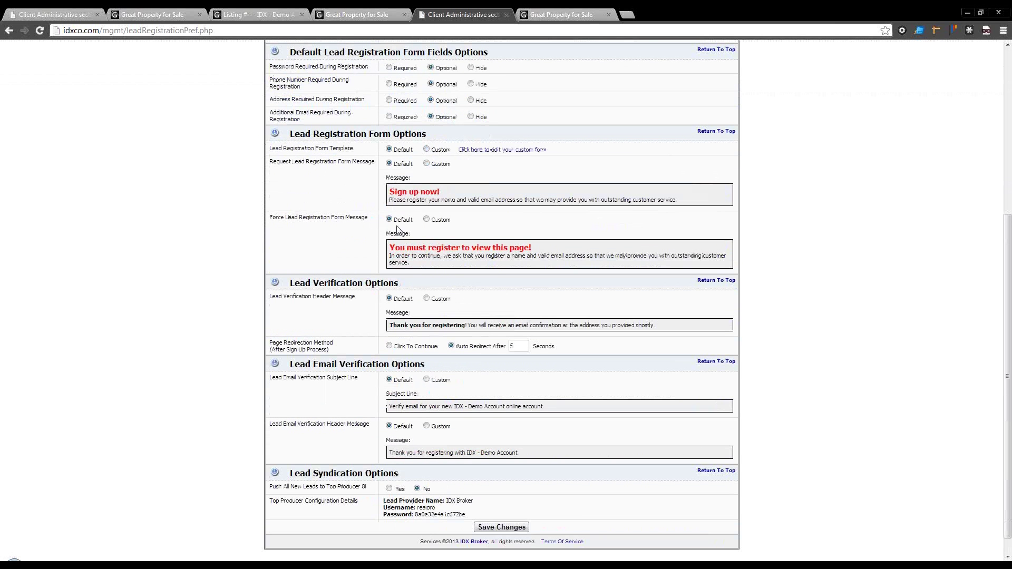
scroll(427, 255, down, 1)
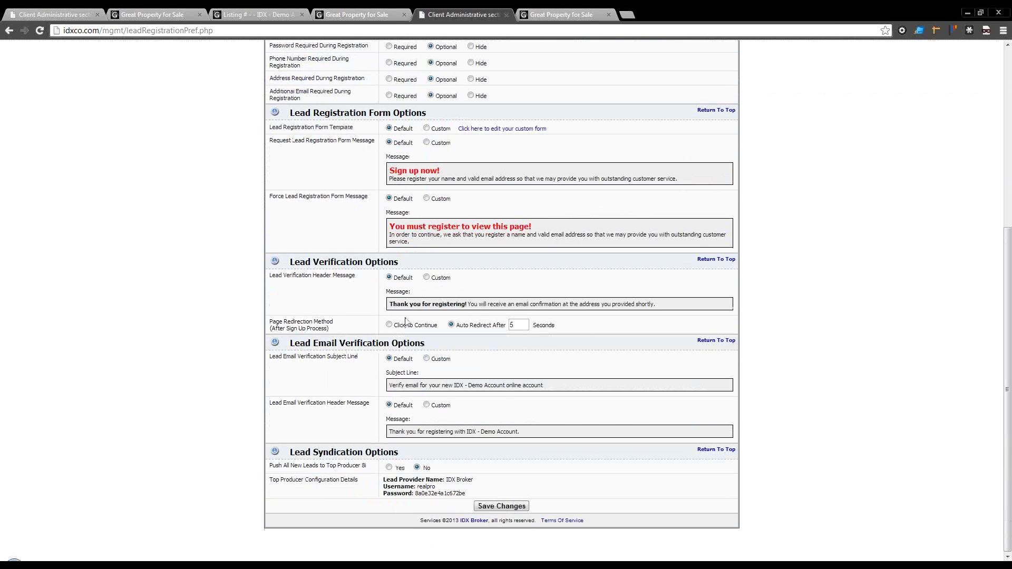
scroll(419, 374, up, 5)
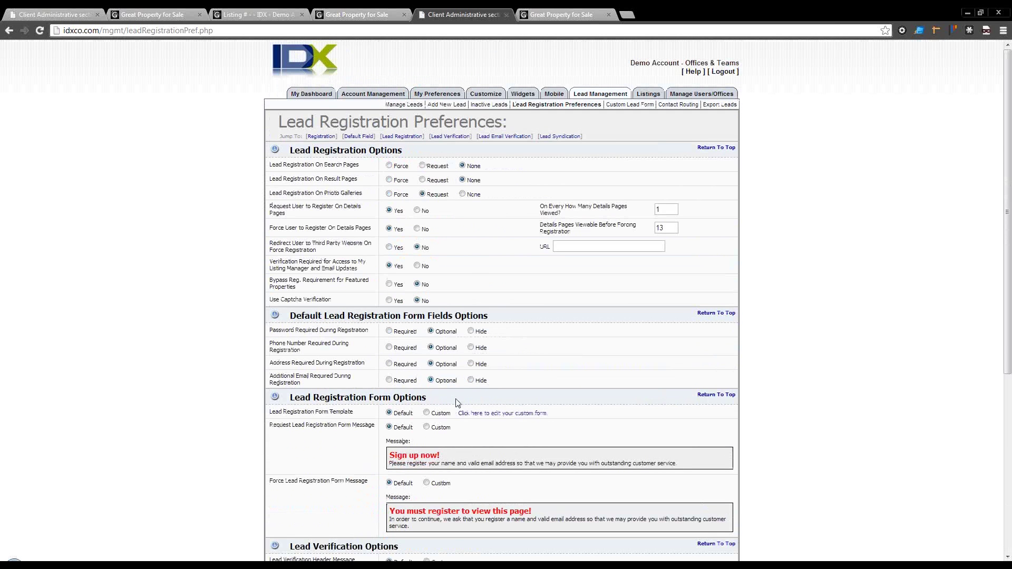
scroll(466, 413, down, 2)
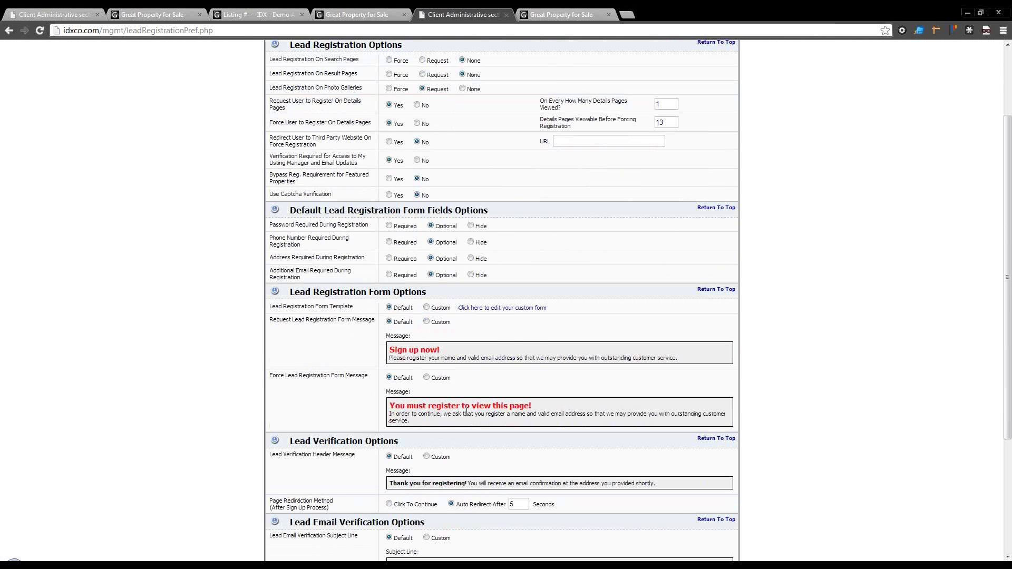
scroll(466, 413, down, 1)
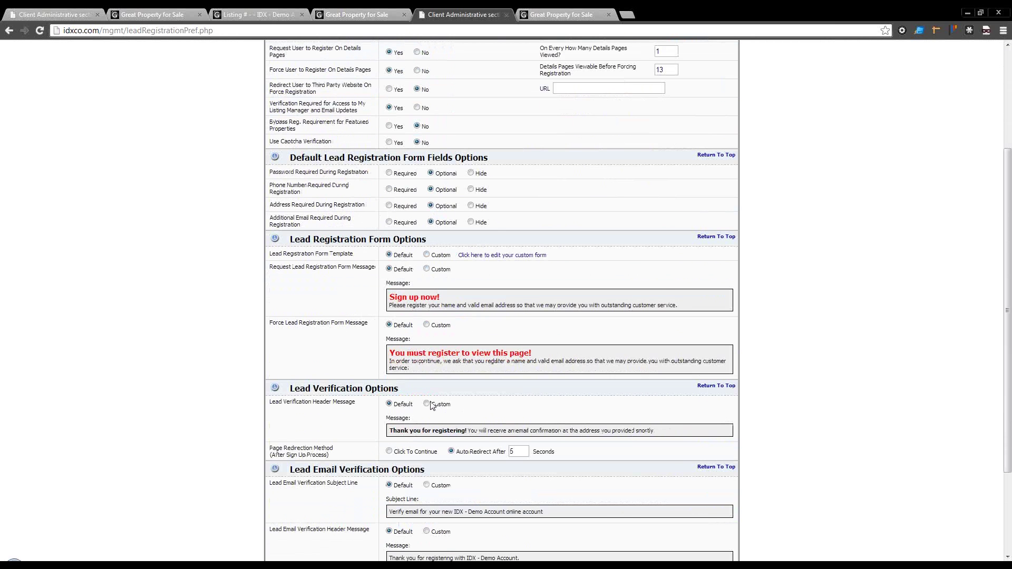
click(551, 15)
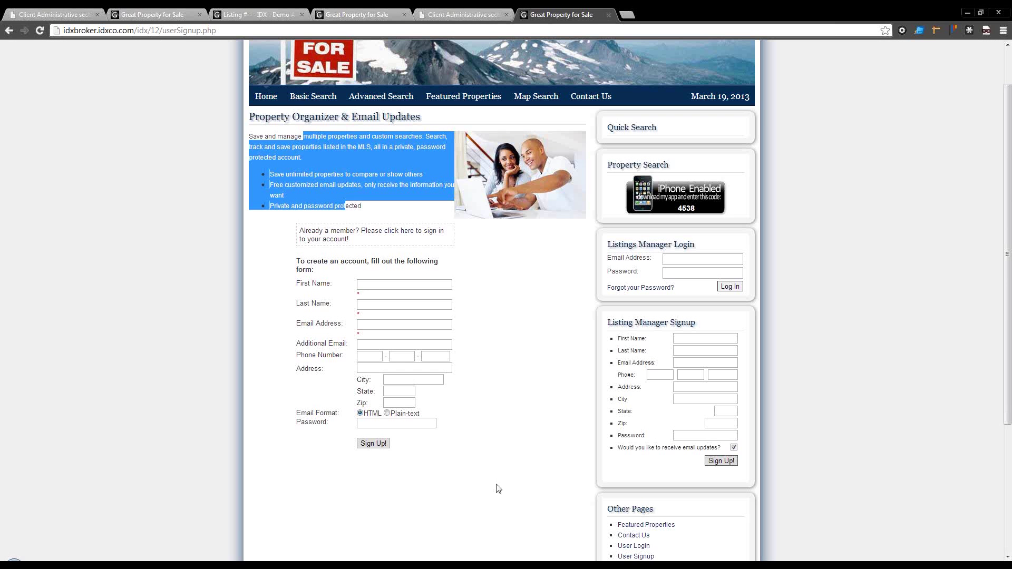
Step: Enter the test lead's first and last name on the signup form
click(528, 424)
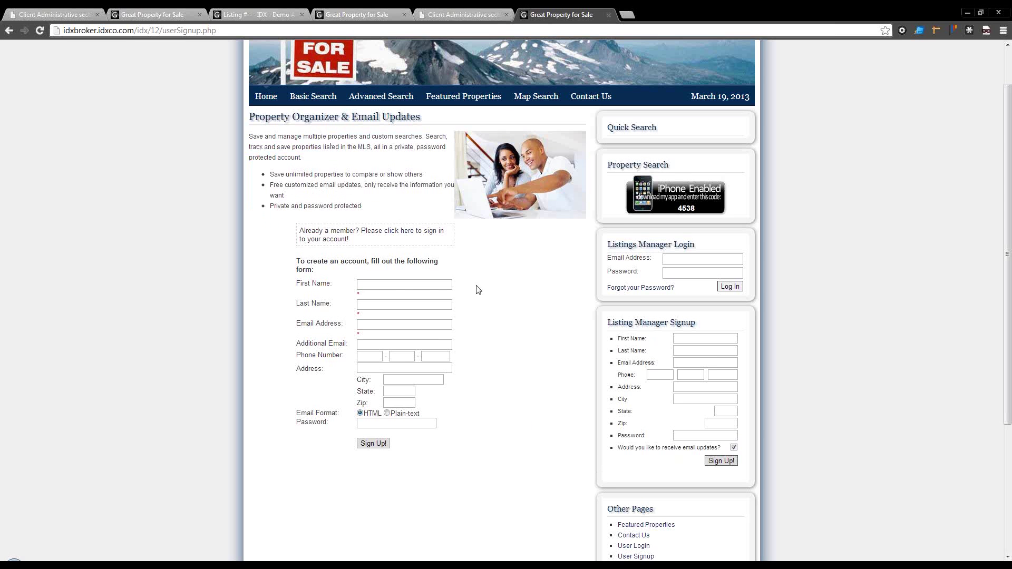
scroll(475, 286, down, 1)
scroll(474, 286, up, 1)
click(365, 286)
key(Down)
key(Tab)
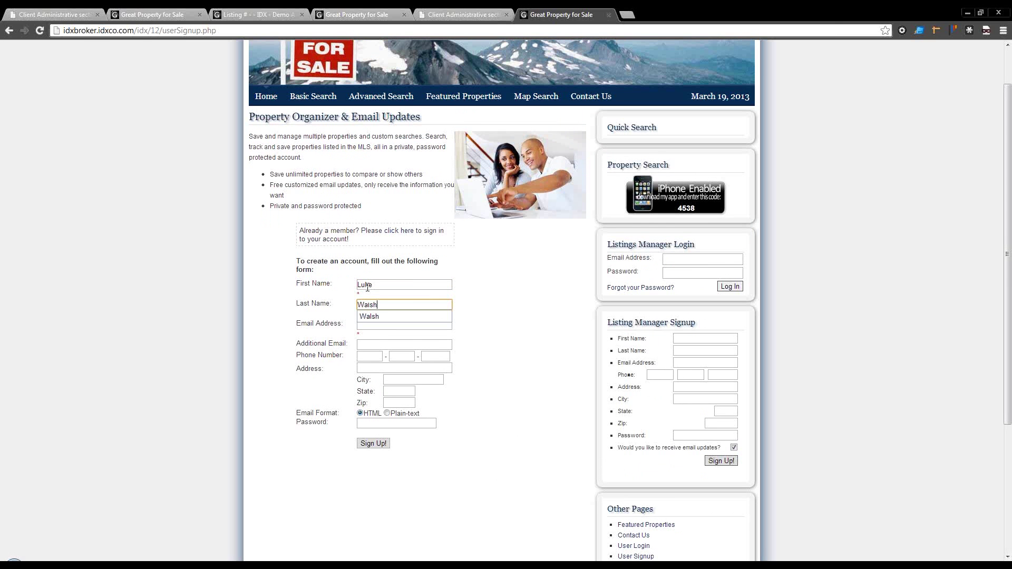
Step: Fill in the lead's e-mail address from autofill, then return to Lead Registration Preferences
key(Tab)
text(luke)
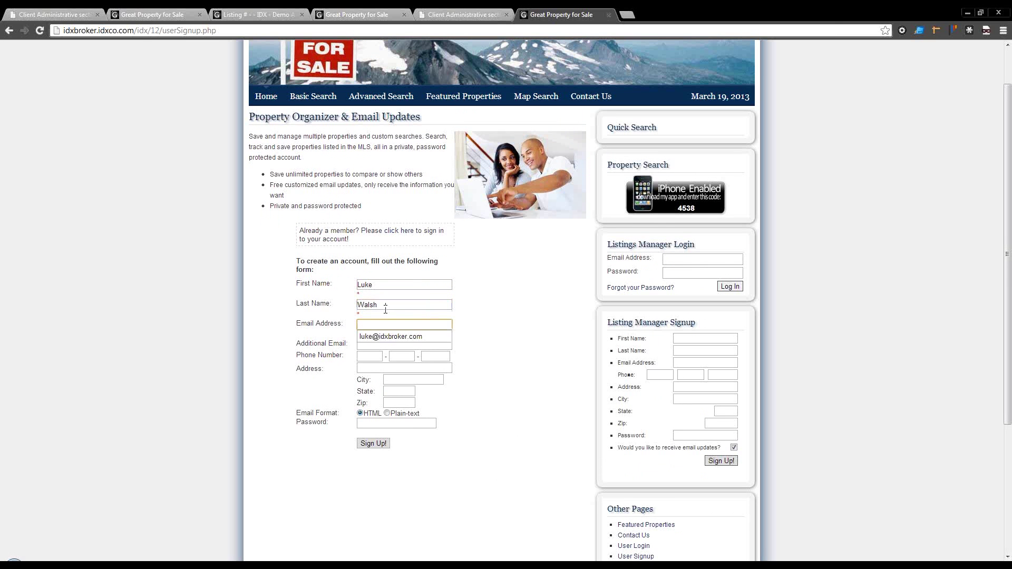
key(Down)
key(Tab)
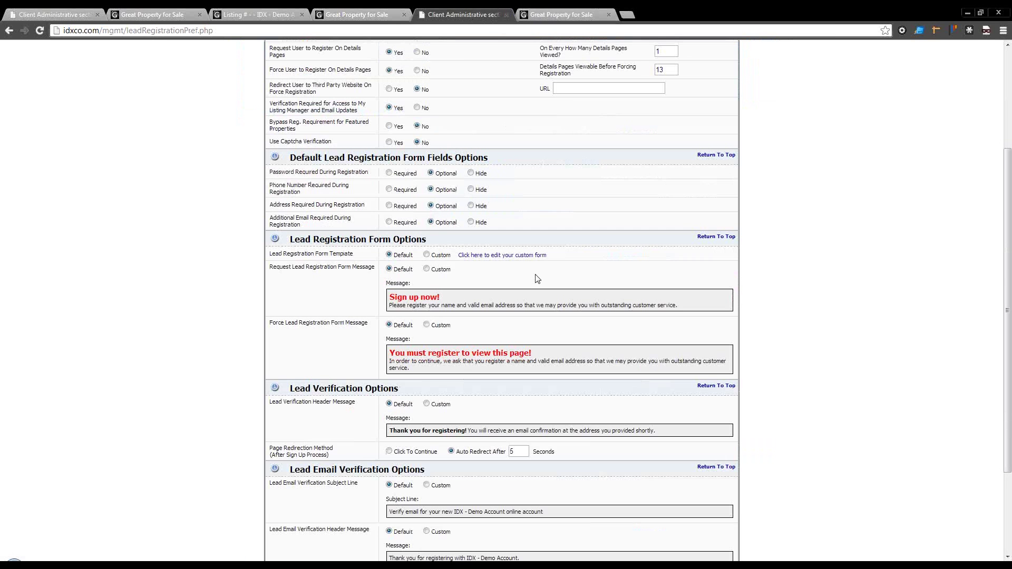
click(464, 15)
scroll(535, 277, up, 3)
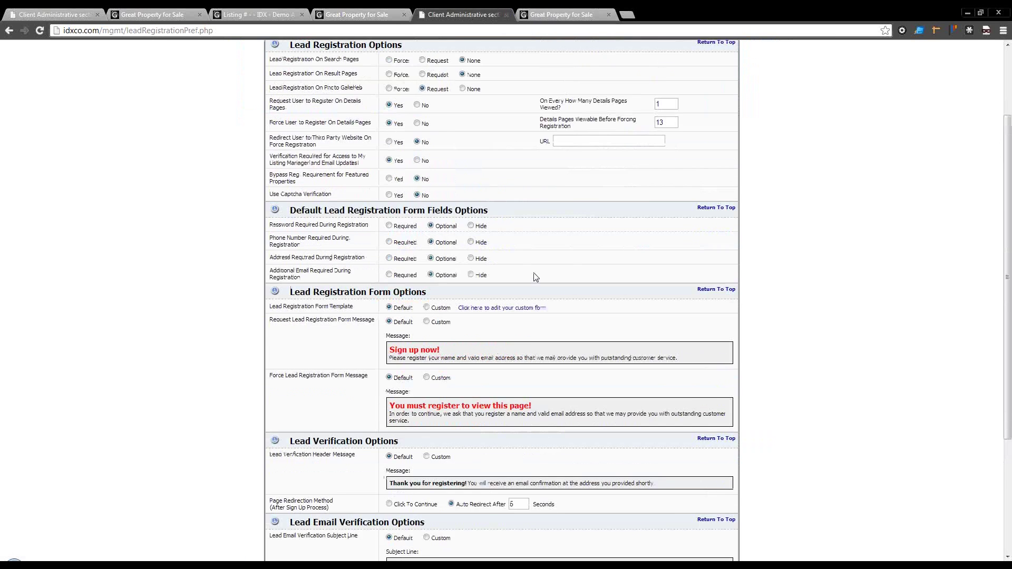
Step: Peek at the custom lead form builder and preferences, then switch to the prefilled sign-up form
click(629, 105)
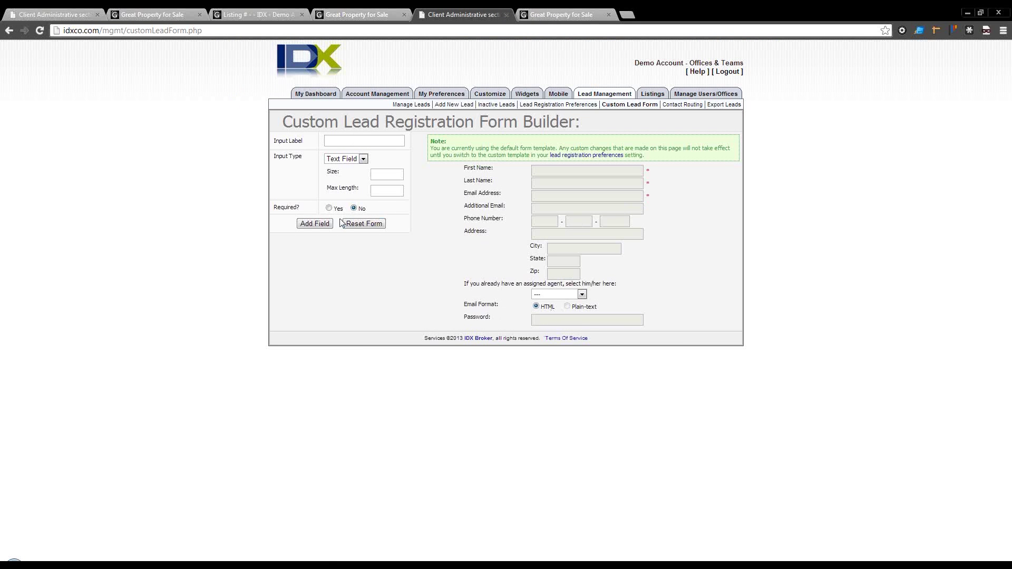
click(564, 156)
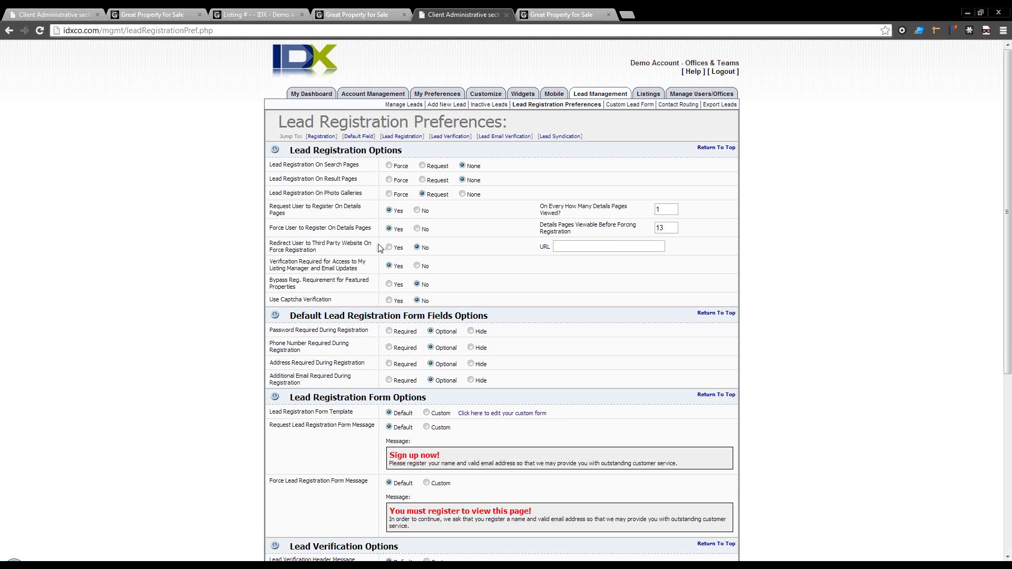
scroll(379, 255, down, 1)
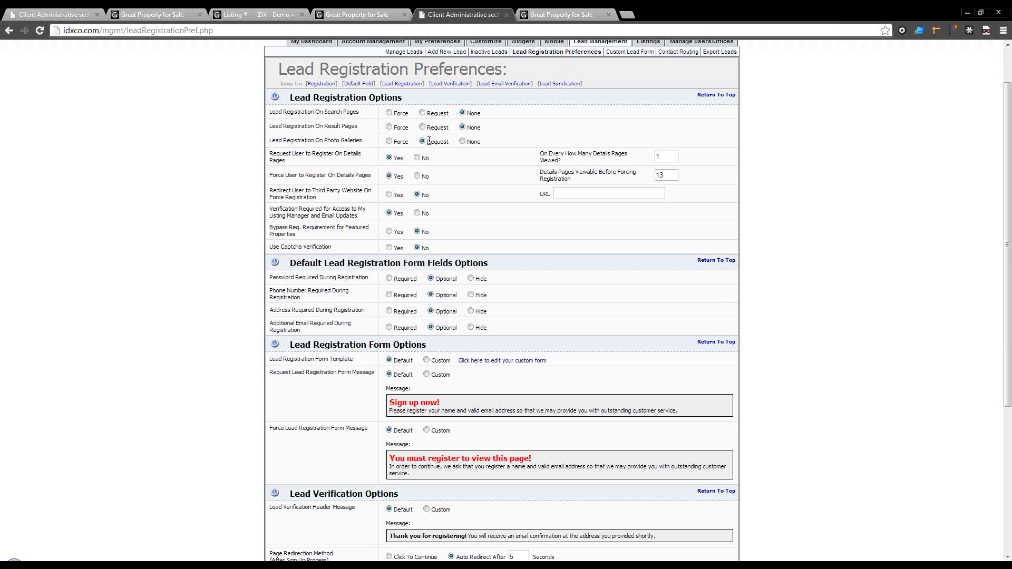
scroll(435, 310, up, 2)
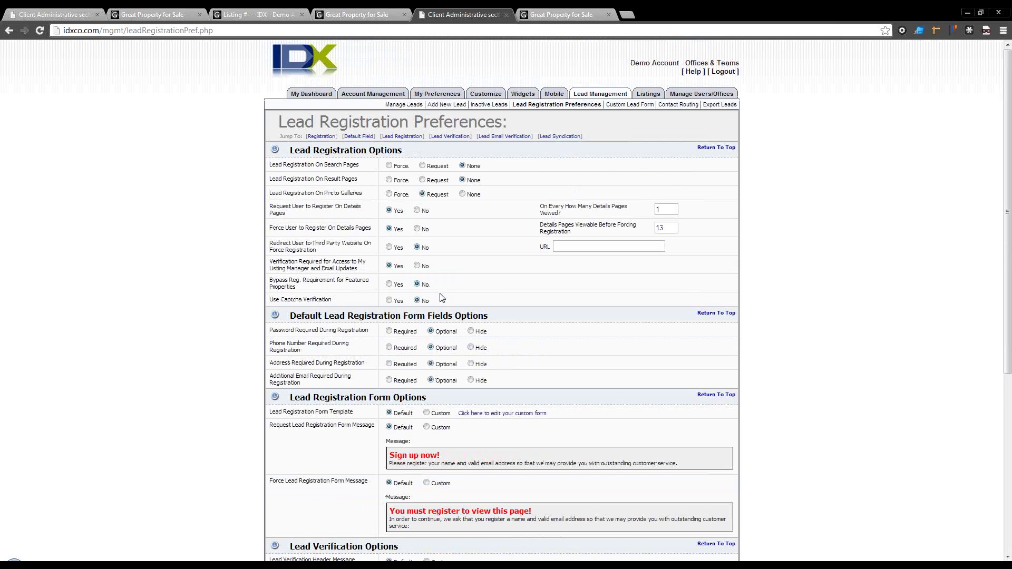
click(547, 19)
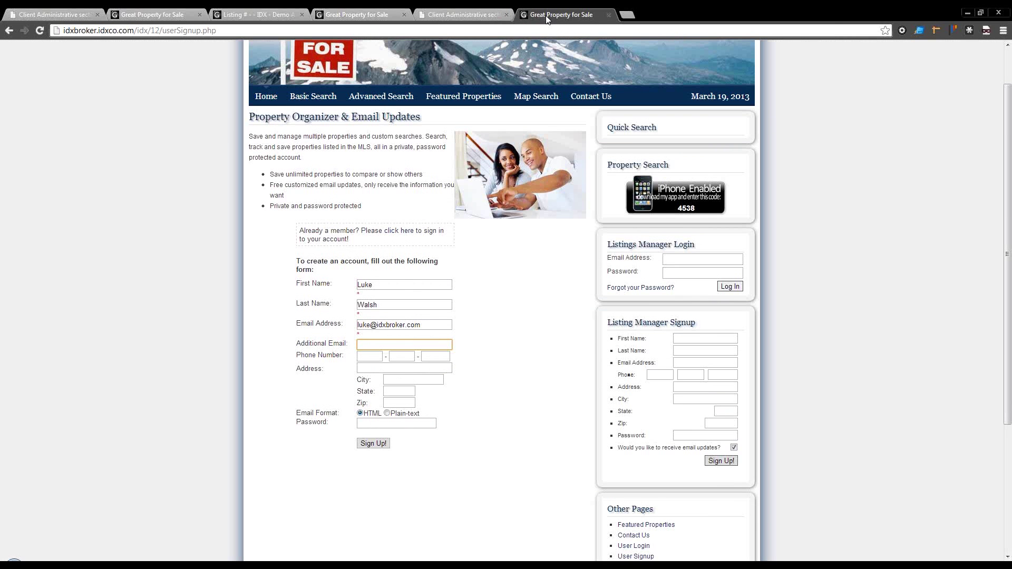
Step: Submit the test lead's Sign Up! form, follow 'this link', and return to the admin tab
click(378, 445)
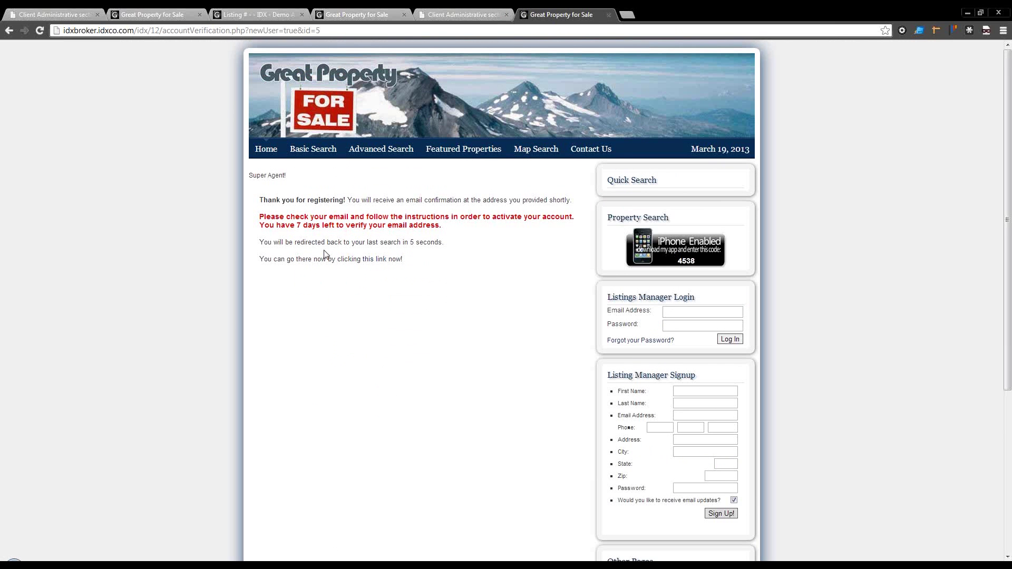
click(375, 263)
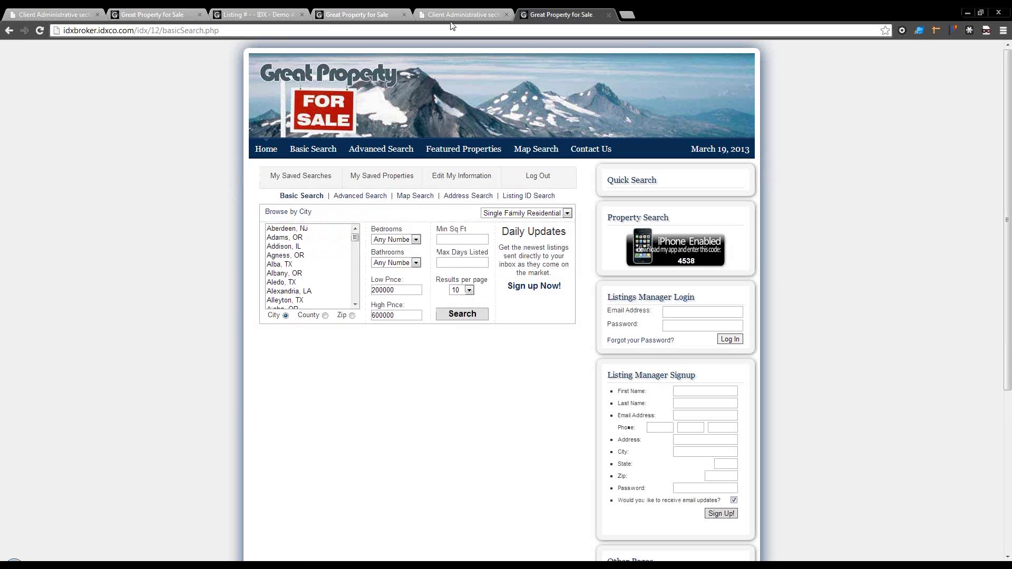
click(467, 13)
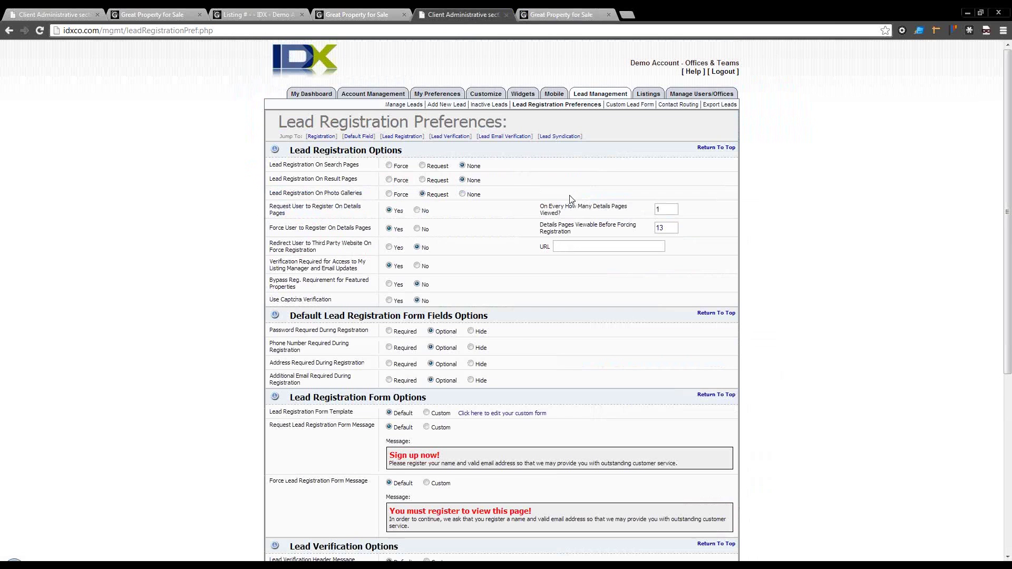
Step: Log in as Example Agent from Manage Users/Offices and open the agent's lead list
click(604, 95)
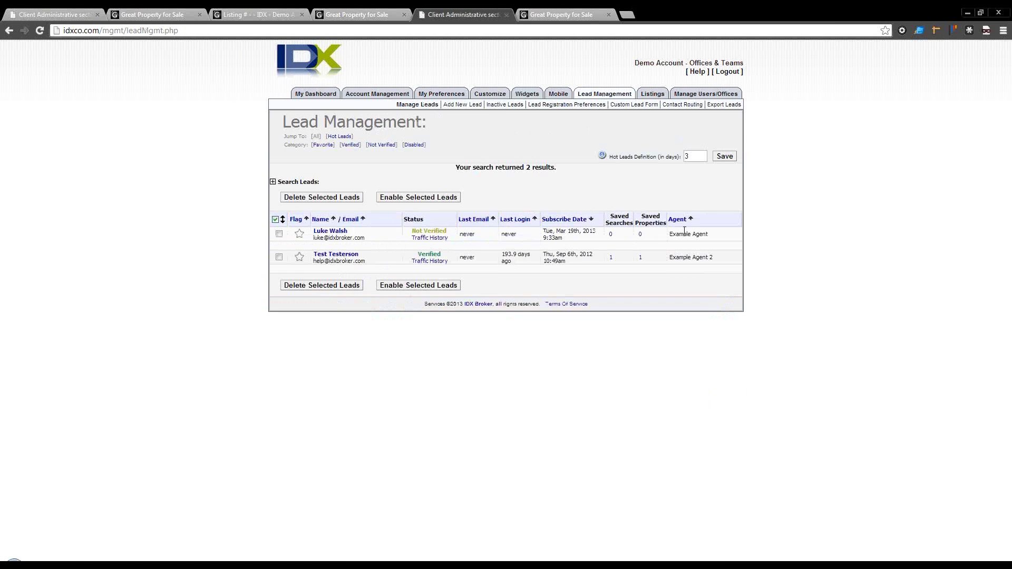
click(703, 96)
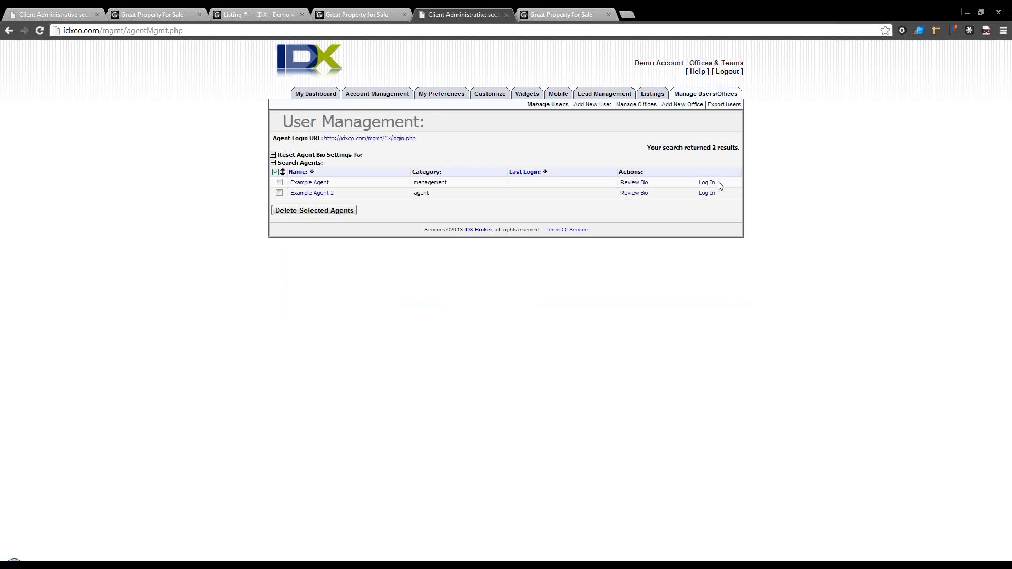
click(706, 183)
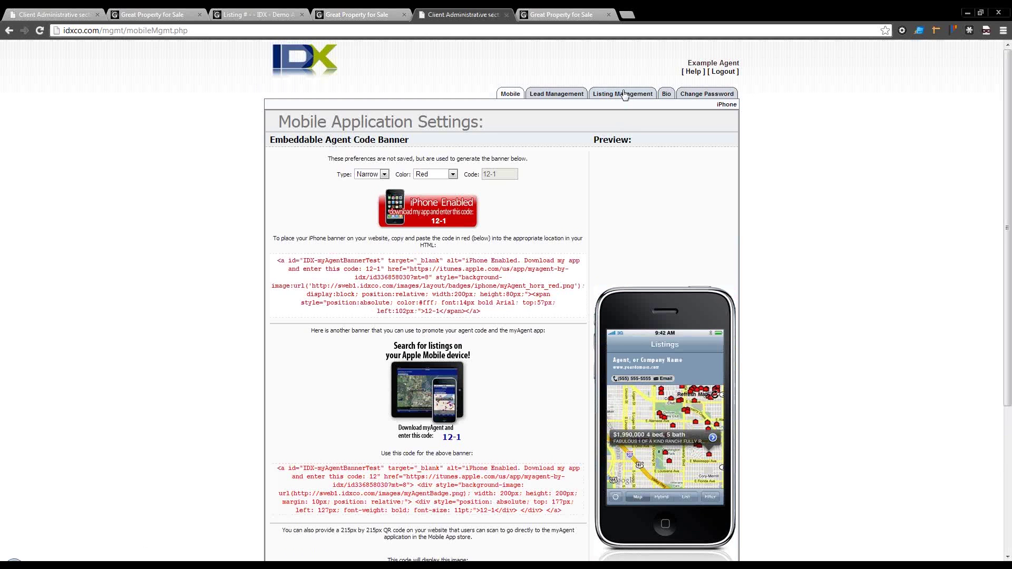
click(623, 95)
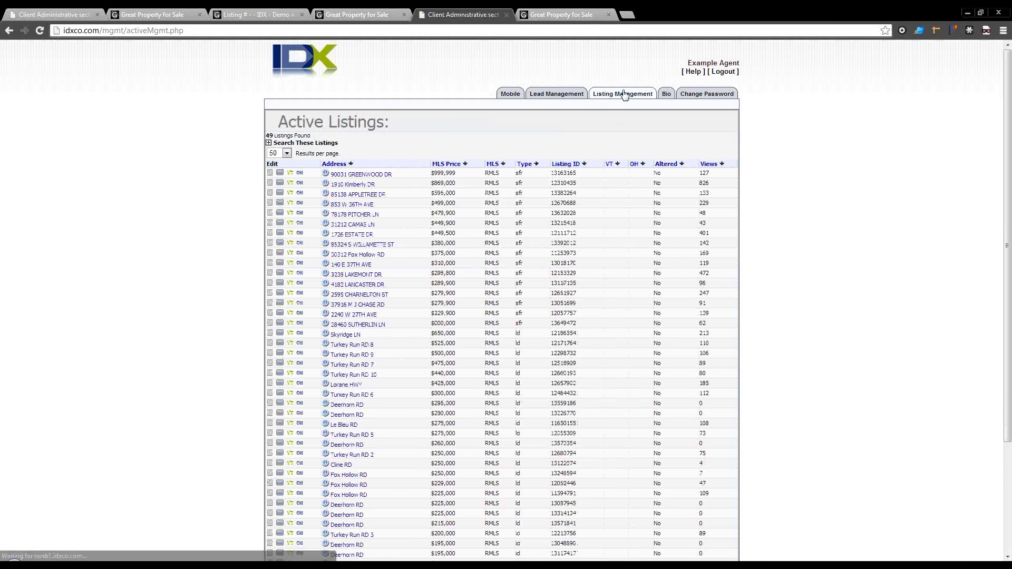
click(545, 93)
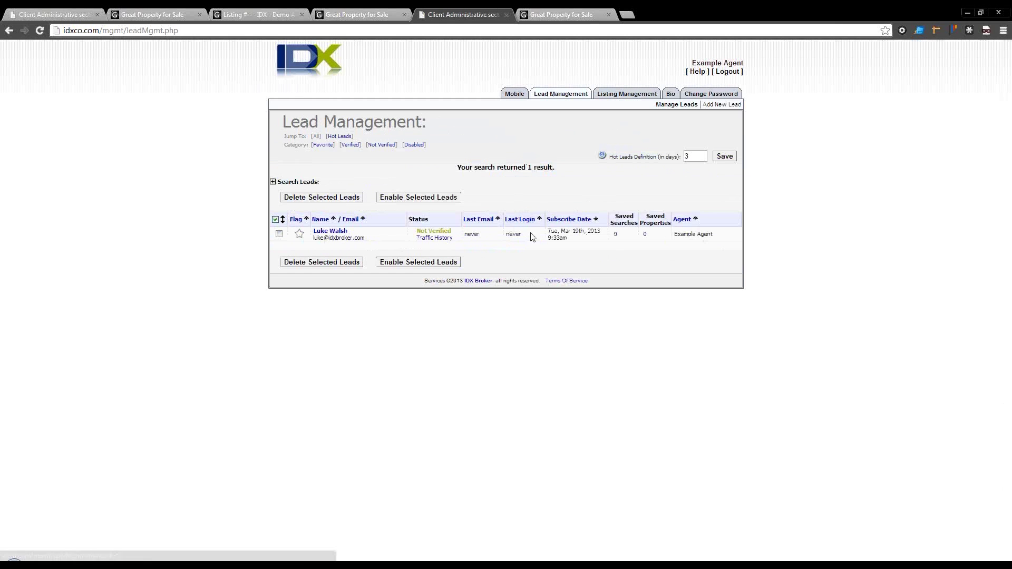
Step: Mark the new lead as Verified, log out, and switch to the public search site
click(440, 232)
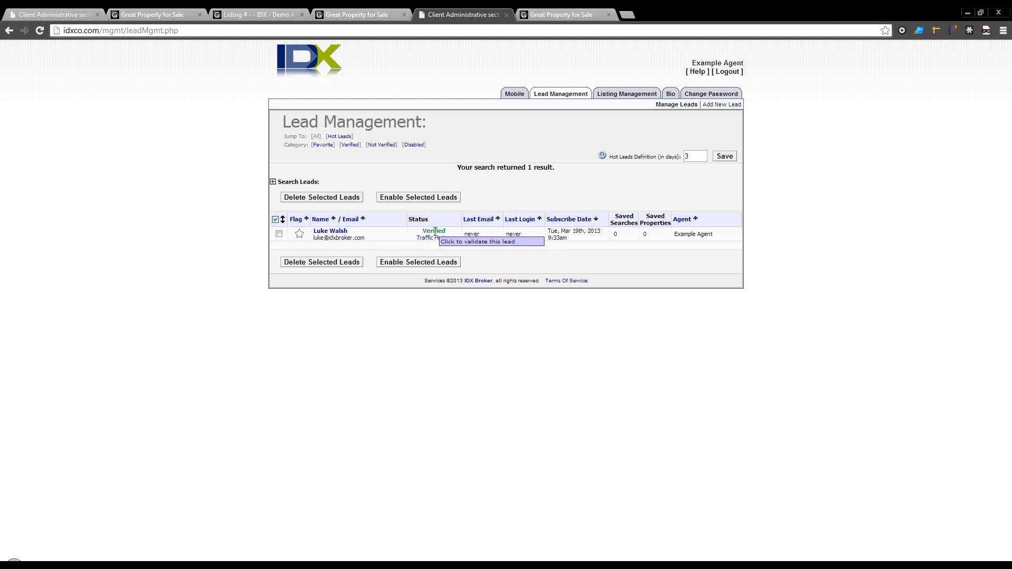
click(738, 77)
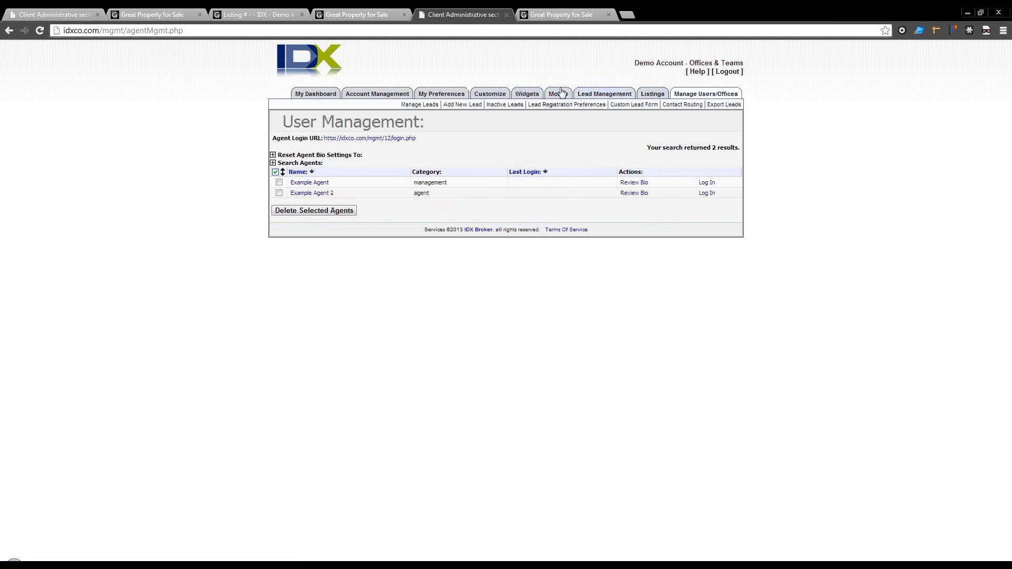
click(598, 95)
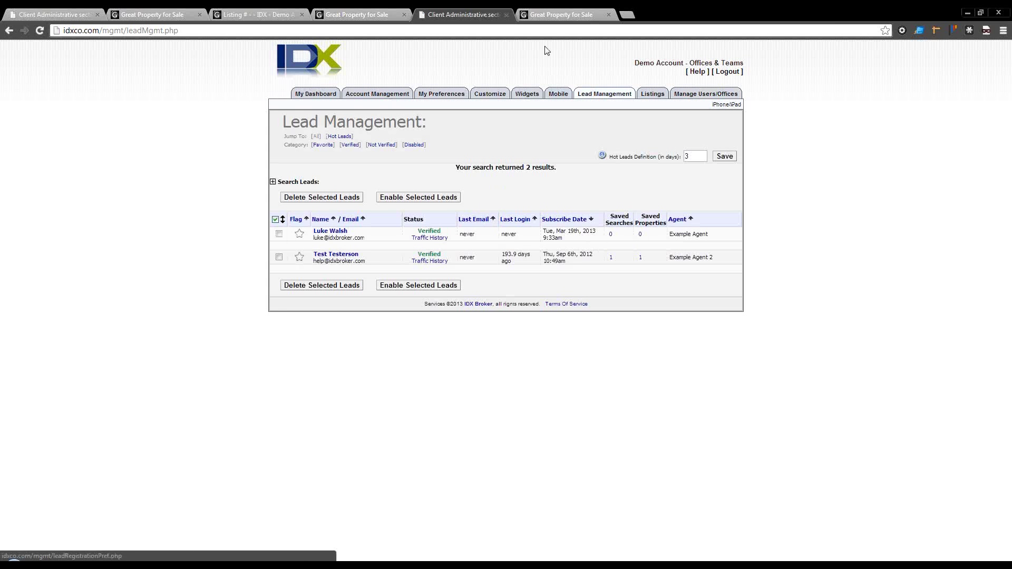
click(557, 15)
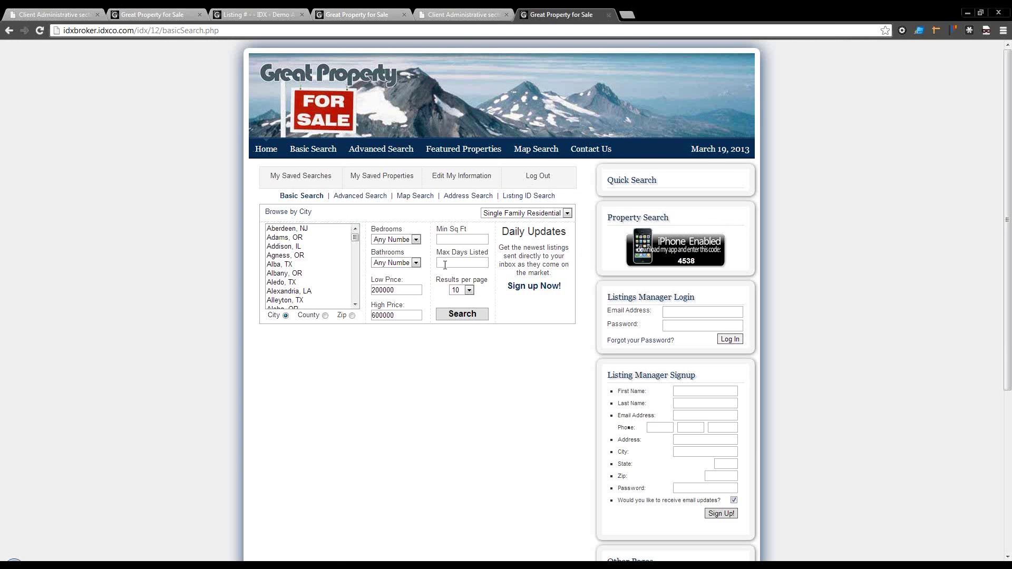
Step: Run a basic property search narrowed to the city of Ashland
click(463, 314)
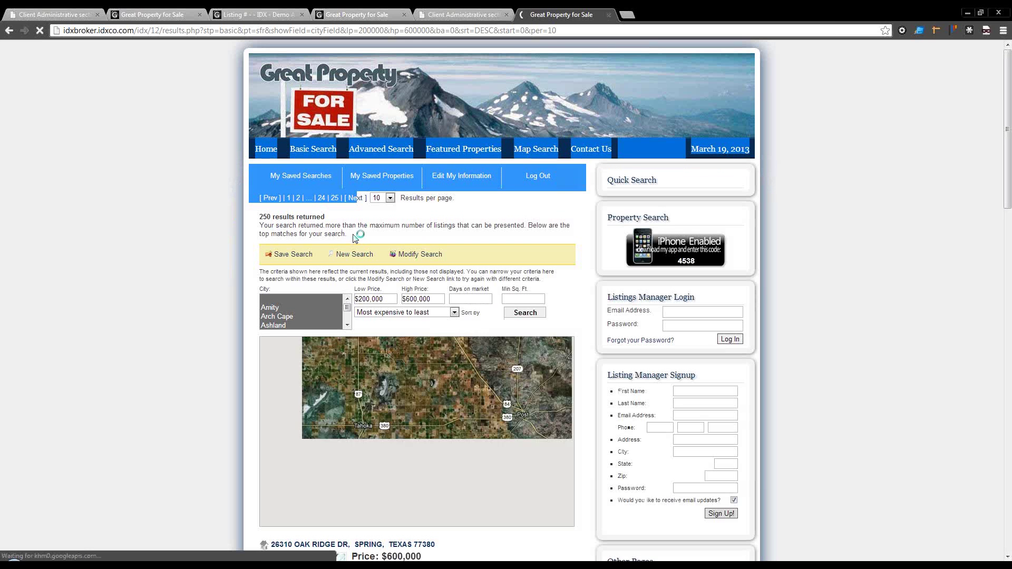
scroll(313, 246, down, 1)
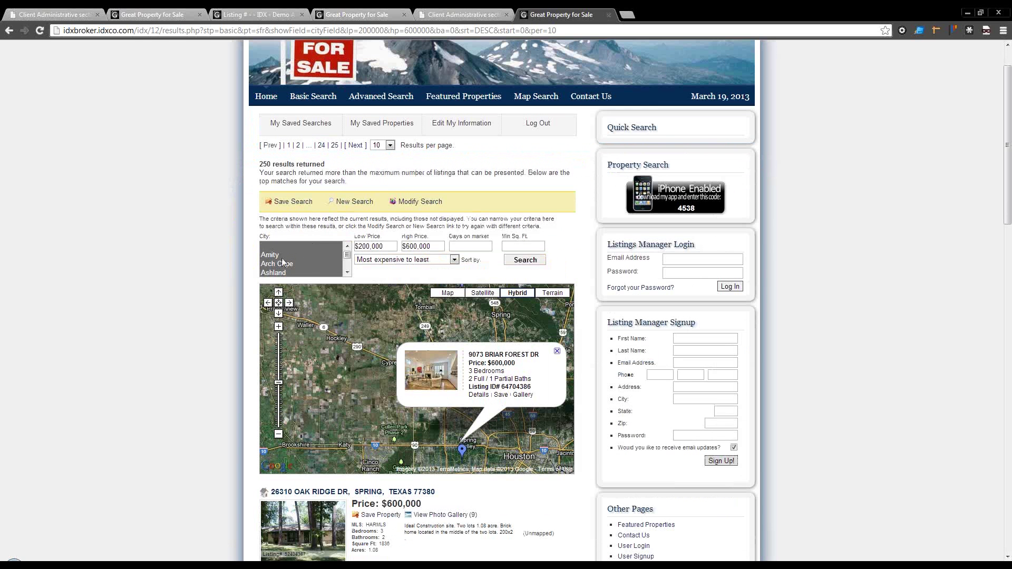
click(283, 272)
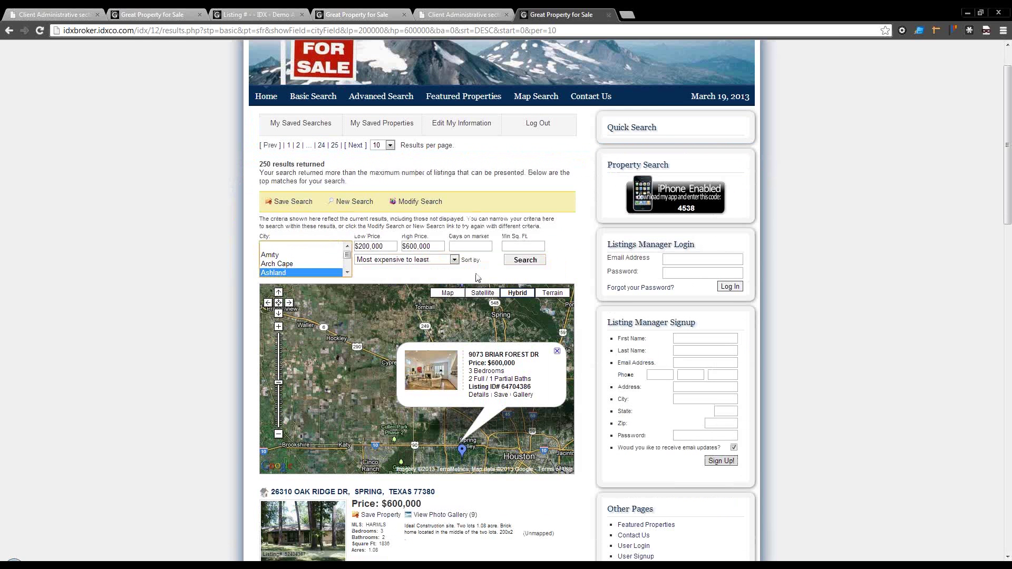
click(520, 261)
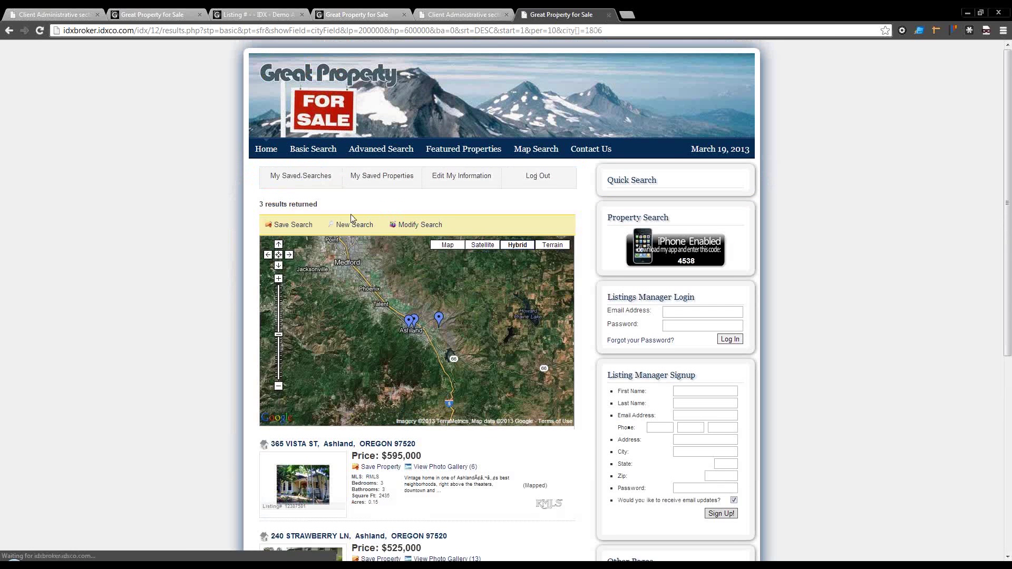
Step: Save the Ashland search by logging in with the lead's e-mail, then view My Saved Searches
click(297, 228)
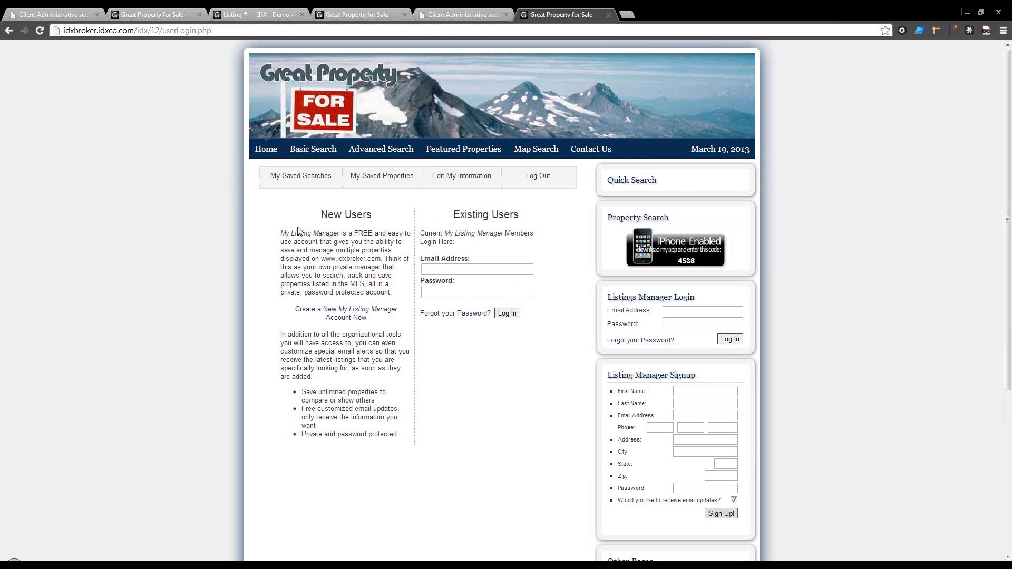
click(474, 268)
click(451, 267)
click(454, 280)
click(501, 314)
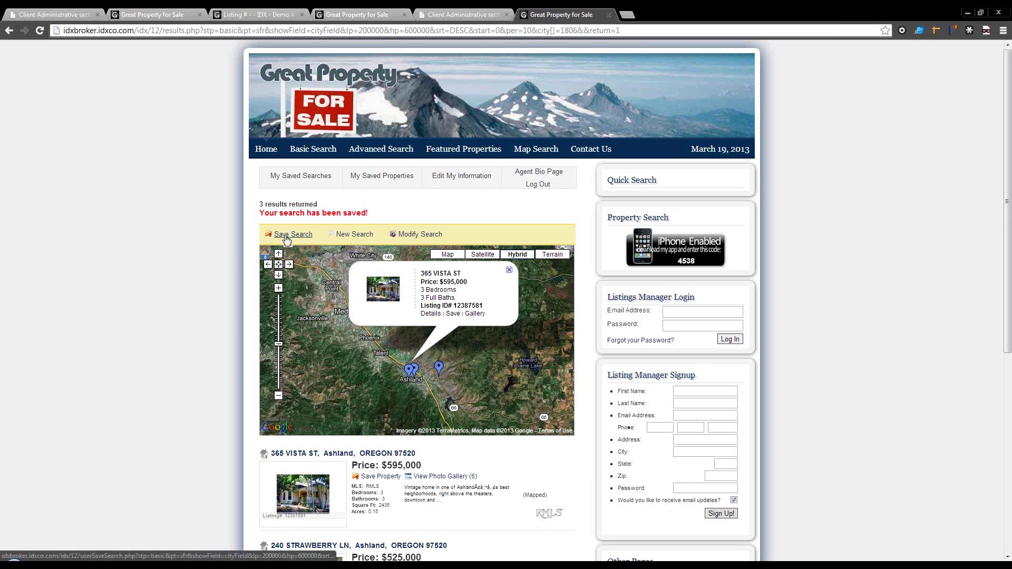
click(307, 178)
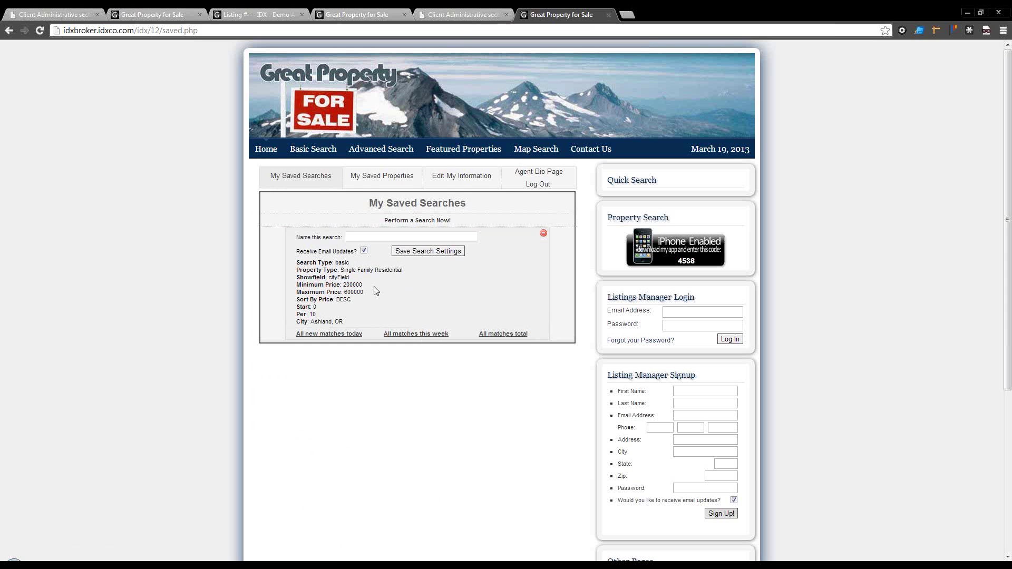
Step: Show today's new matches for the saved Ashland search and glance at the admin tab
click(343, 335)
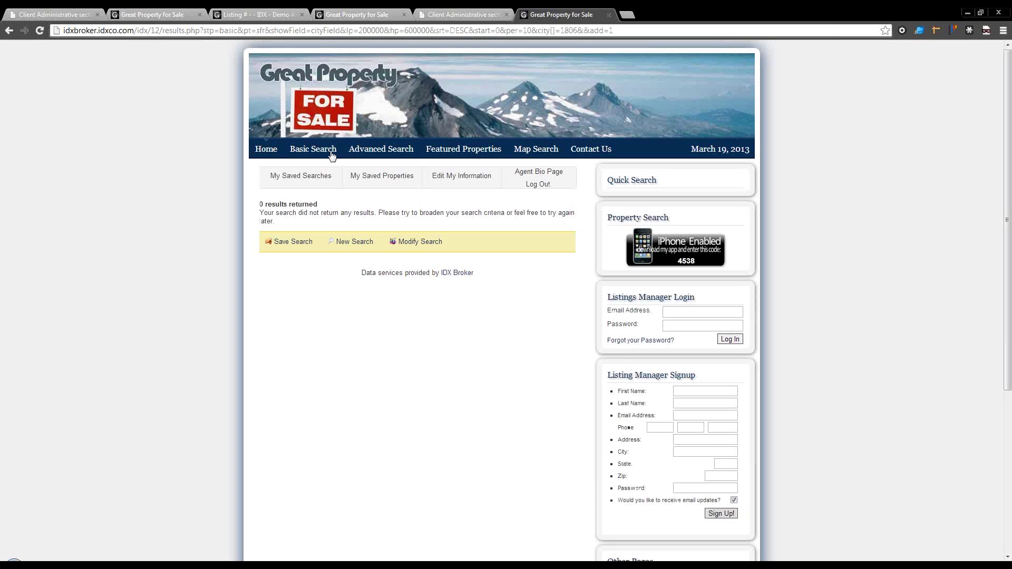
click(456, 14)
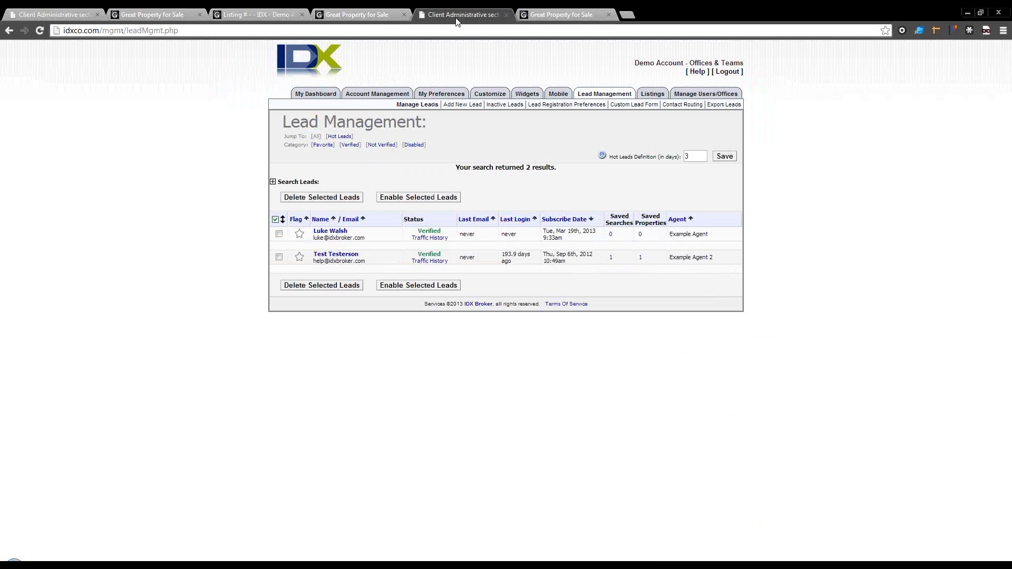
click(533, 14)
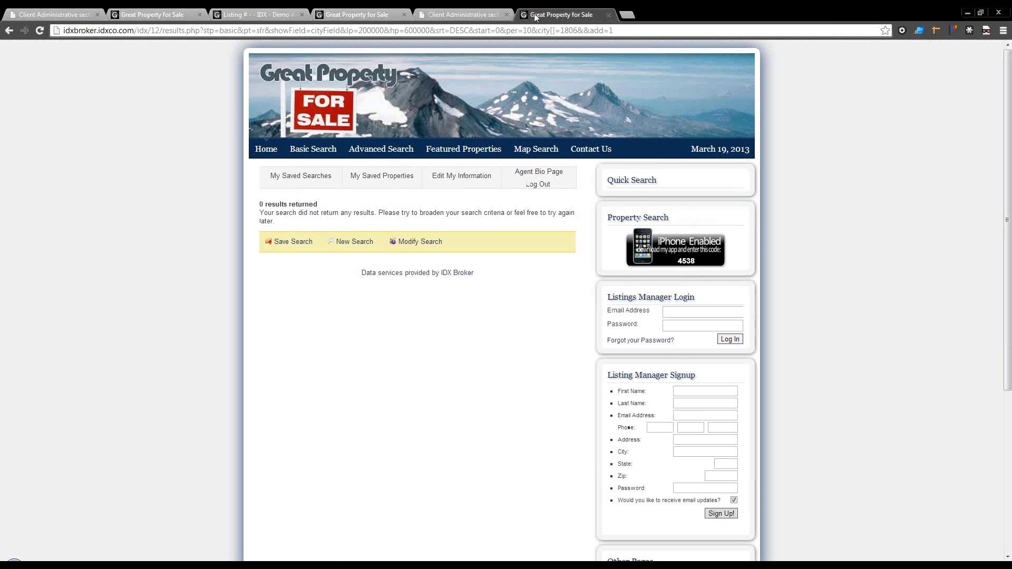
Step: Review My Saved Searches and the empty My Saved Properties, then choose 'Perform a Search Now!'
click(300, 174)
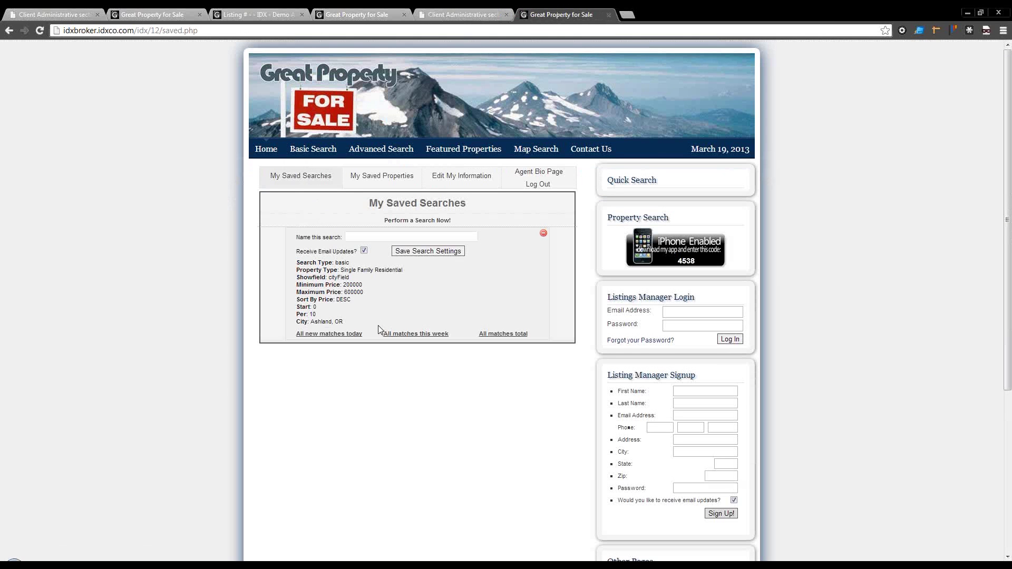
click(392, 178)
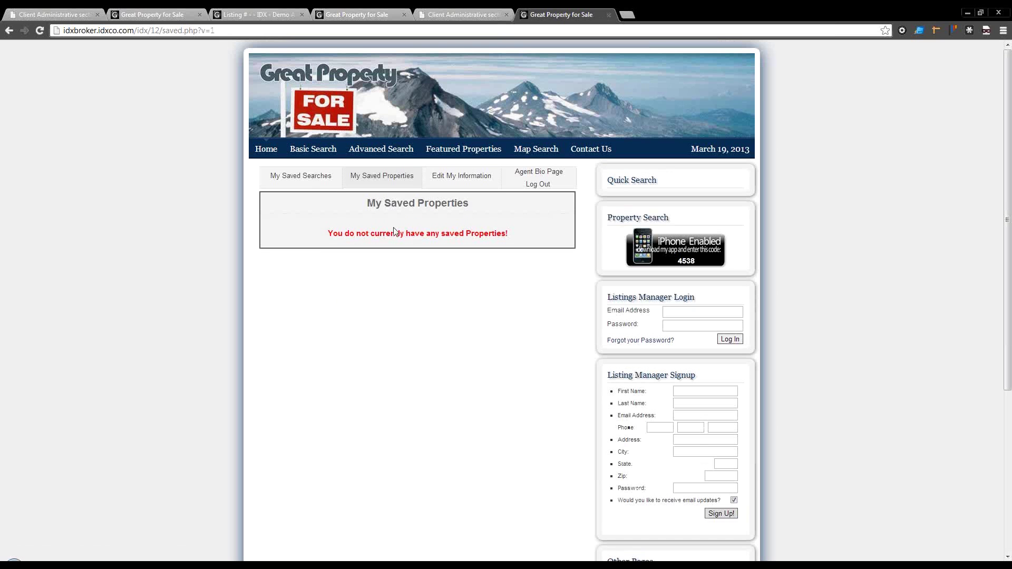
click(312, 178)
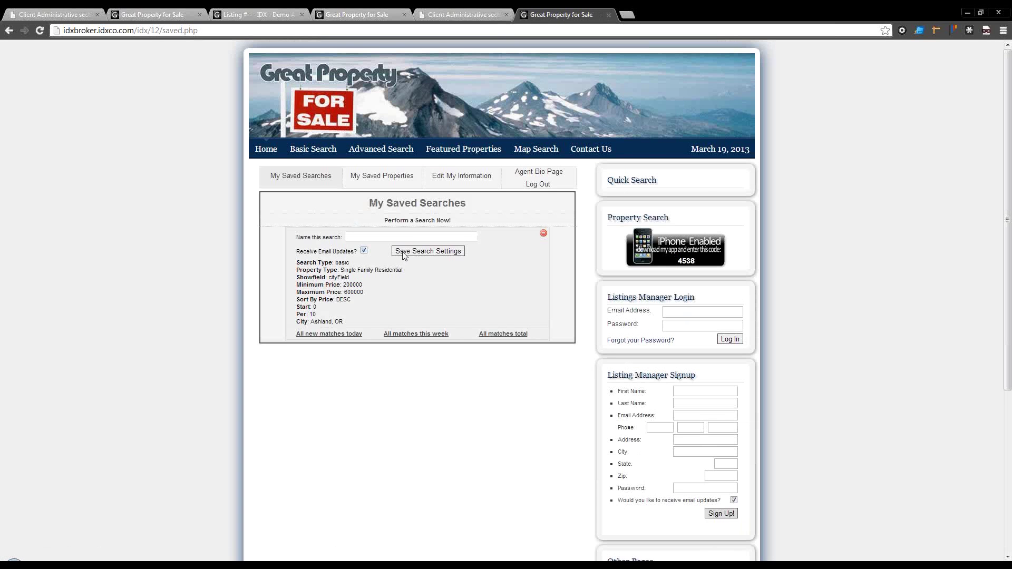
click(407, 222)
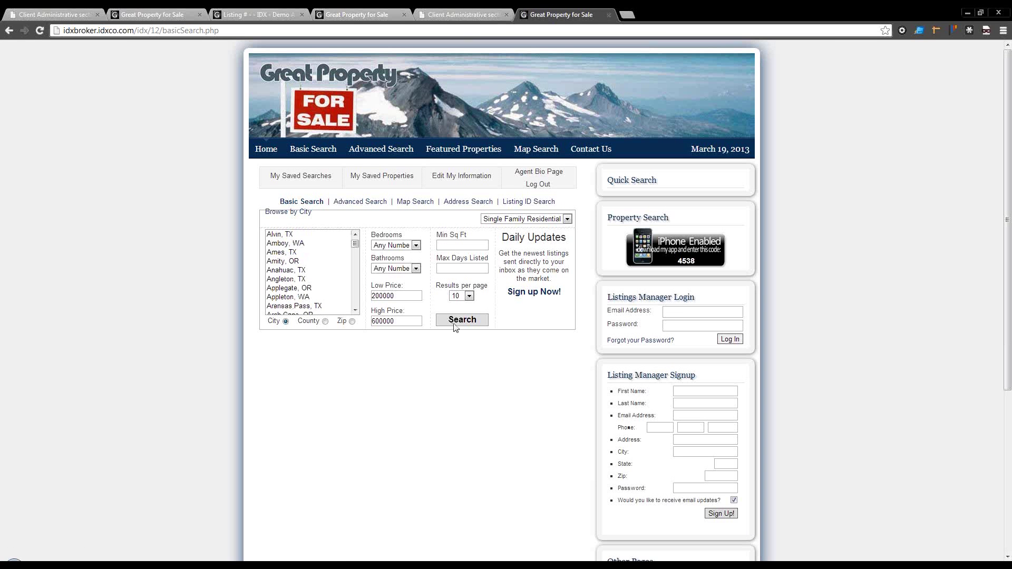
Step: Switch to map search and zoom the map out to find listings
click(414, 203)
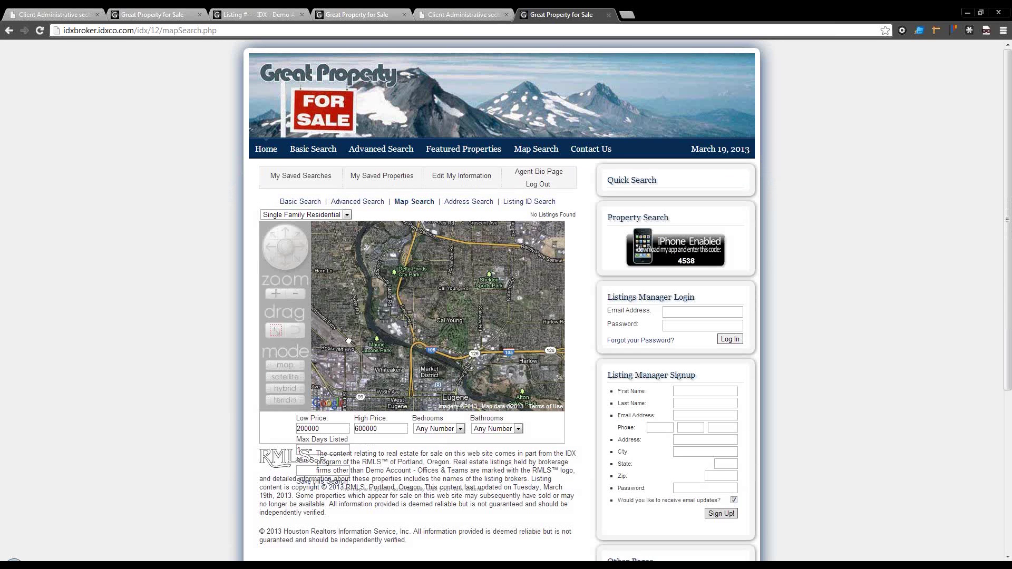
click(292, 294)
click(293, 294)
click(293, 294)
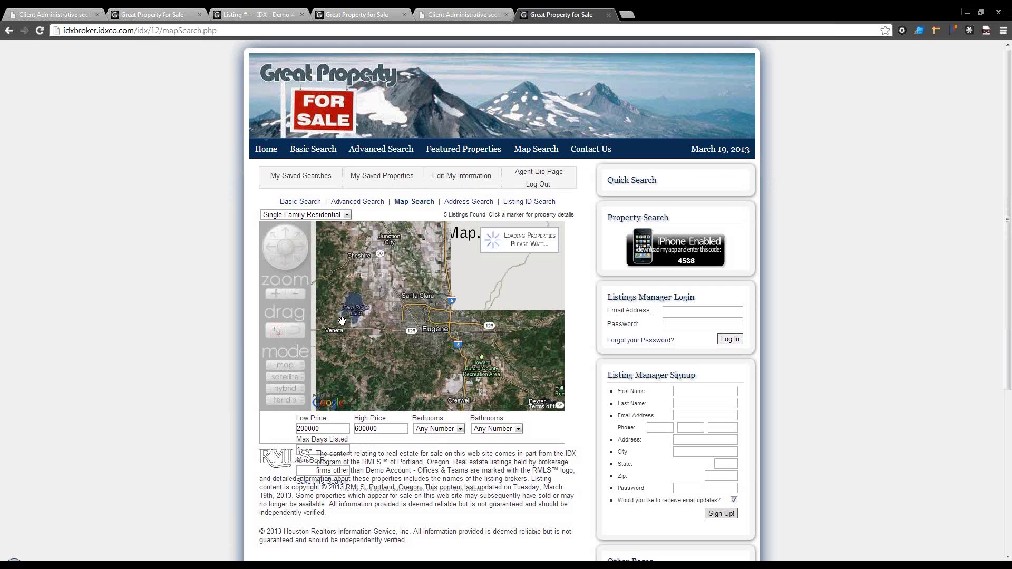
click(439, 344)
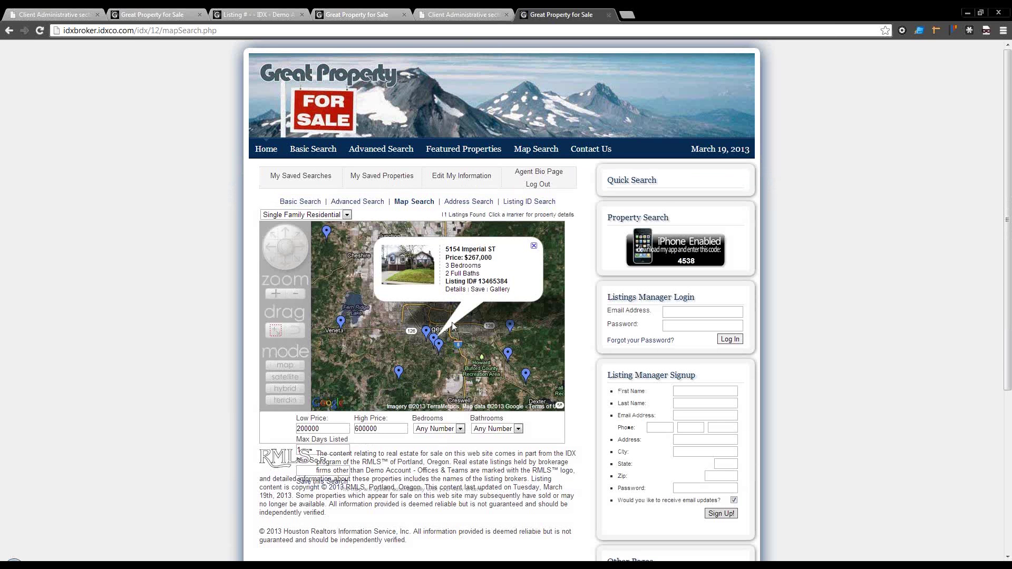
click(478, 291)
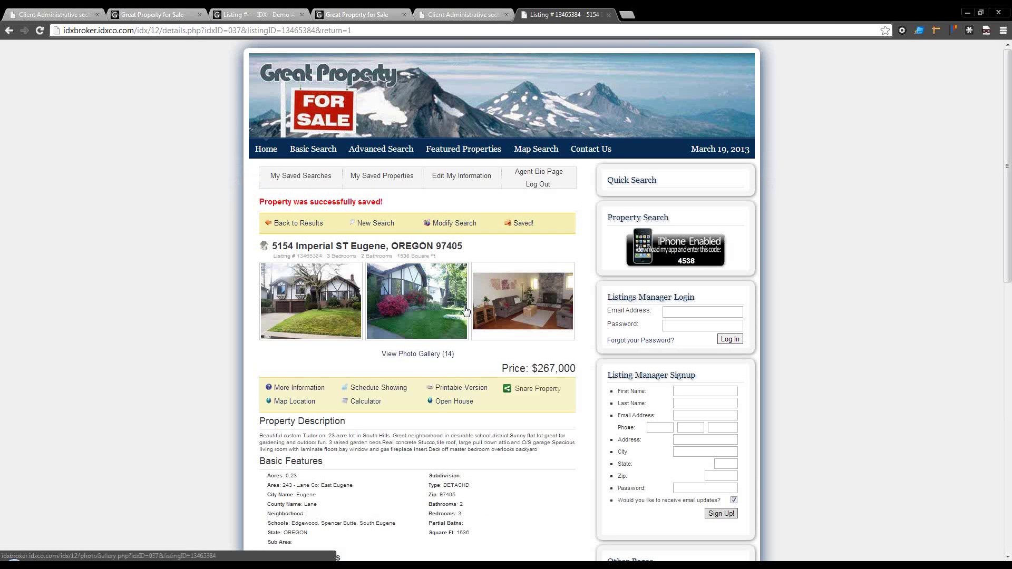
click(391, 180)
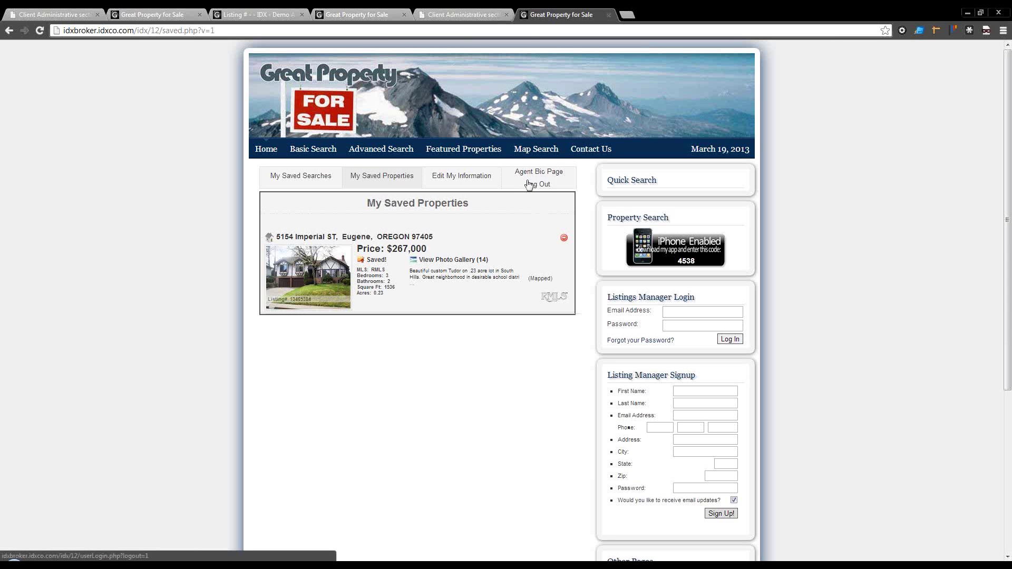
Step: Return to the admin Lead Management tab listing the two verified leads
click(460, 14)
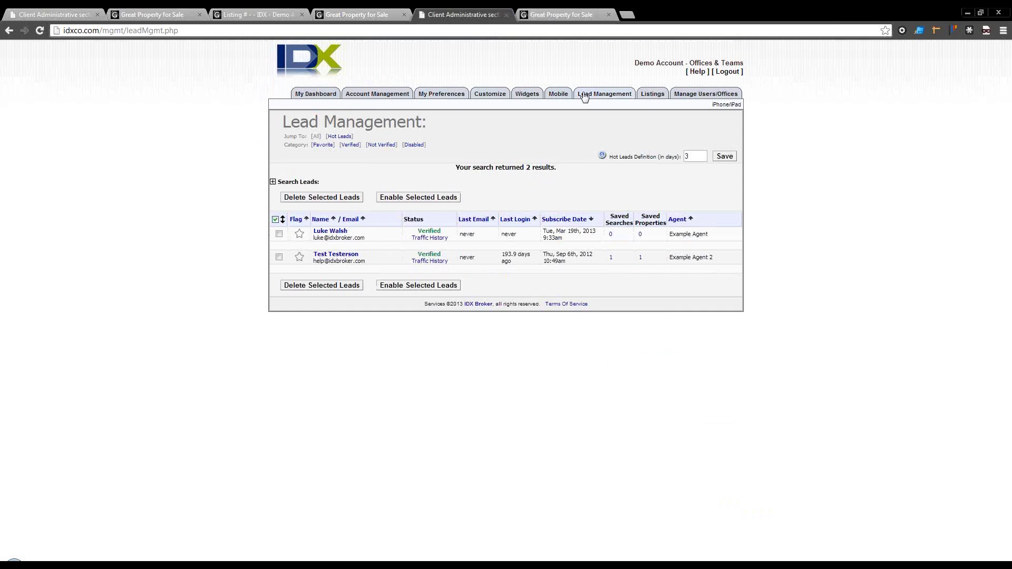
mouse_move(586, 97)
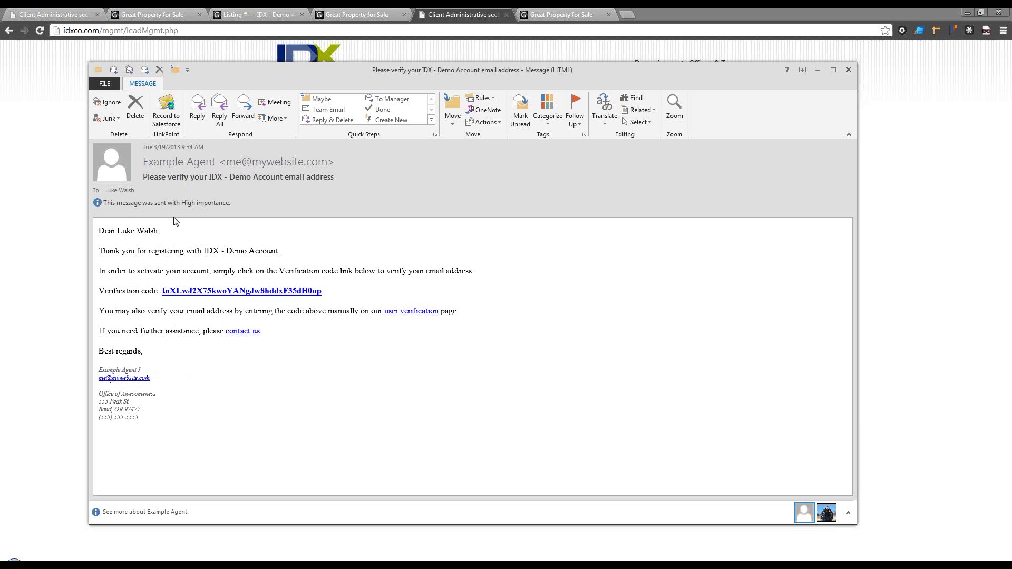
Step: Highlight the registration thank-you sentence, then close the verification email window
drag(124, 250, 195, 258)
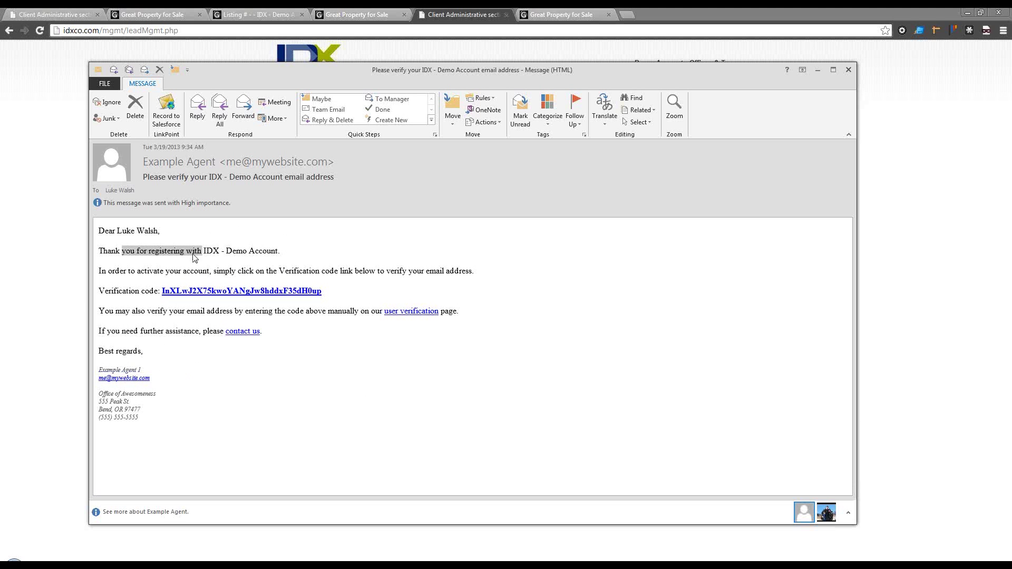
click(185, 265)
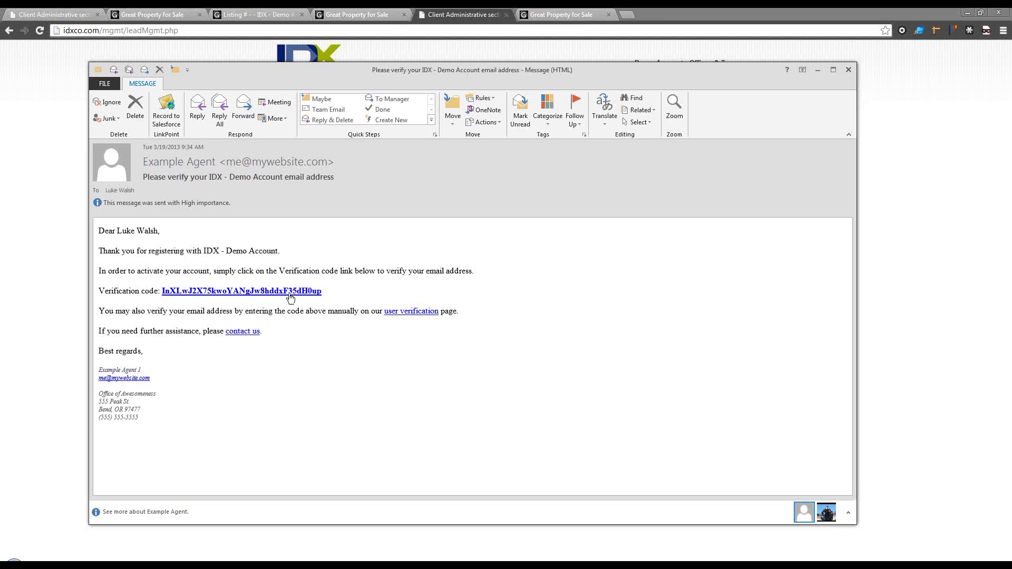
click(851, 72)
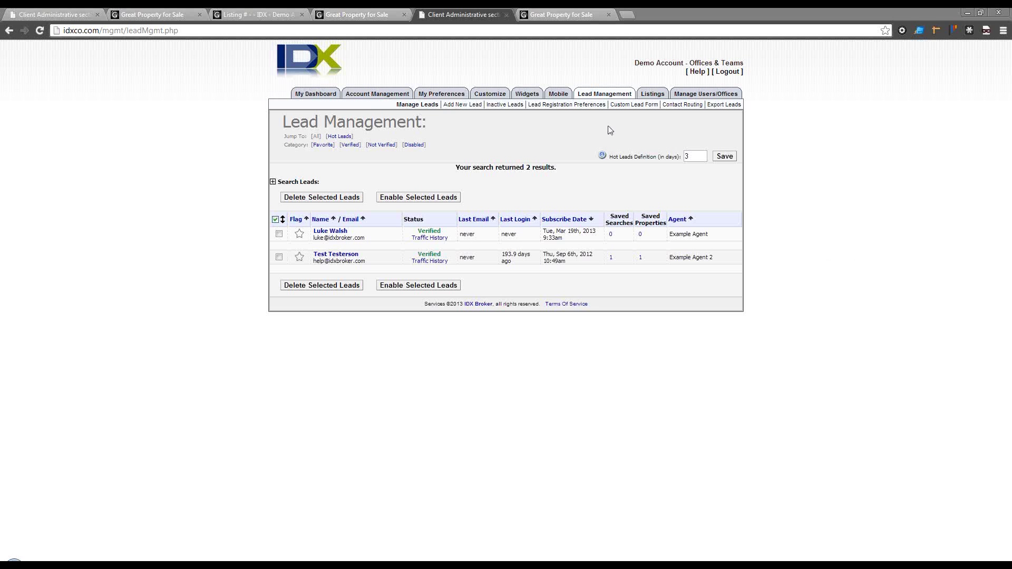
Step: Set the Property Showcase to 3 rows and update the layout
click(525, 96)
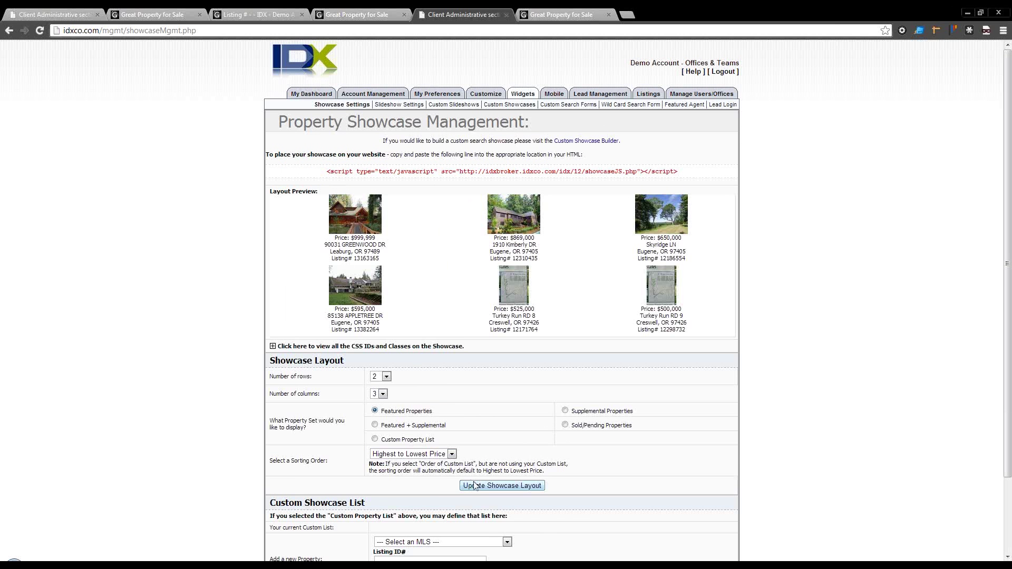
scroll(474, 484, down, 1)
click(385, 324)
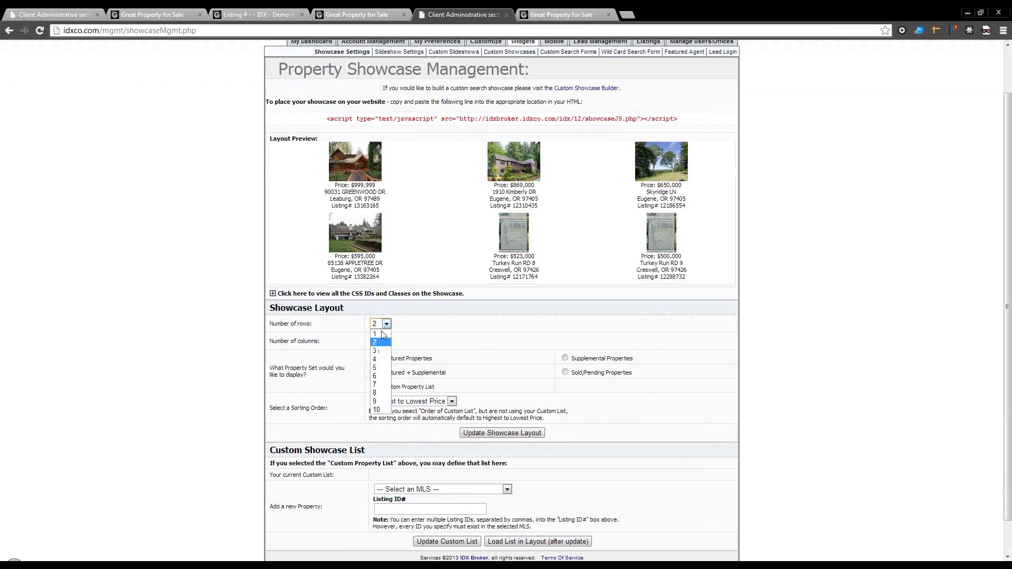
click(381, 351)
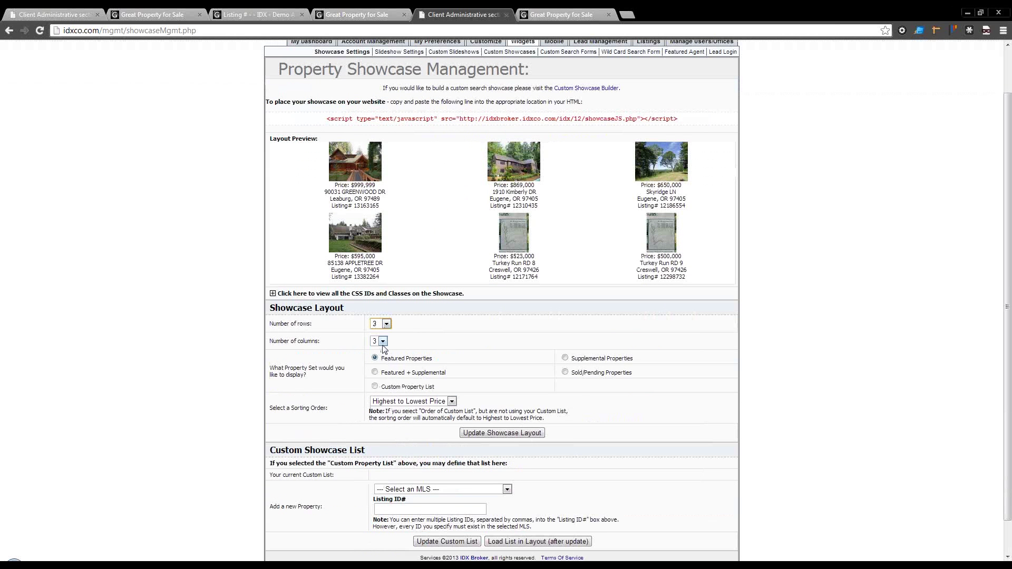
click(509, 434)
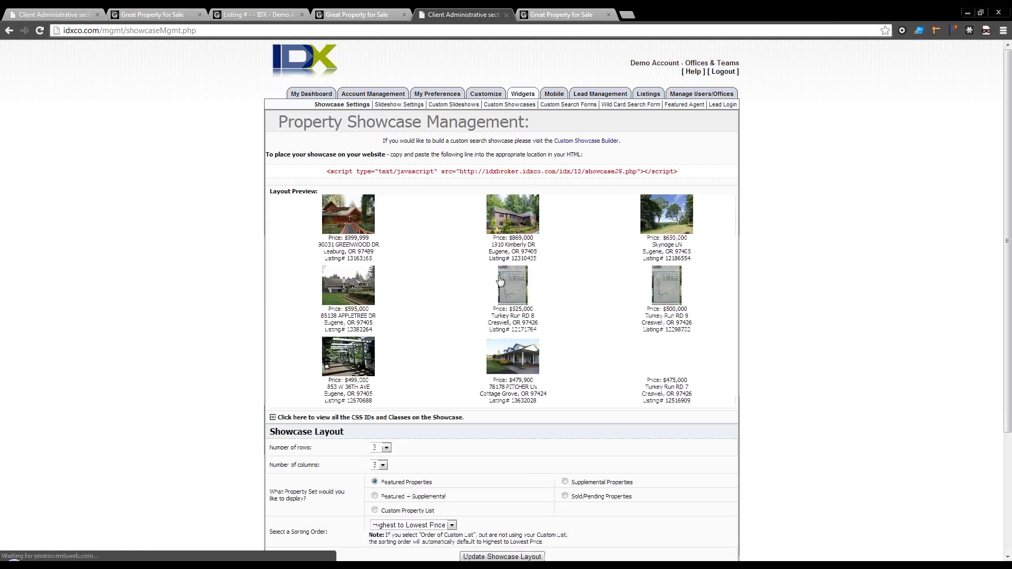
Step: Try a single-column showcase layout and review its CSS IDs and classes
click(383, 465)
click(379, 484)
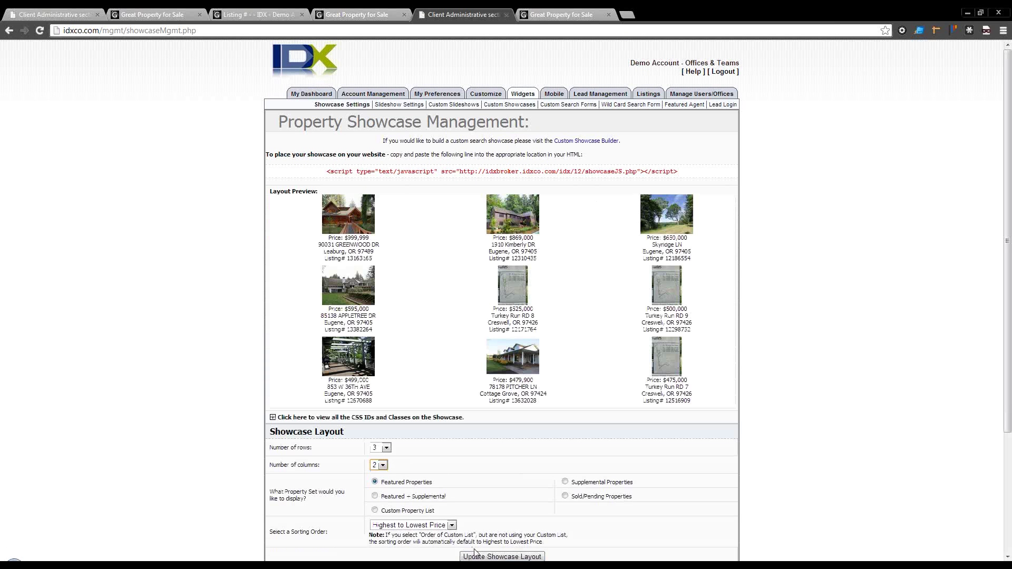
click(383, 466)
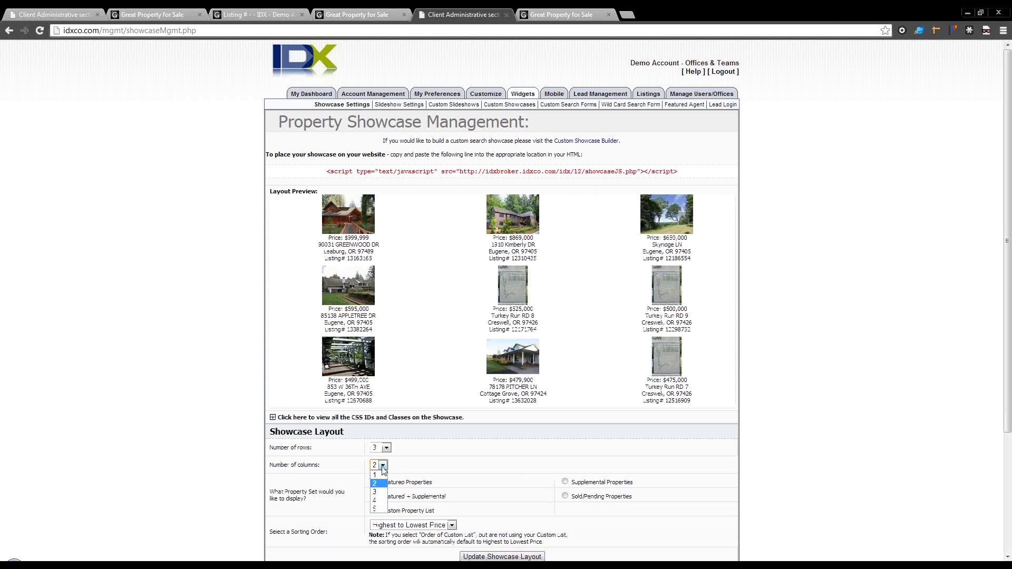
click(377, 475)
click(502, 557)
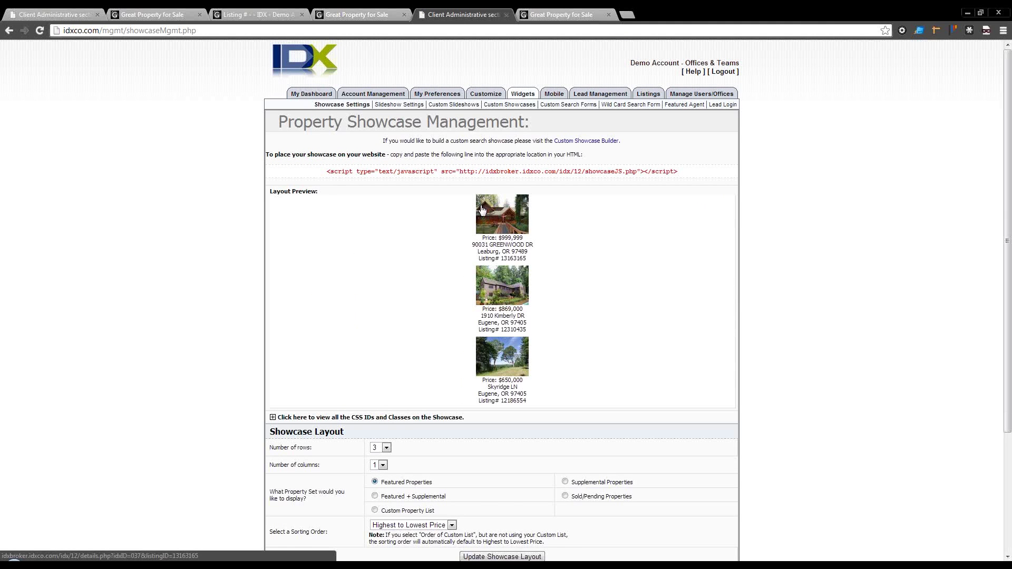
scroll(410, 424, down, 2)
scroll(435, 406, down, 1)
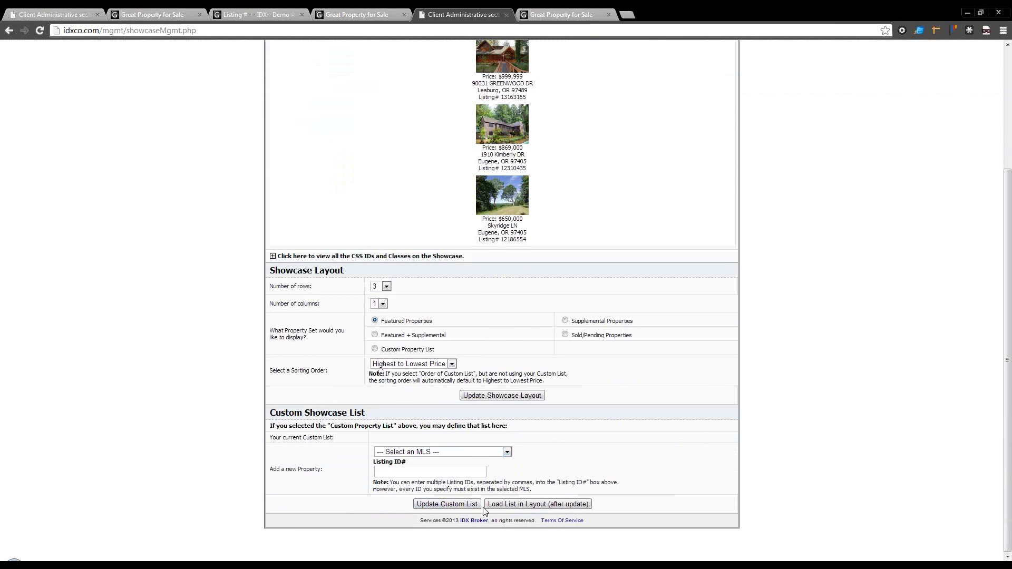
scroll(469, 478, up, 2)
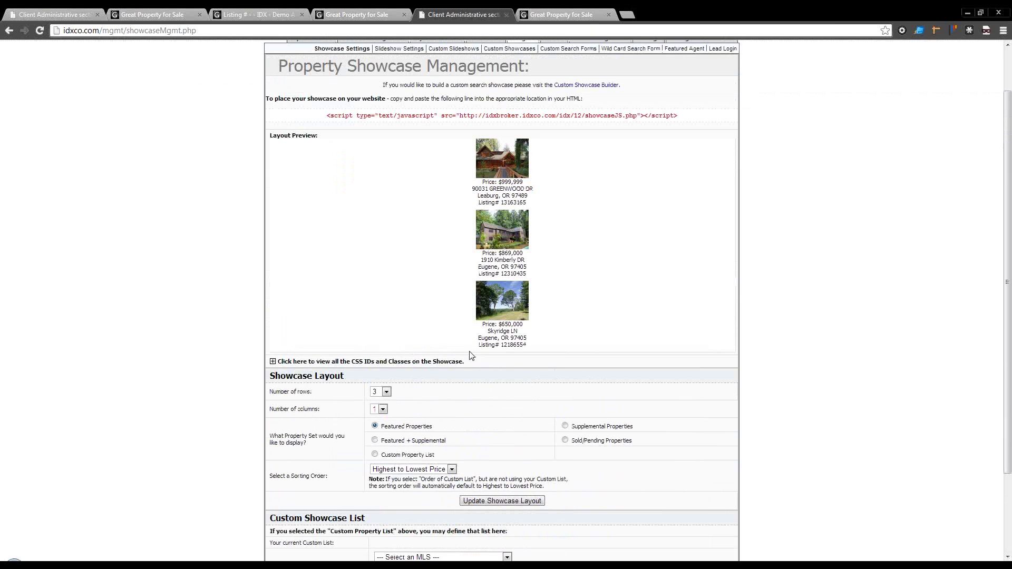
click(273, 362)
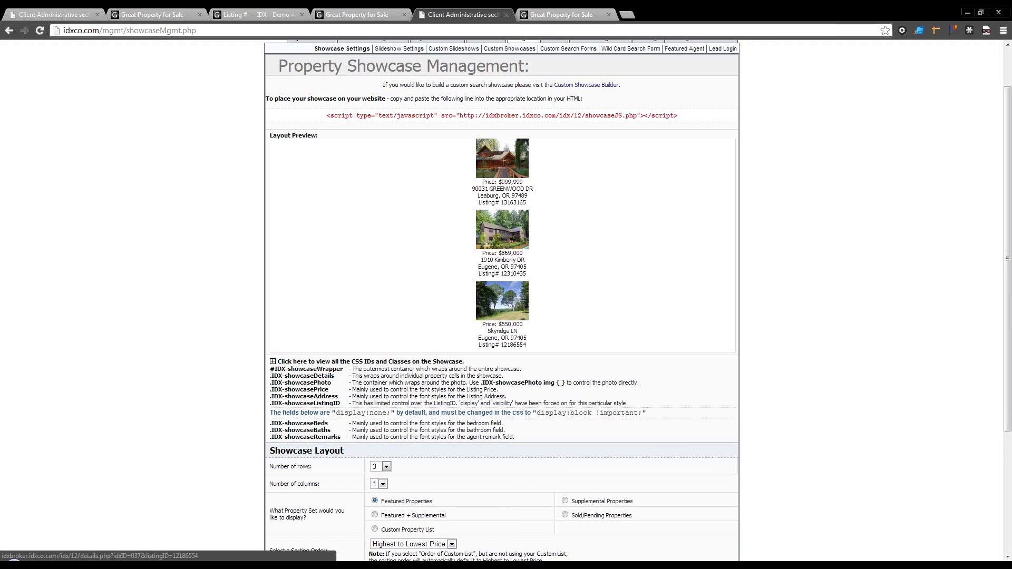
Step: Set the showcase back to 2 columns and apply the 3-by-2 layout
click(382, 483)
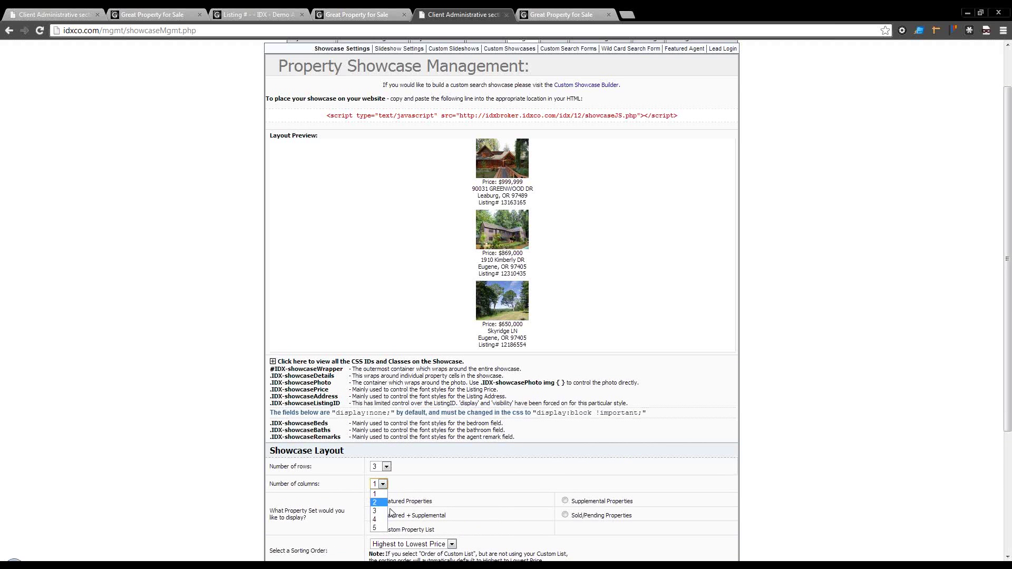
click(386, 504)
scroll(489, 500, down, 2)
click(513, 470)
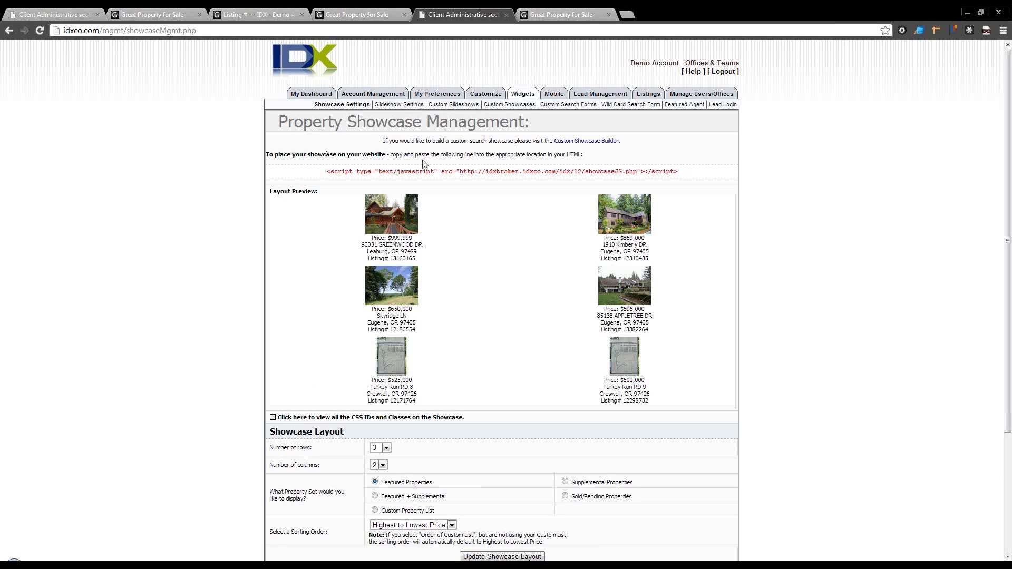
drag(328, 172, 687, 174)
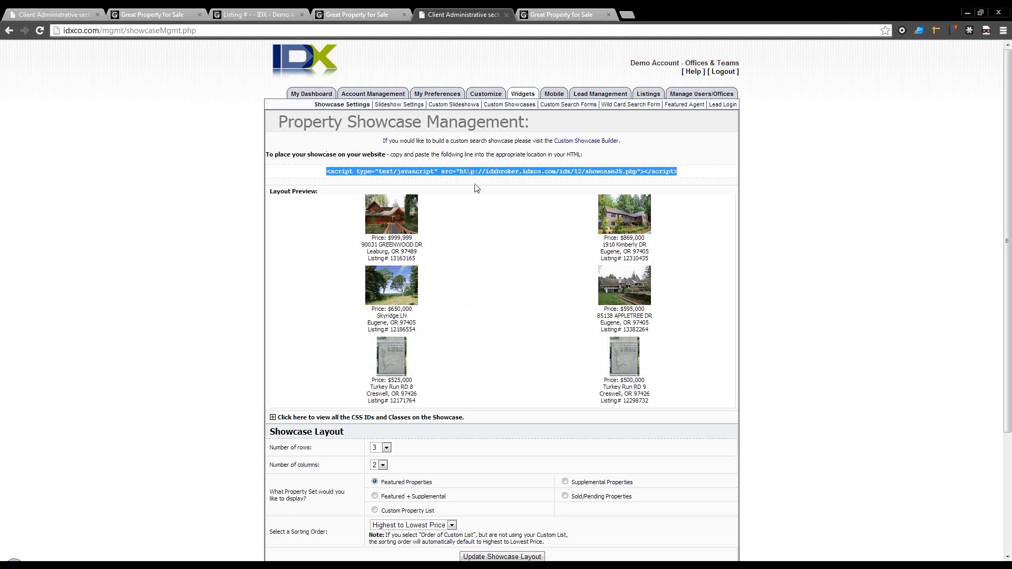
right_click(389, 228)
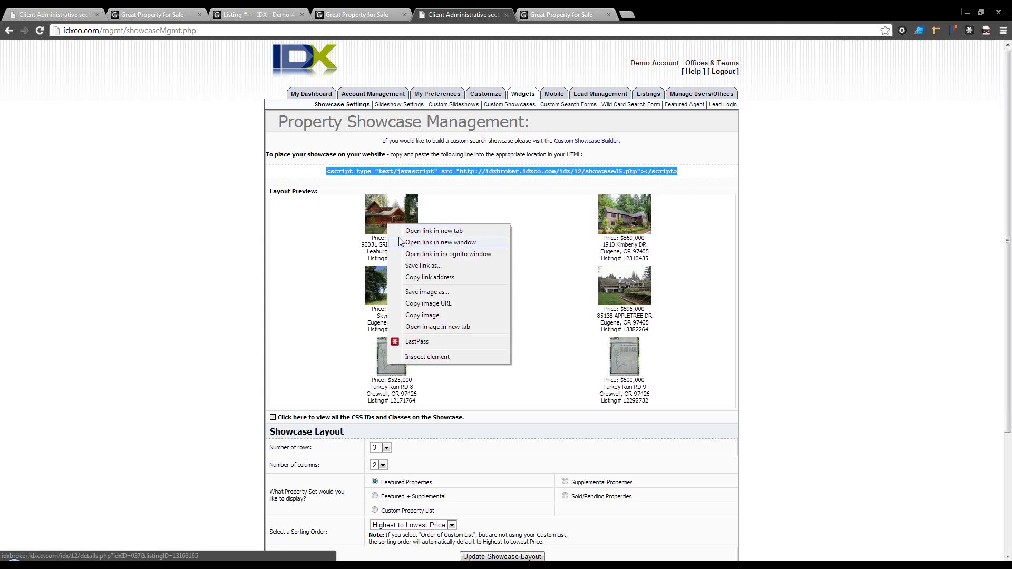
click(403, 235)
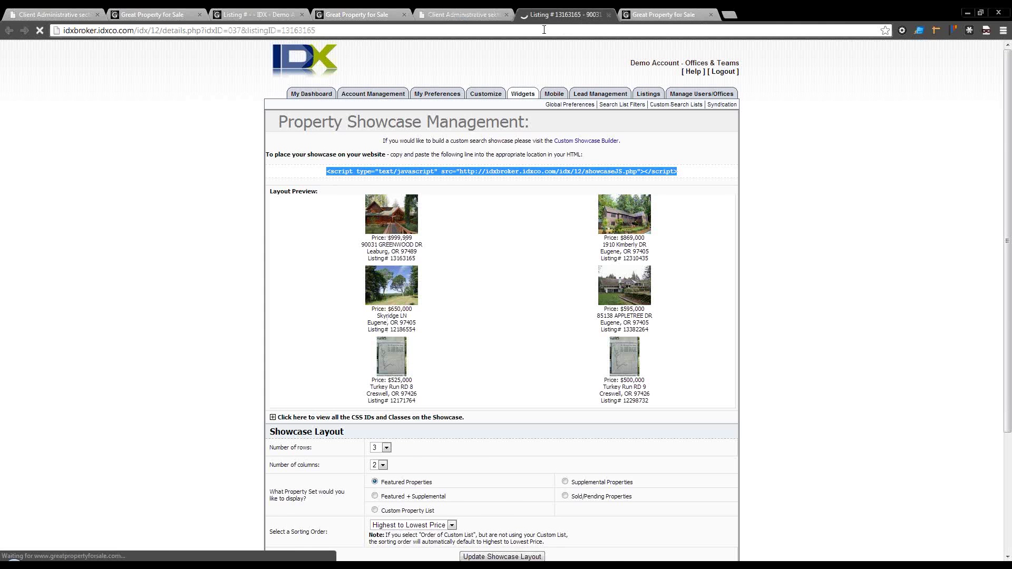
key(ctrl+Tab)
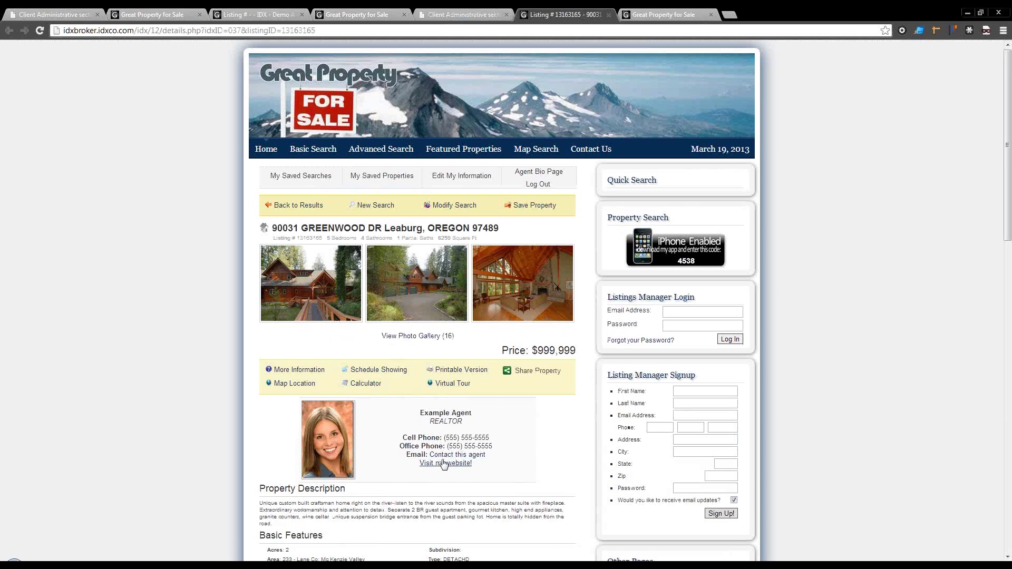
click(466, 13)
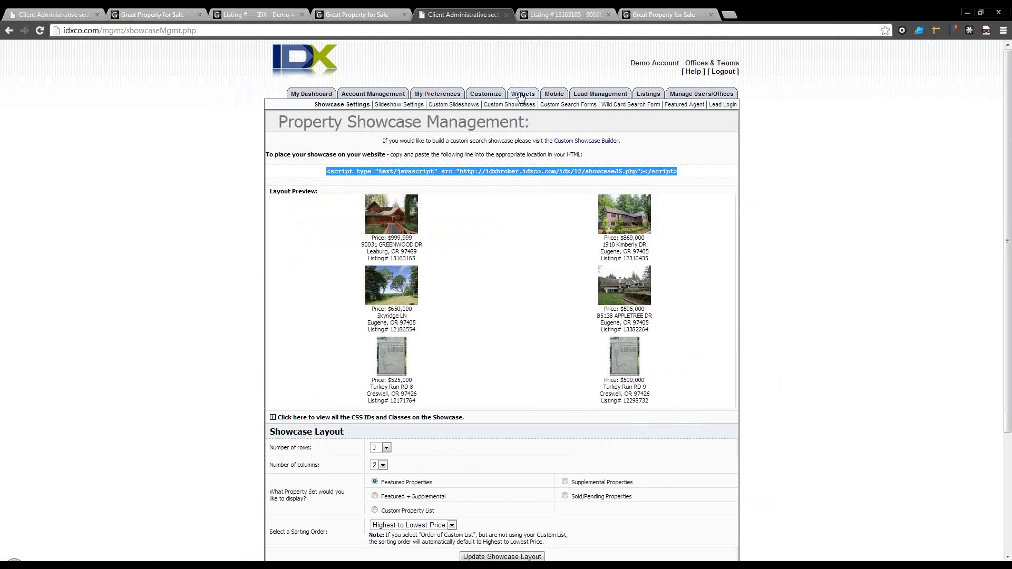
Step: Open the Featured Agent widget, select its embed script, and toggle the CSS IDs and classes
click(669, 105)
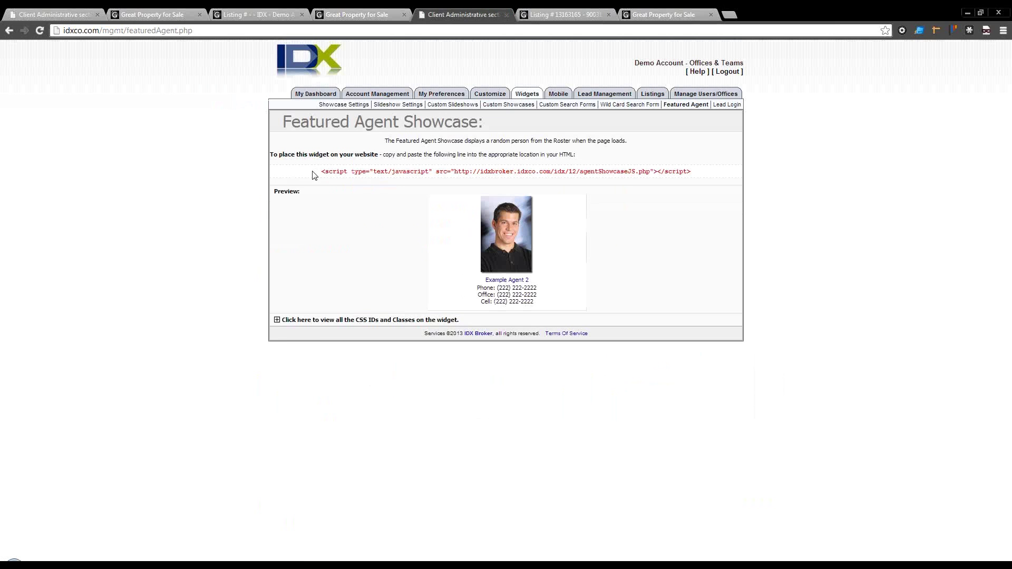
drag(320, 174, 671, 201)
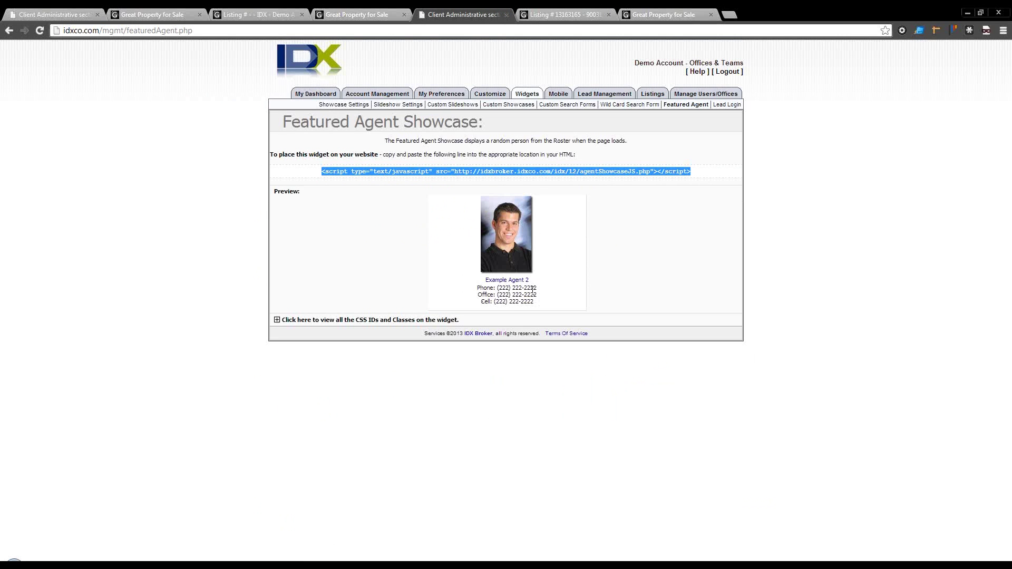
click(273, 320)
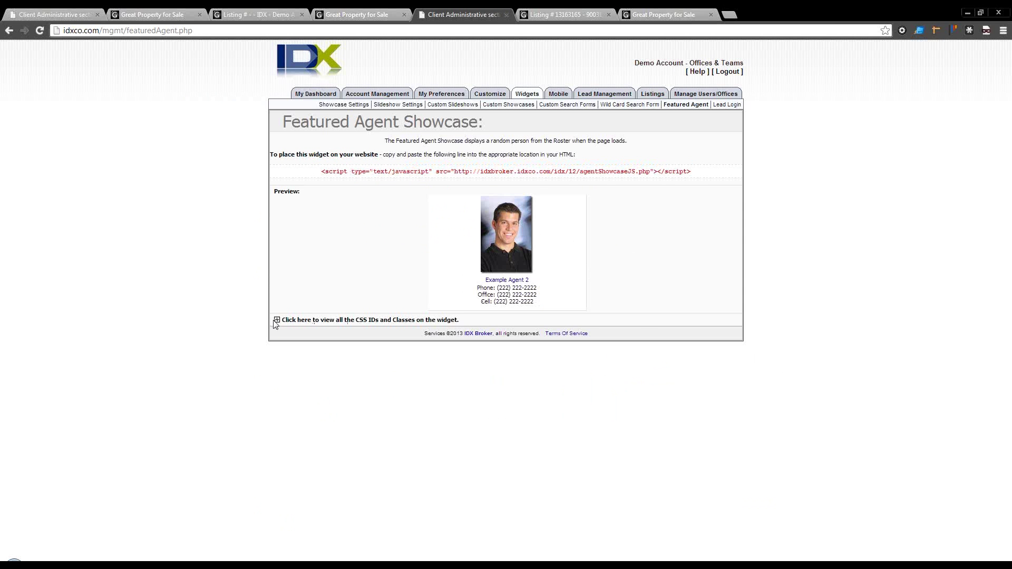
click(277, 321)
click(277, 321)
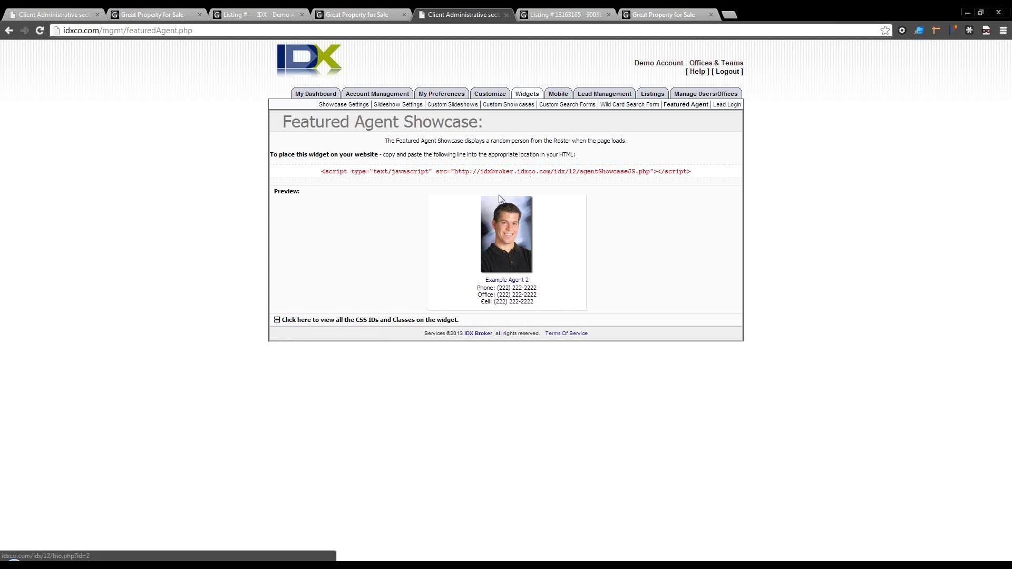
drag(322, 172, 691, 171)
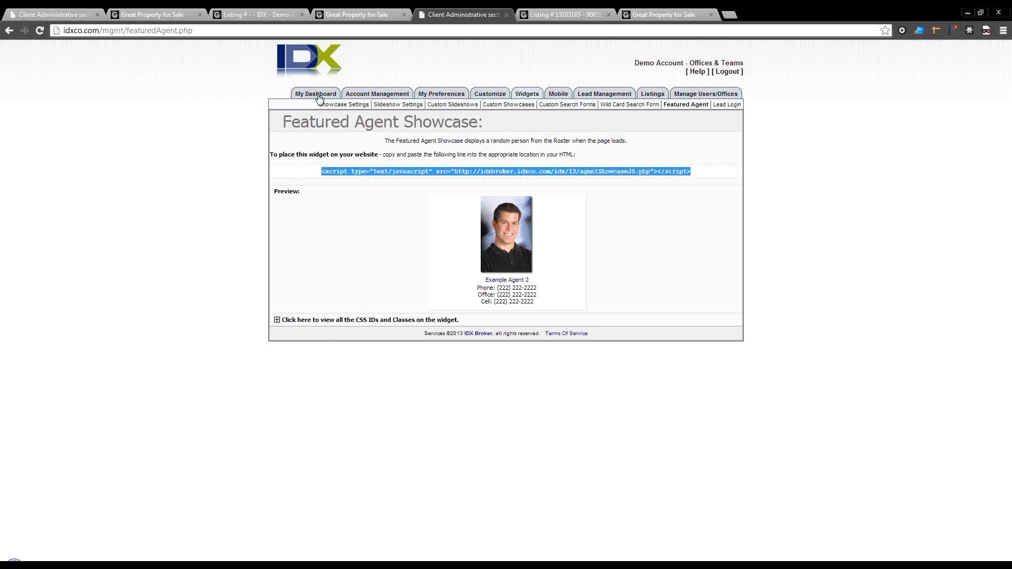
Step: Go to the Contact Routing settings under Lead Management
mouse_move(372, 98)
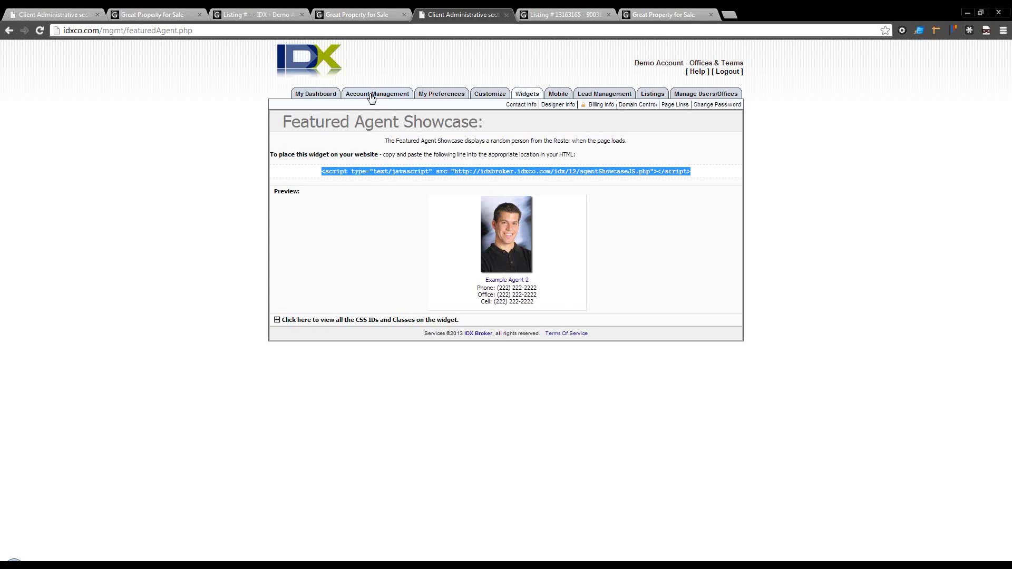
mouse_move(652, 96)
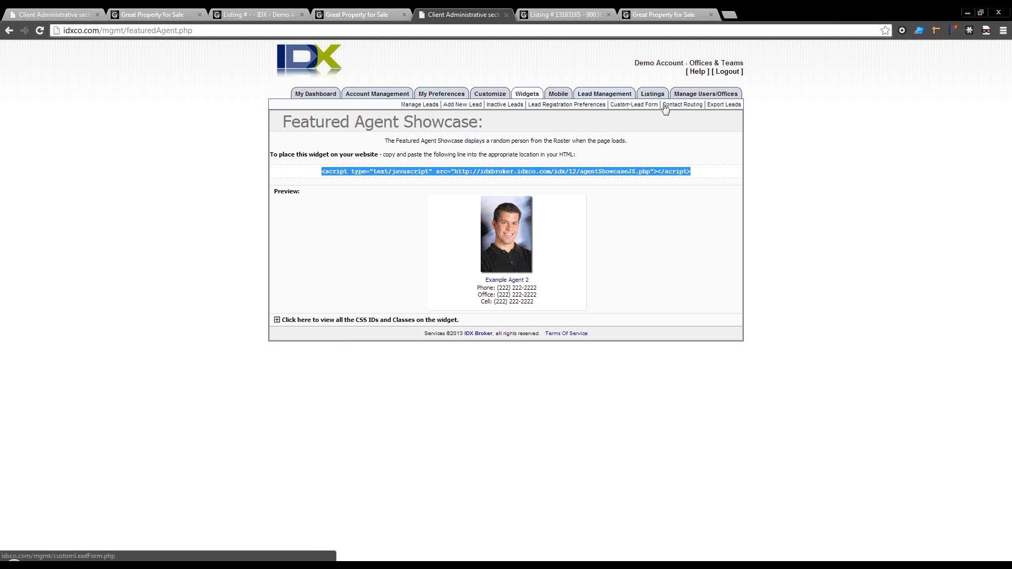
click(683, 105)
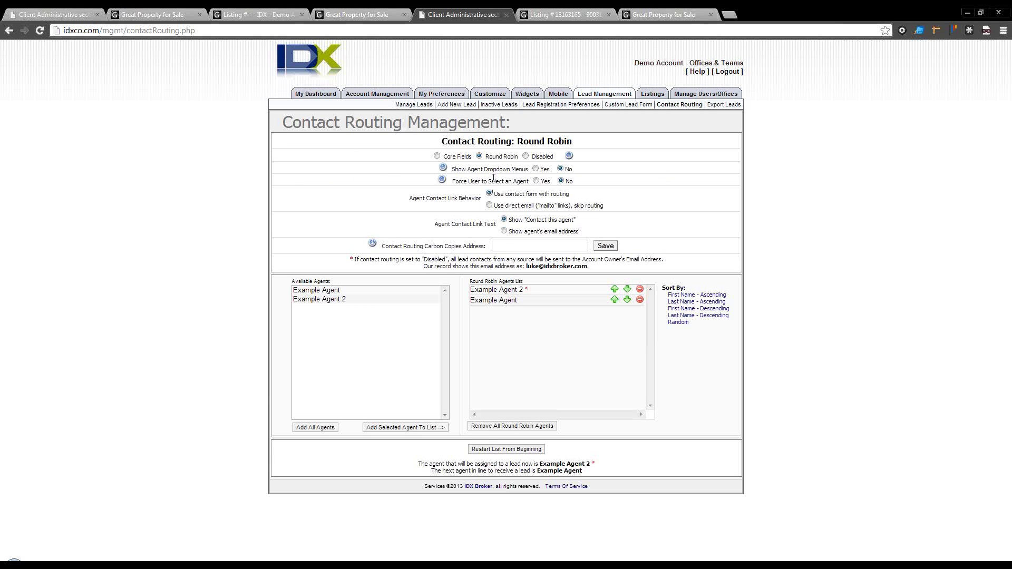
Step: Enter a carbon copies e-mail address and switch contact routing to Core Fields
click(505, 246)
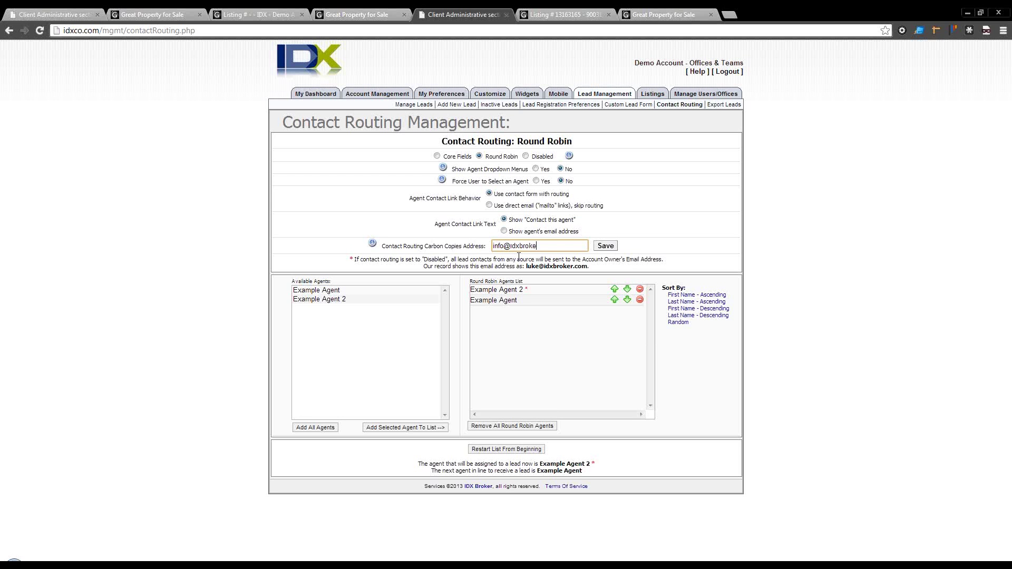
key(Tab)
click(555, 246)
click(437, 156)
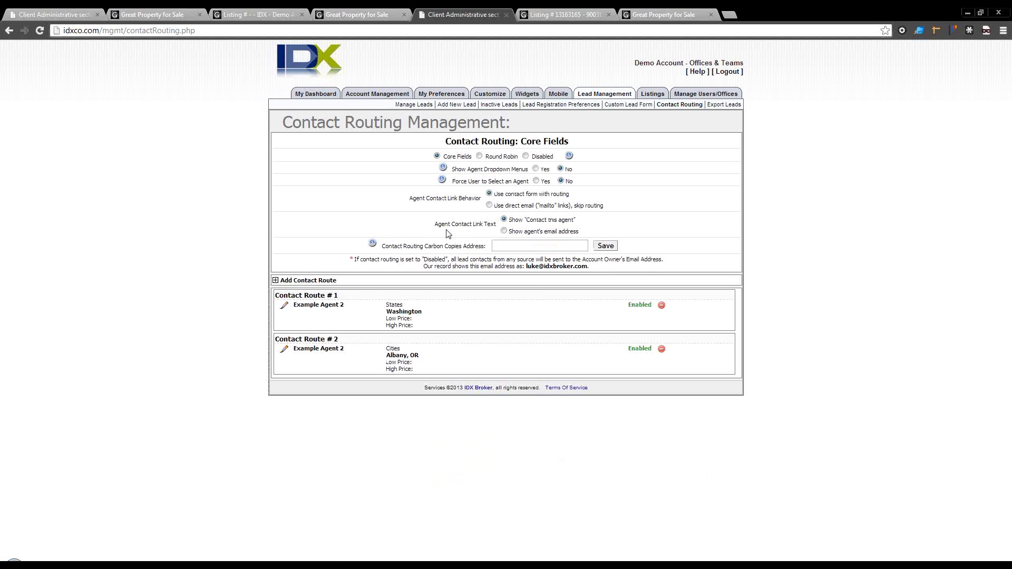
Step: Begin a new contact route assigned to Example Agent 2 covering Adams, OR
click(275, 281)
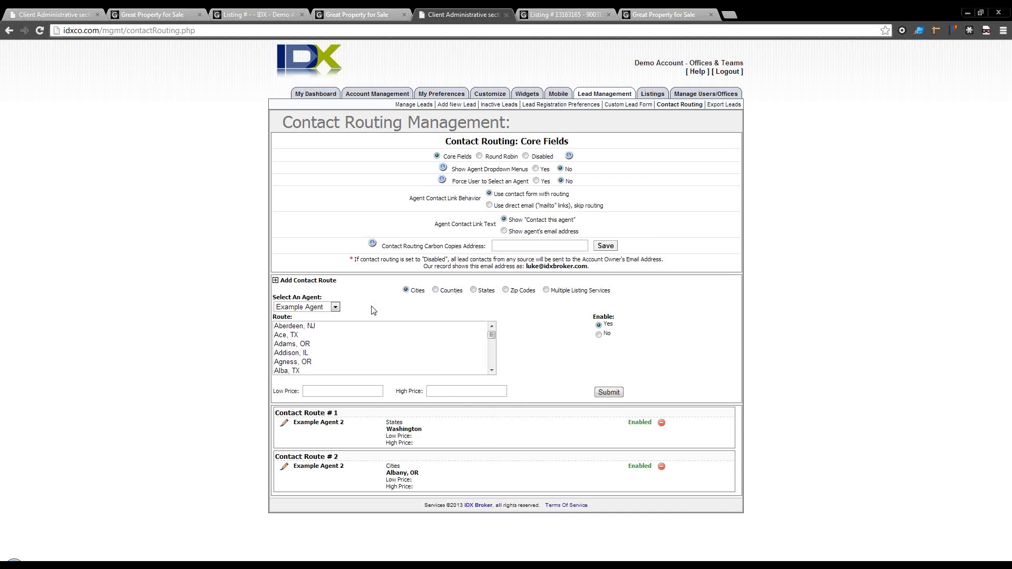
click(334, 307)
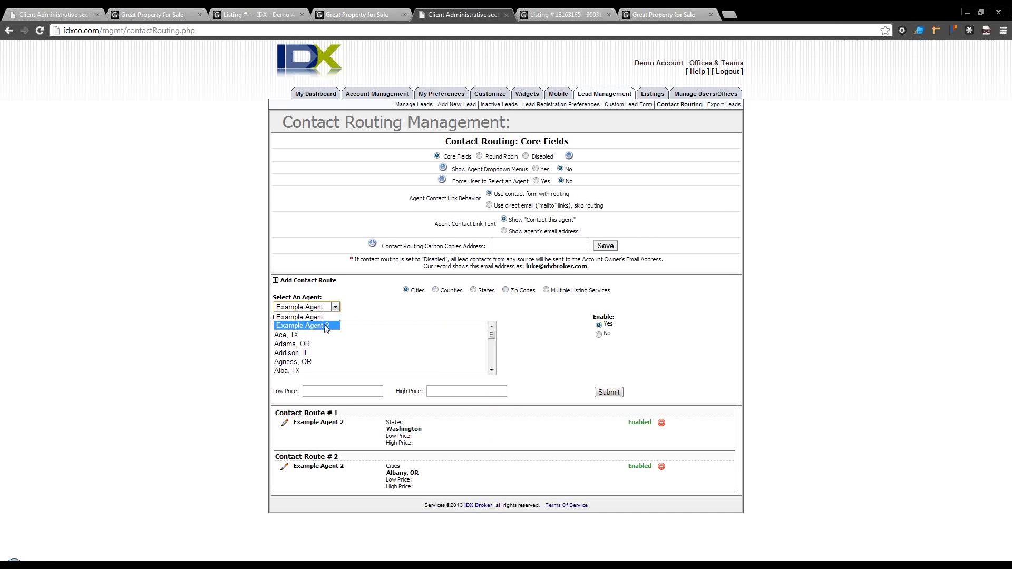
click(322, 325)
click(315, 346)
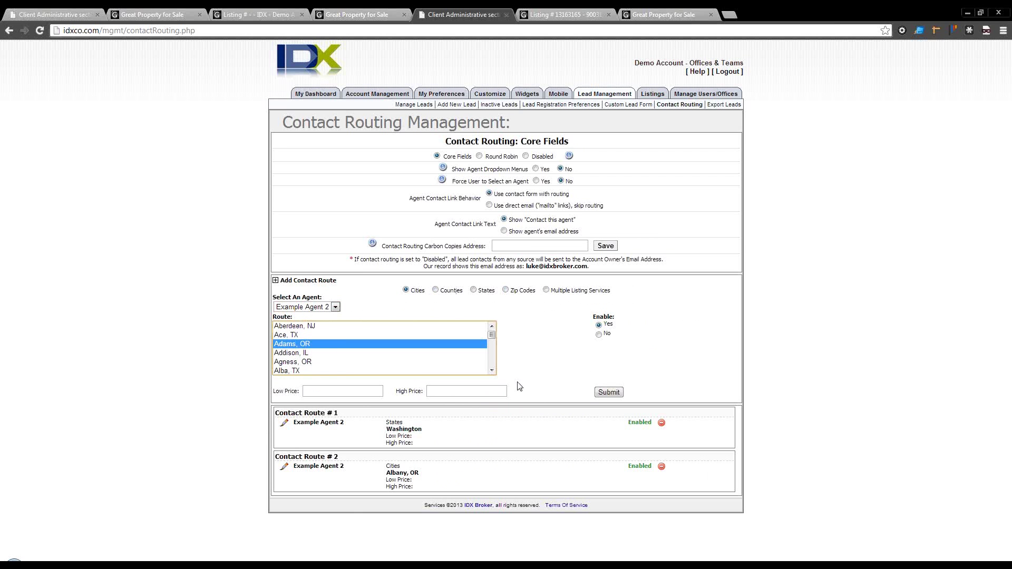
click(335, 392)
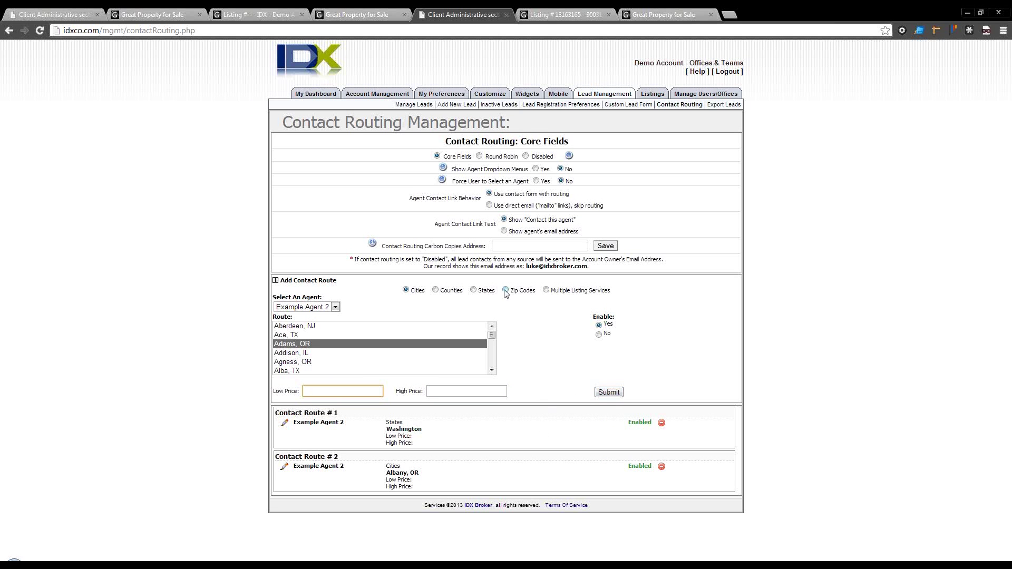
Step: Switch the route to use states, then bring up the Add New Lead form
click(473, 290)
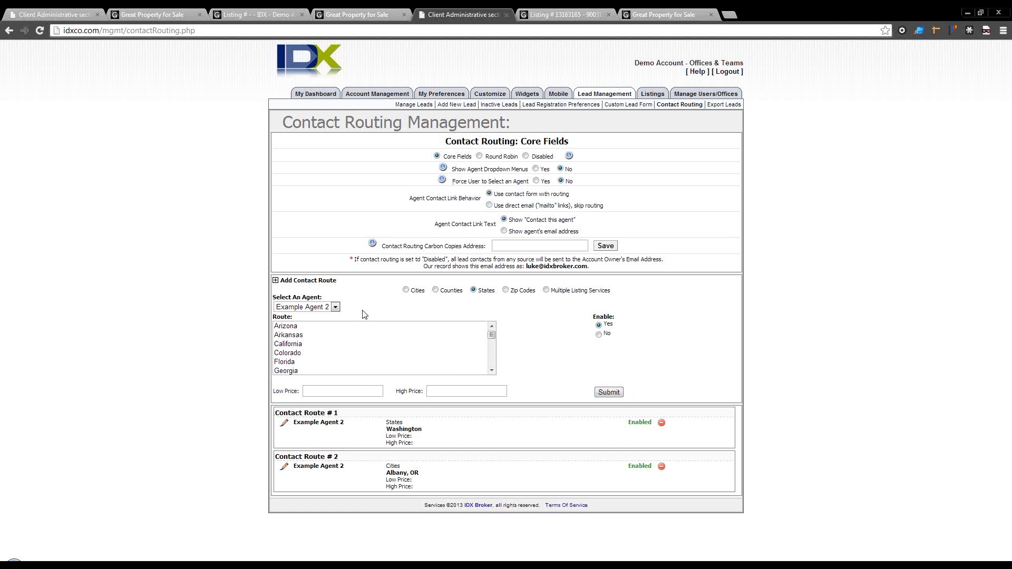
click(519, 246)
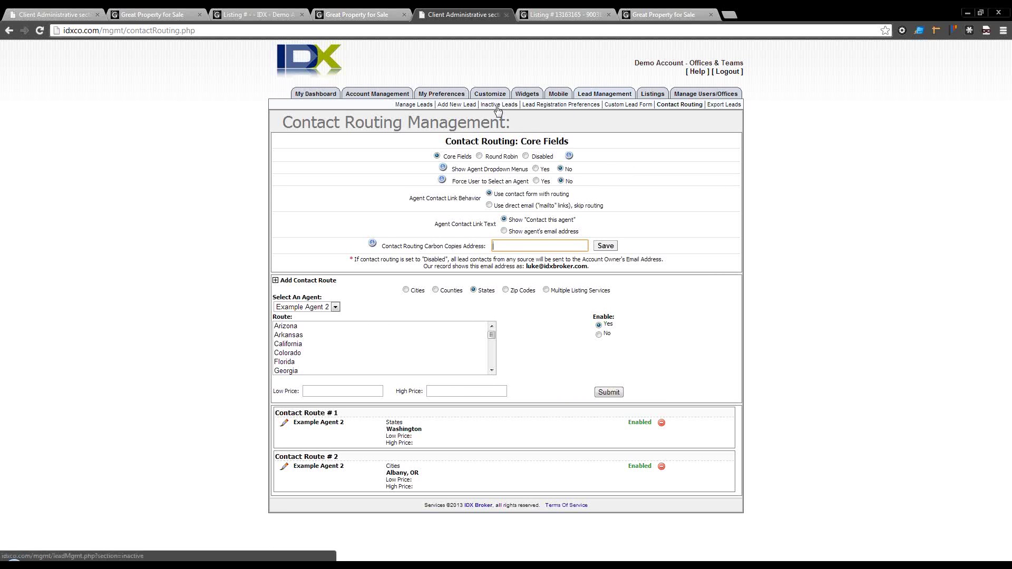
click(454, 104)
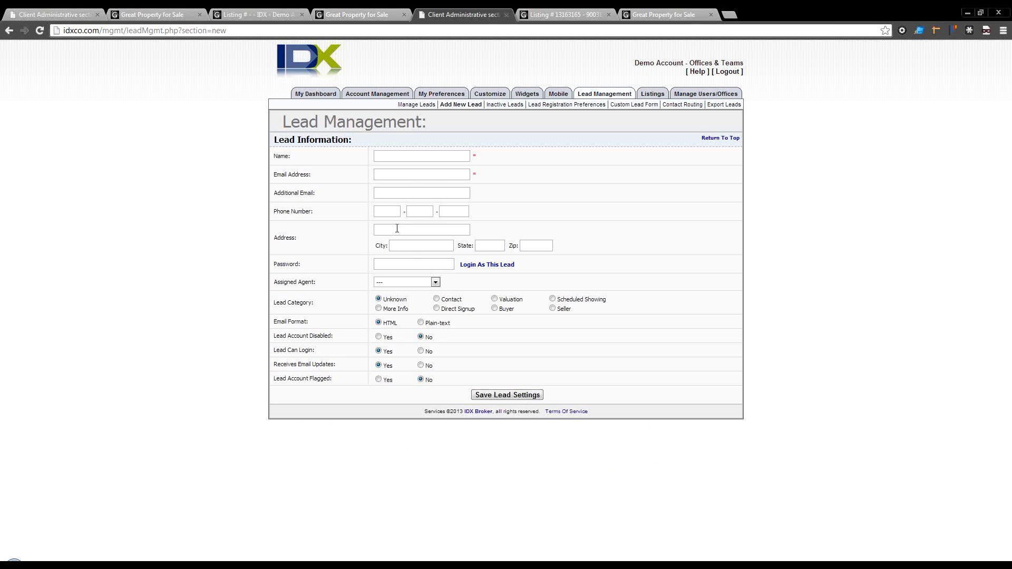
Step: Scroll through My Preferences' Global Preferences, then open Lead Registration Preferences
click(437, 94)
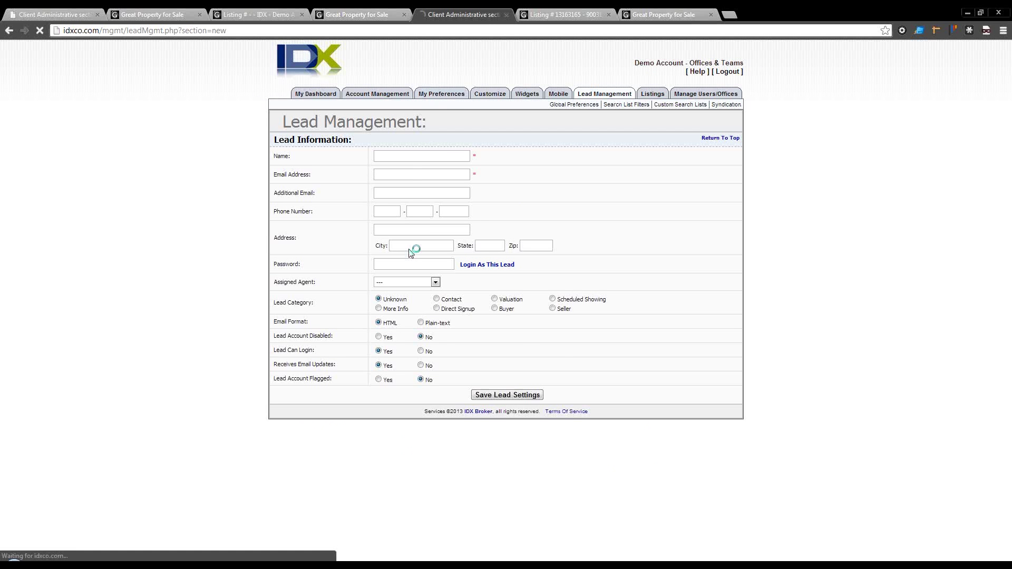
scroll(405, 262, down, 20)
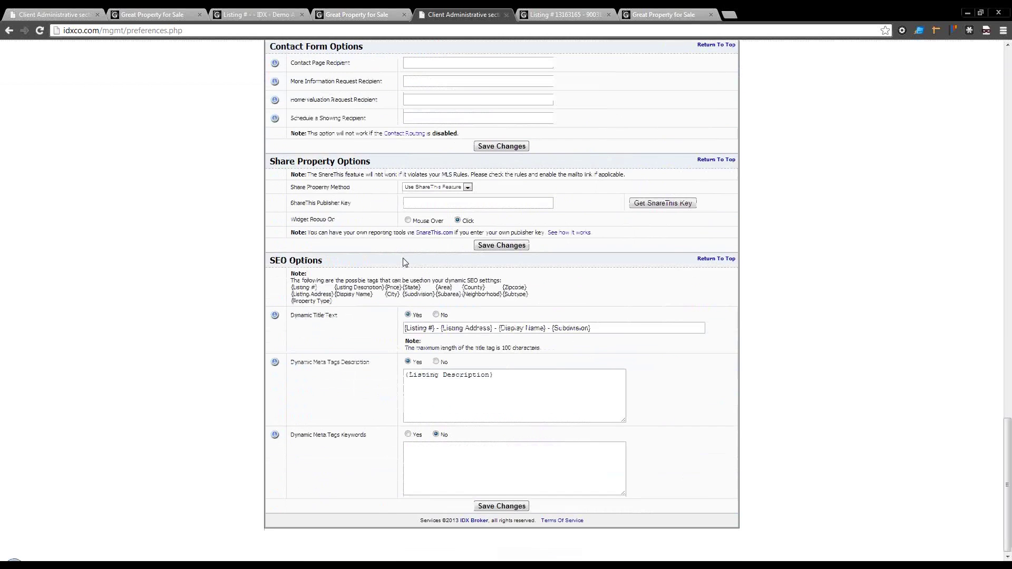
scroll(402, 264, up, 6)
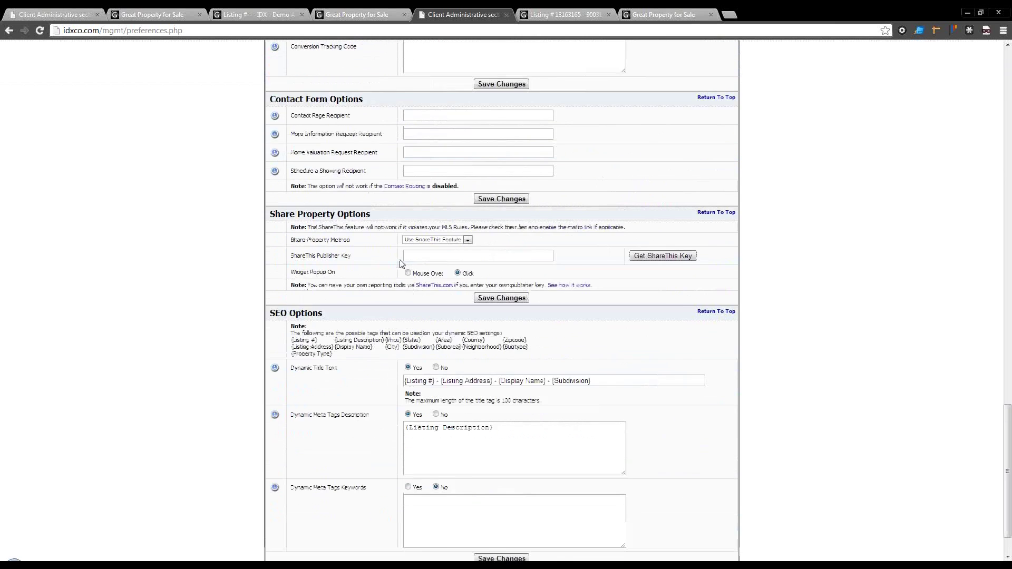
scroll(402, 263, down, 4)
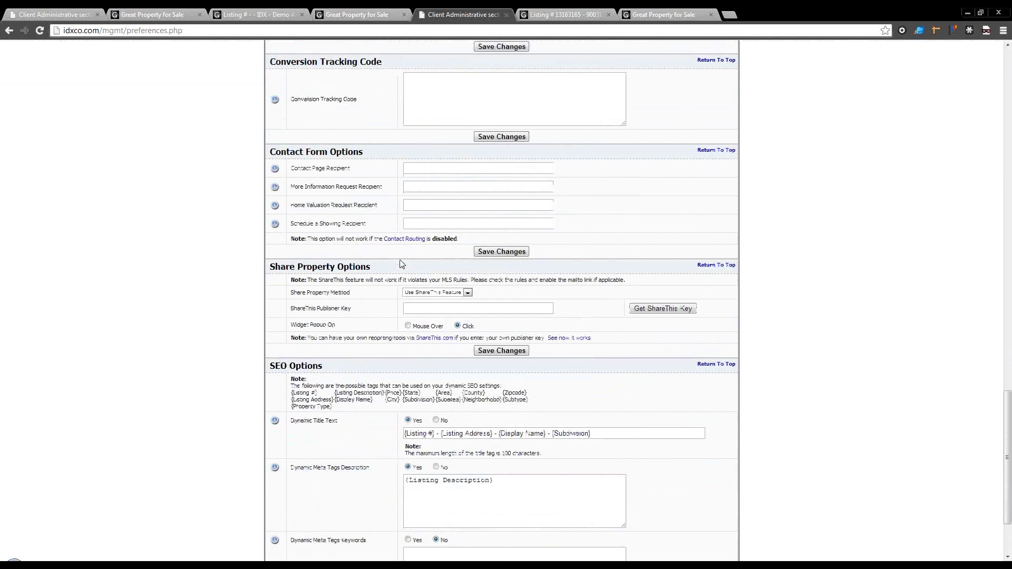
scroll(553, 109, up, 18)
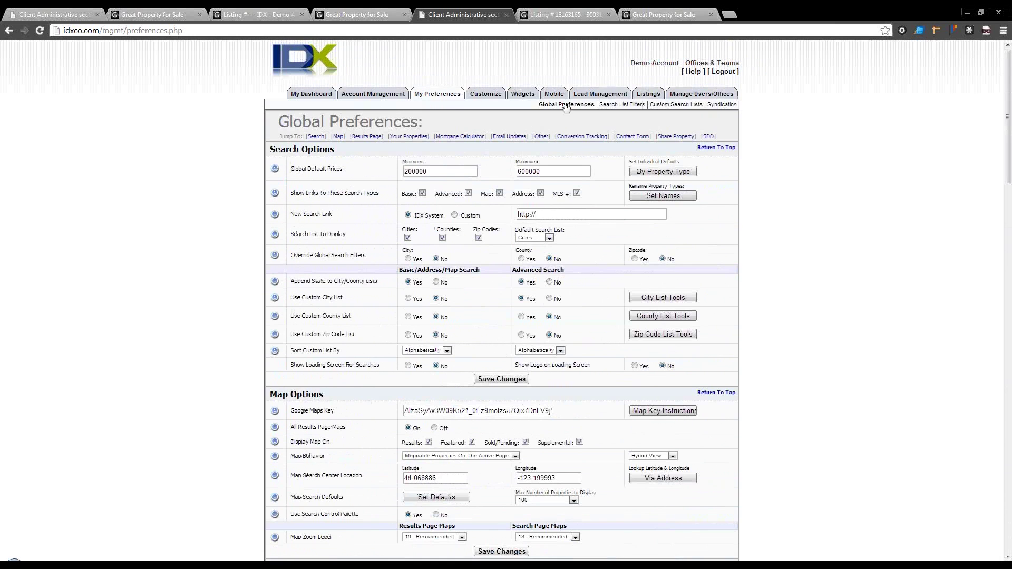
click(594, 104)
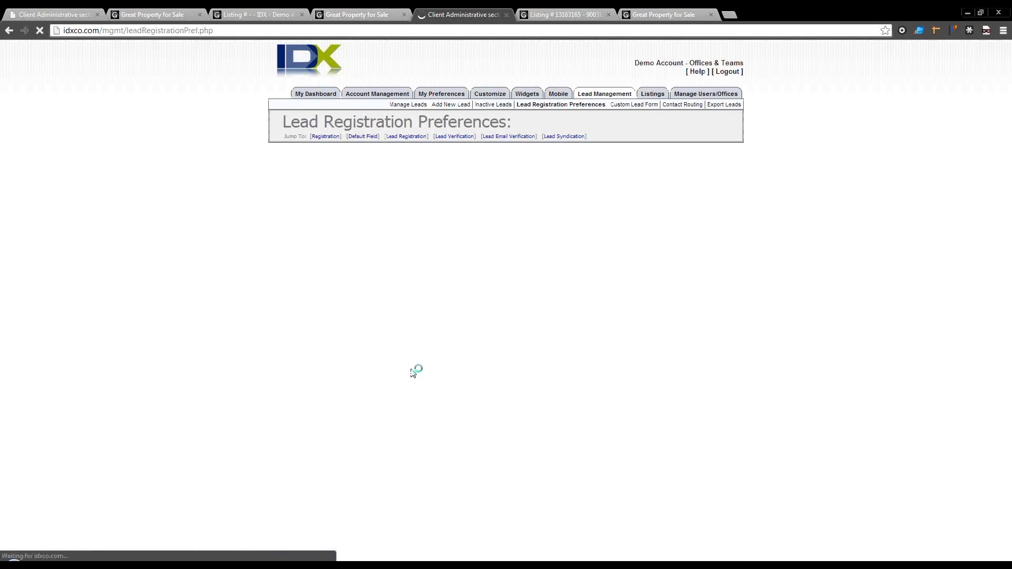
scroll(369, 421, down, 10)
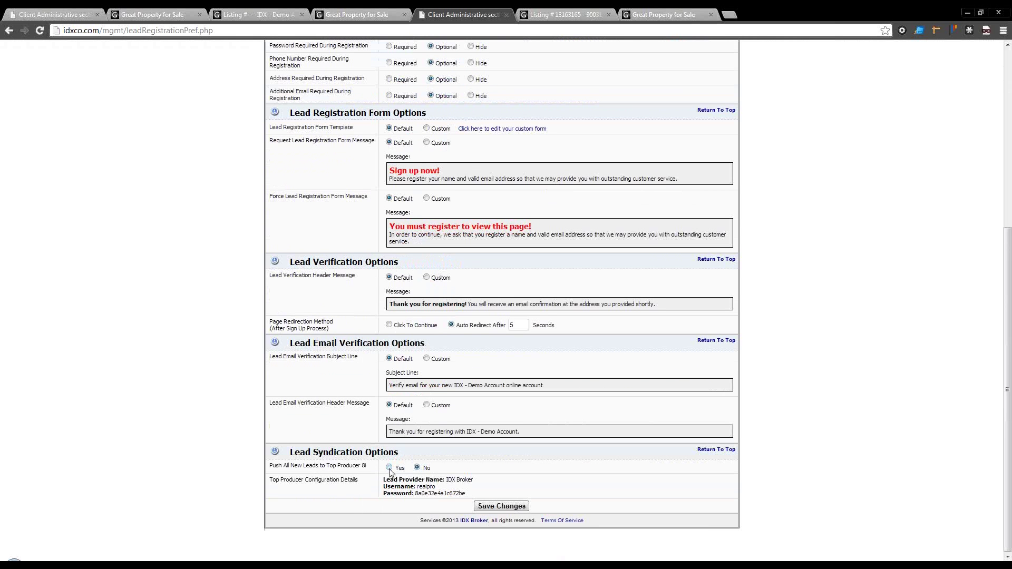
scroll(414, 485, up, 6)
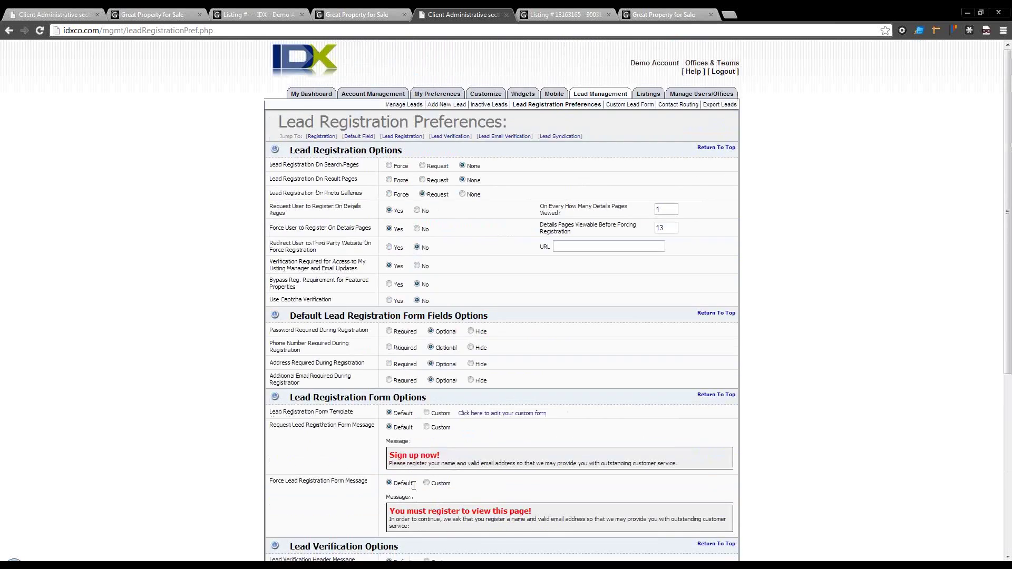
scroll(412, 484, down, 6)
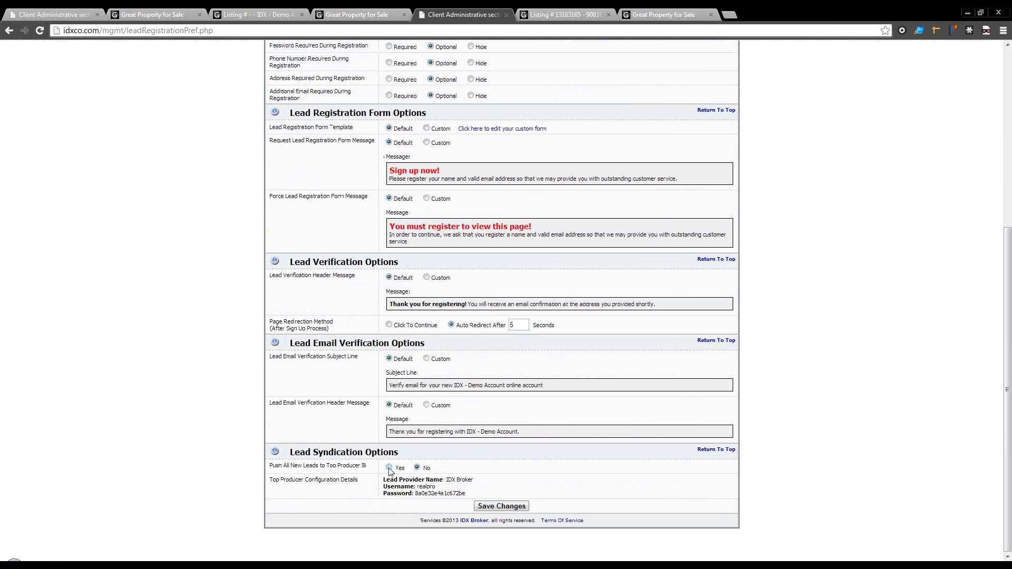
scroll(390, 471, up, 5)
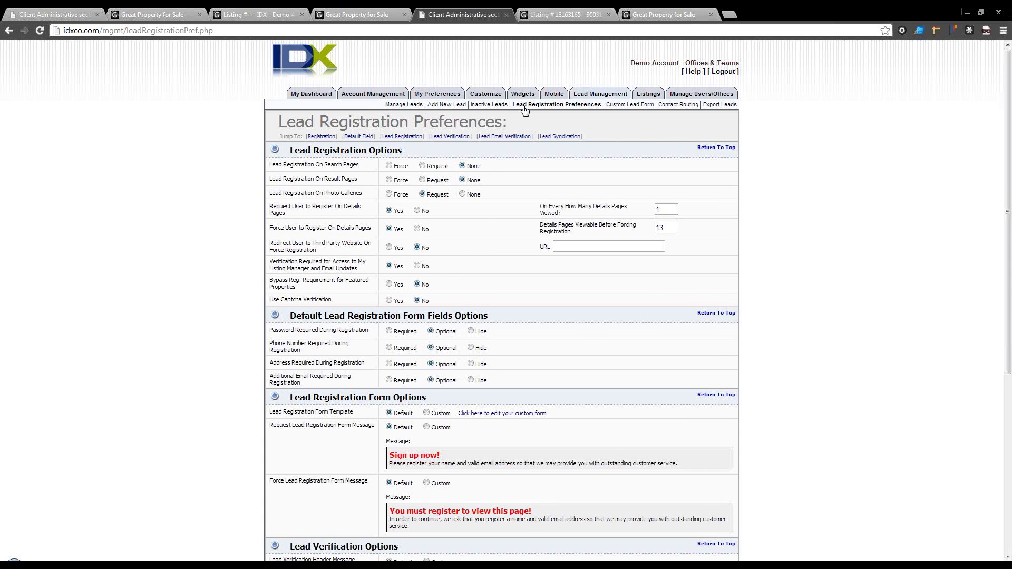
Step: Open the Template Tool and preview the IDX Simple 2 and IDX Updates templates
mouse_move(485, 95)
click(371, 106)
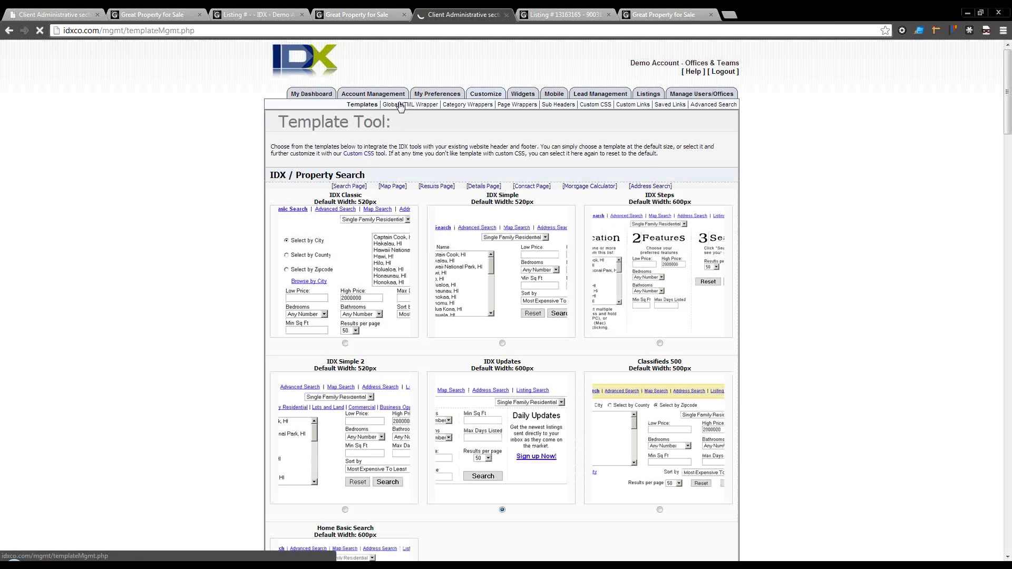
mouse_move(369, 95)
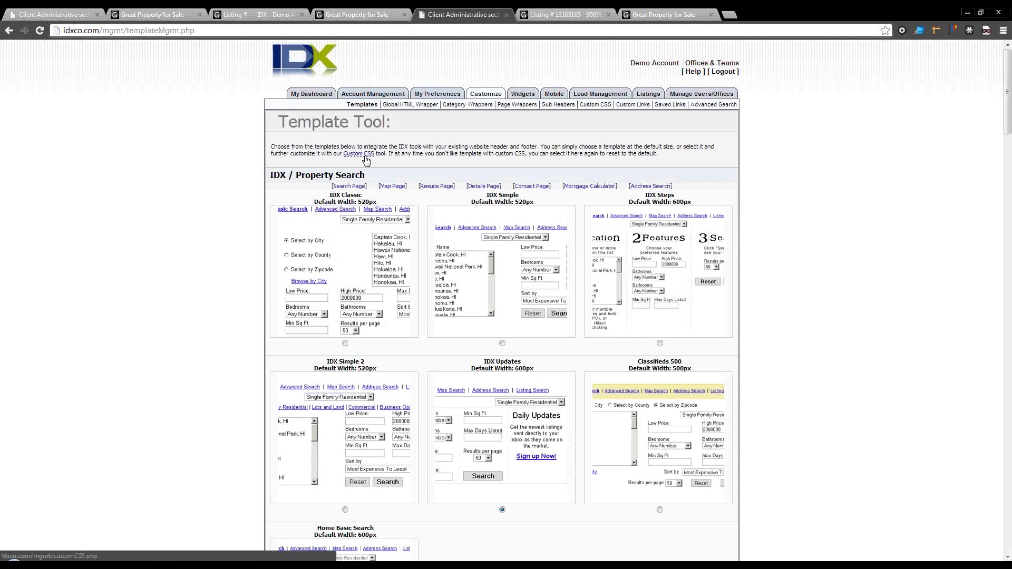
scroll(366, 161, down, 2)
scroll(366, 161, down, 1)
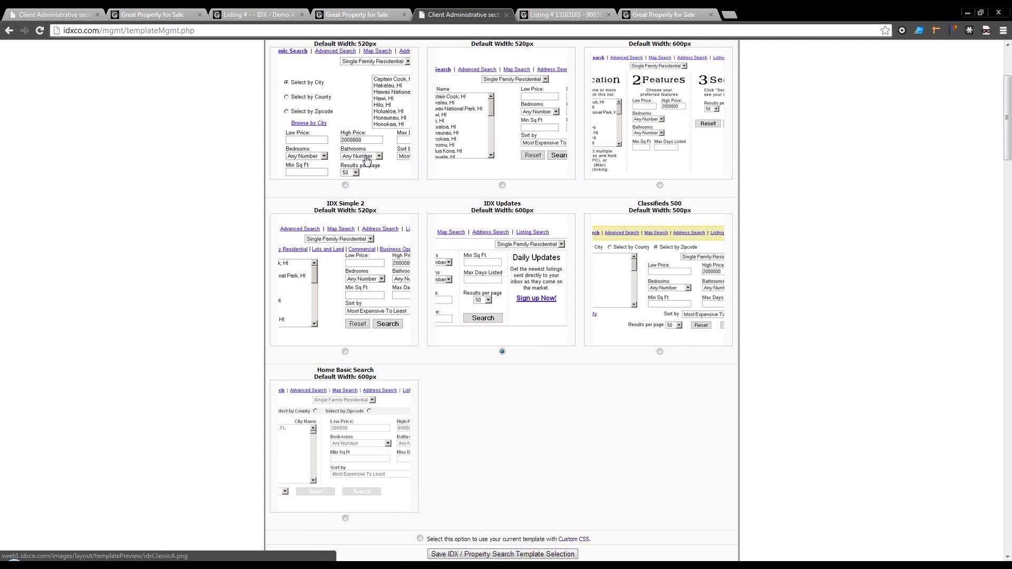
click(376, 307)
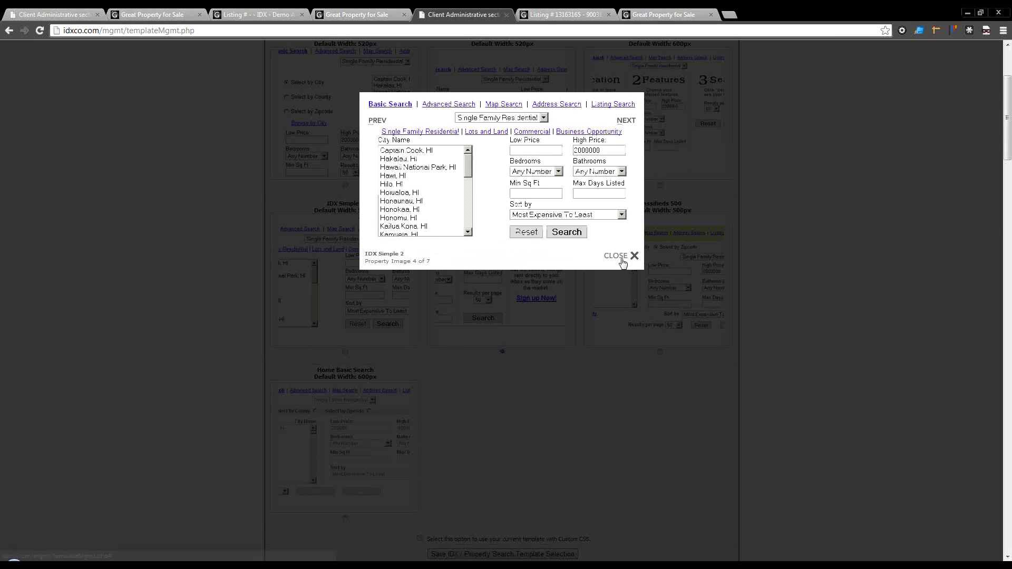
click(620, 257)
scroll(362, 312, down, 1)
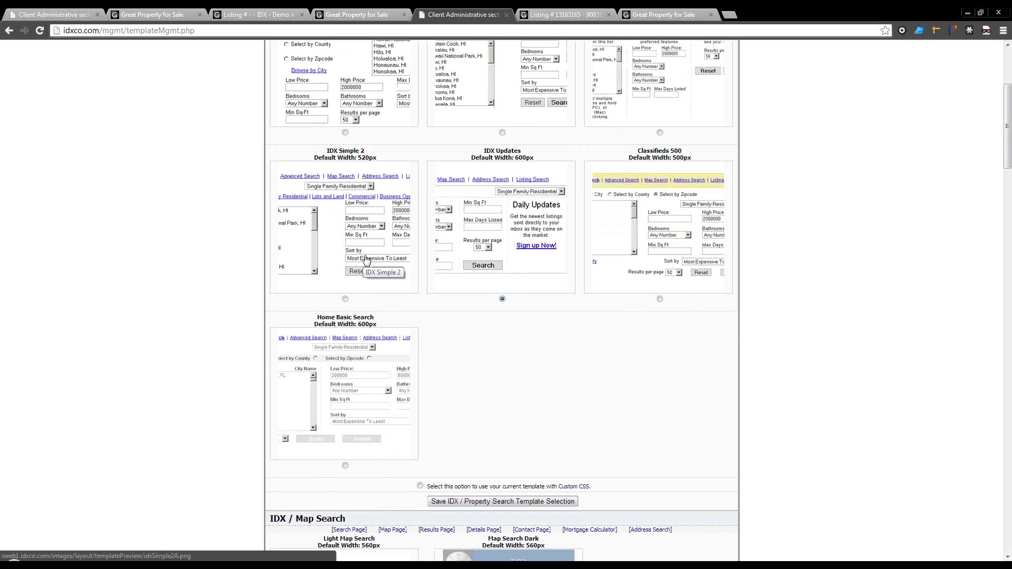
click(507, 238)
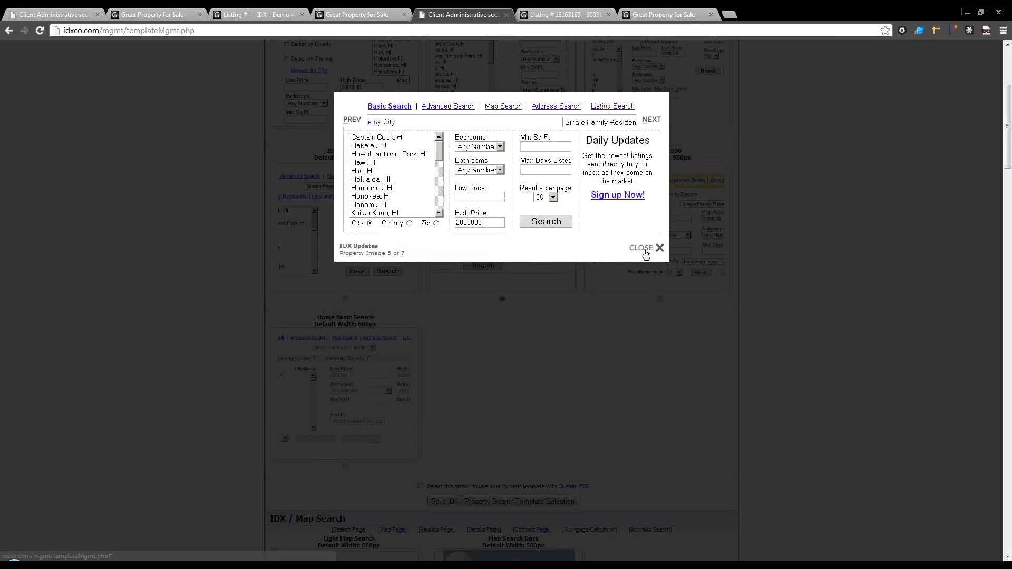
click(647, 247)
Step: Scroll through the remaining template options down to Address Search, then open Custom CSS
scroll(500, 392, down, 6)
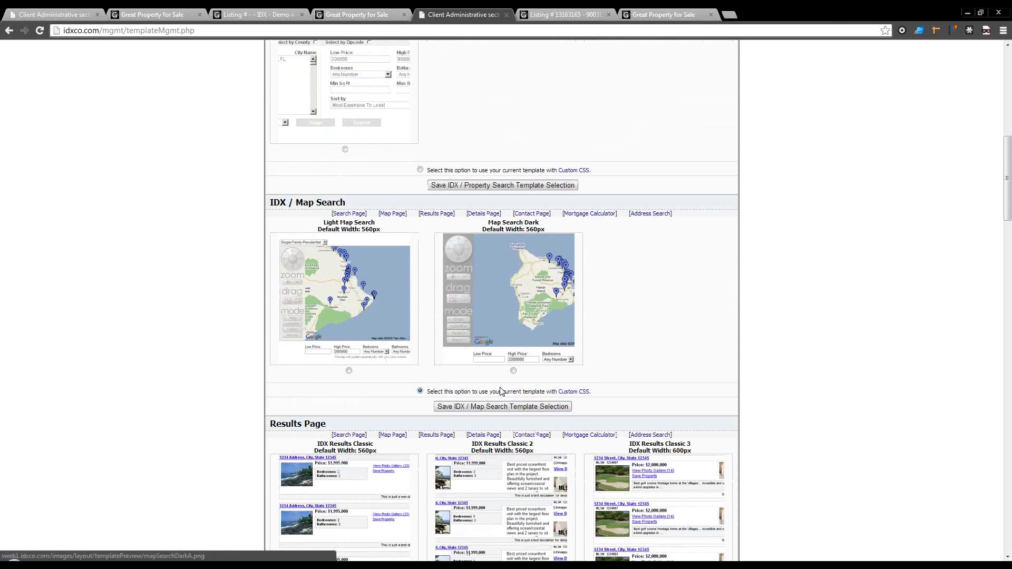
scroll(464, 337, down, 3)
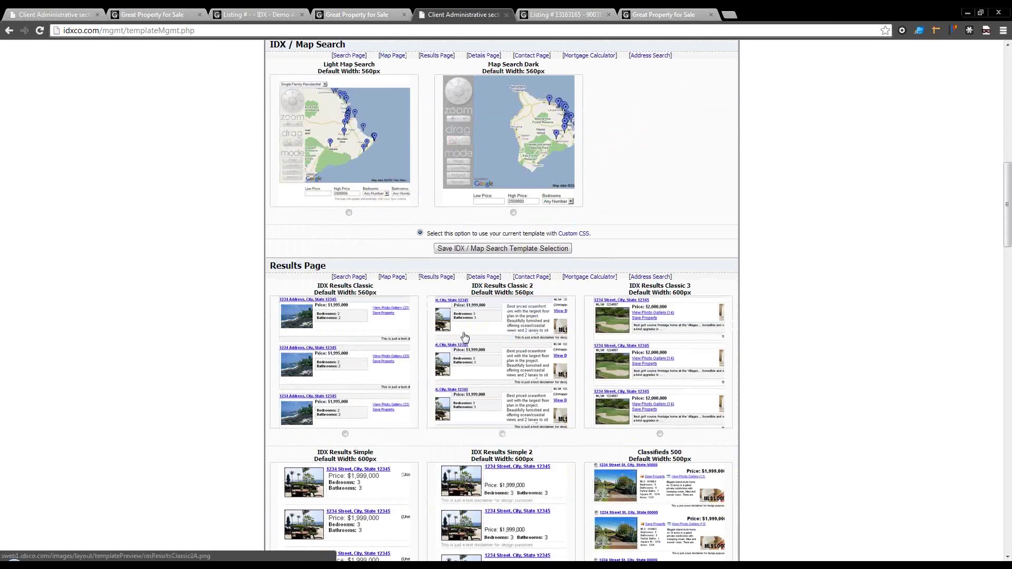
scroll(464, 338, down, 3)
scroll(470, 388, down, 1)
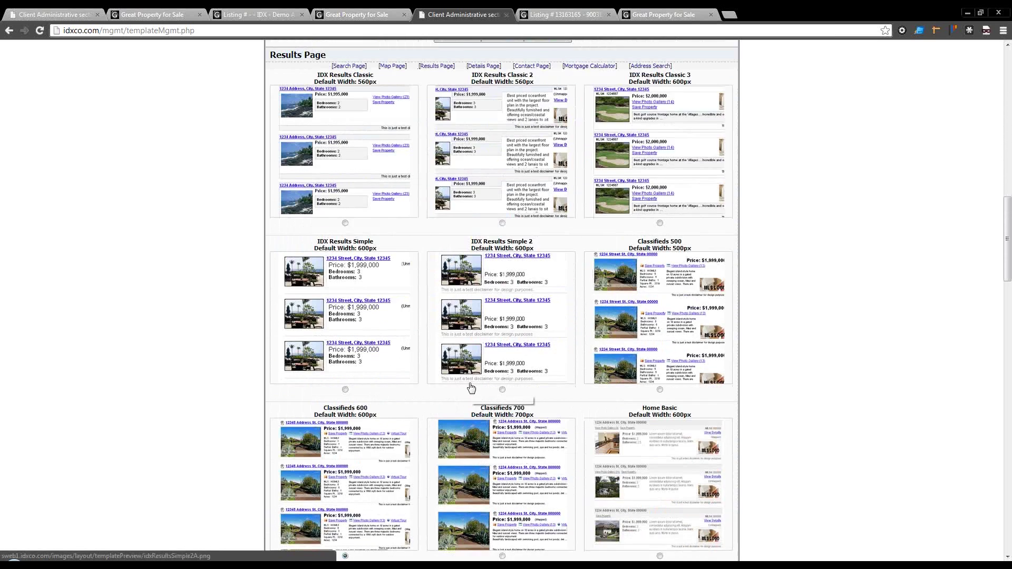
scroll(470, 388, down, 2)
scroll(471, 388, down, 2)
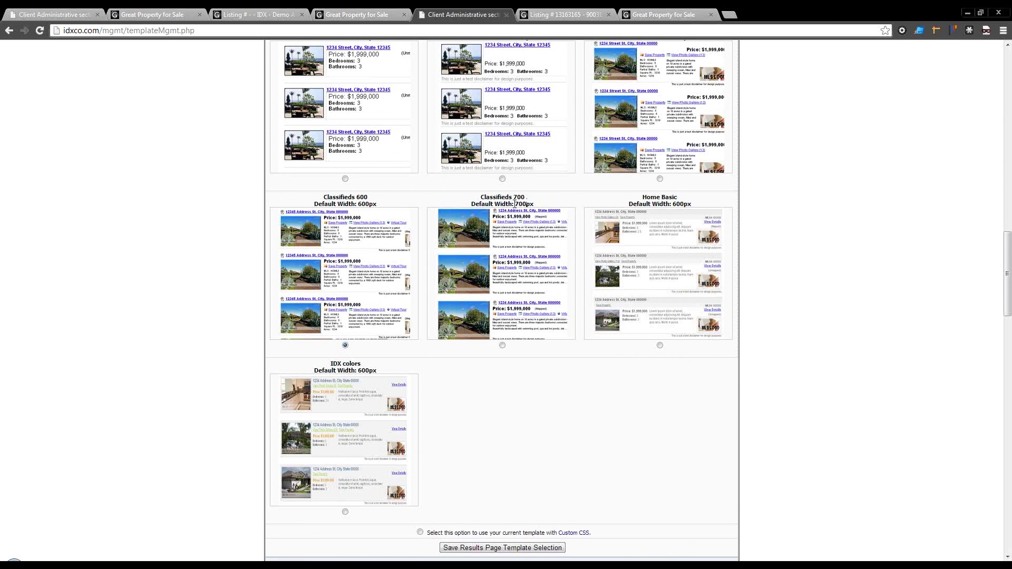
scroll(492, 207, up, 1)
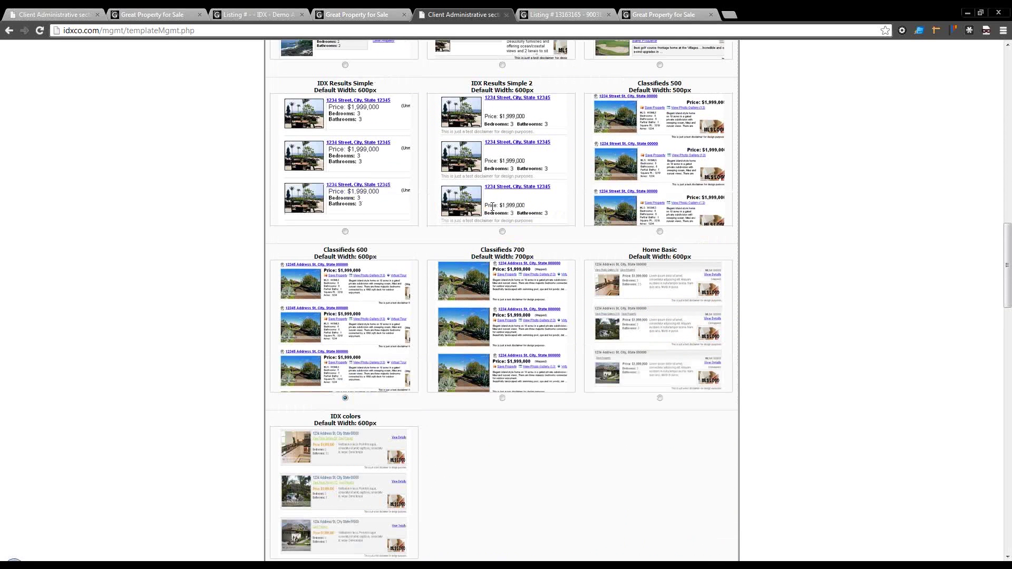
scroll(492, 207, down, 3)
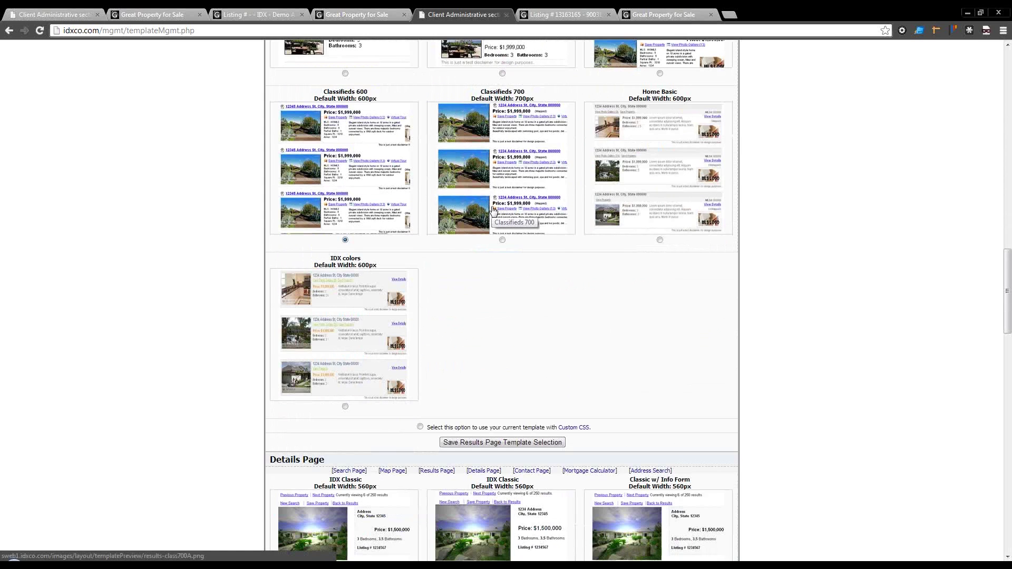
scroll(493, 211, down, 5)
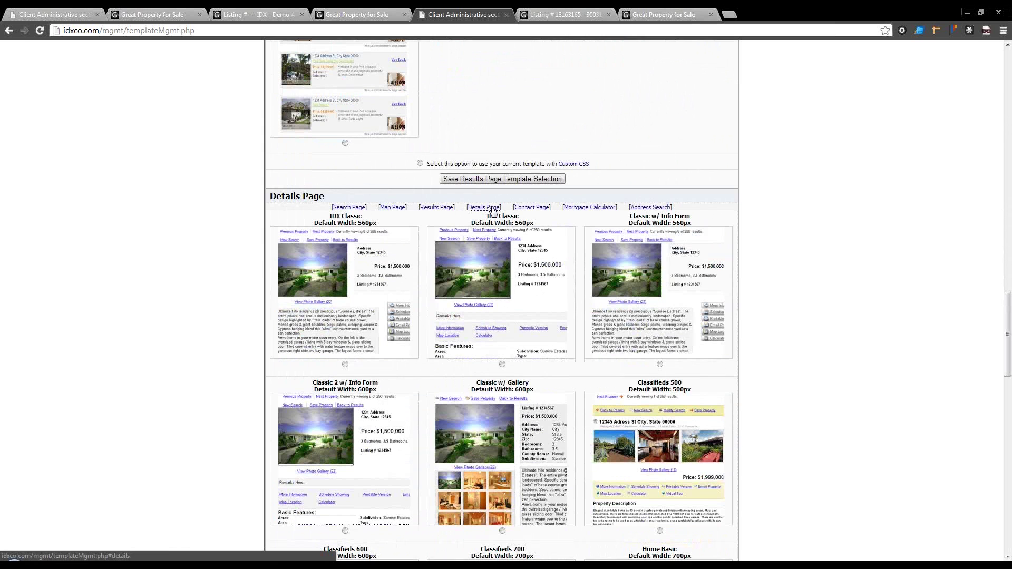
scroll(485, 272, down, 2)
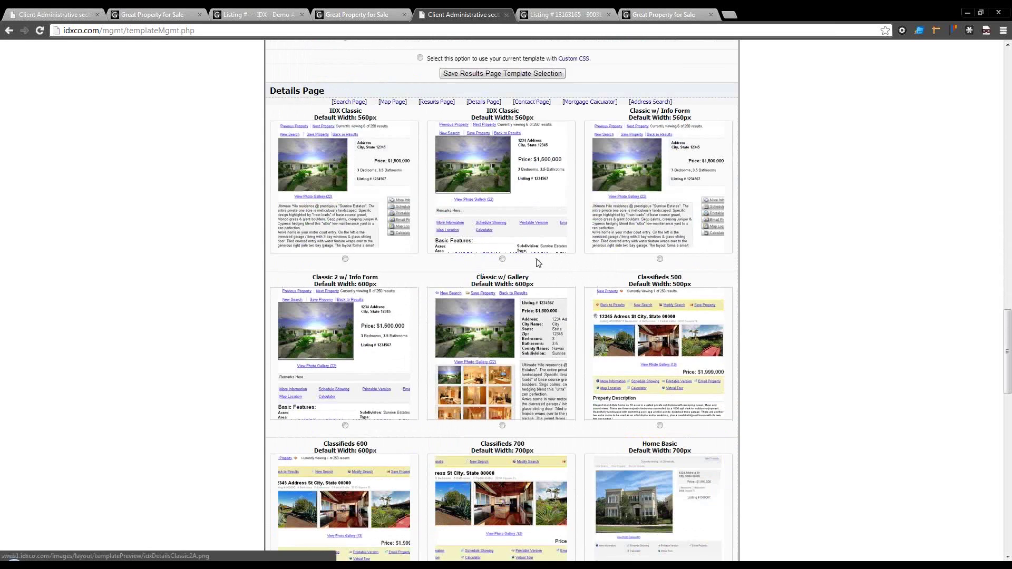
scroll(535, 268, down, 4)
scroll(535, 268, down, 7)
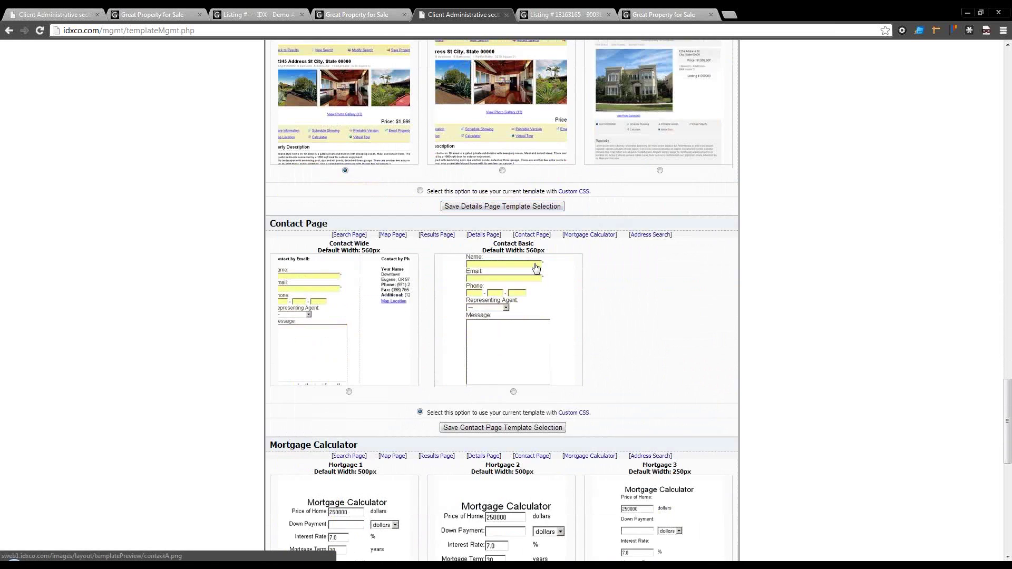
scroll(482, 285, down, 5)
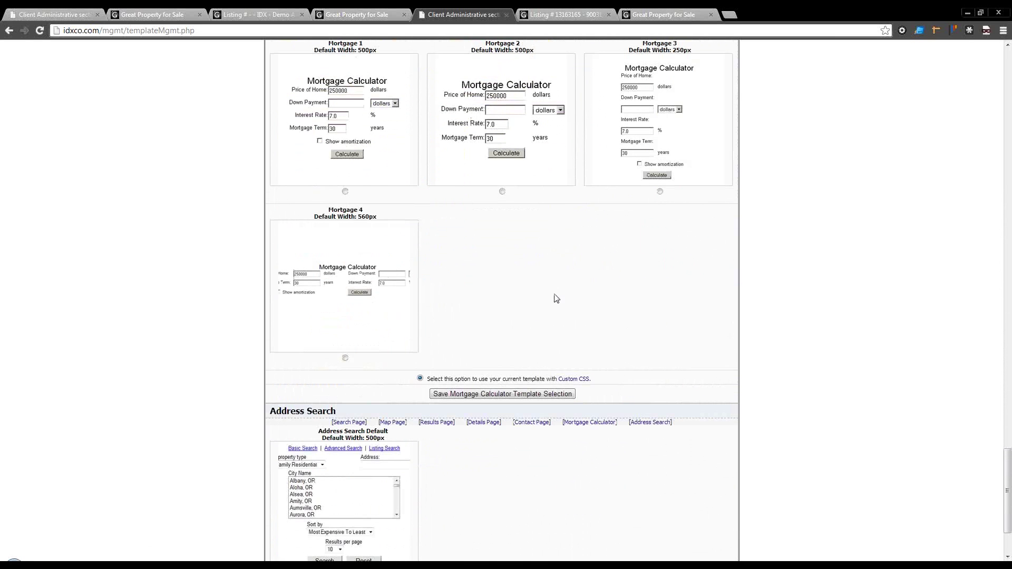
scroll(552, 296, down, 2)
scroll(552, 298, up, 20)
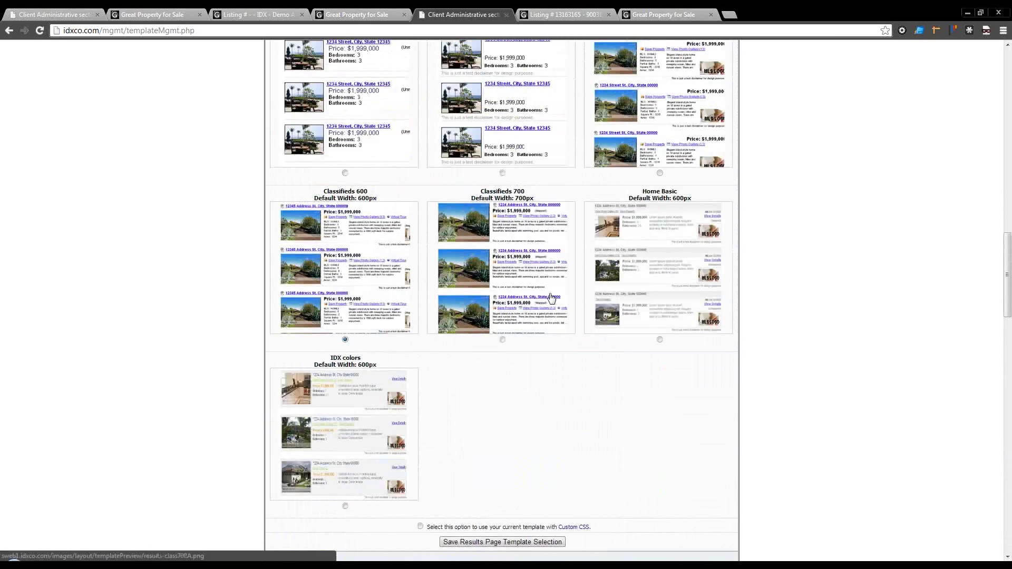
scroll(551, 298, up, 12)
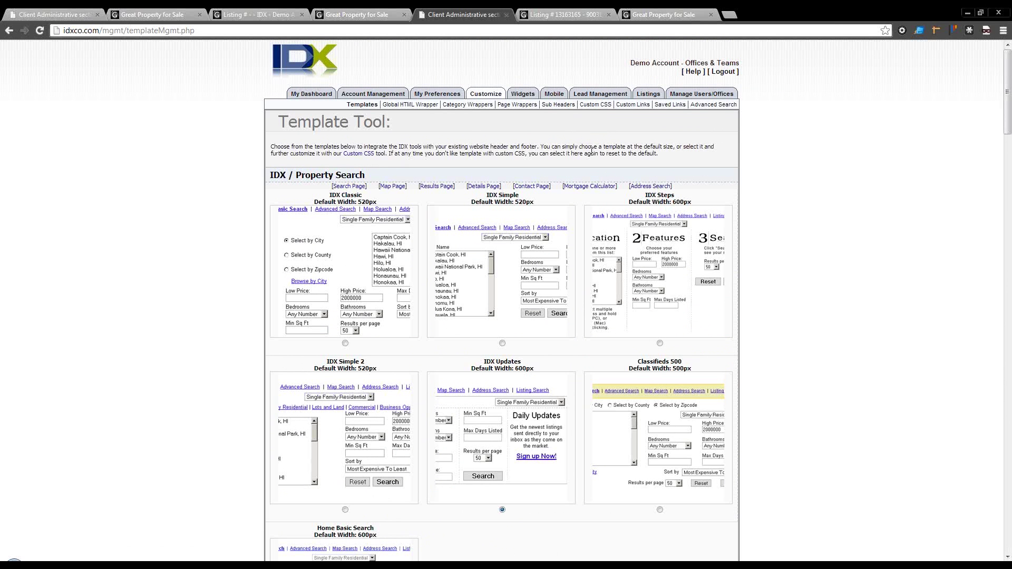
click(600, 105)
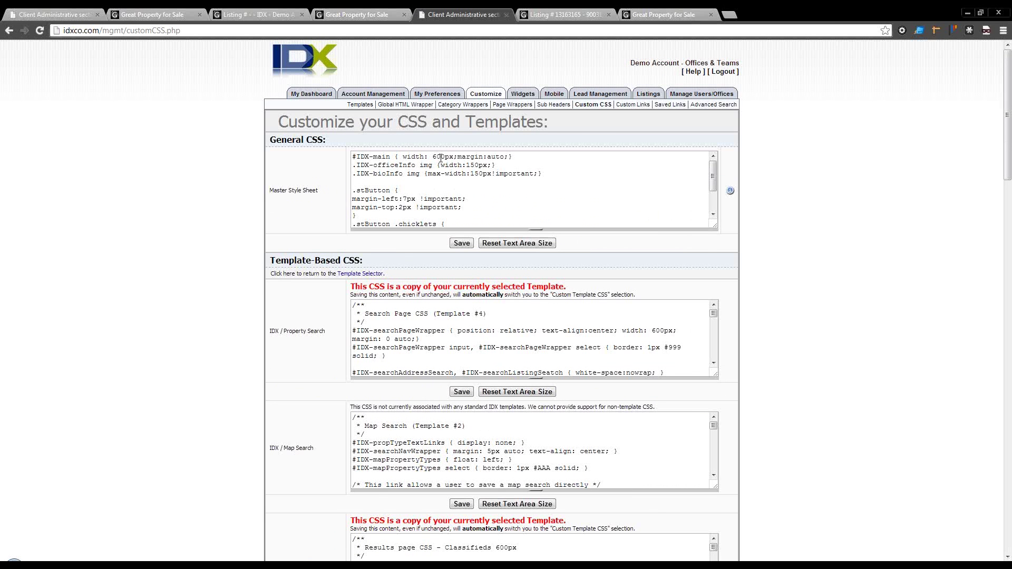
Step: Scroll through the master, Property Search and Map Search CSS boxes, then start a new map search on the live site
click(712, 214)
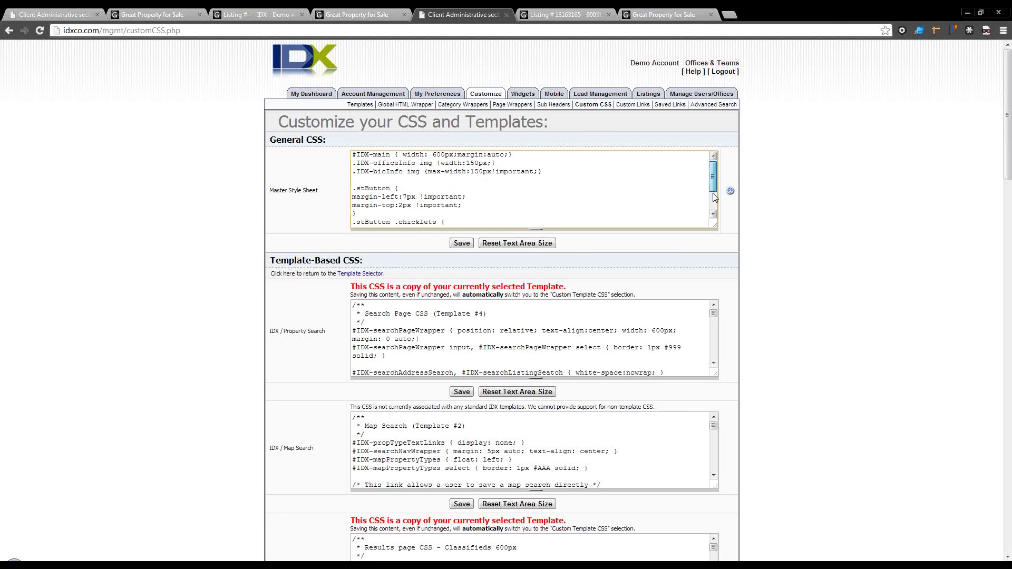
scroll(715, 179, up, 2)
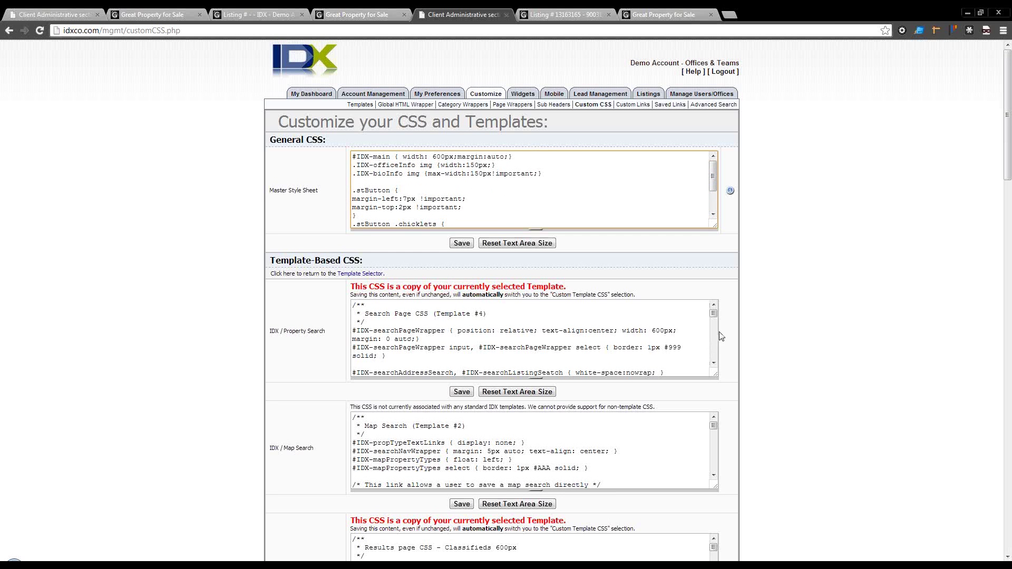
drag(713, 313, 713, 316)
click(300, 366)
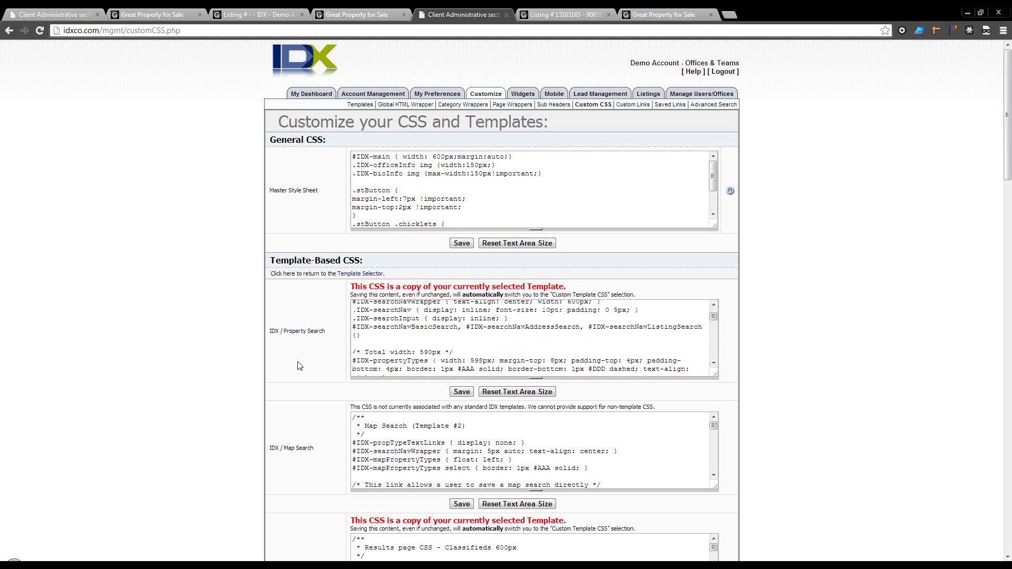
scroll(301, 366, down, 2)
scroll(360, 354, down, 6)
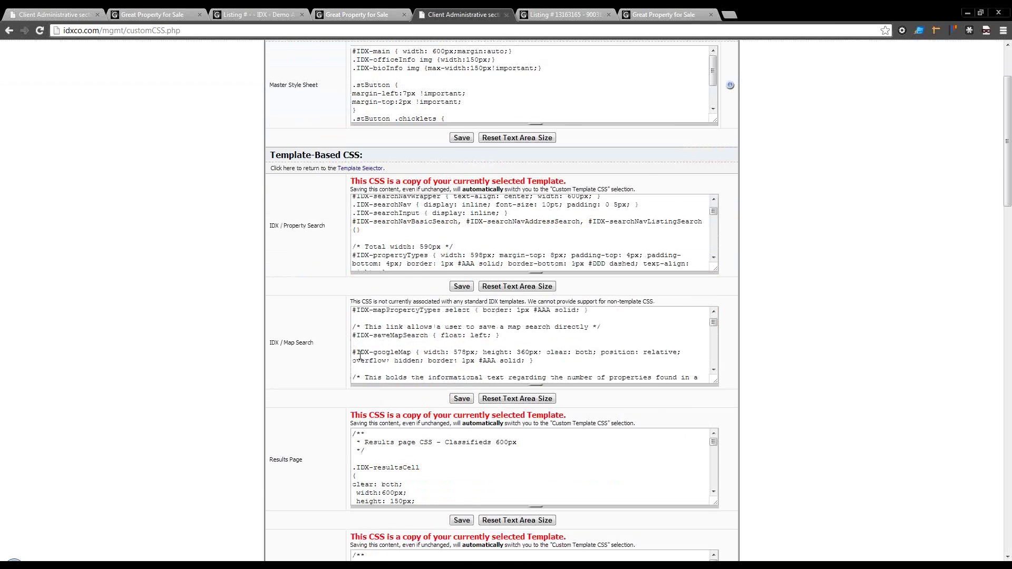
scroll(305, 403, down, 3)
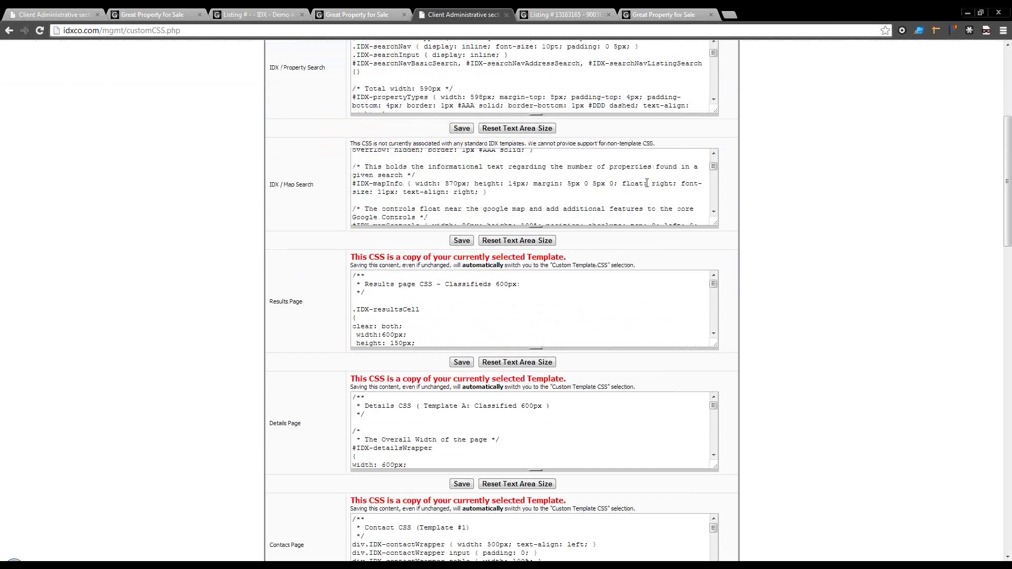
drag(712, 172, 708, 162)
click(557, 9)
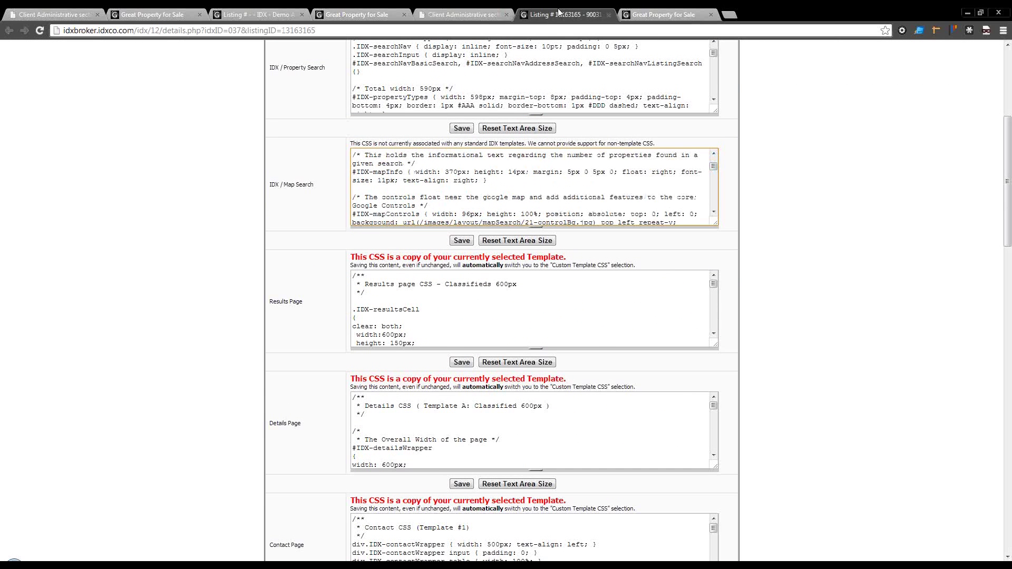
click(369, 206)
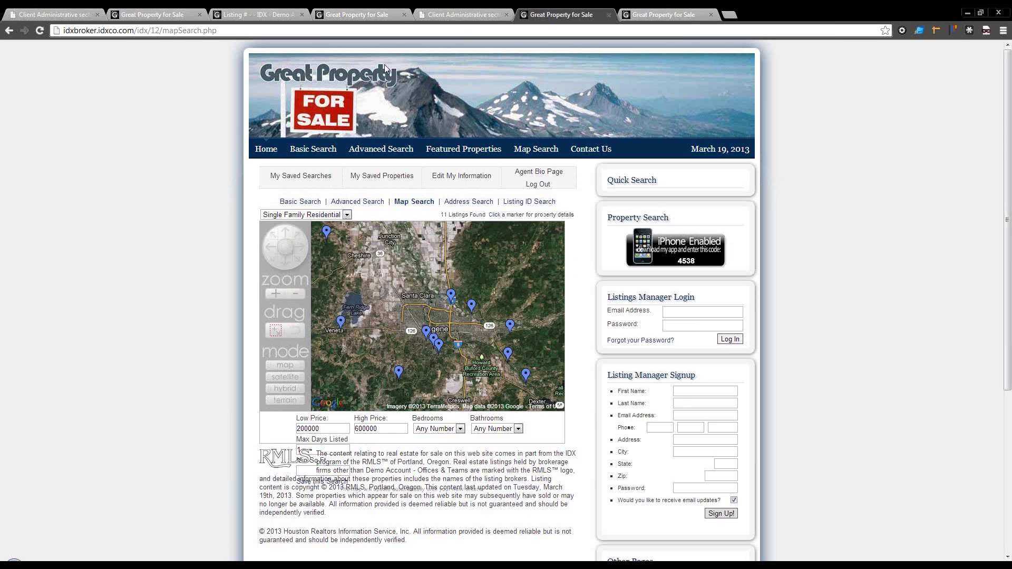
Step: Enlarge the Map Search CSS box and locate the 370px width rule of #IDX-mapInfo
click(443, 14)
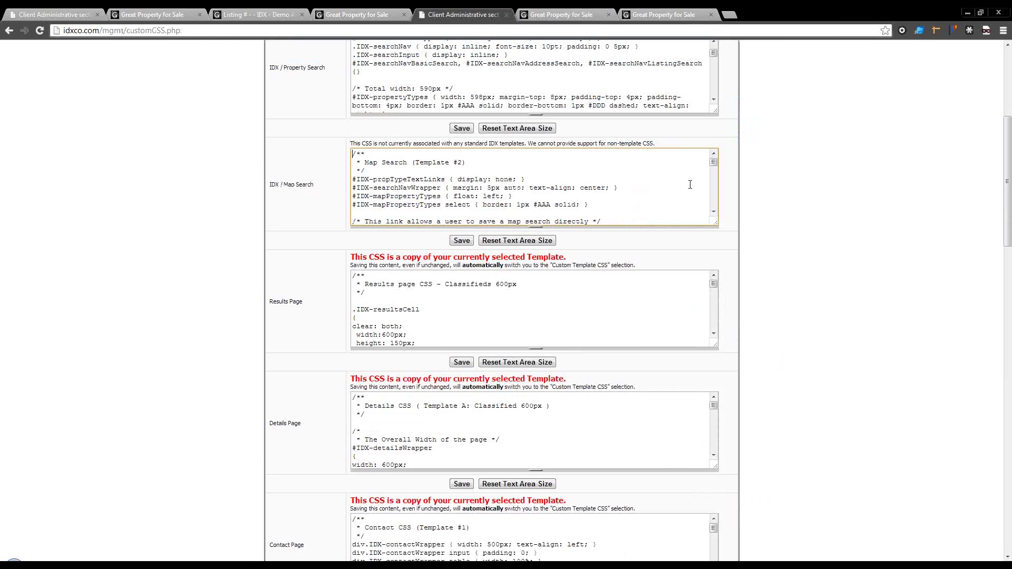
drag(715, 226, 717, 468)
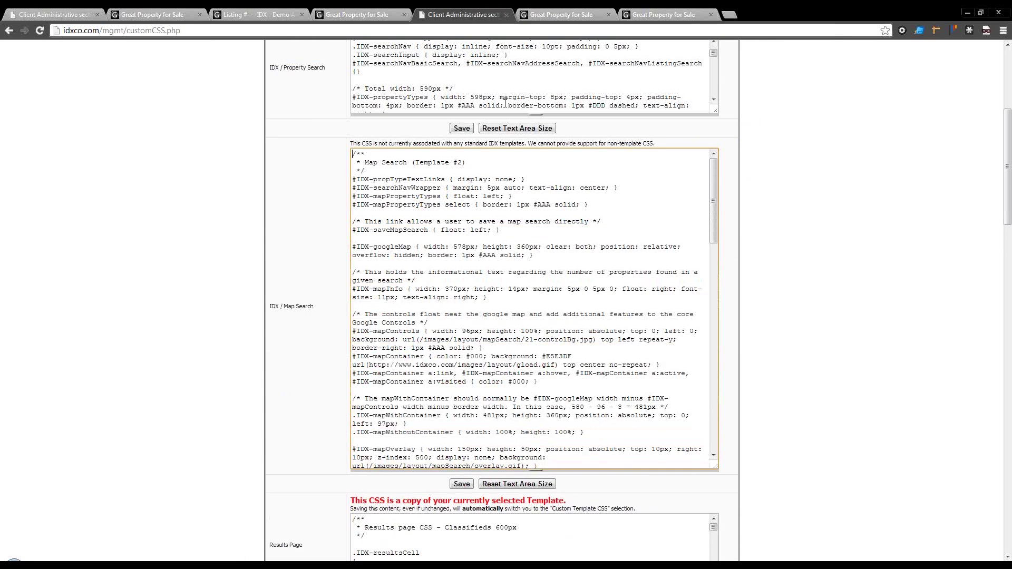
scroll(442, 319, down, 2)
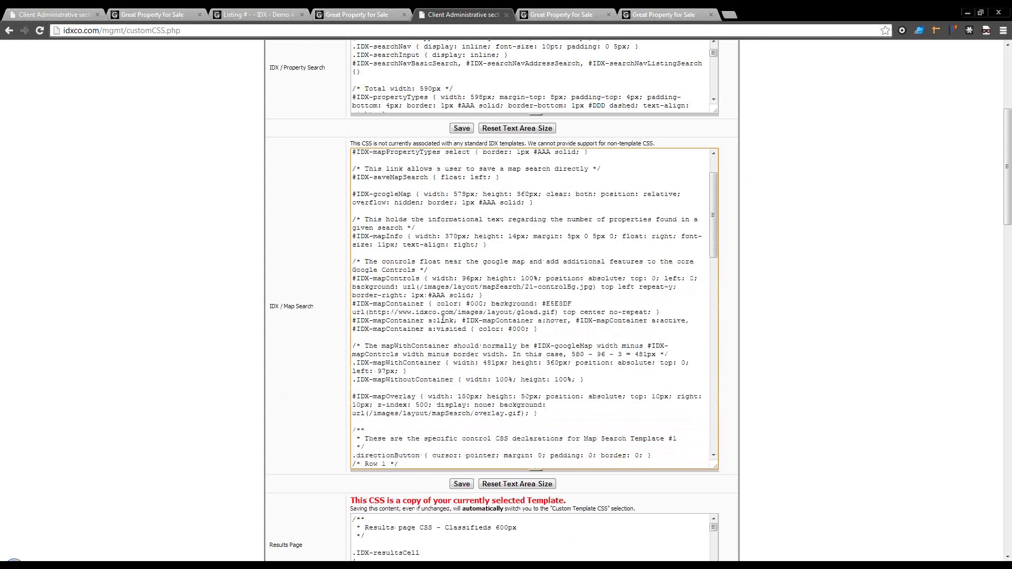
click(452, 237)
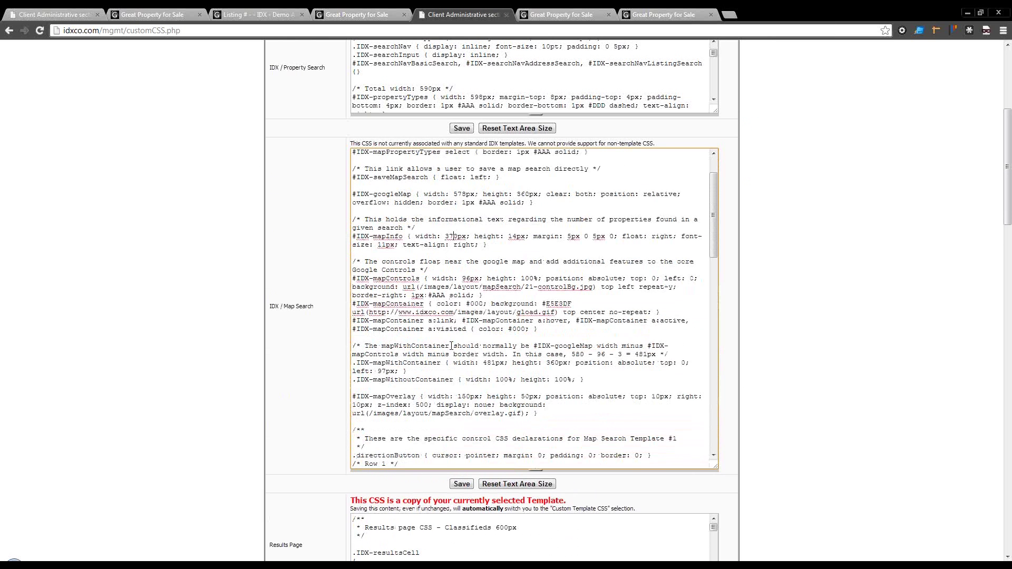
Step: Scroll through the remaining CSS boxes, then go back to the live map search page
scroll(453, 369, down, 2)
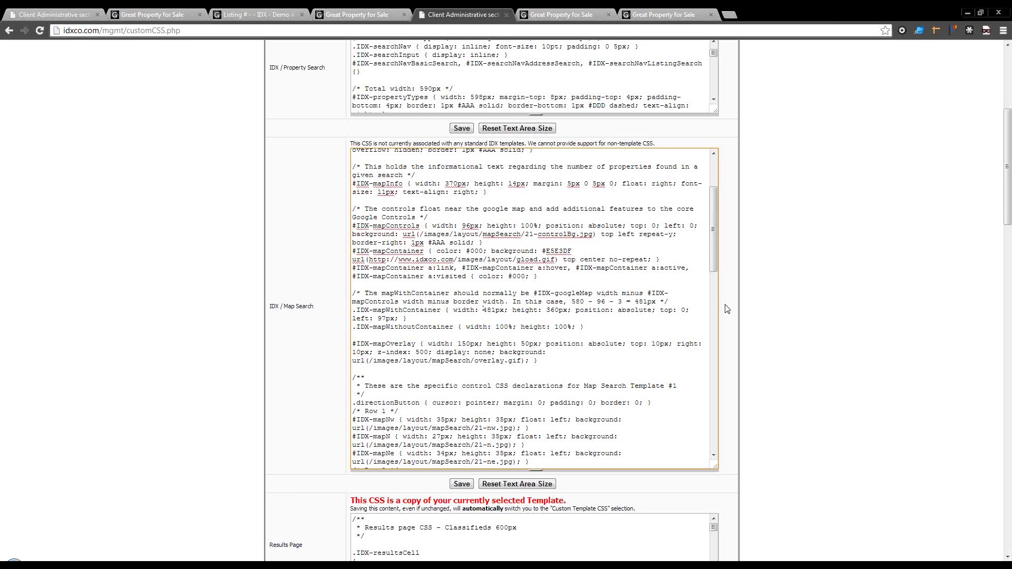
scroll(726, 309, down, 2)
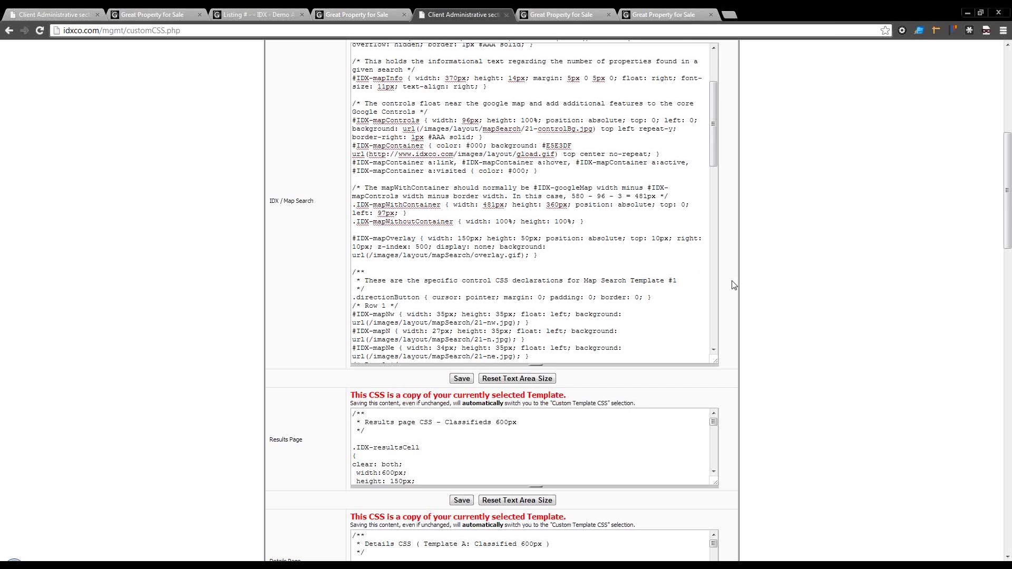
scroll(733, 285, down, 6)
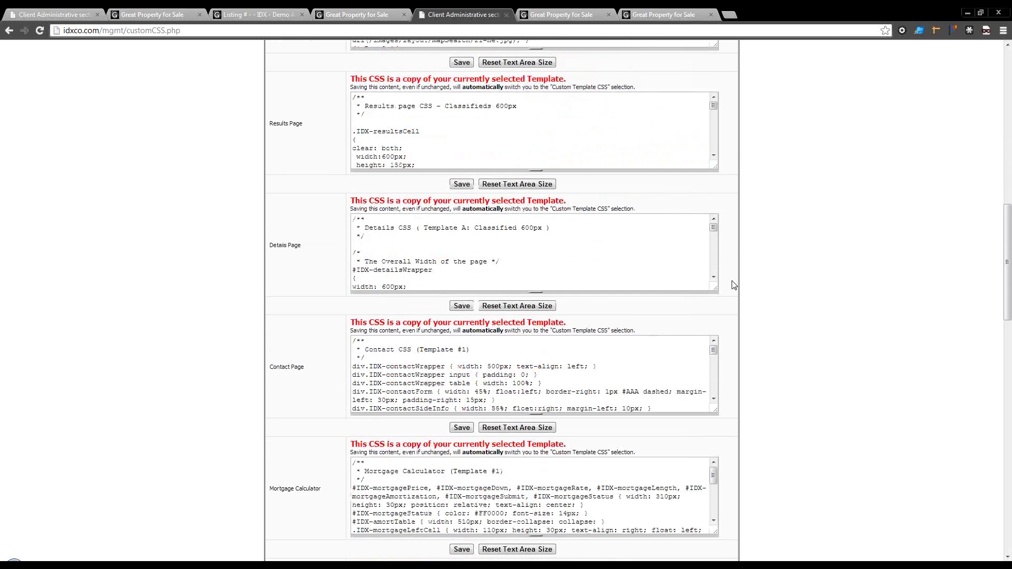
scroll(527, 269, down, 1)
scroll(403, 327, down, 5)
scroll(290, 335, down, 4)
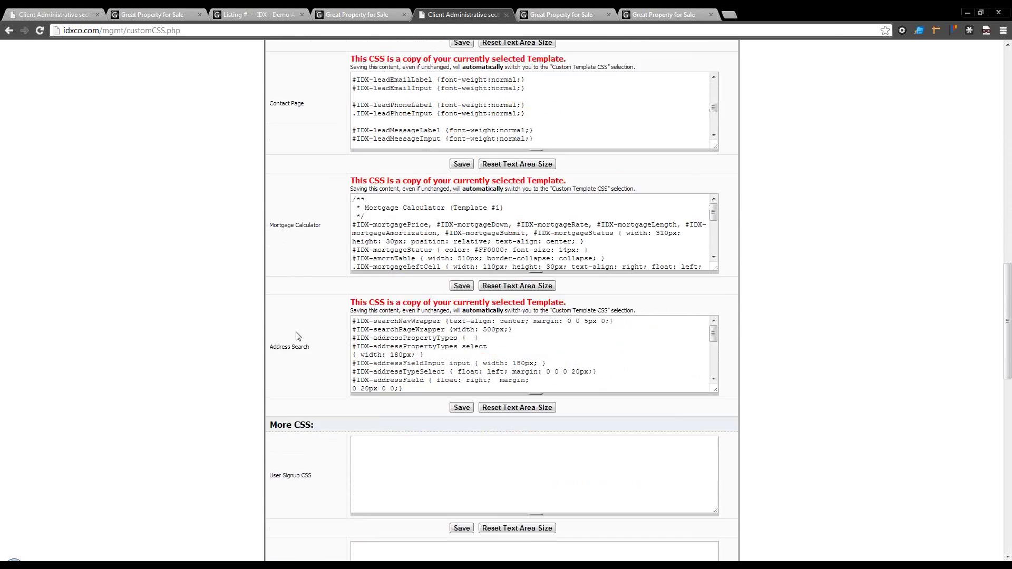
scroll(296, 335, down, 7)
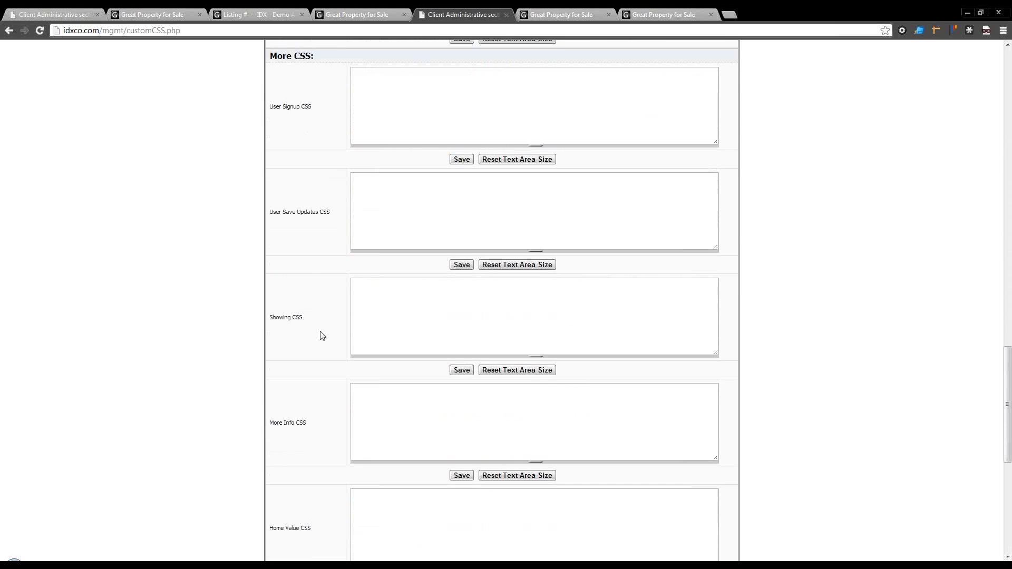
scroll(327, 440, down, 7)
scroll(324, 424, up, 8)
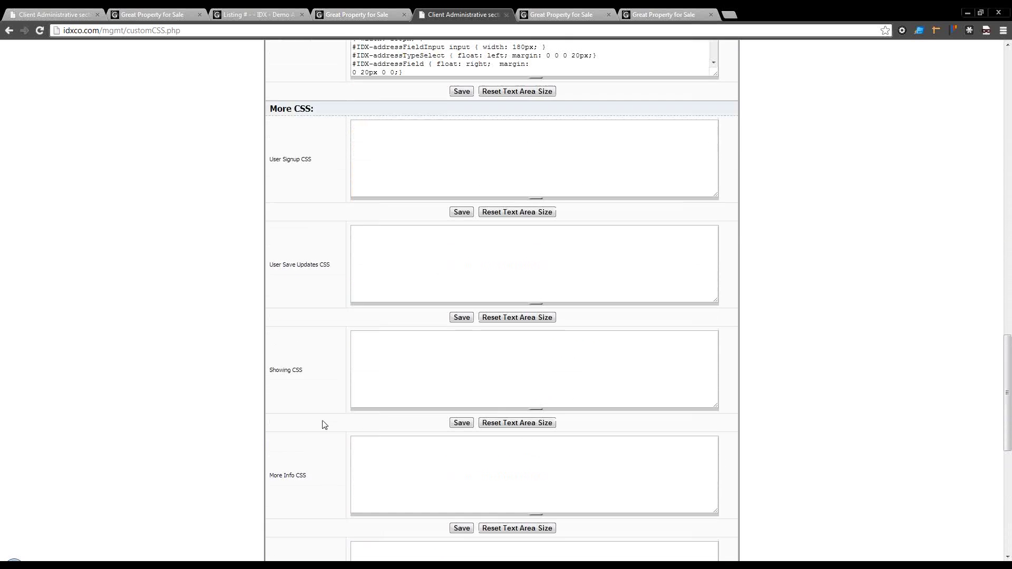
scroll(324, 425, up, 15)
click(543, 16)
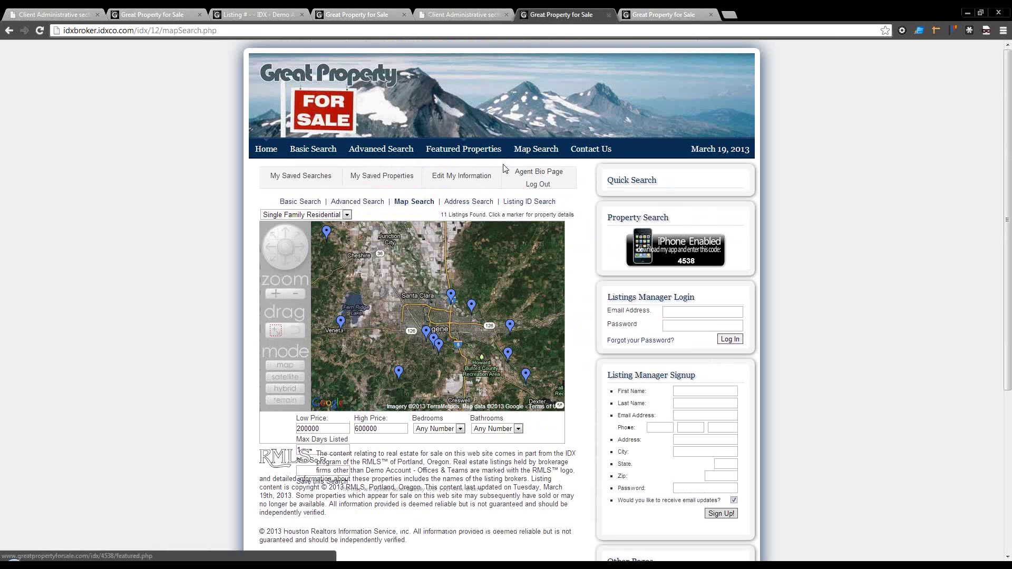
Step: Inspect the Address Search link and select the div#IDX-searchNavWrapper element in DevTools
right_click(463, 202)
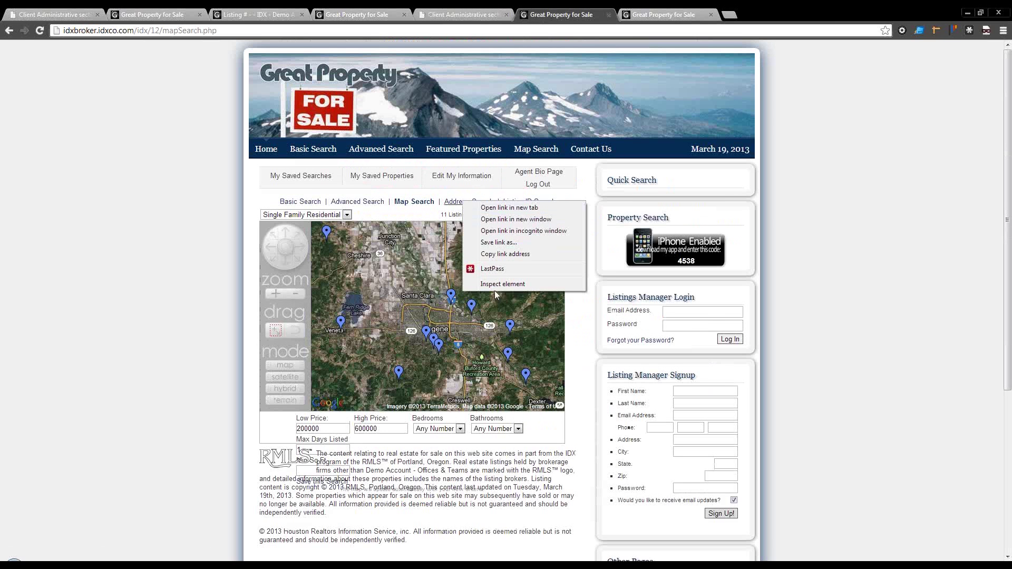
click(494, 289)
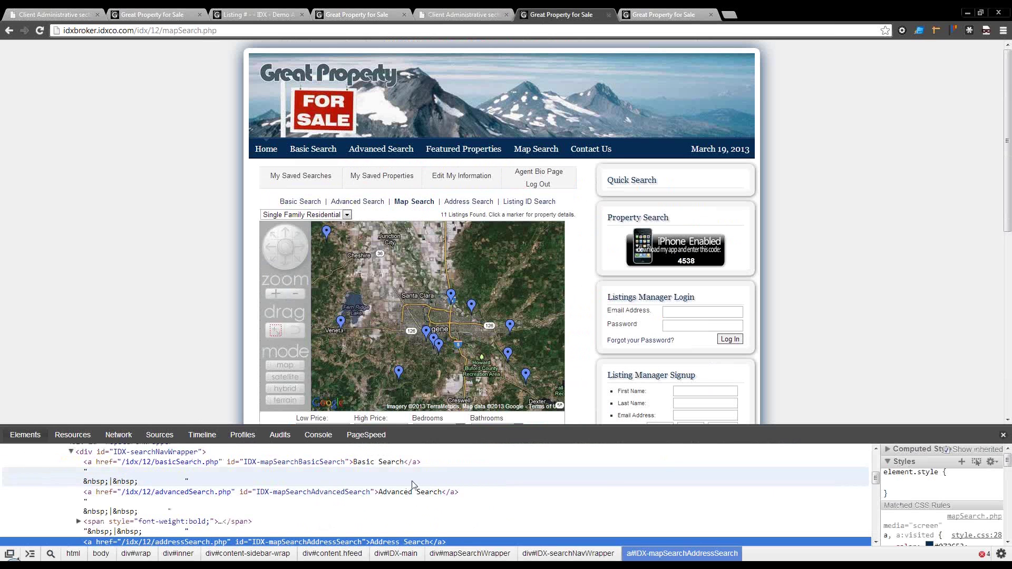
scroll(412, 483, up, 8)
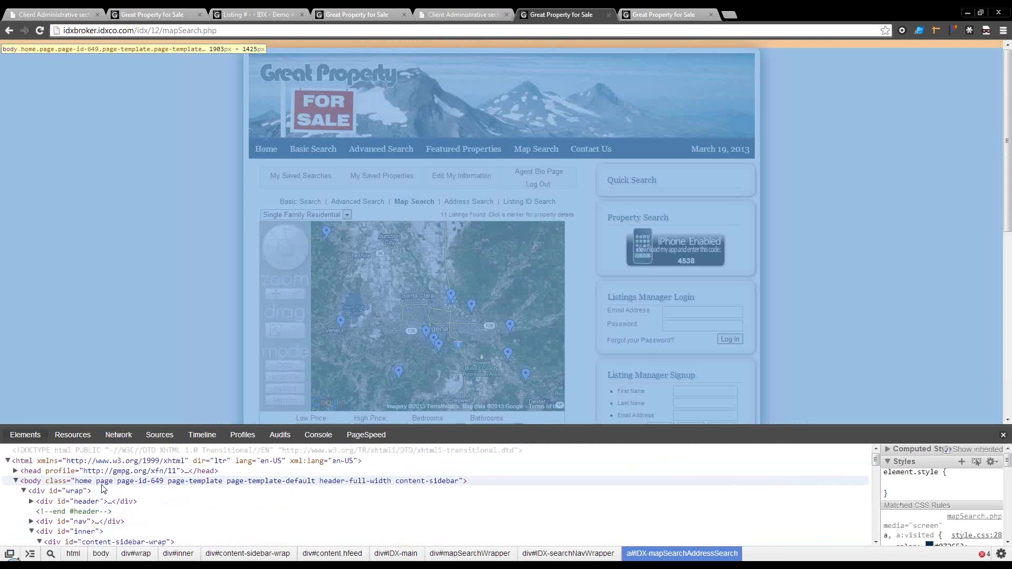
scroll(105, 498, down, 5)
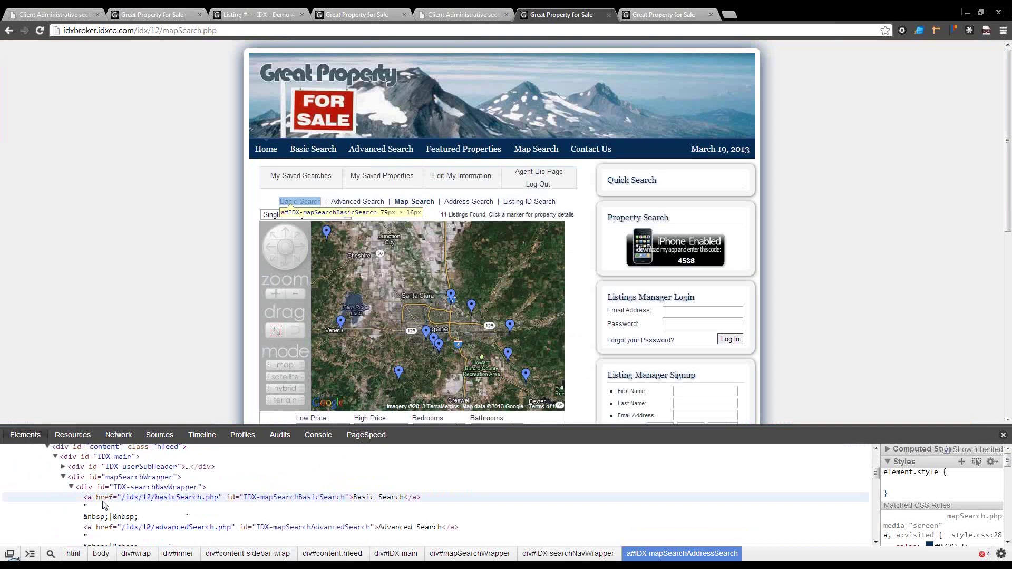
click(128, 488)
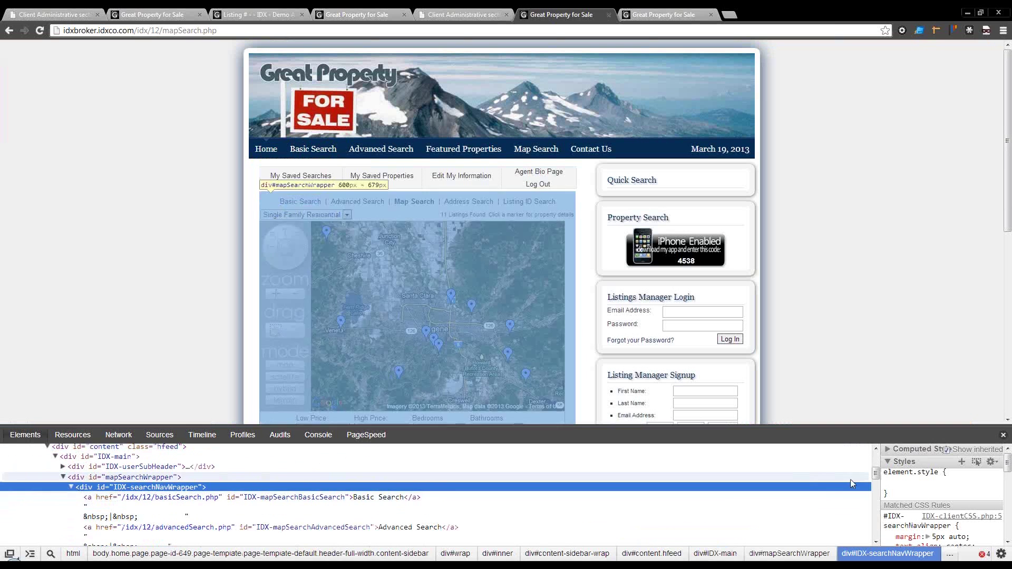
Step: Add an inline width: 500px to the search navigation wrapper's element.style
click(902, 481)
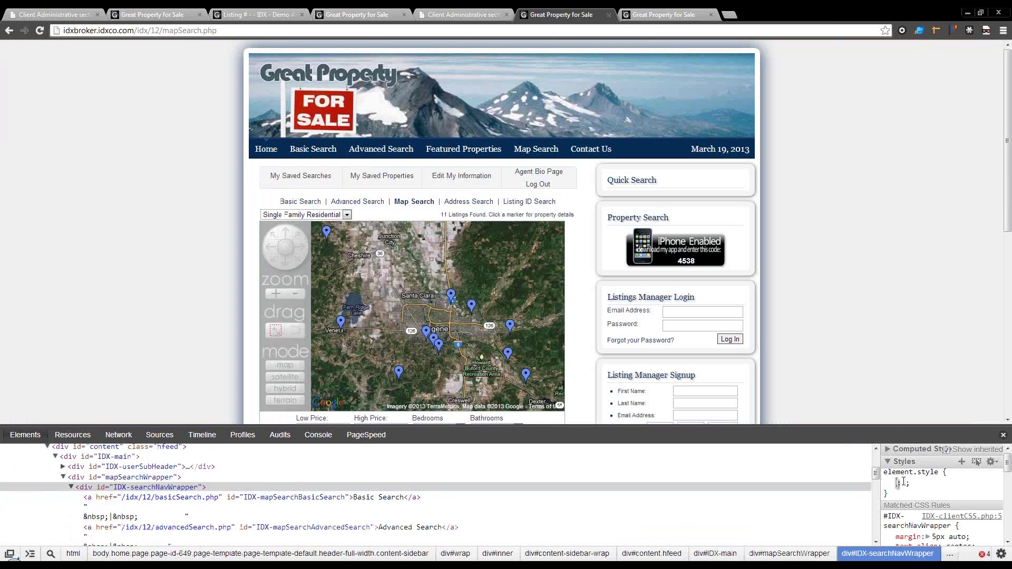
text(width: 6)
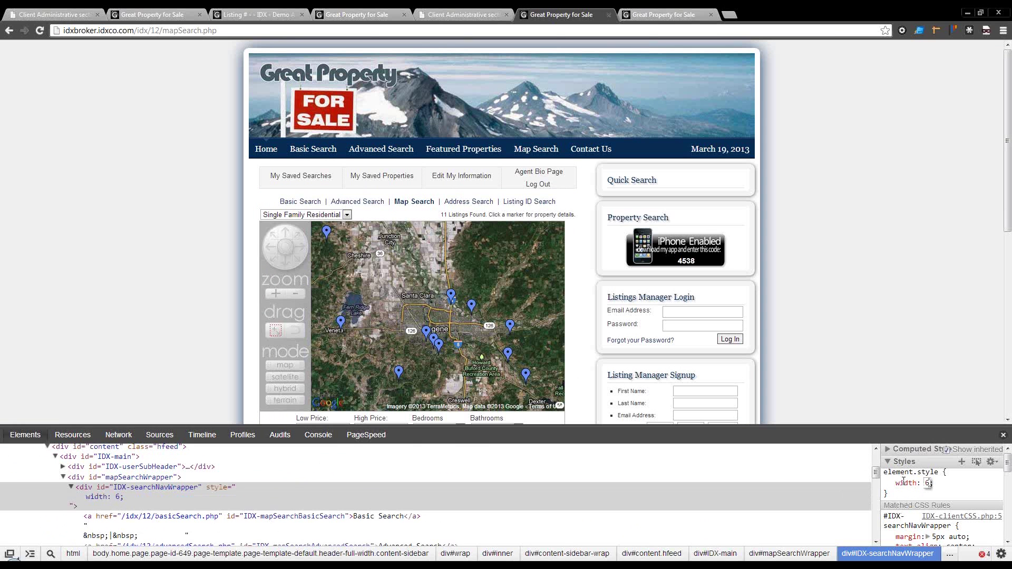
text(50px)
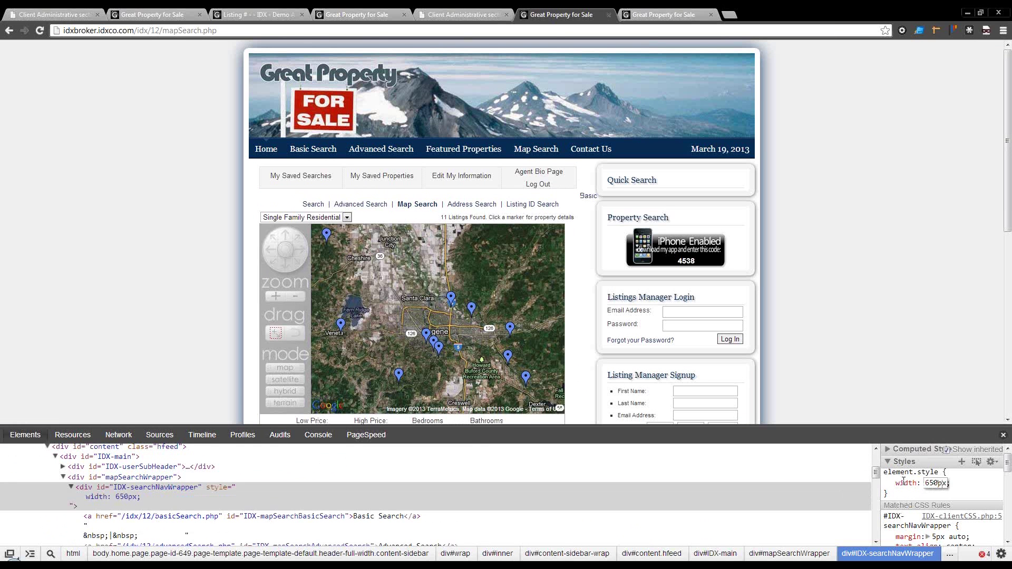
key(BackSpace)
key(BackSpace)
text(50)
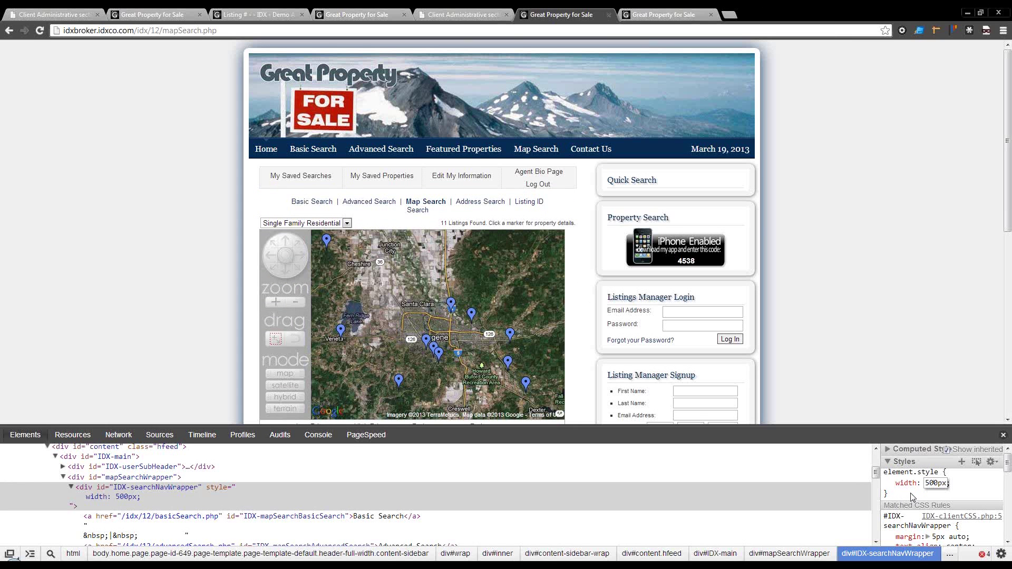
click(444, 14)
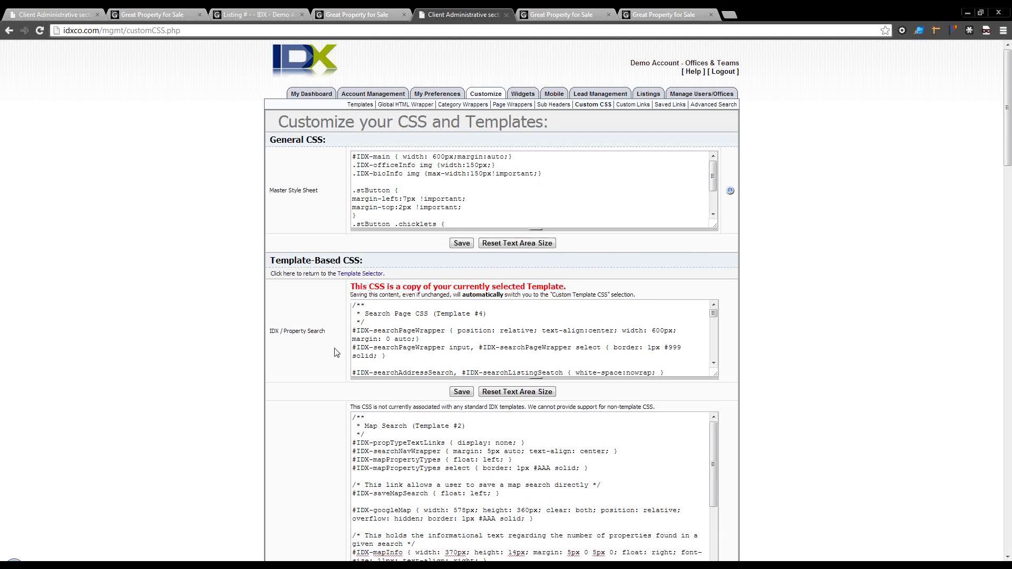
scroll(305, 383, down, 2)
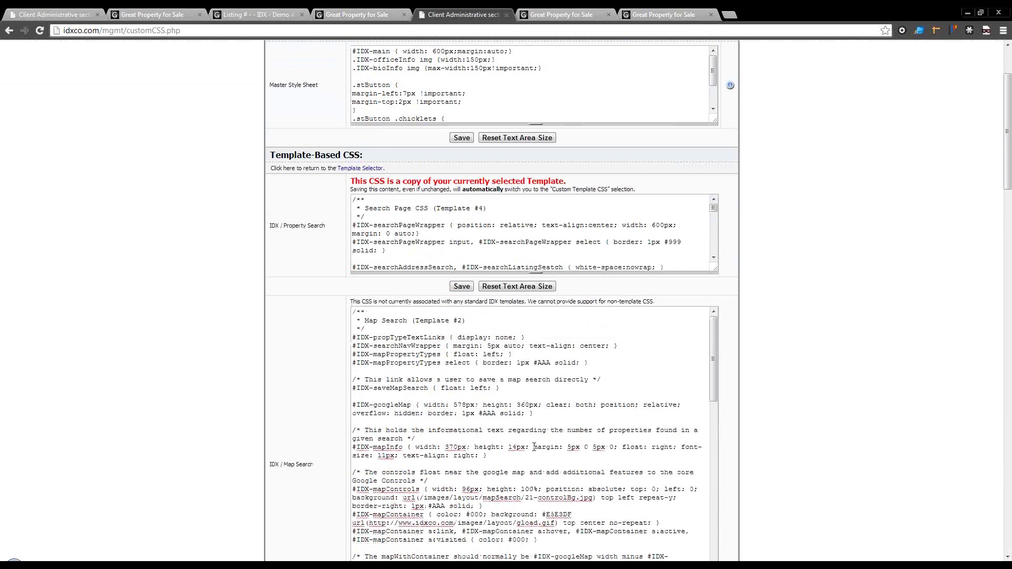
scroll(583, 441, down, 1)
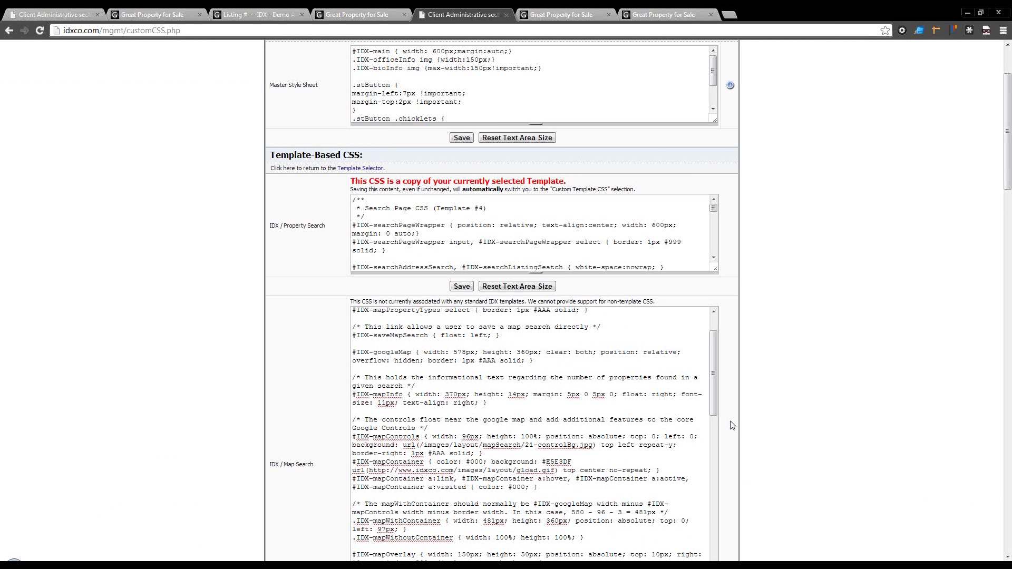
scroll(750, 426, down, 1)
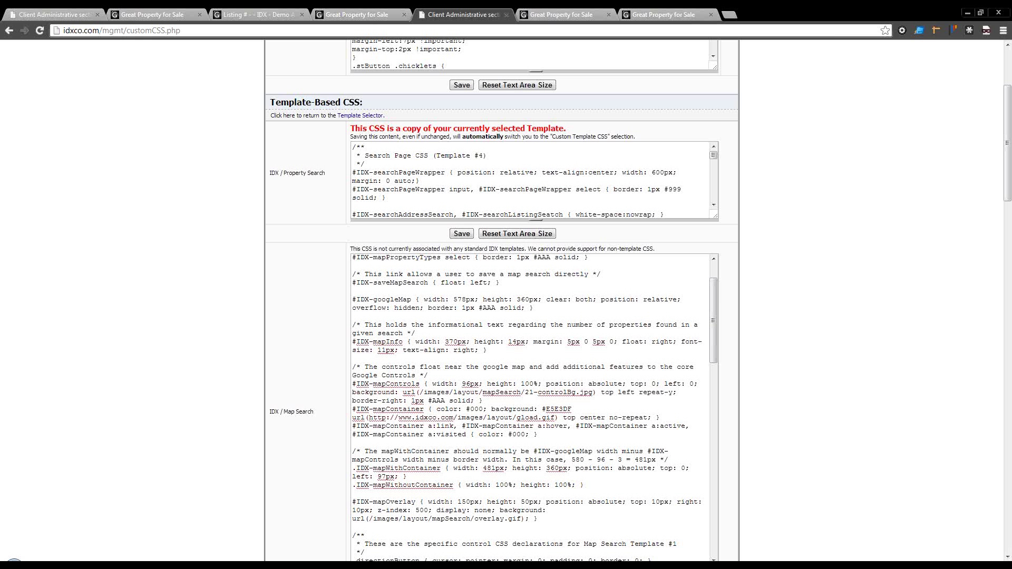
Step: Close the developer tools on the map search page and open the site's Basic Search page
click(569, 16)
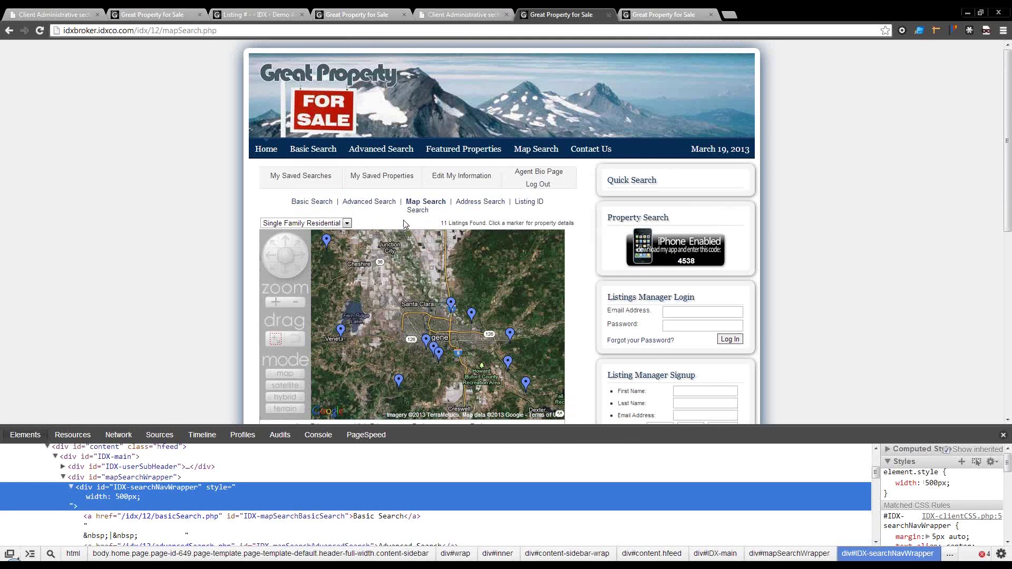
click(372, 218)
scroll(372, 219, down, 1)
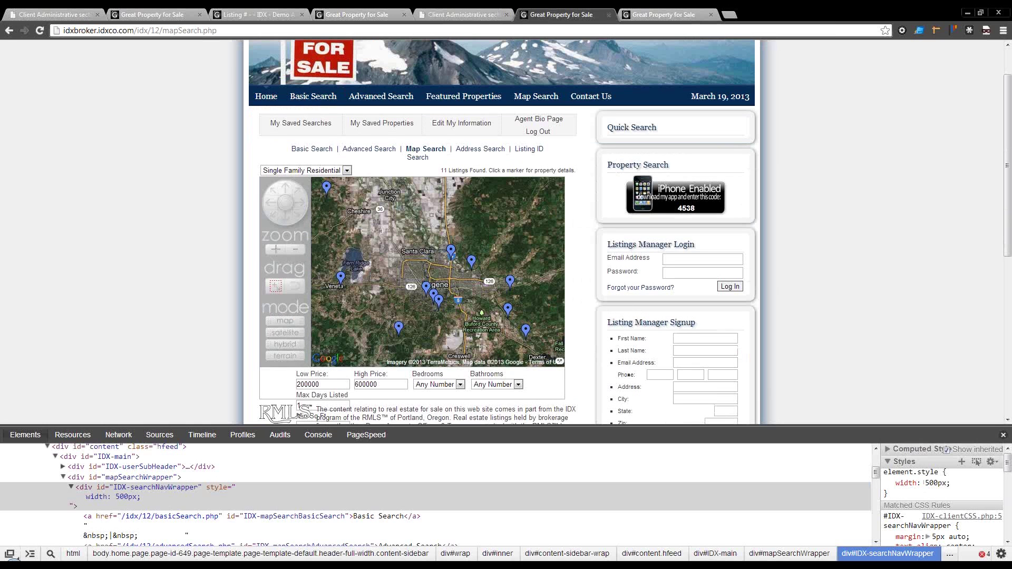
click(1002, 434)
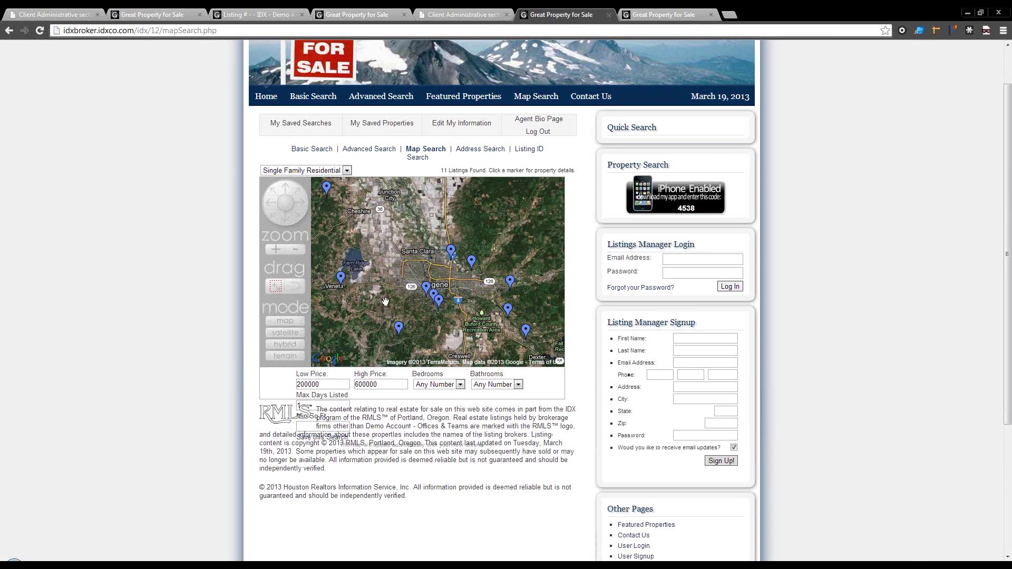
click(299, 149)
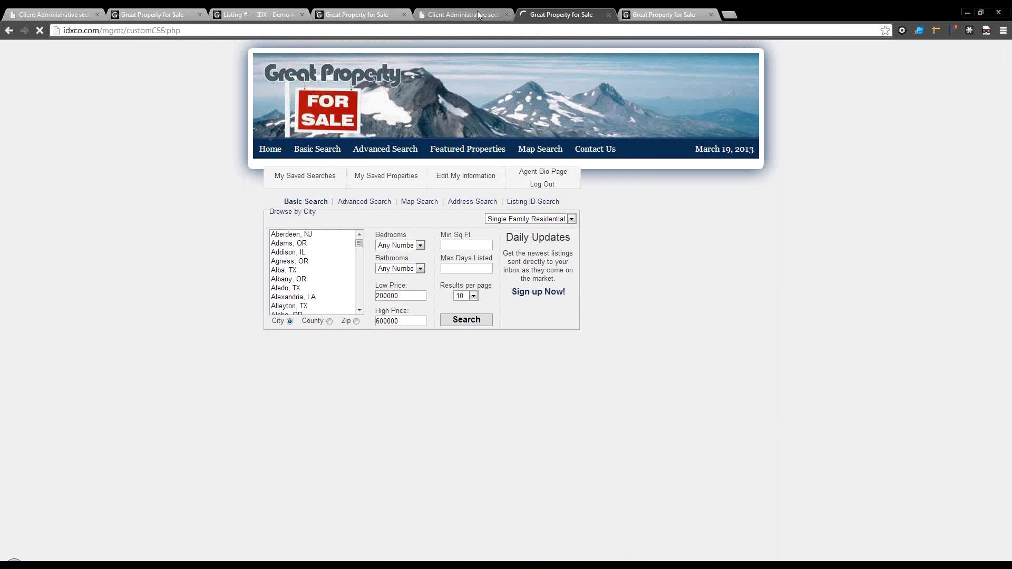
Step: Set the Global Preferences Details Page Map to Microsoft and save the changes
click(477, 10)
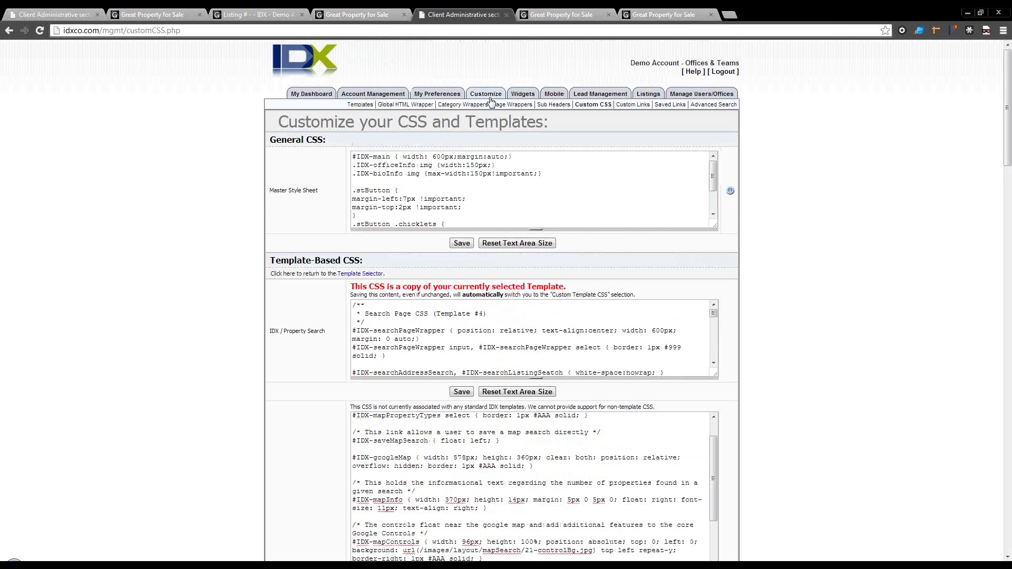
click(430, 95)
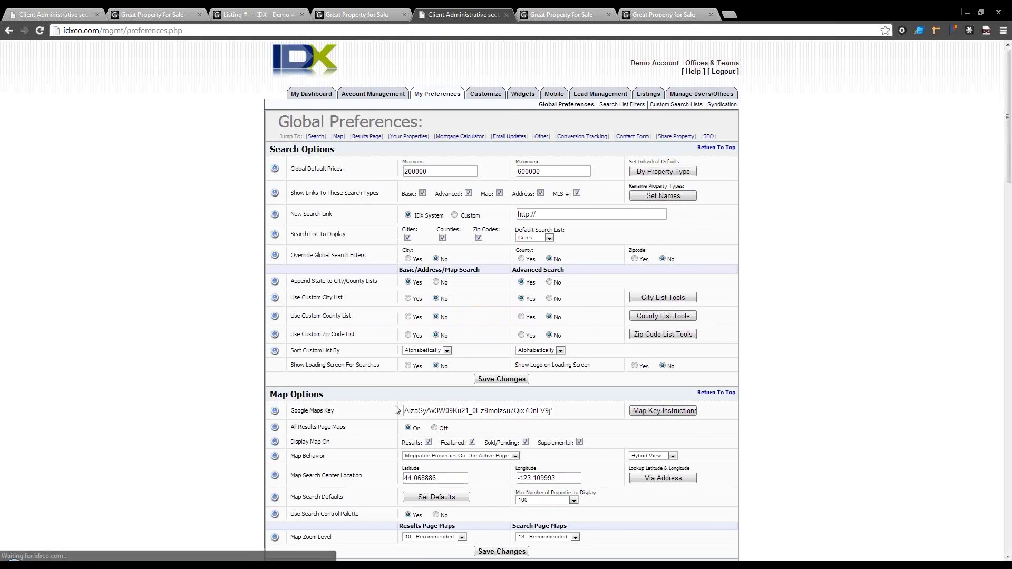
scroll(417, 416, down, 7)
scroll(395, 407, down, 10)
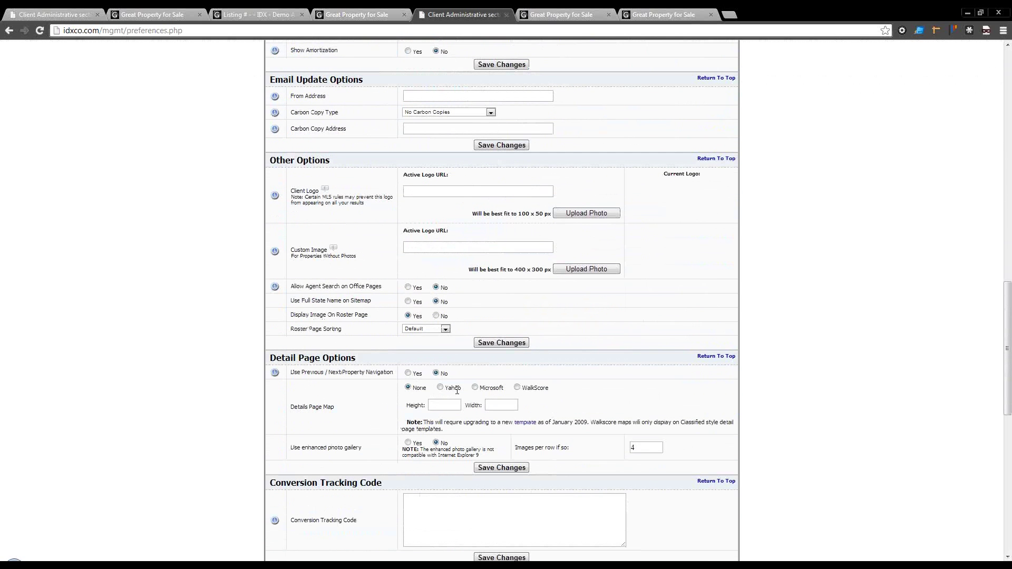
click(475, 387)
click(493, 469)
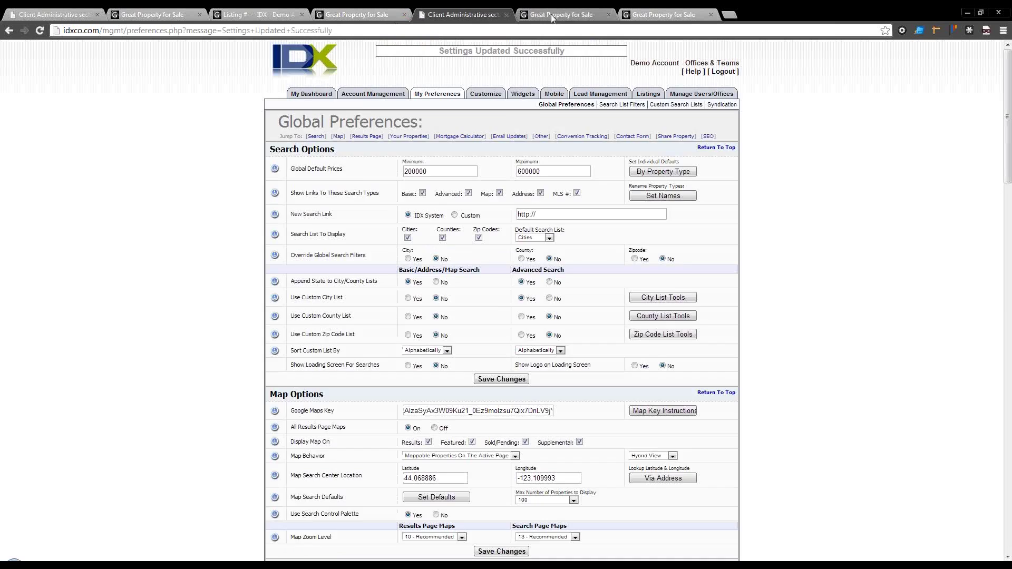
click(561, 15)
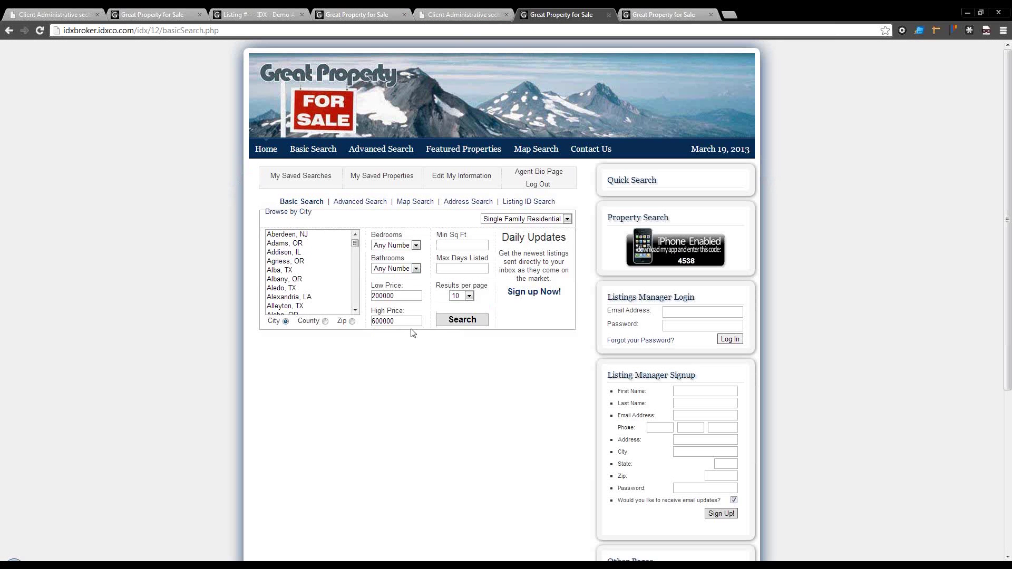
click(462, 319)
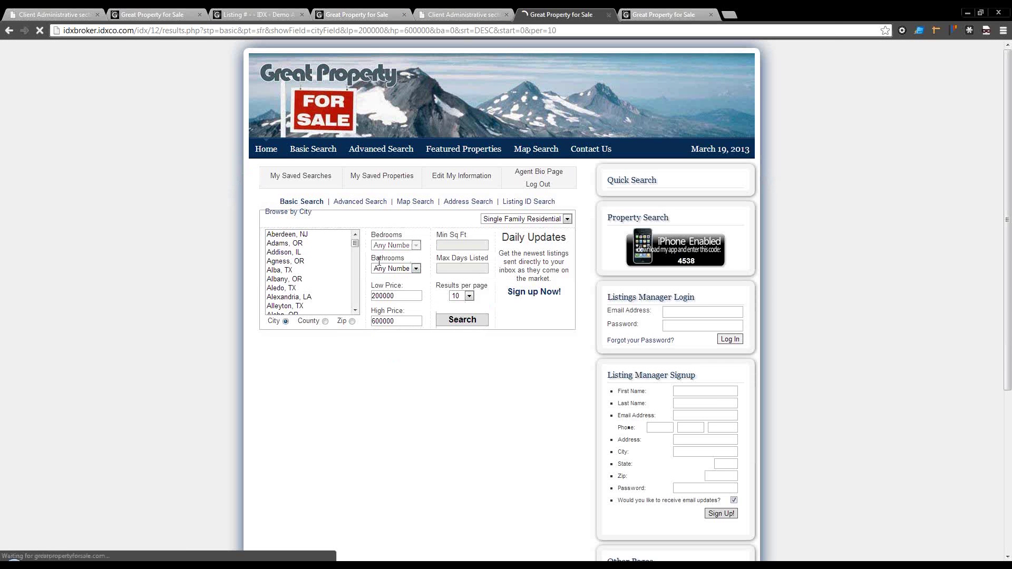
scroll(341, 395, down, 5)
mouse_move(341, 395)
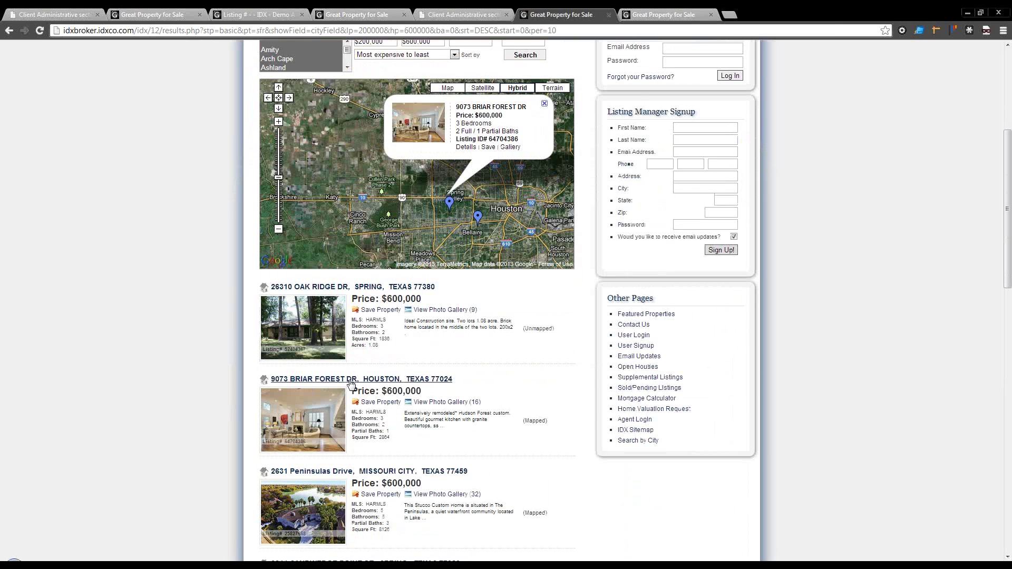
click(383, 378)
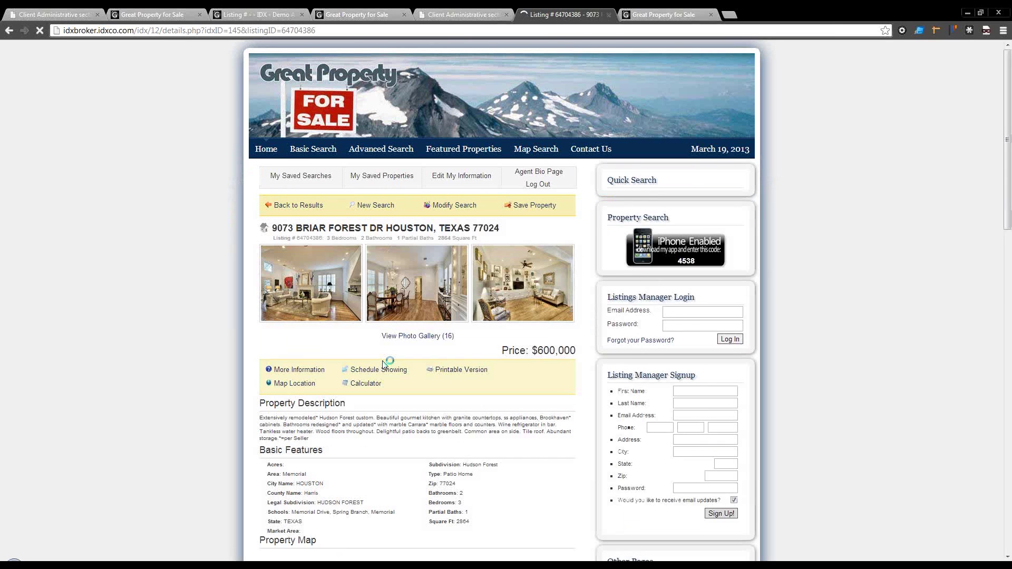
scroll(390, 380, down, 4)
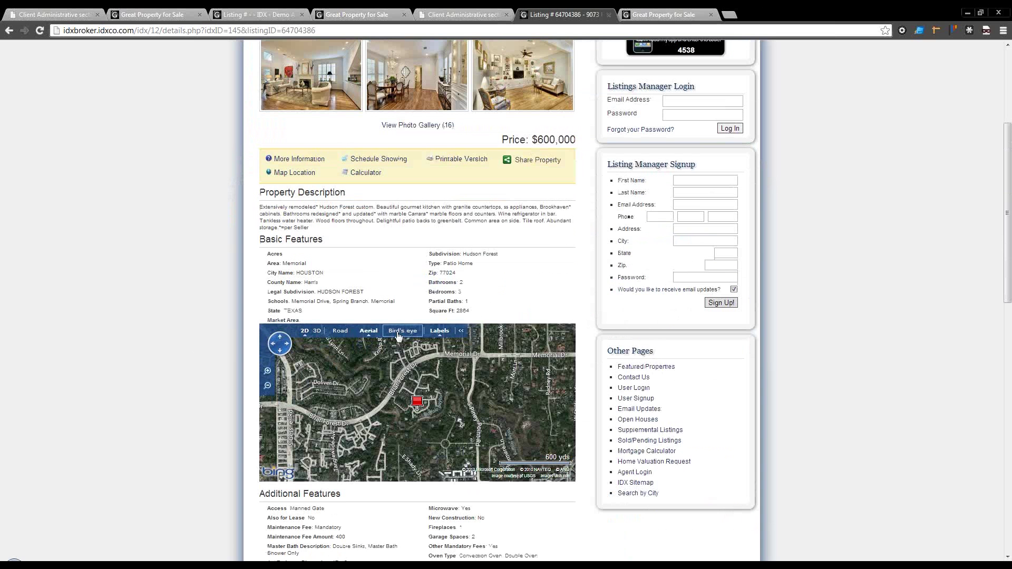
Step: Toggle the listing map between Bird's eye, Road and Aerial views, panning around the pin
click(404, 334)
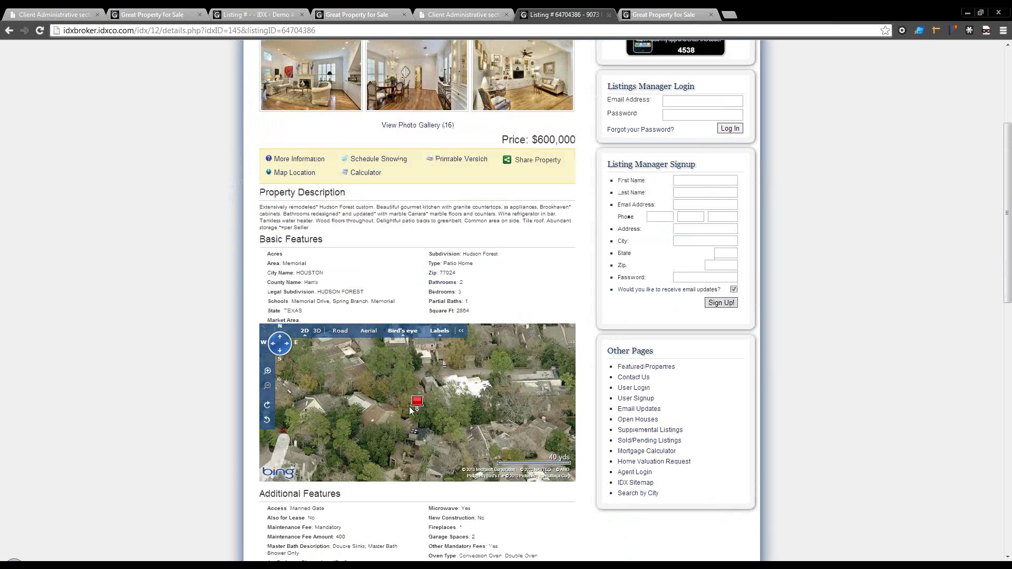
scroll(400, 407, up, 1)
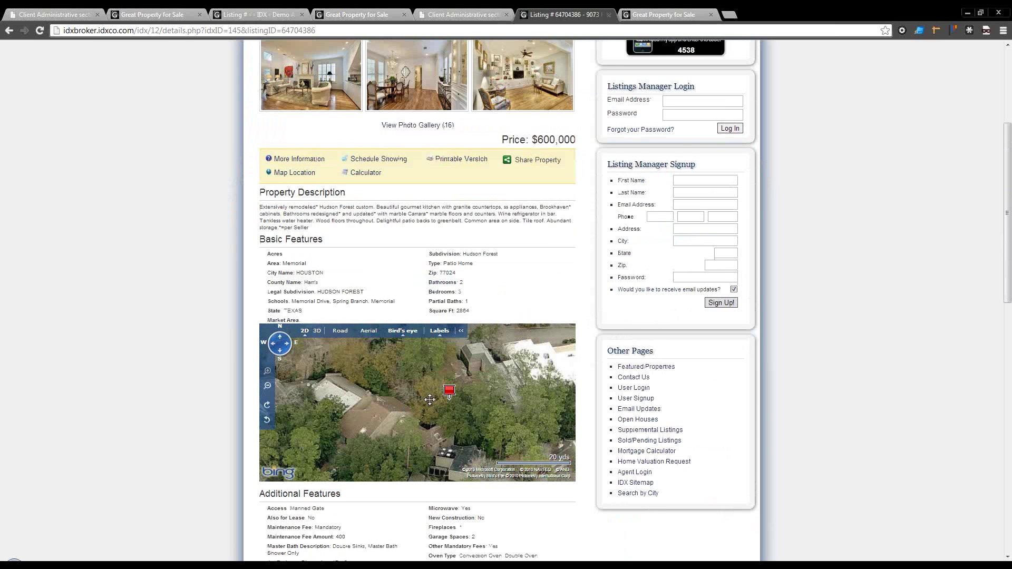
drag(414, 390, 377, 448)
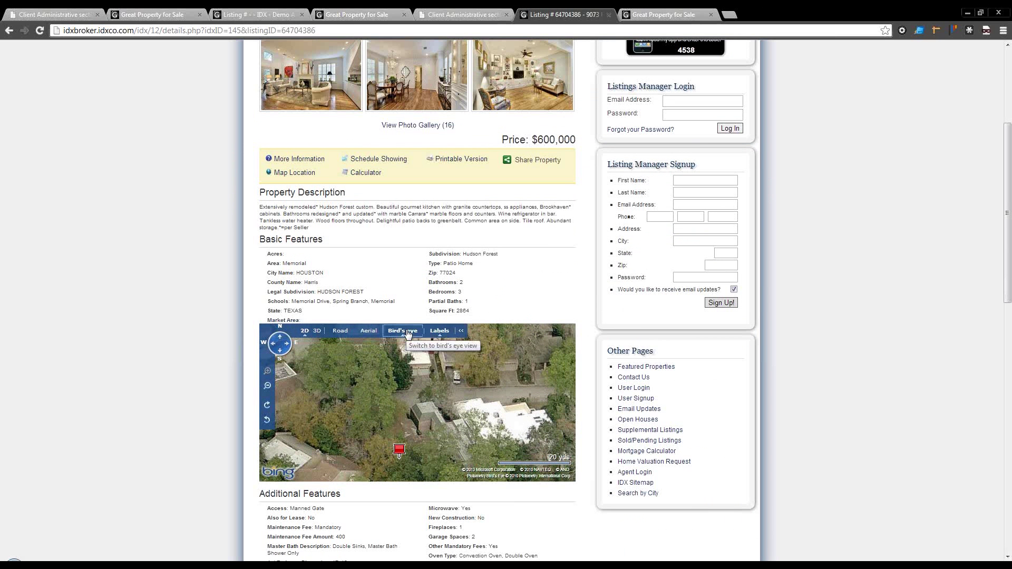
click(346, 335)
click(368, 332)
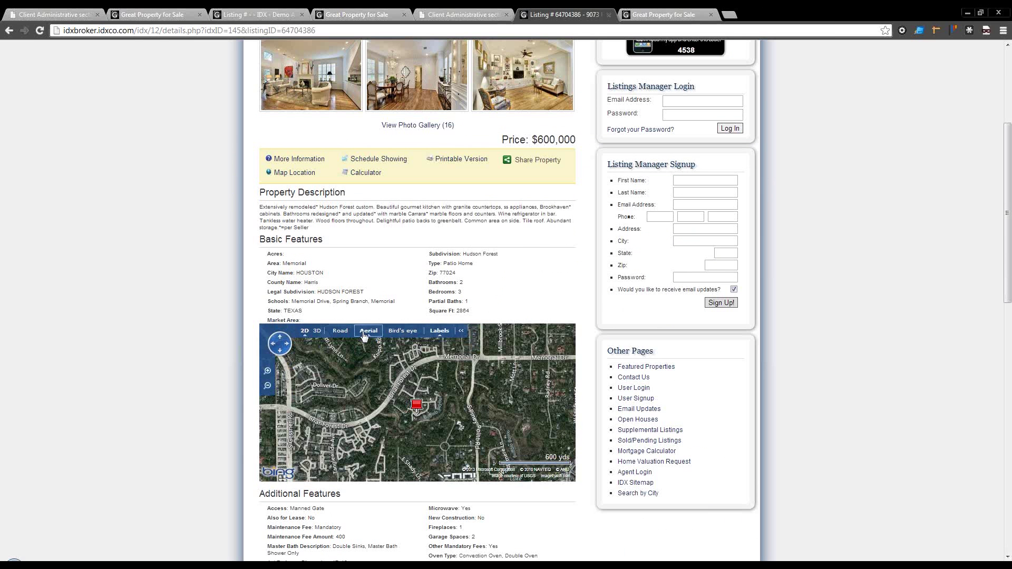
click(391, 336)
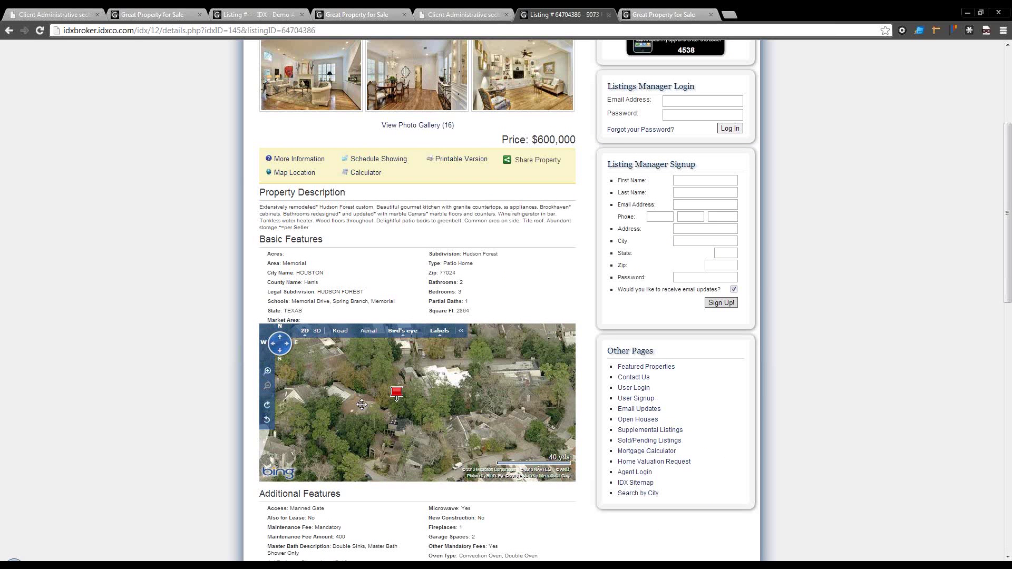
scroll(374, 446, up, 1)
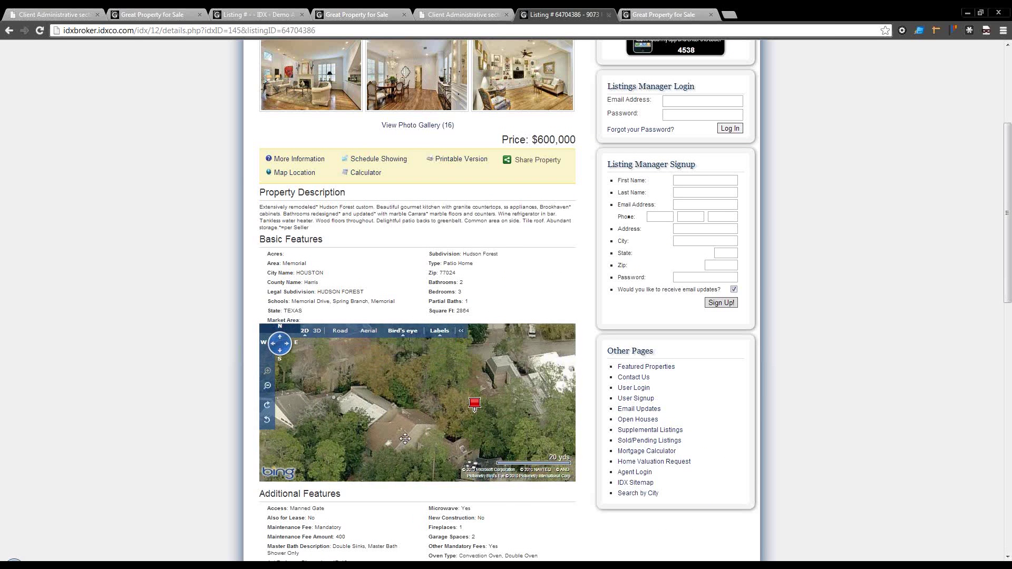
drag(353, 403, 332, 387)
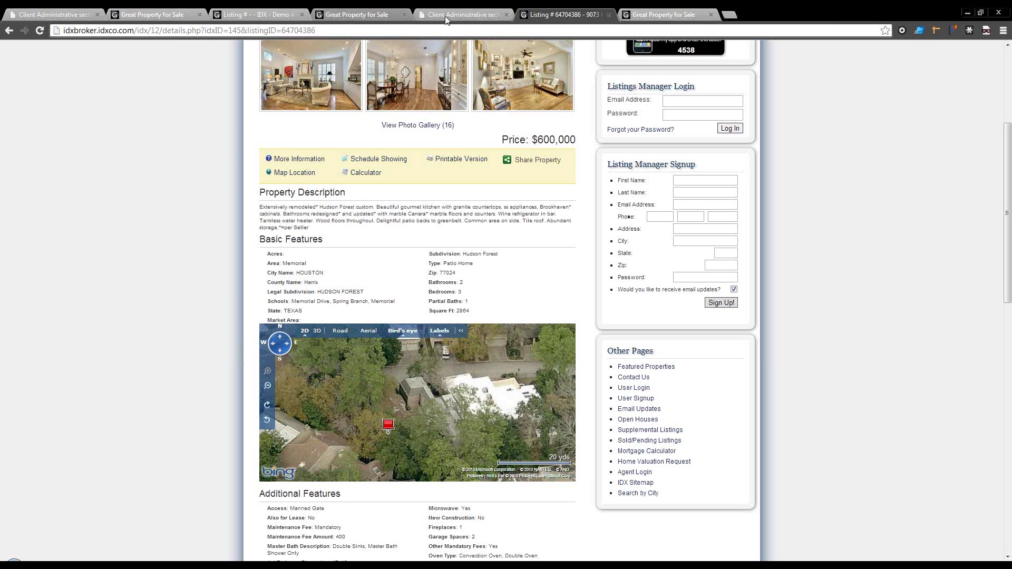
click(458, 14)
Step: Select WalkScore as the Details Page Map option in Detail Page Options
scroll(431, 416, down, 12)
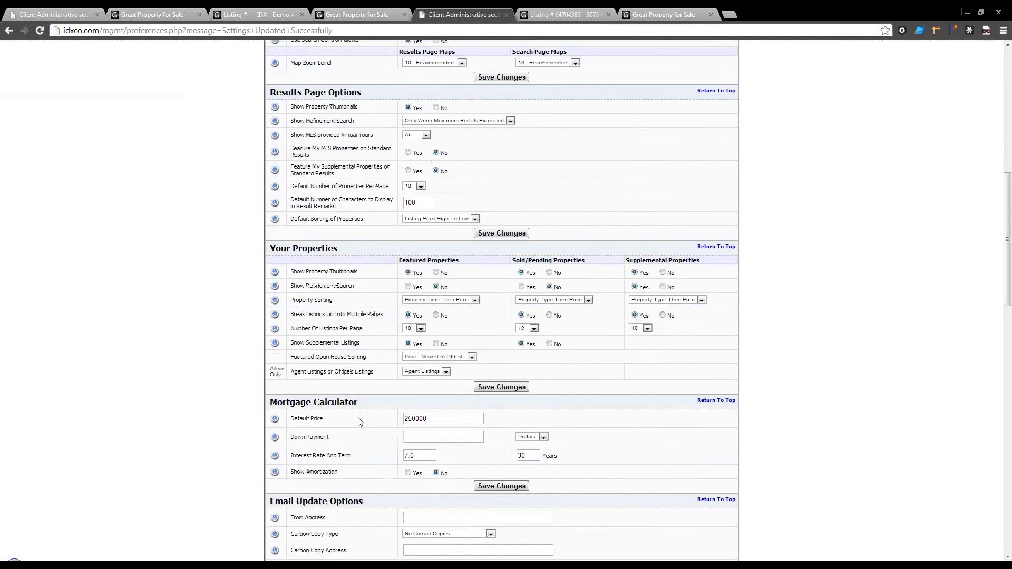
scroll(359, 422, down, 5)
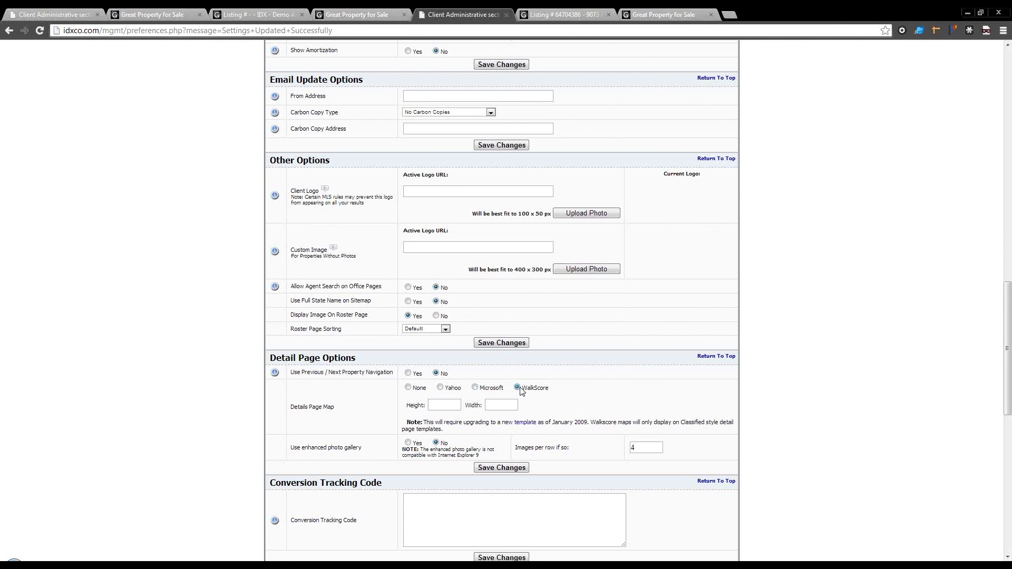
click(517, 389)
scroll(798, 258, up, 9)
scroll(794, 261, up, 8)
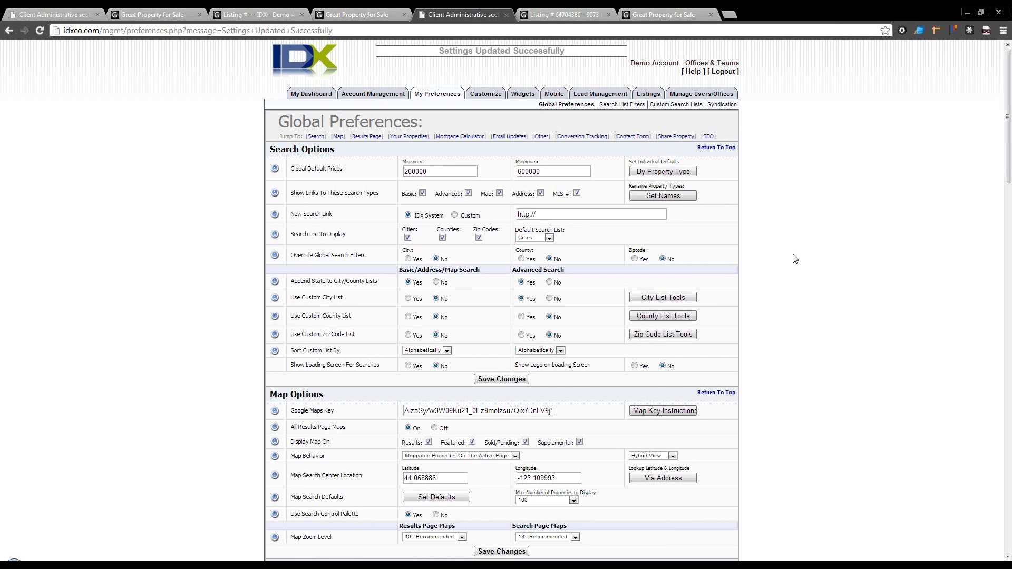
Step: Review the Account Management page links, then open Saved Links under Customize
click(374, 95)
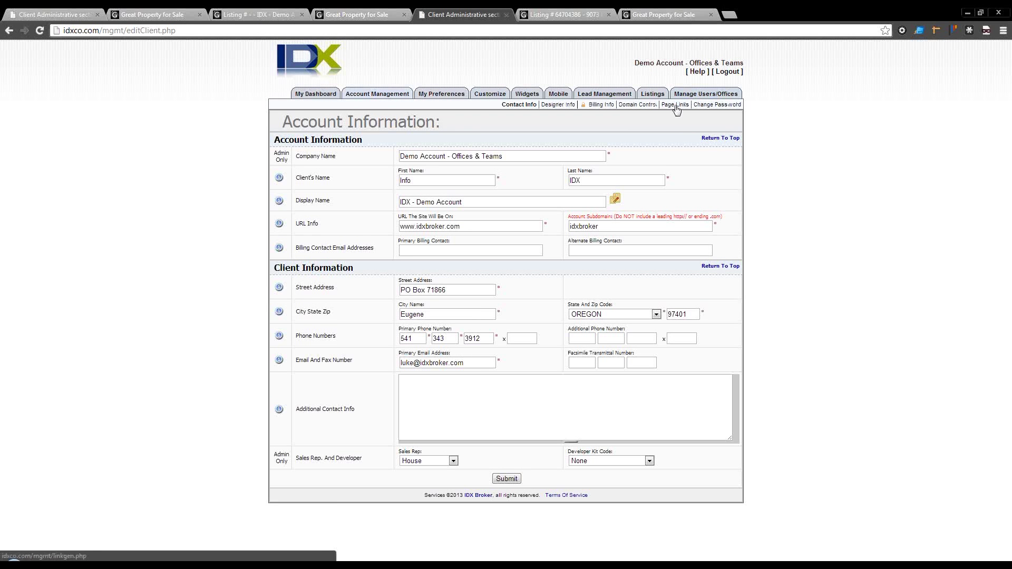
click(674, 104)
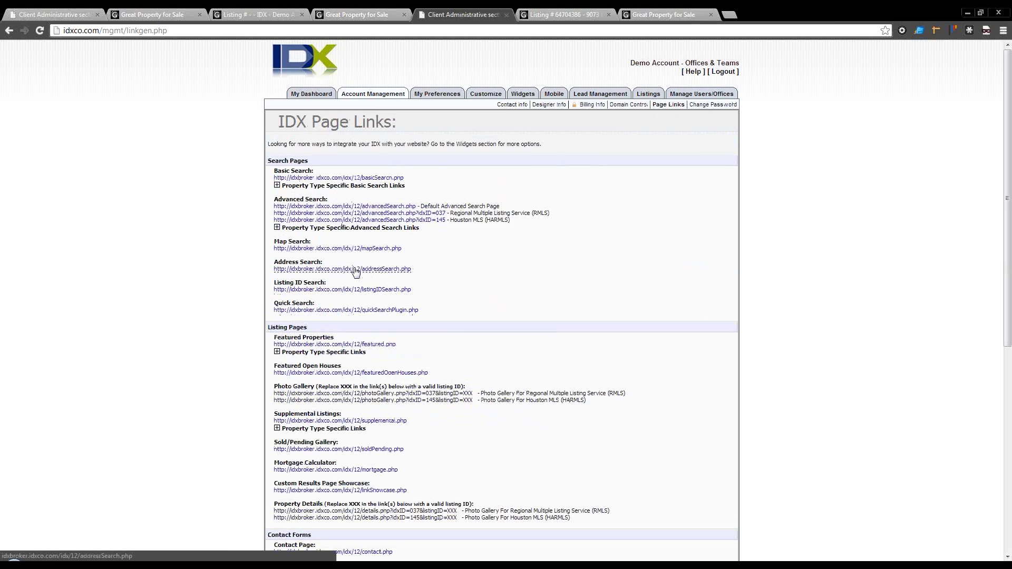
mouse_move(492, 99)
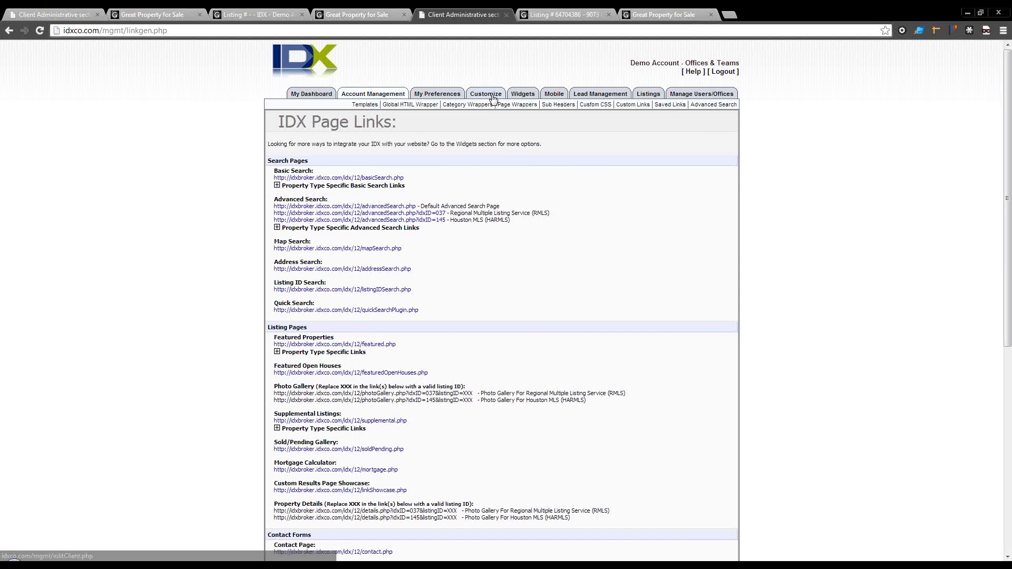
click(643, 105)
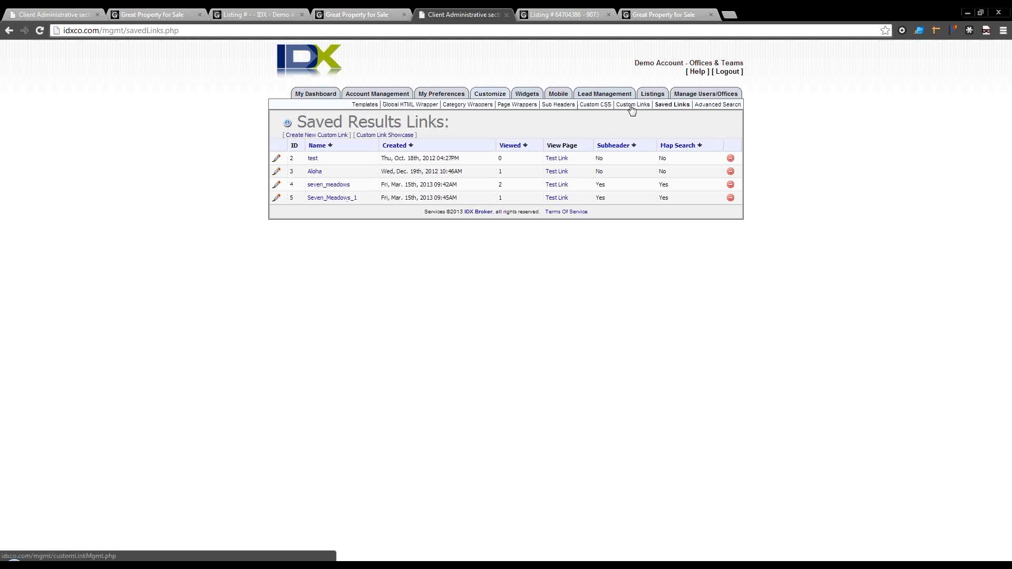
Step: Open the map search custom link builder and zoom the map into the chosen neighbourhood
click(632, 105)
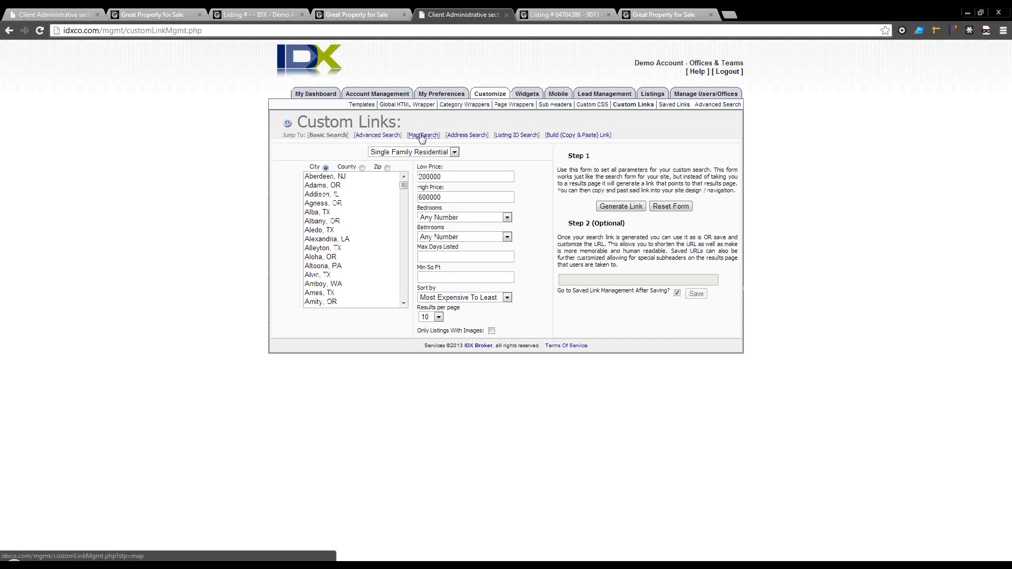
click(423, 135)
click(337, 188)
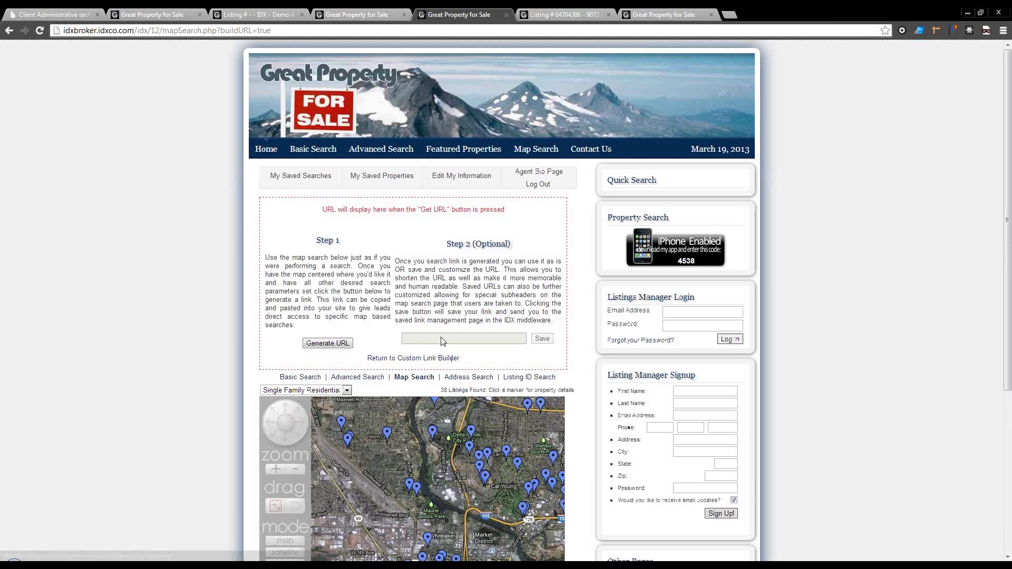
drag(419, 477, 360, 440)
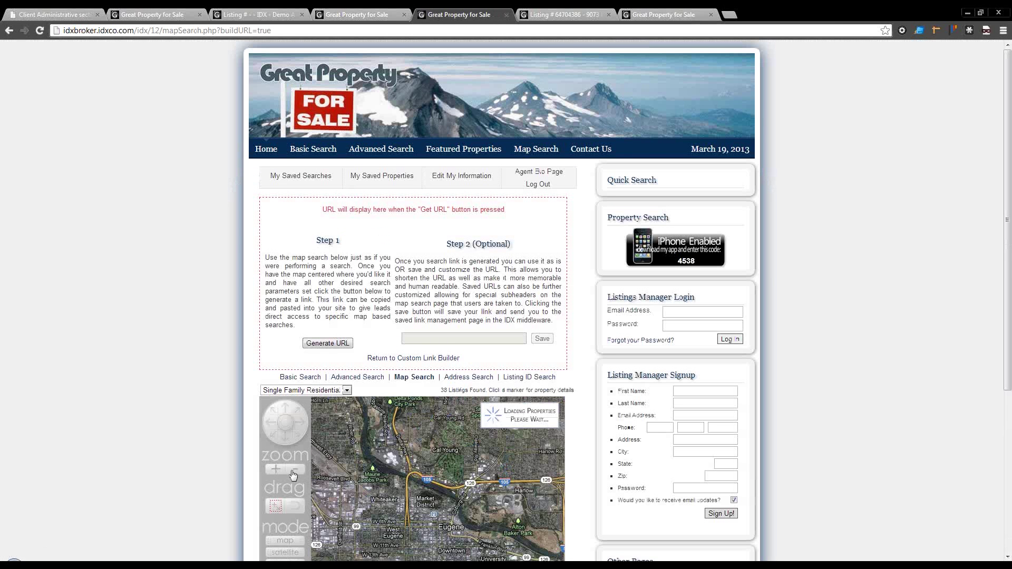
click(275, 505)
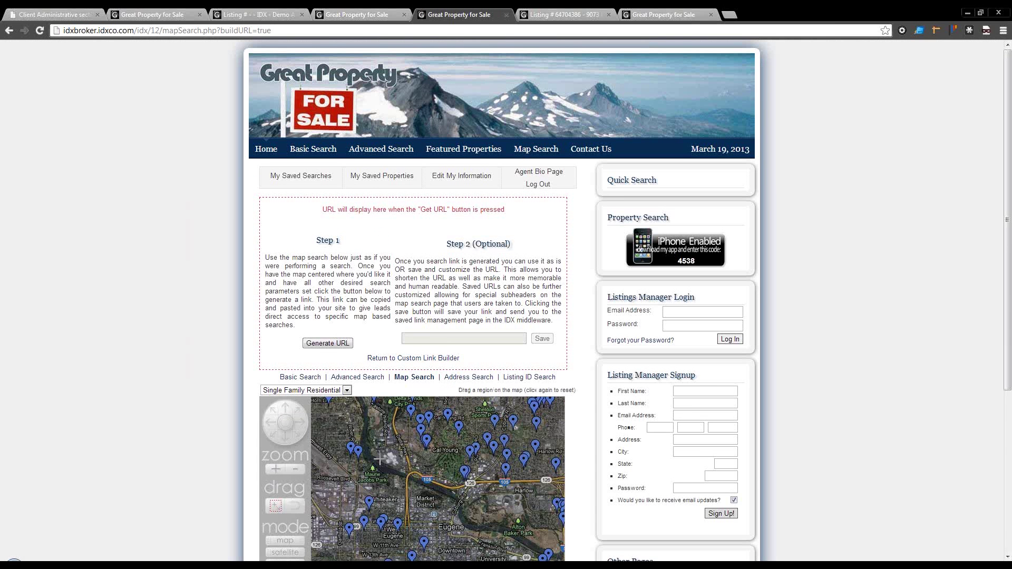
drag(411, 430, 501, 498)
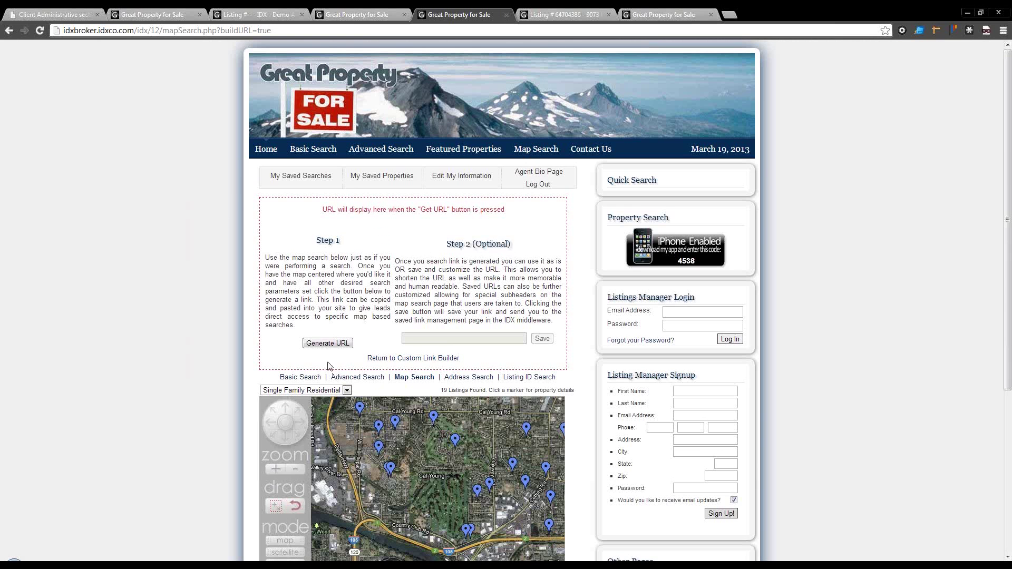
scroll(396, 410, down, 4)
scroll(396, 410, up, 2)
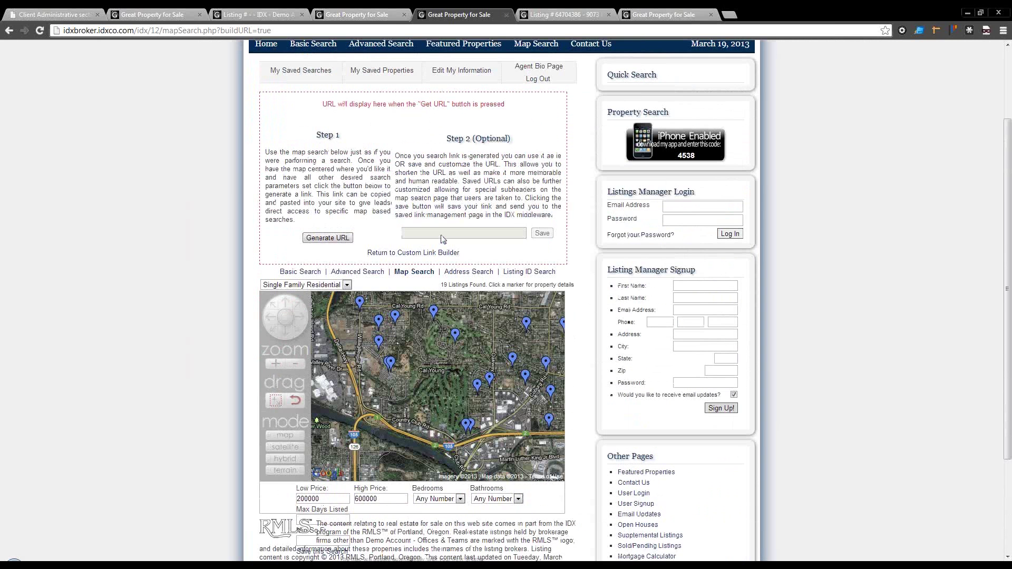
Step: Generate the map search URL and save it as 'Cal_young'
click(327, 240)
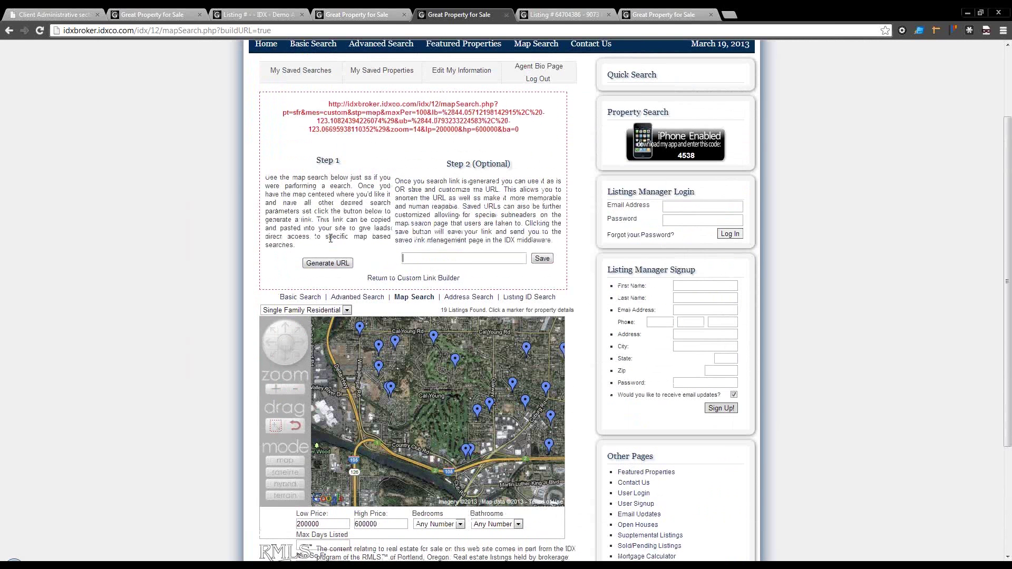
click(463, 257)
text(Cal )
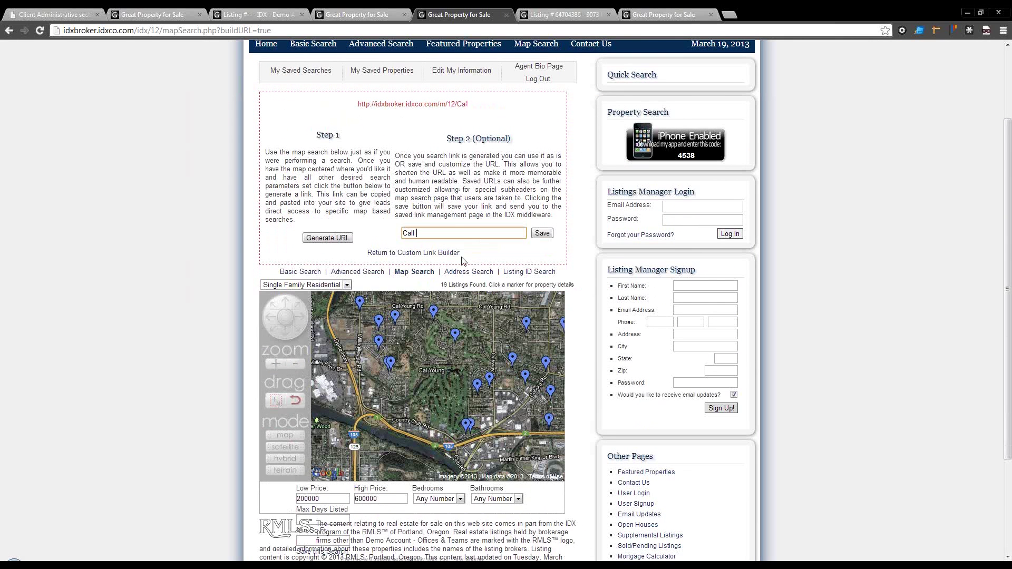
text(young)
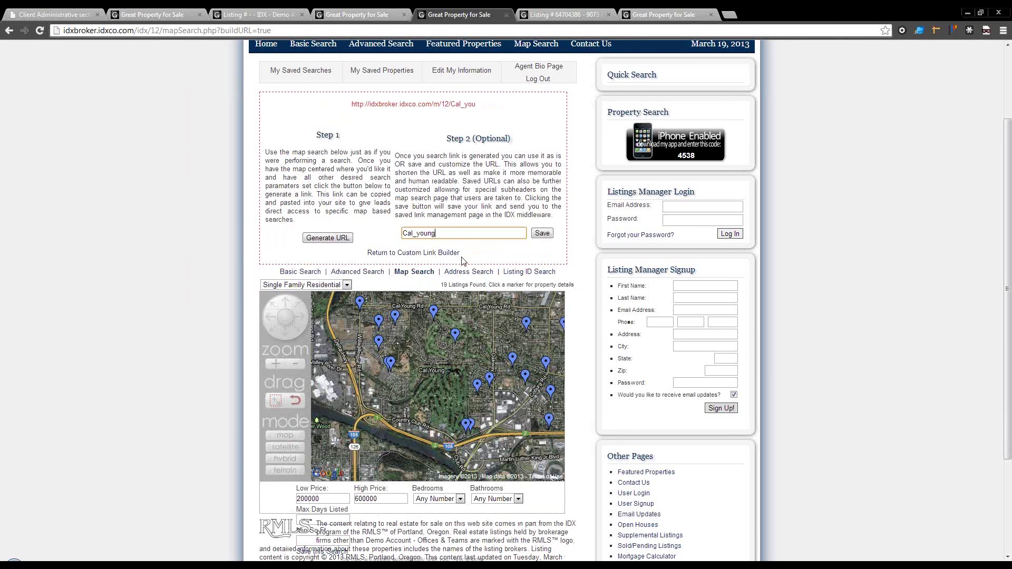
click(542, 234)
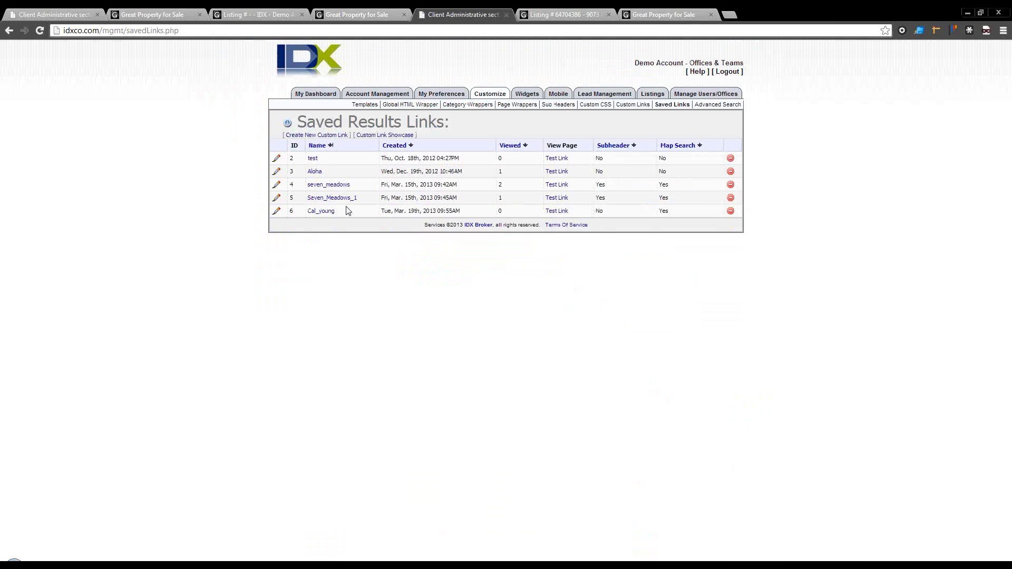
Step: Test the Cal_young link, confirming it opens a 19-listing map search
click(558, 212)
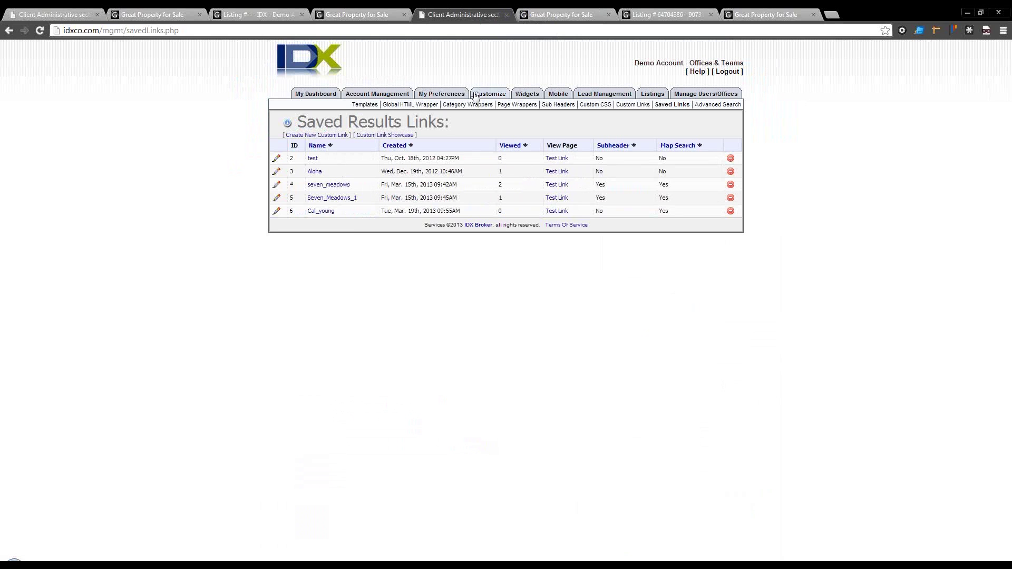
click(491, 15)
Step: Browse the Custom Slideshows and Custom Showcases widget builders, choosing Aledo, TX as the city
click(521, 94)
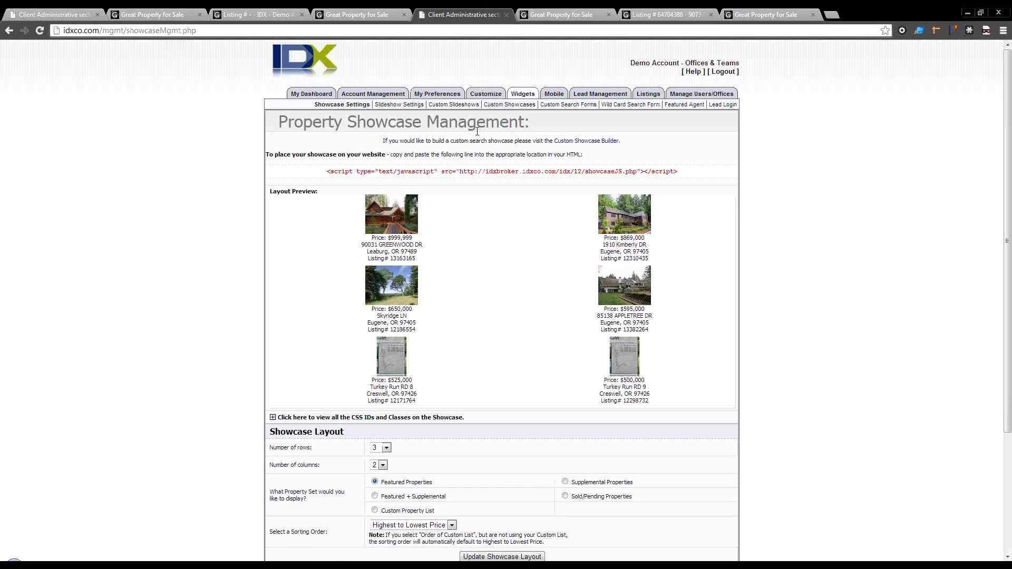
click(444, 106)
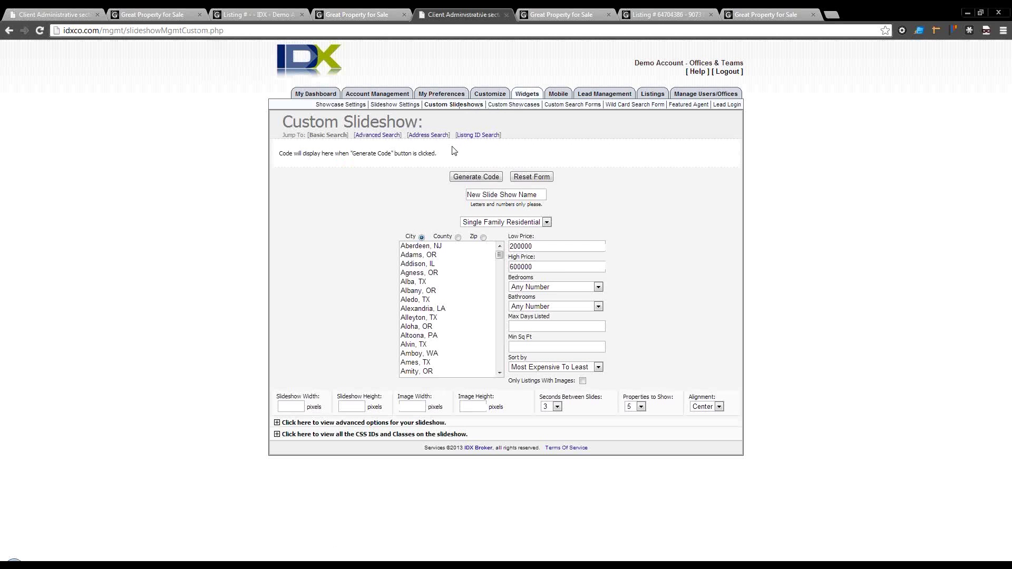
click(496, 105)
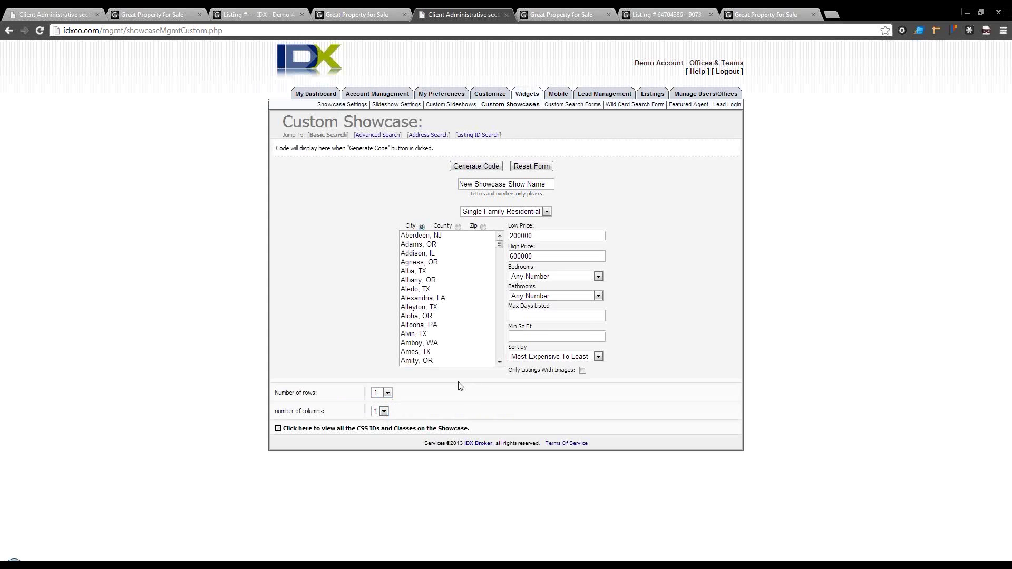
click(434, 290)
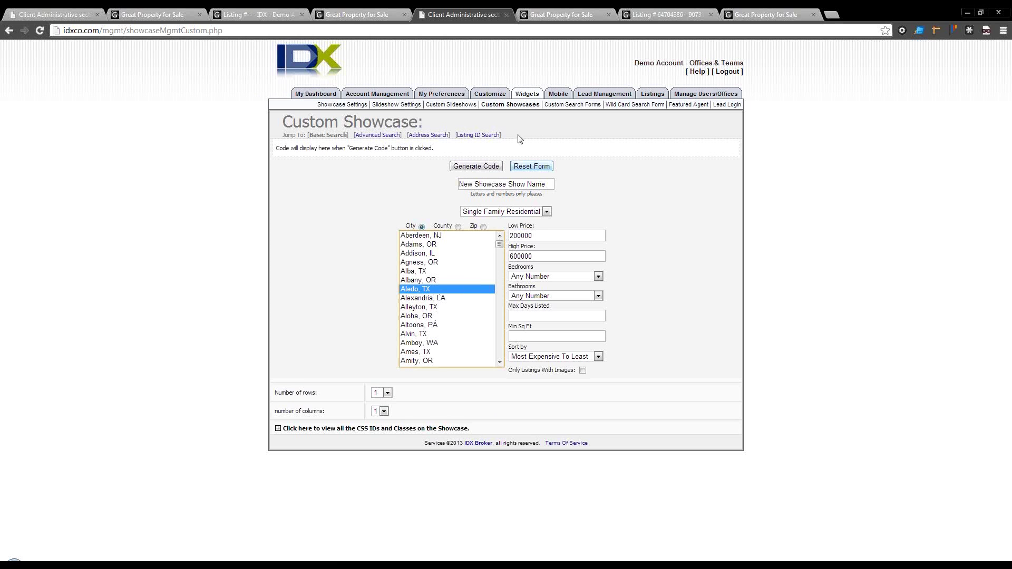
mouse_move(491, 96)
click(714, 104)
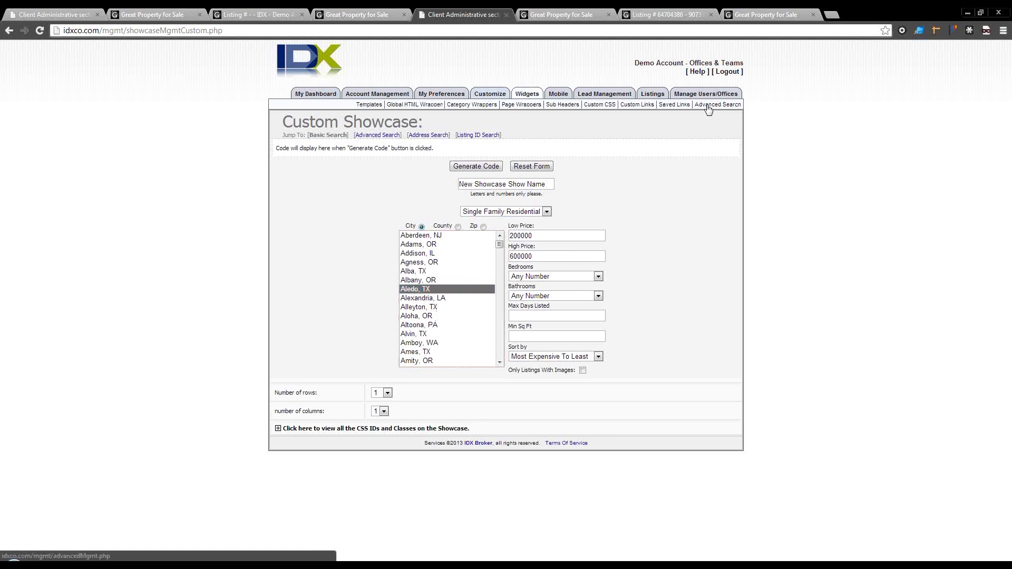
Step: Select the Regional Multiple Listing Service as the MLS source
click(535, 144)
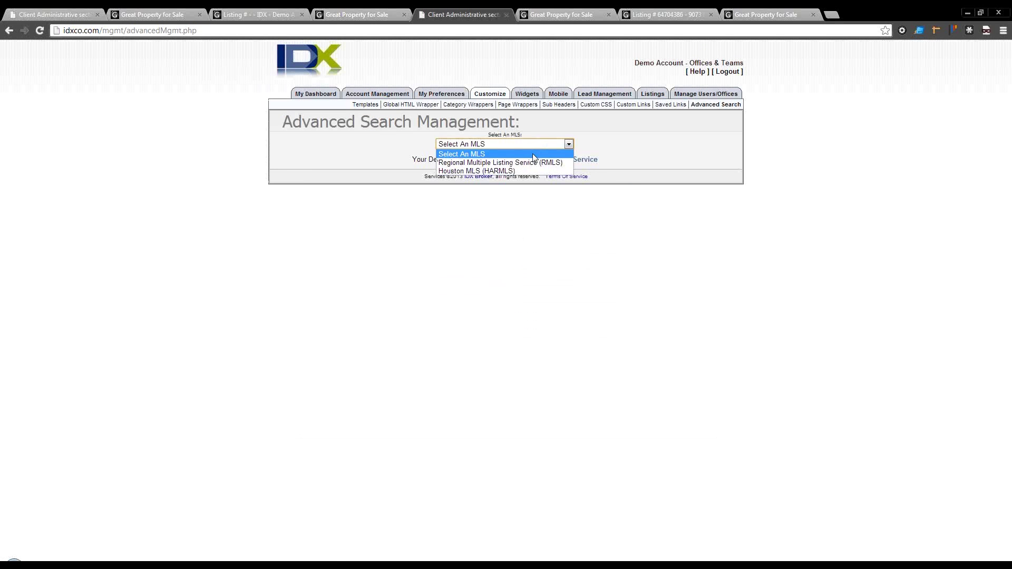
click(534, 162)
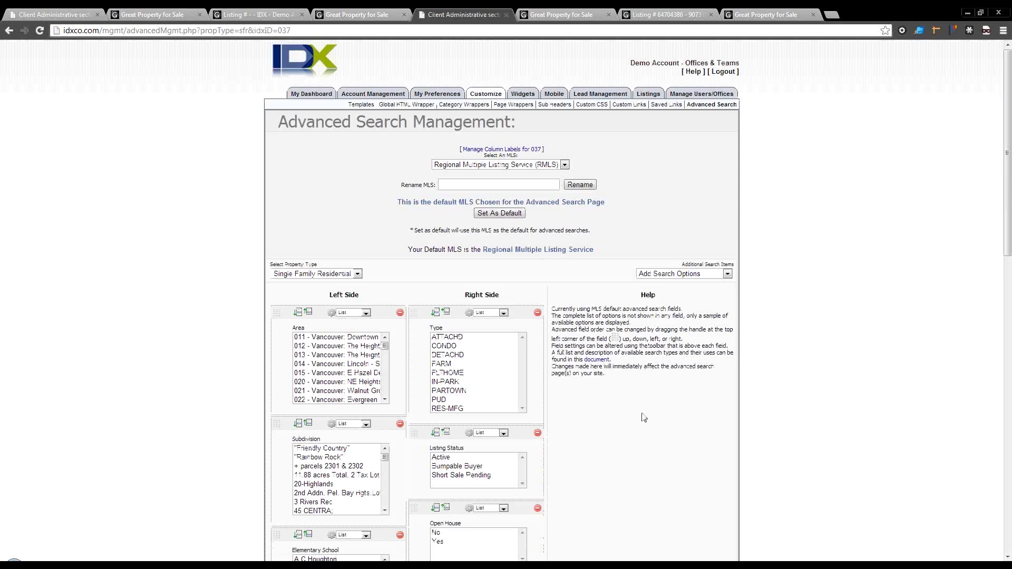
scroll(644, 417, down, 1)
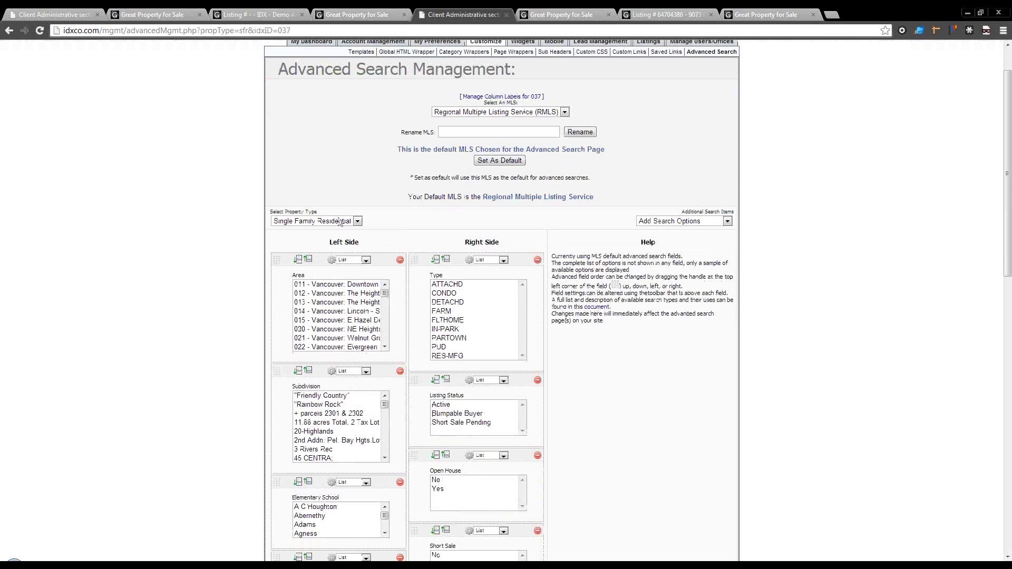
Step: Move the Listing Status field above the Type field
click(662, 224)
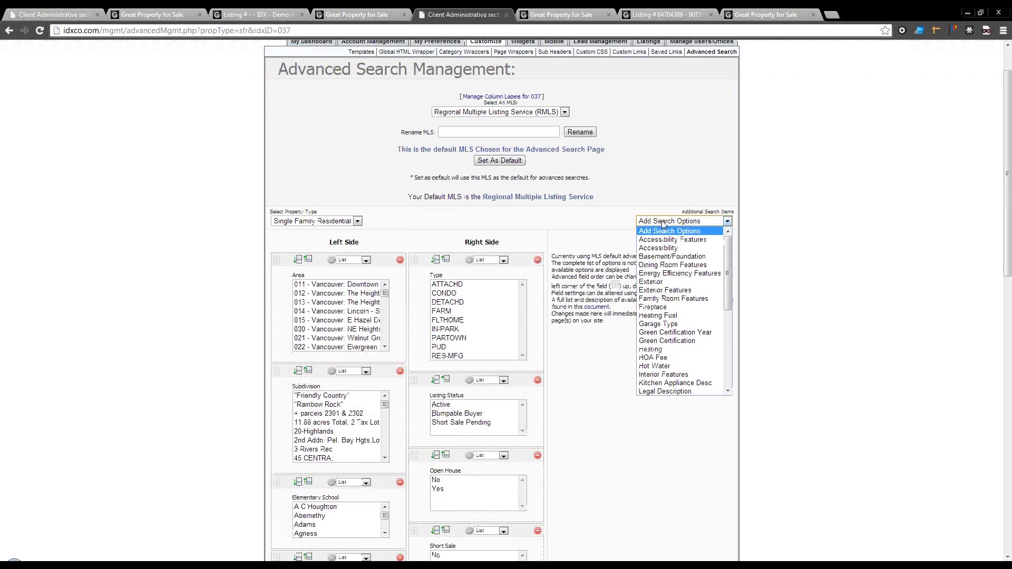
drag(728, 263, 718, 352)
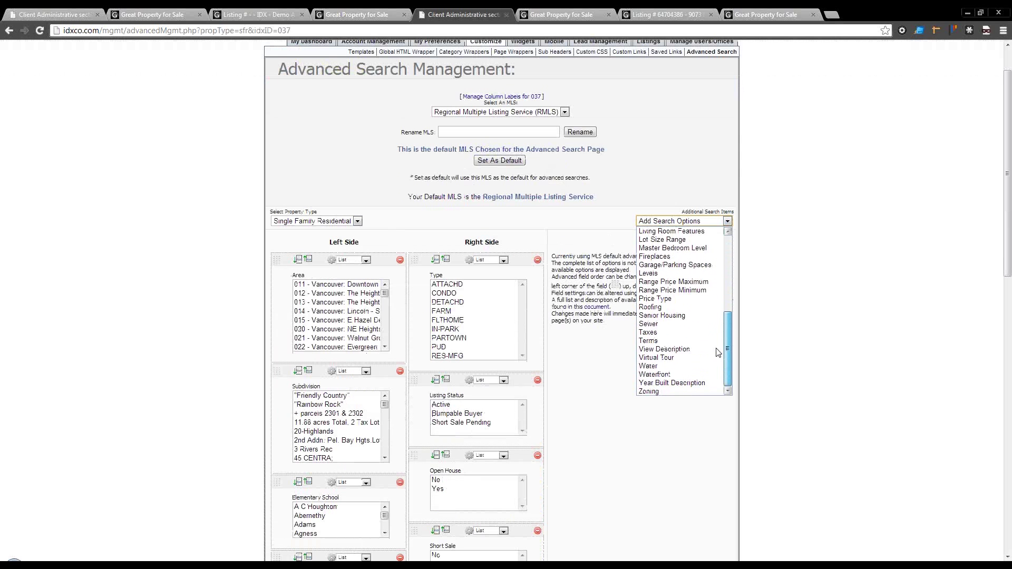
scroll(718, 352, up, 10)
scroll(669, 187, up, 2)
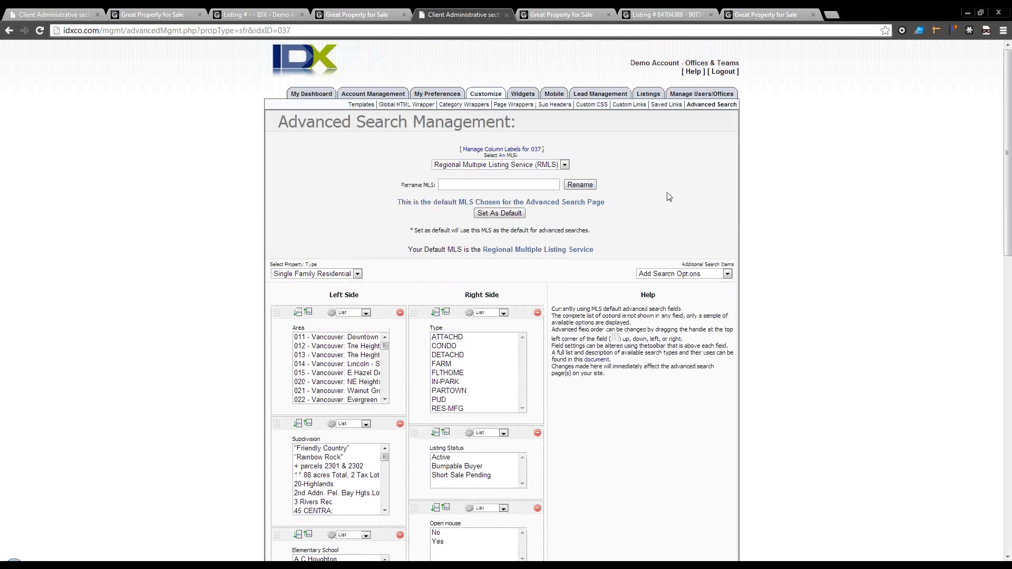
scroll(614, 203, down, 2)
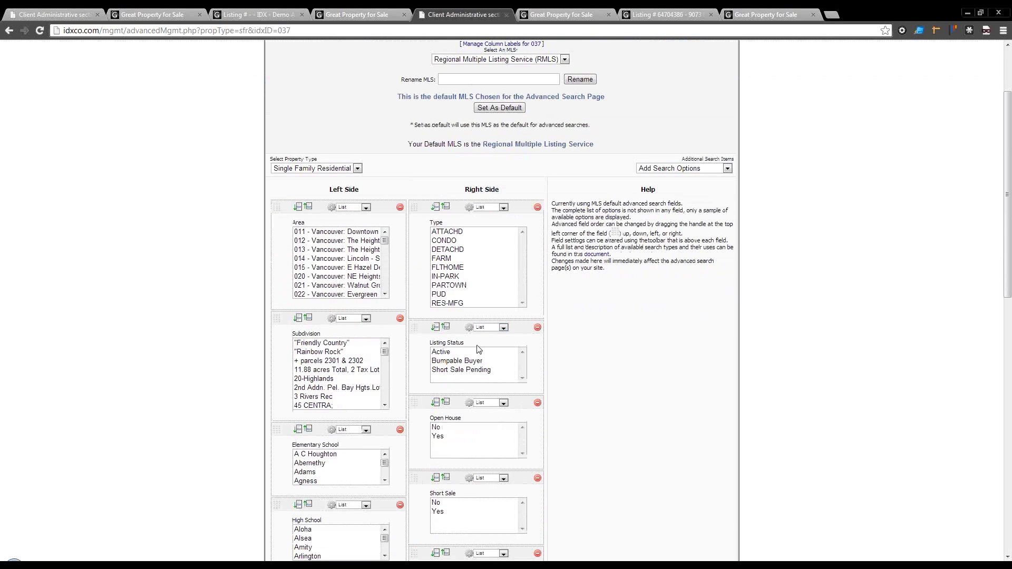
drag(414, 330, 427, 199)
Step: Make Open House, Short Sale and Bank Owned Yes / No fields
click(494, 403)
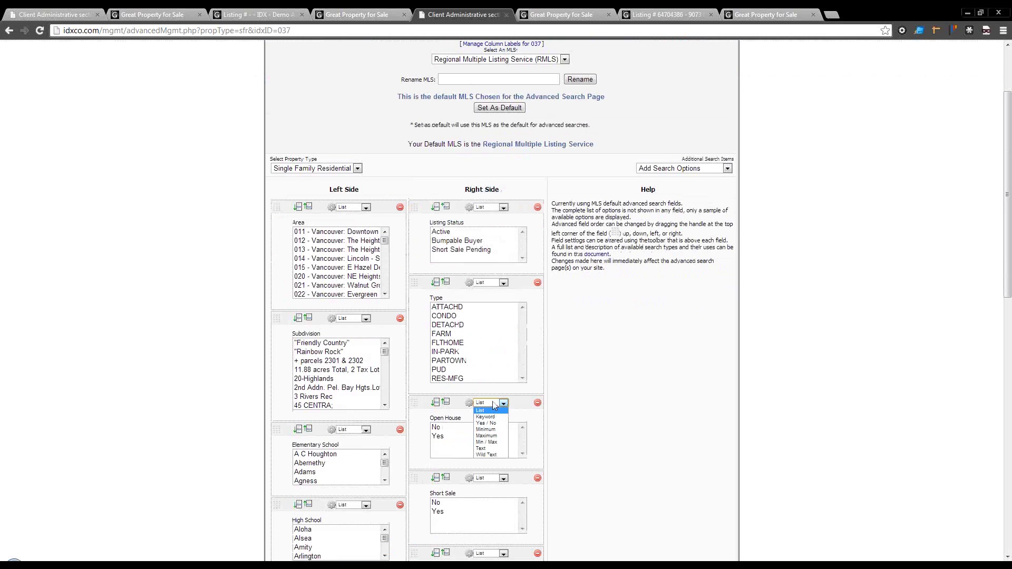
click(486, 423)
click(485, 451)
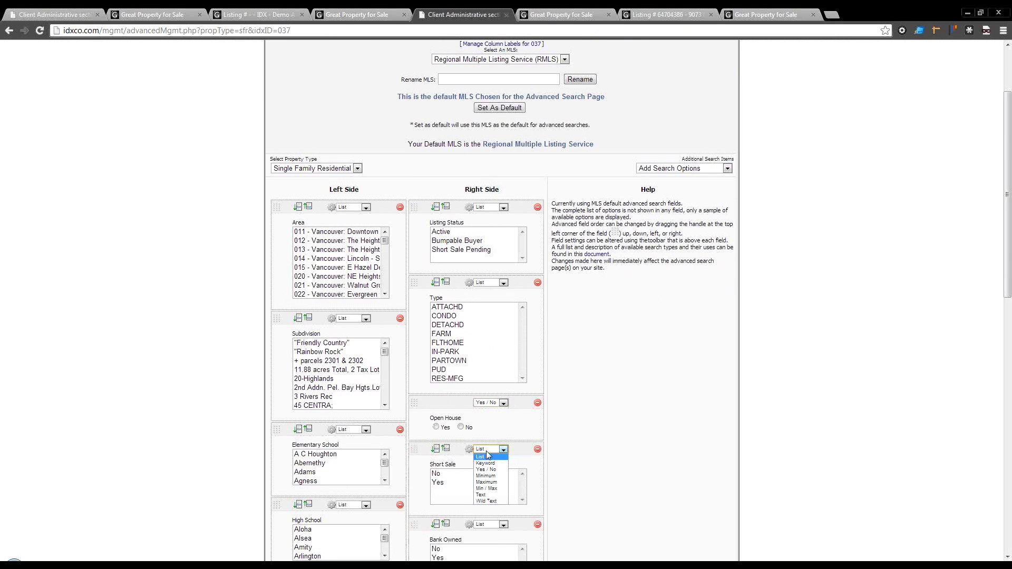
click(486, 469)
scroll(563, 468, down, 2)
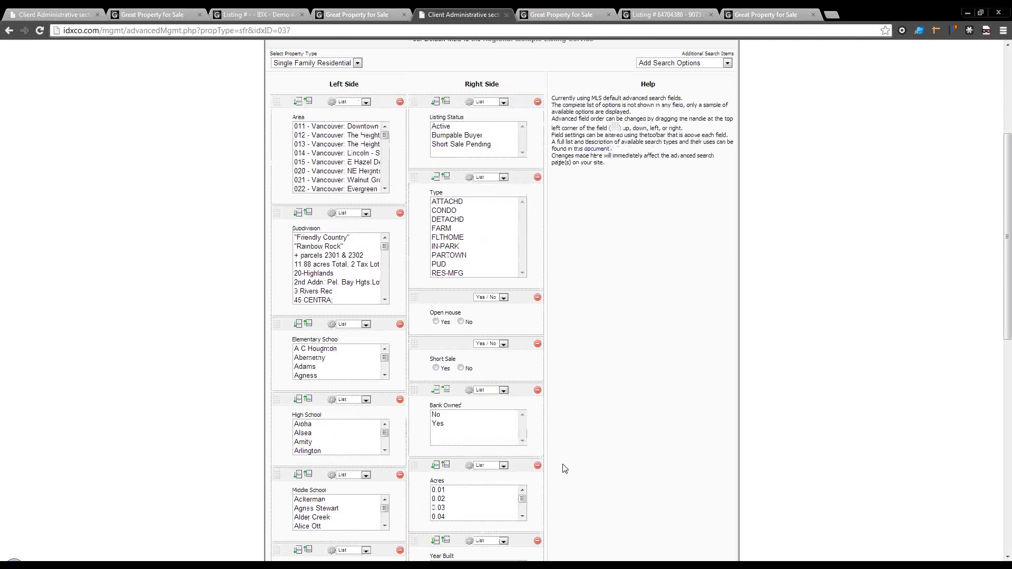
click(494, 393)
click(491, 407)
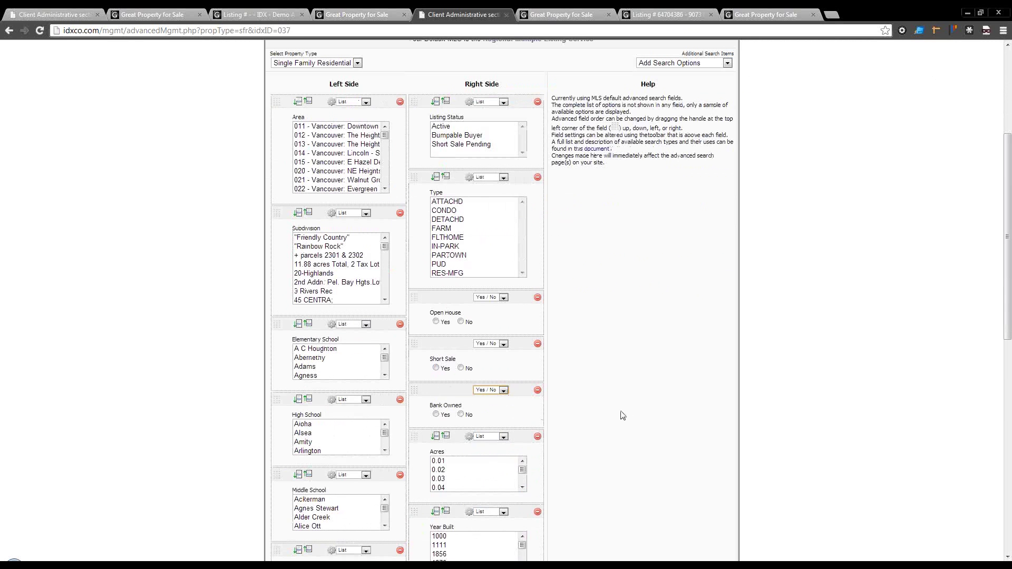
Step: Keep Single Family Residential as the property type without adding extra search options
scroll(614, 416, down, 8)
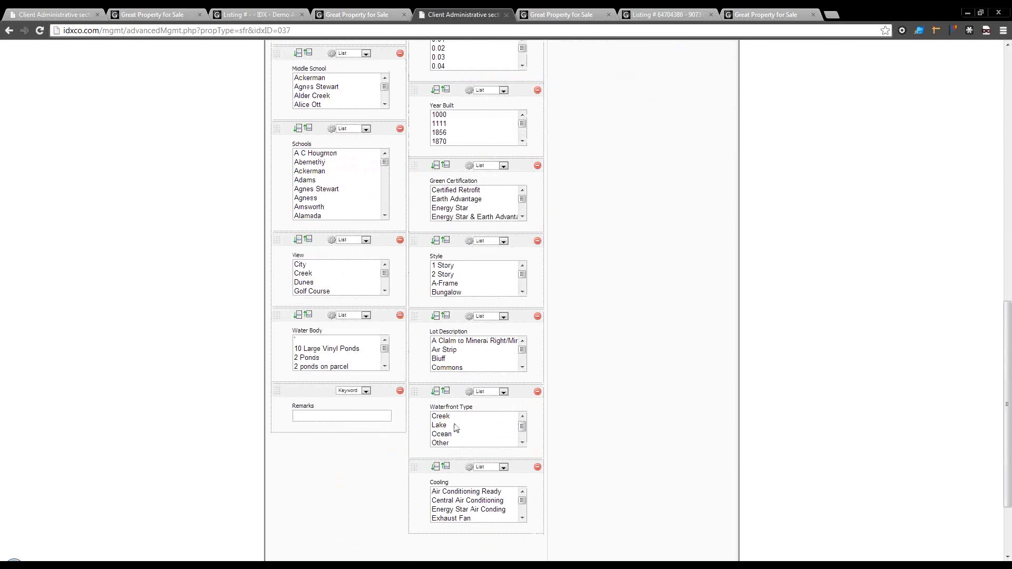
scroll(548, 476, up, 9)
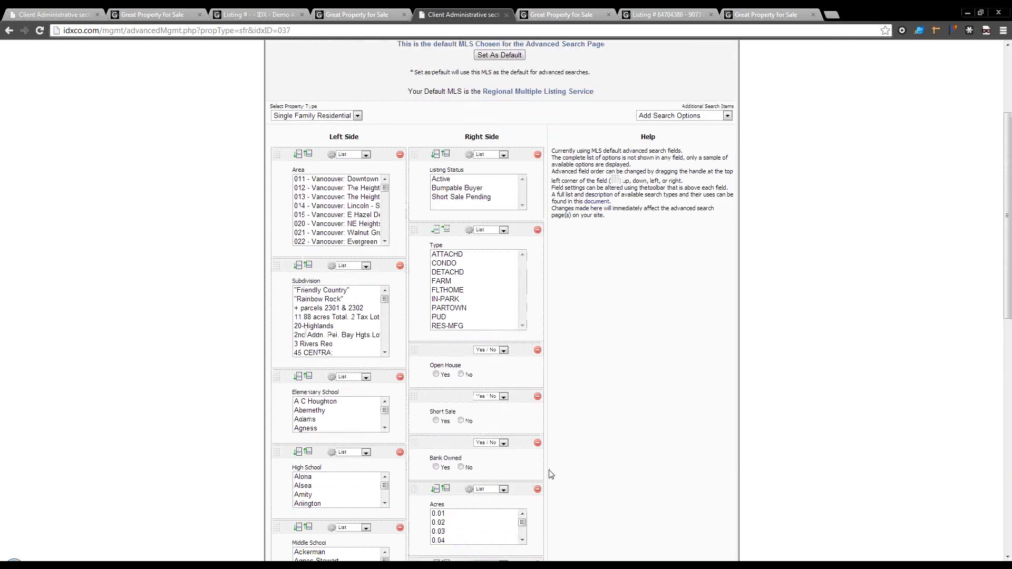
scroll(550, 474, up, 3)
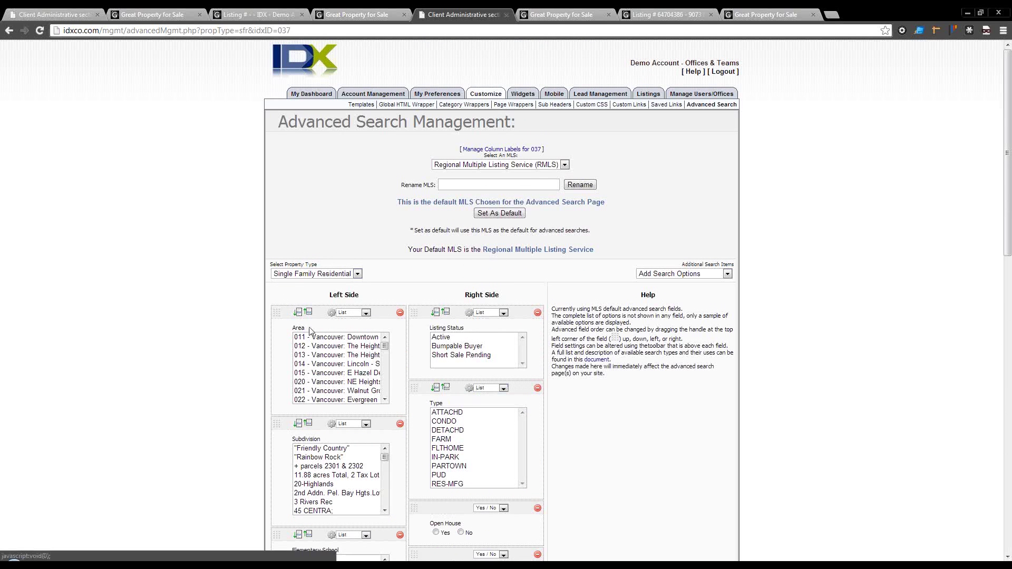
click(314, 275)
click(314, 277)
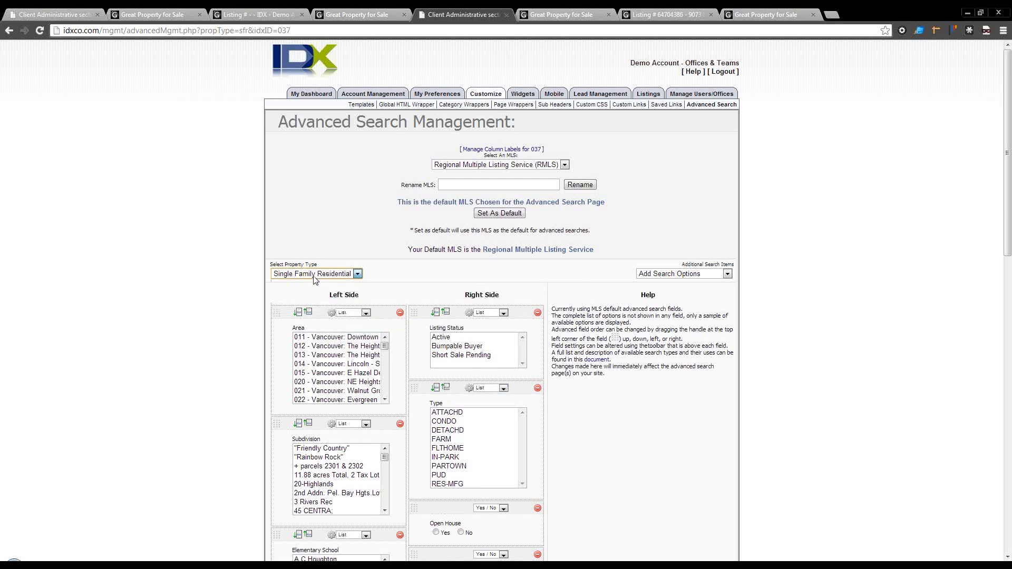
click(662, 275)
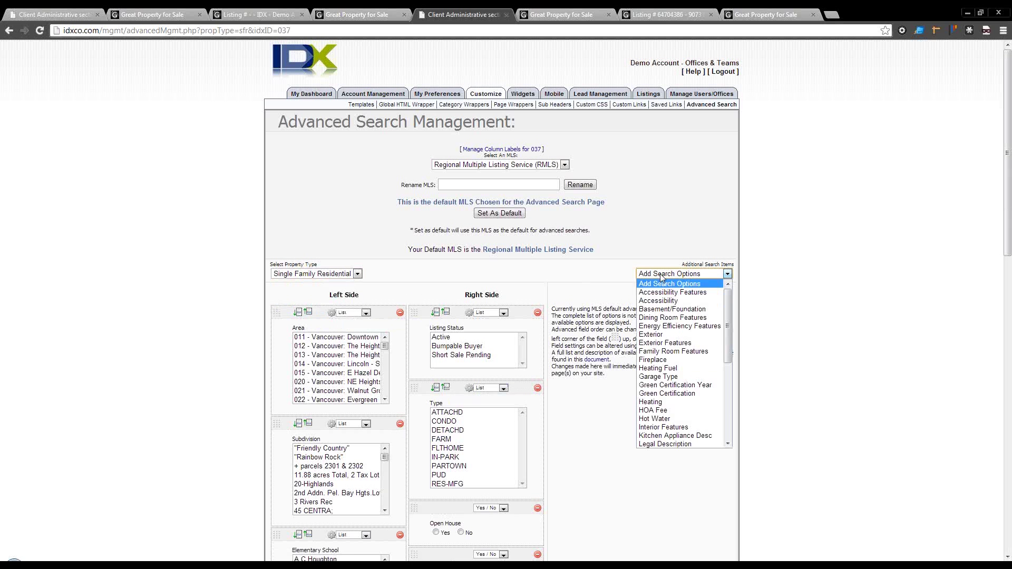
click(661, 275)
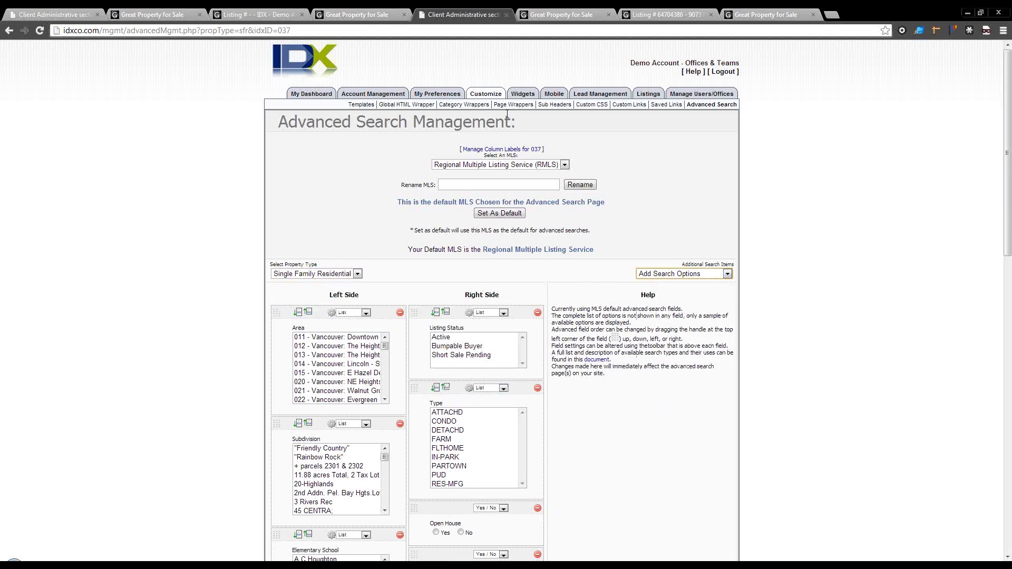
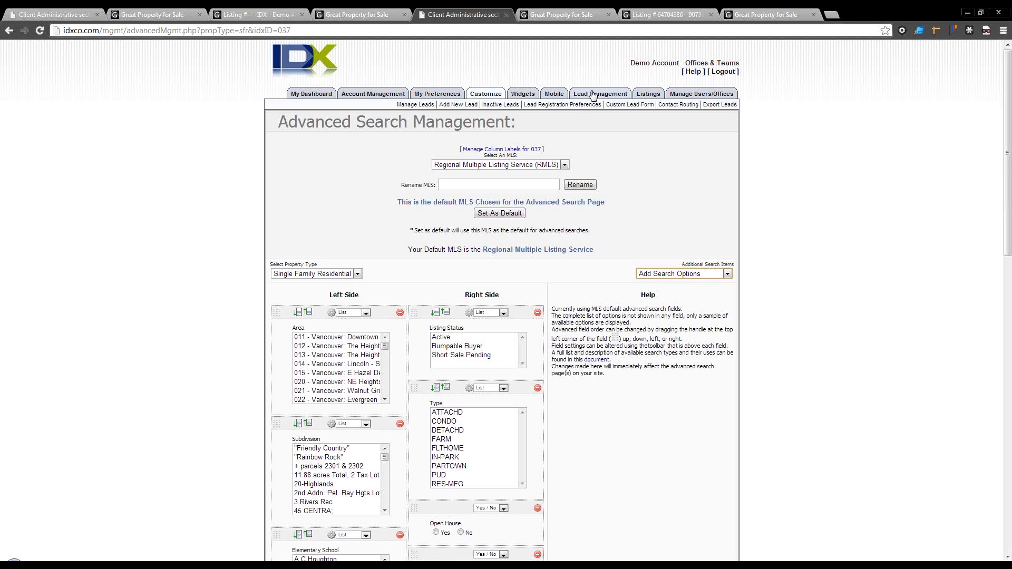
Step: Force lead registration on search and result pages and save the preferences
click(583, 104)
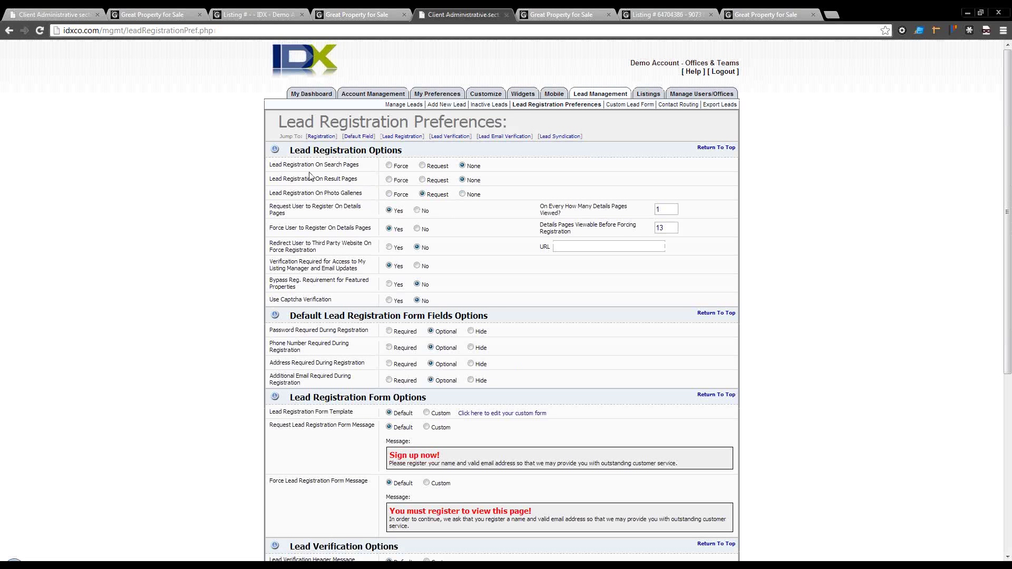
click(389, 166)
click(389, 180)
scroll(411, 443, down, 5)
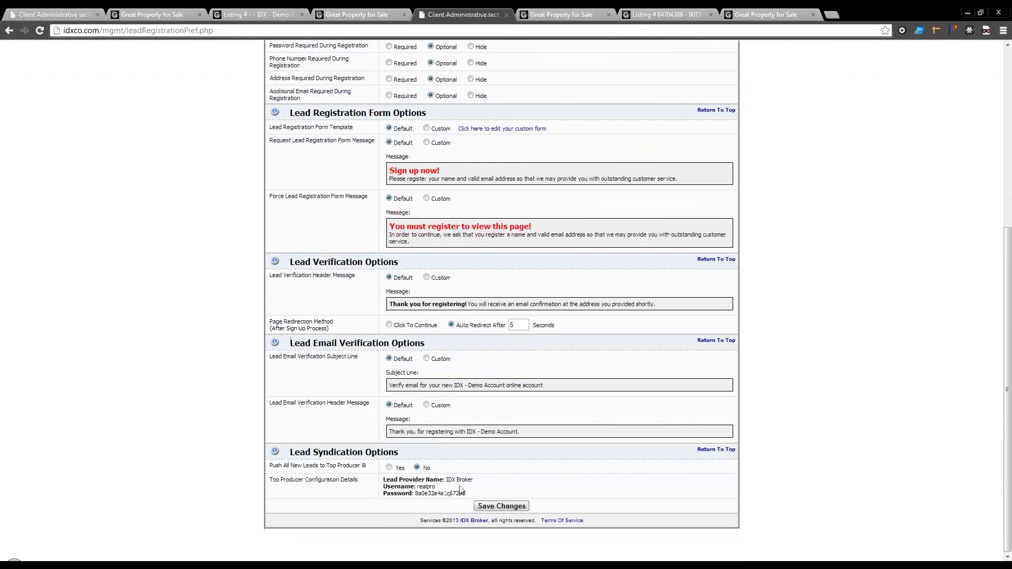
click(484, 507)
Step: Test the registration requirement by running a basic search on the live site
click(548, 15)
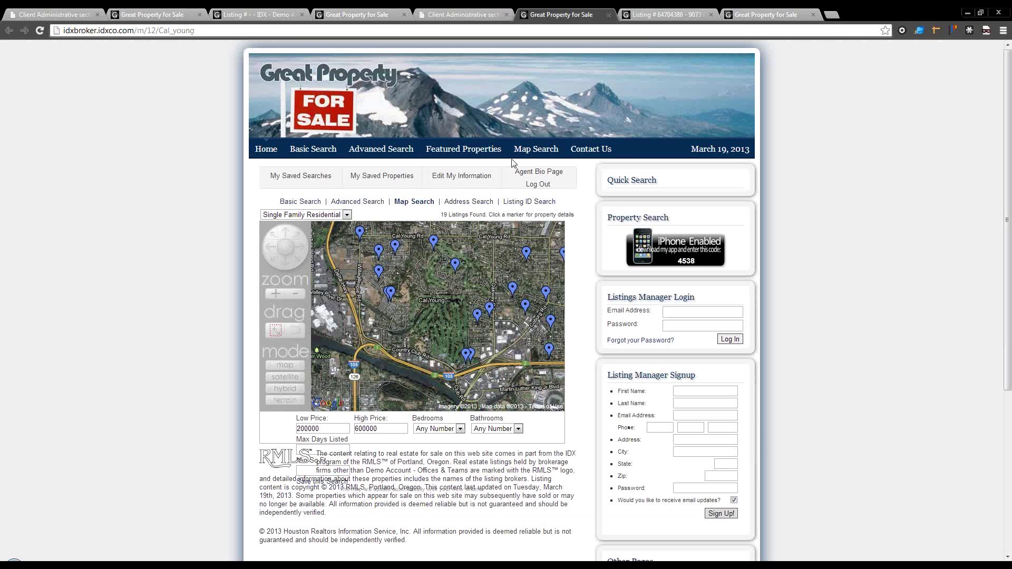
click(301, 203)
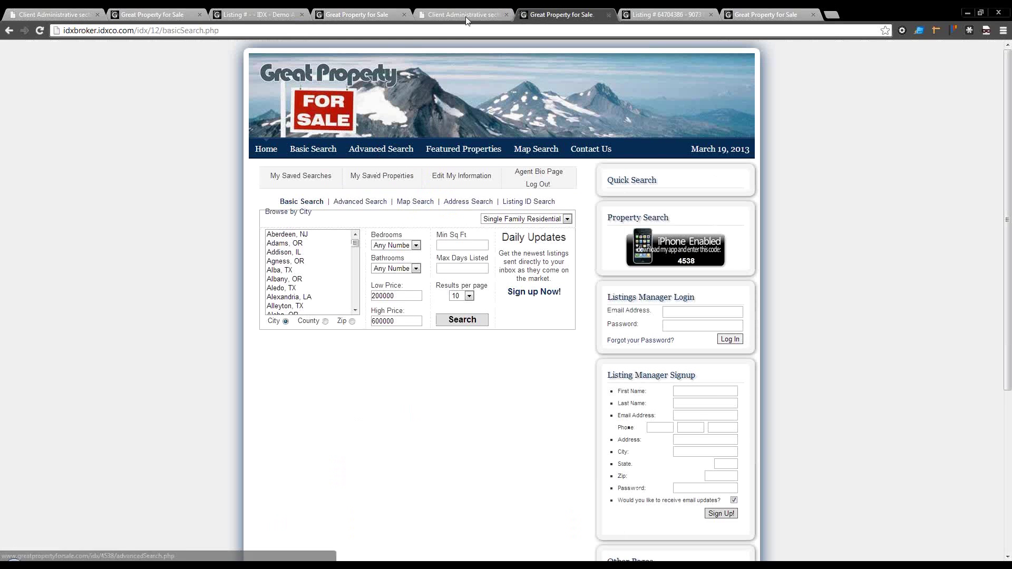
click(466, 15)
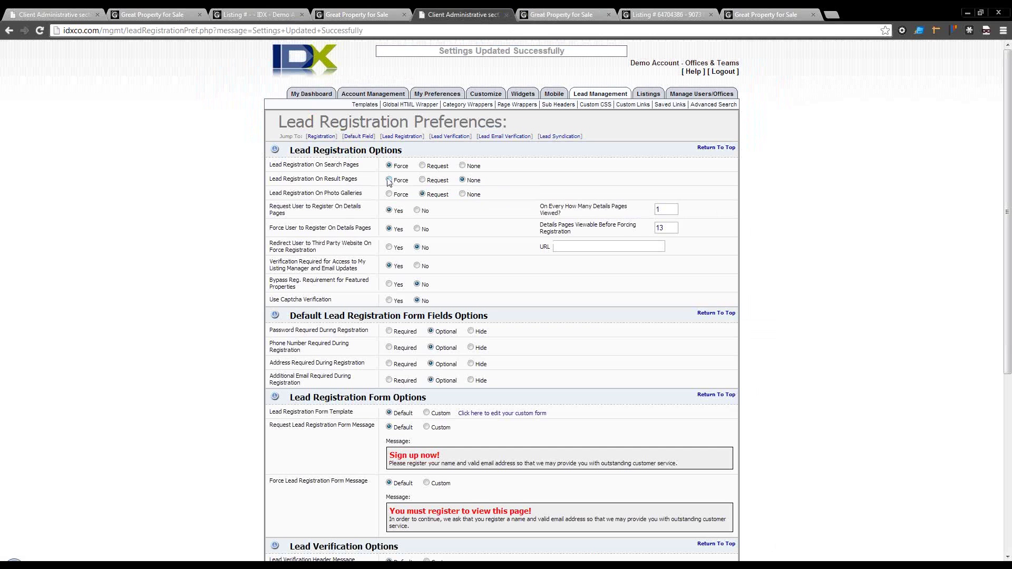
click(586, 20)
click(468, 320)
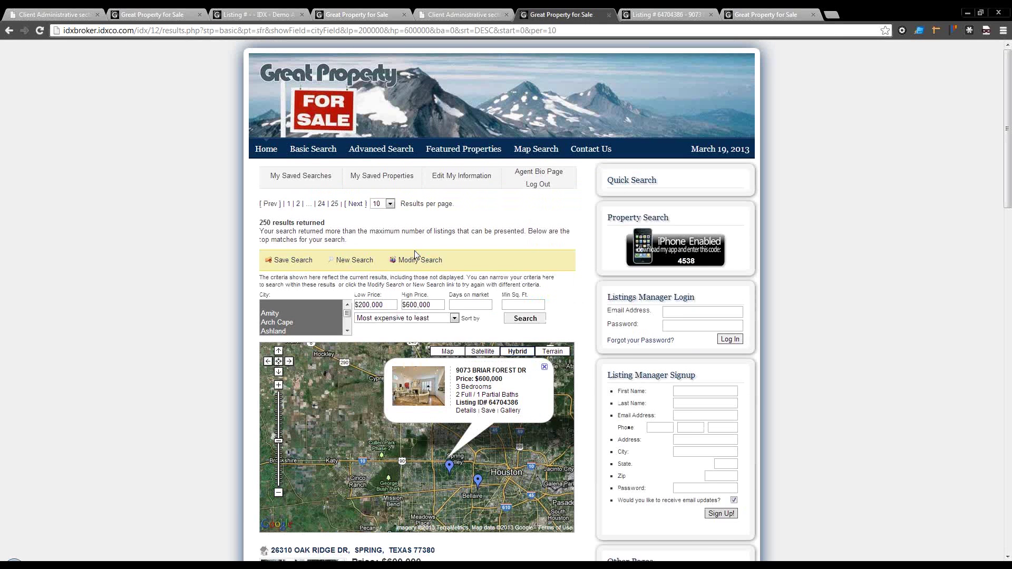
click(459, 15)
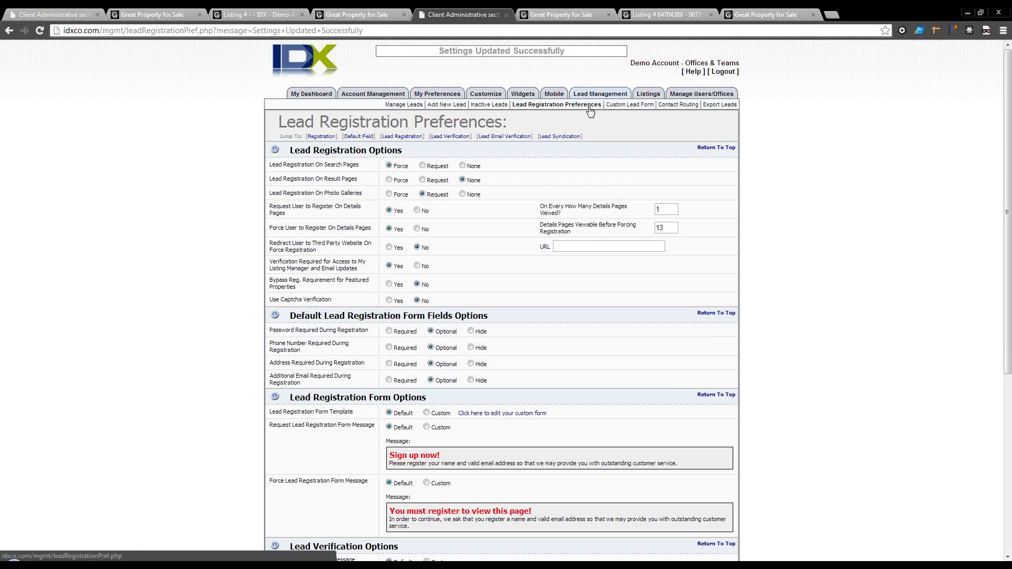
Step: Open the basicSearch.php page link in a new tab and run a search
mouse_move(368, 95)
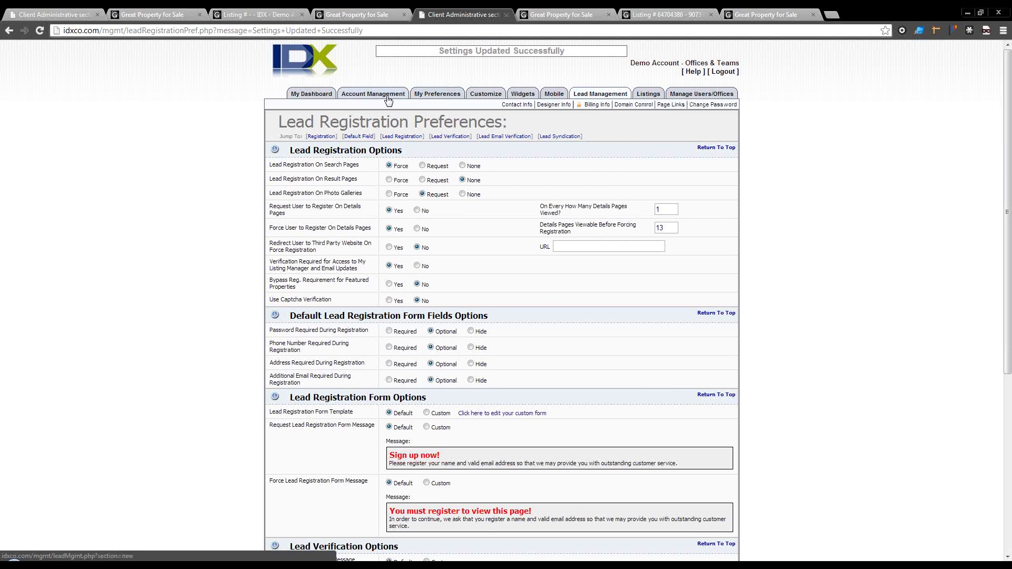
click(673, 106)
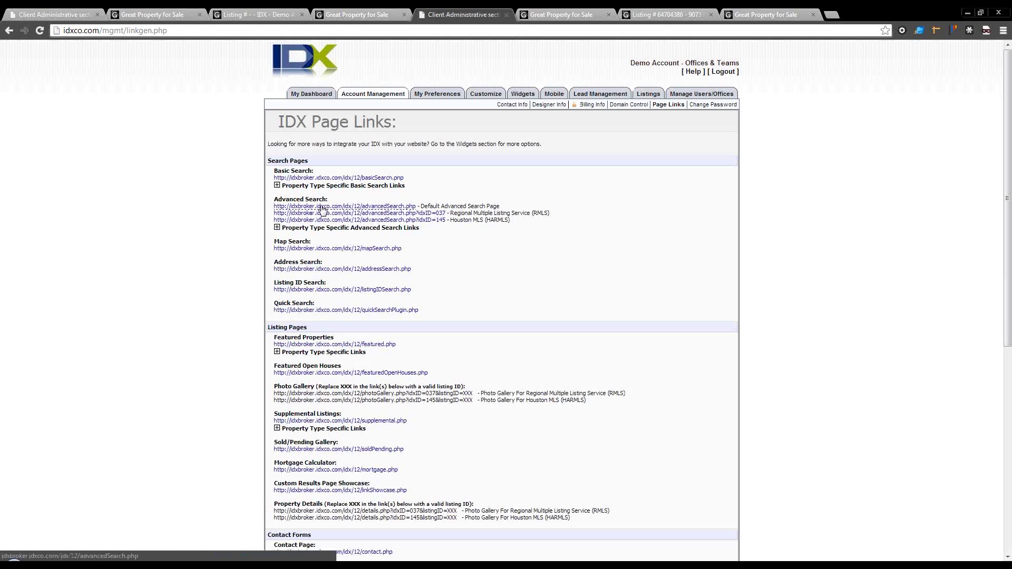
click(332, 179)
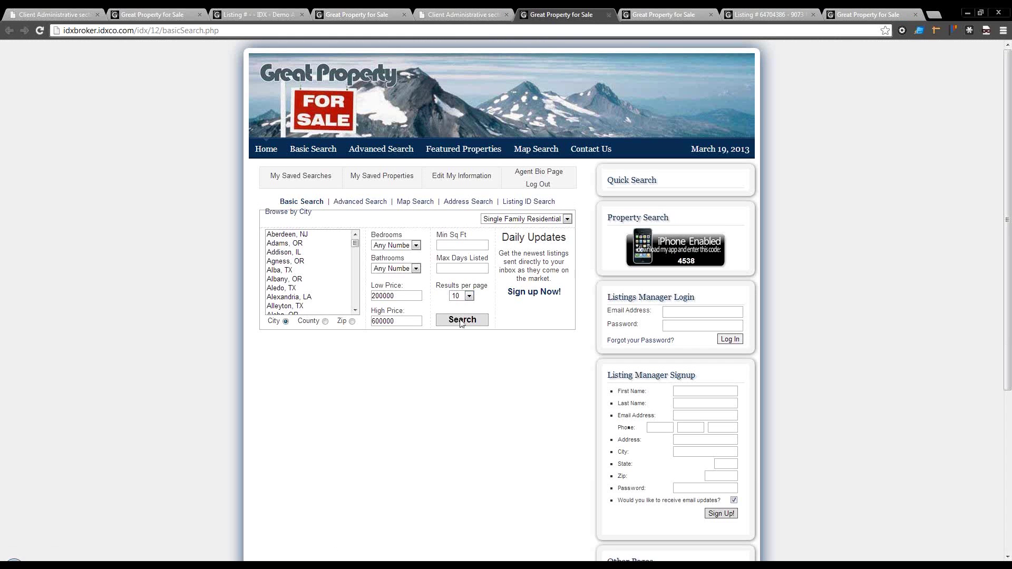
click(462, 321)
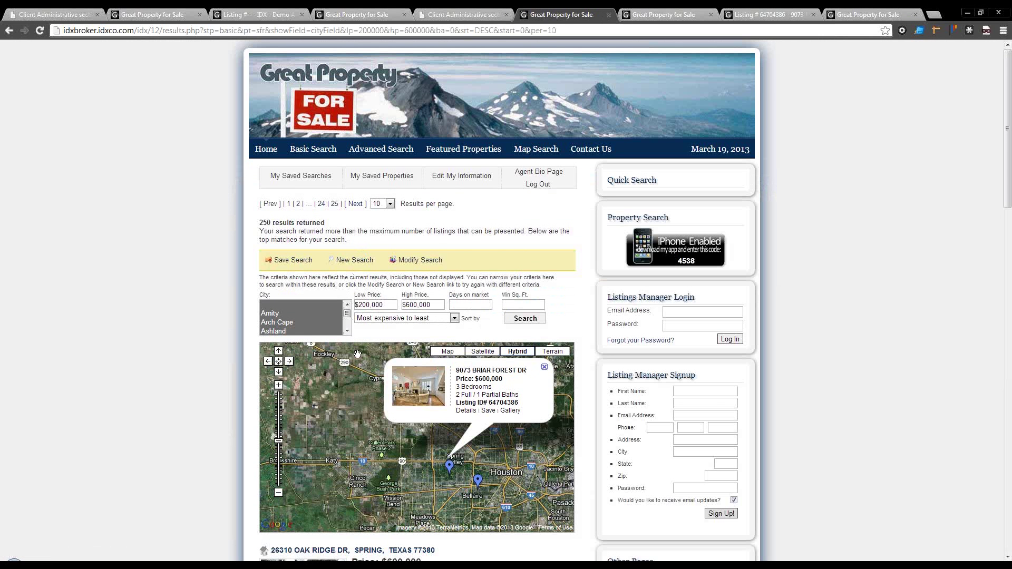
Step: Browse the results map, viewing the Wedgewood Dr and Briar Forest Dr listings around Pasadena and Baytown
scroll(356, 357, down, 1)
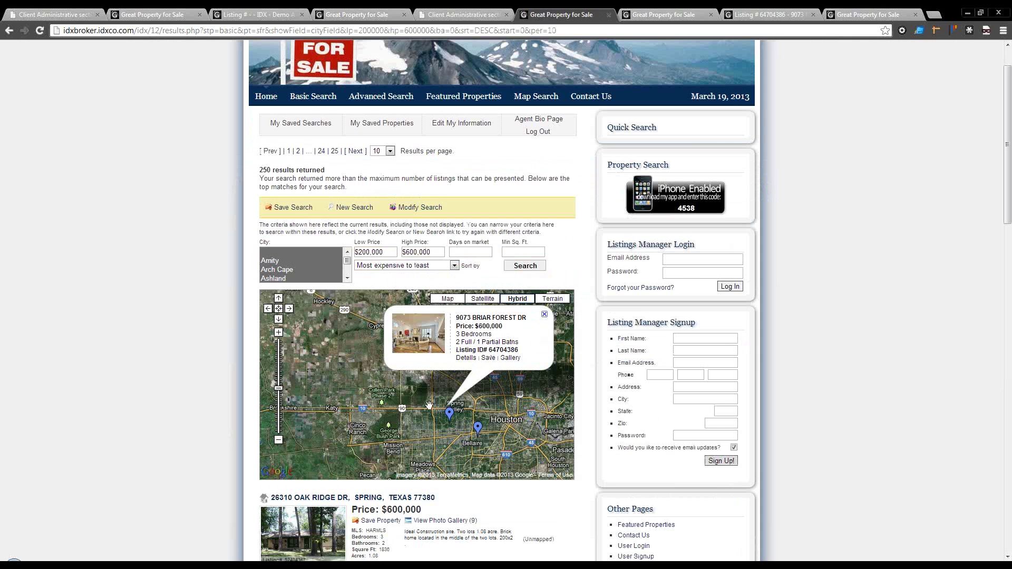
click(480, 430)
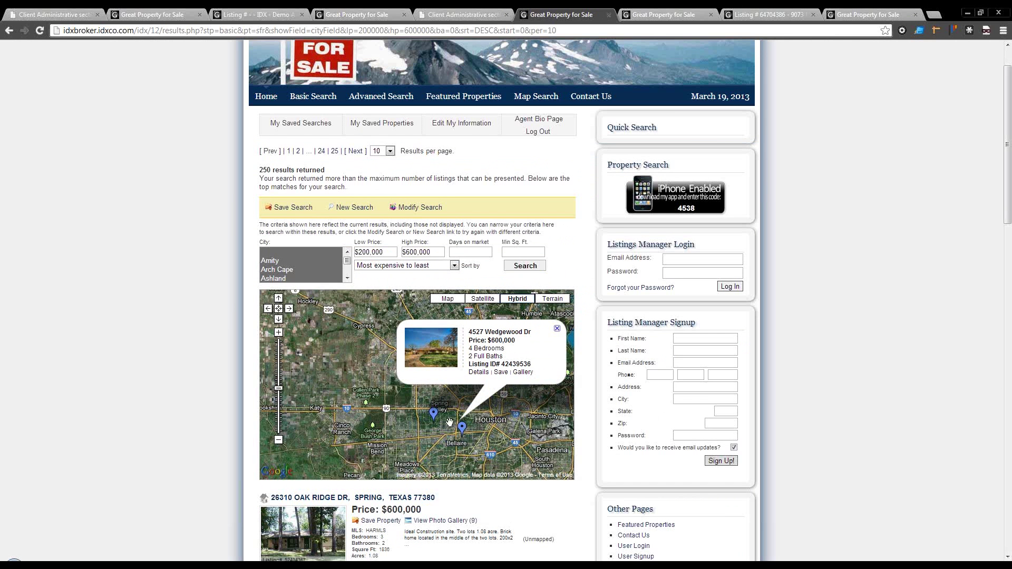
scroll(522, 490, down, 2)
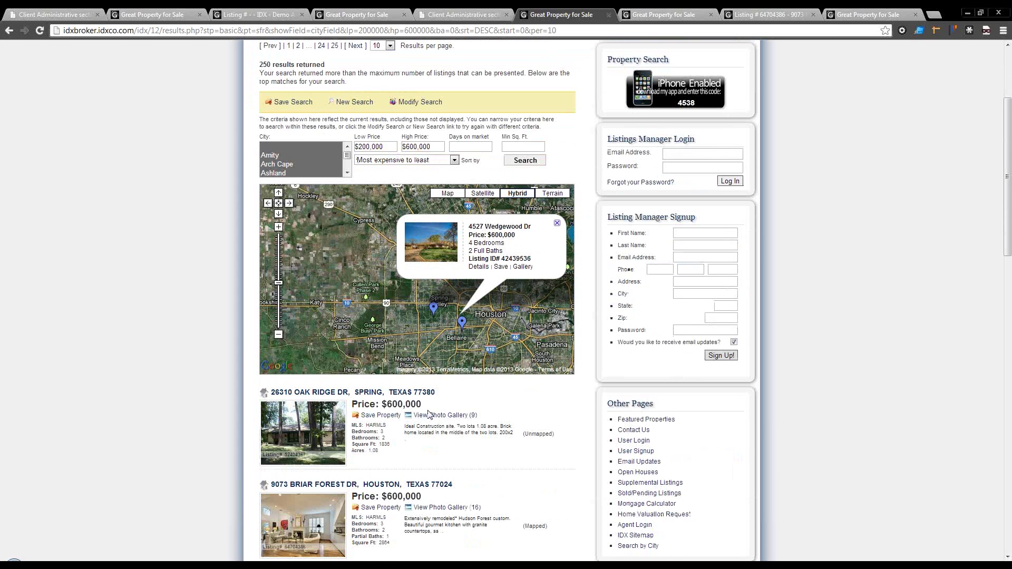
scroll(433, 413, up, 1)
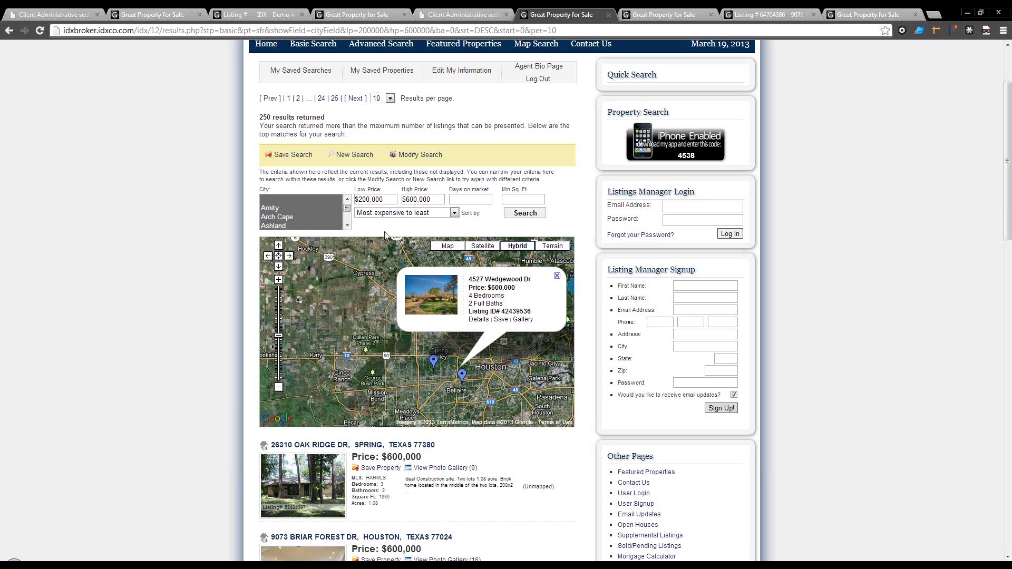
click(433, 362)
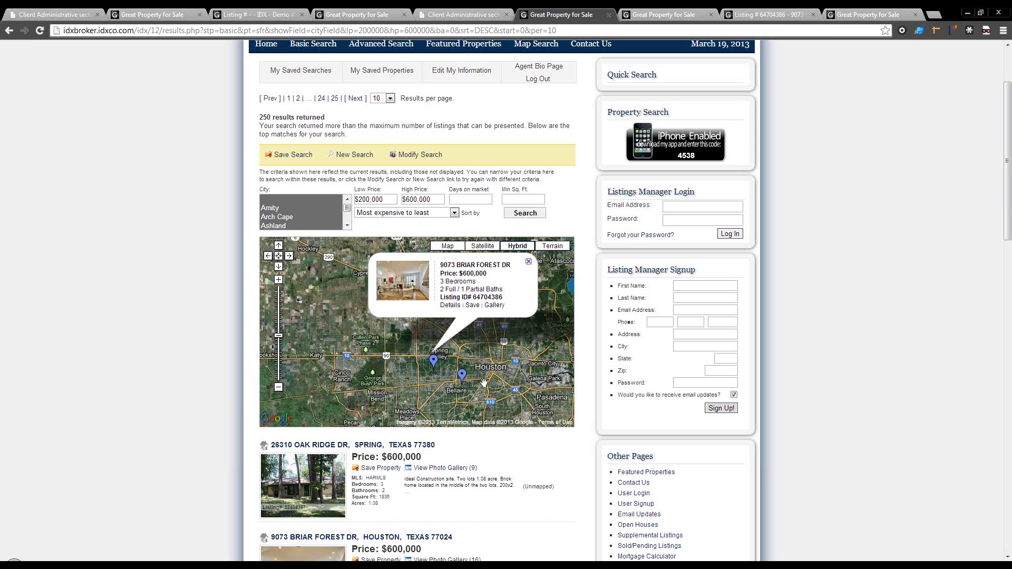
click(462, 376)
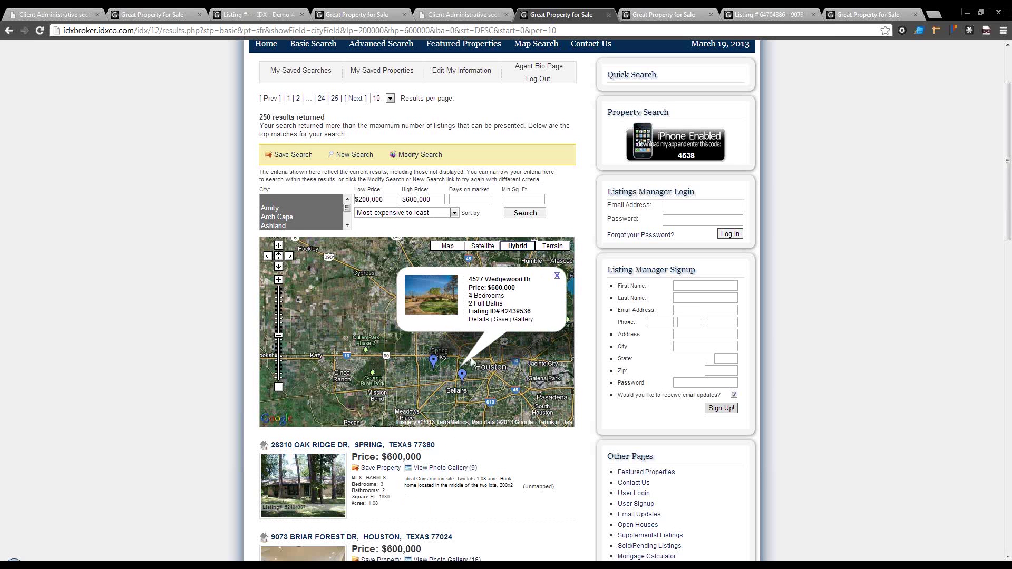
double_click(389, 313)
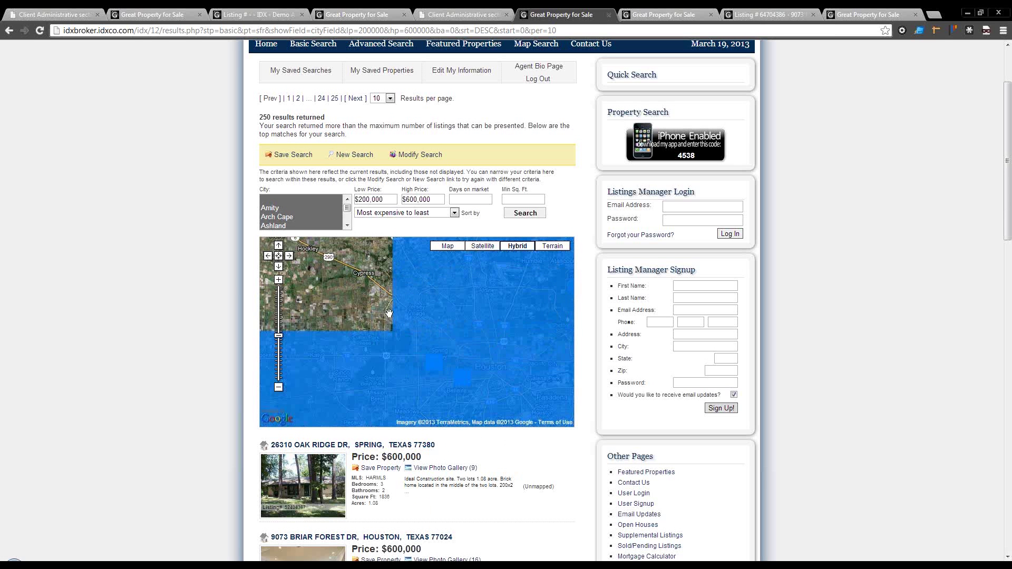
double_click(443, 327)
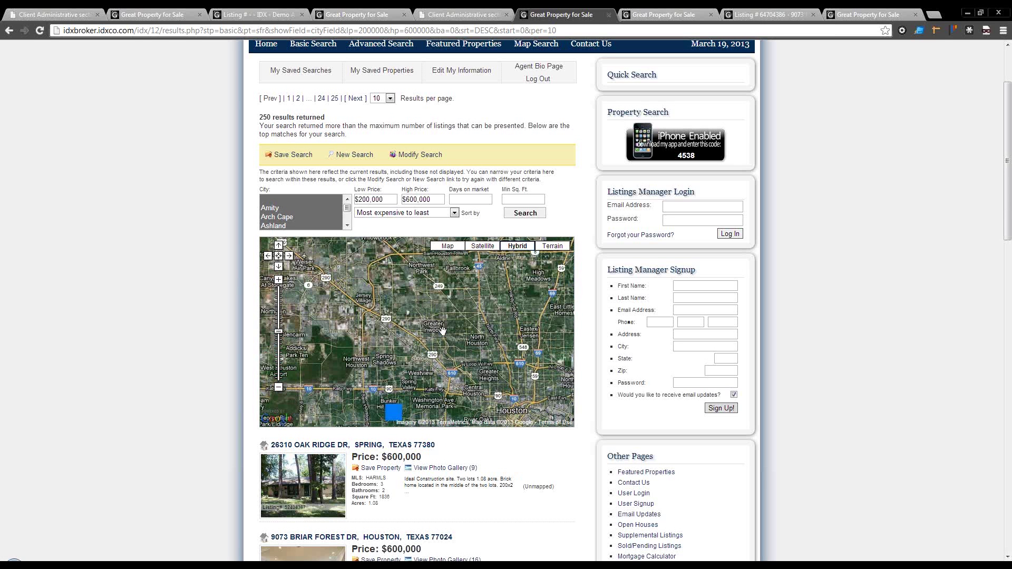
drag(471, 354, 368, 289)
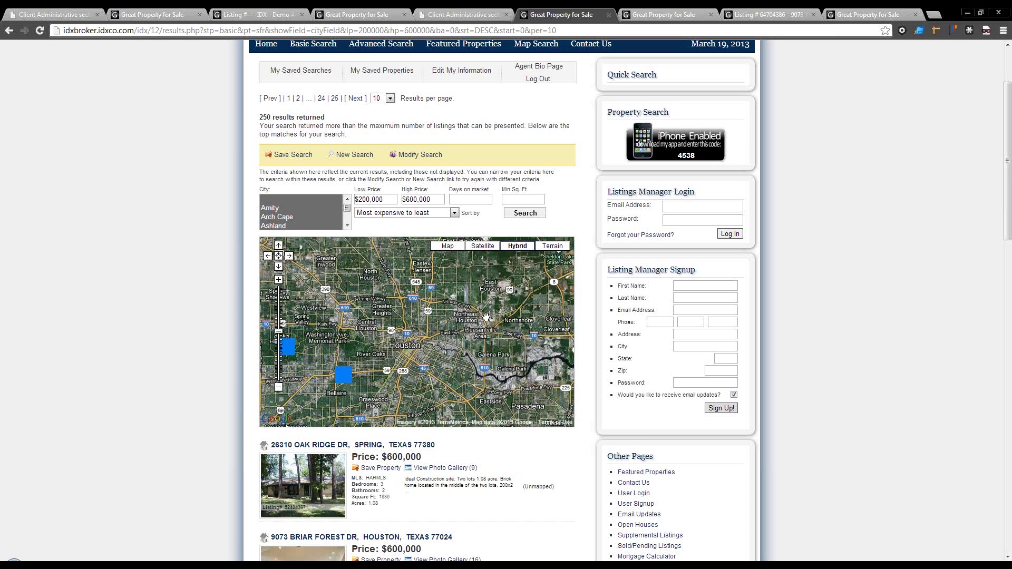
drag(500, 311, 449, 249)
drag(454, 316, 541, 338)
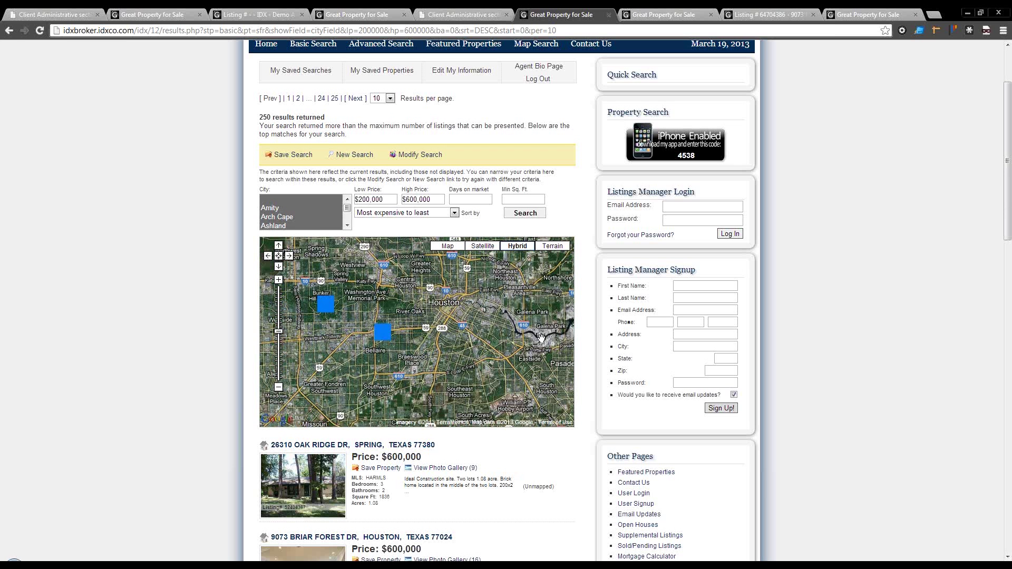
drag(464, 338, 234, 391)
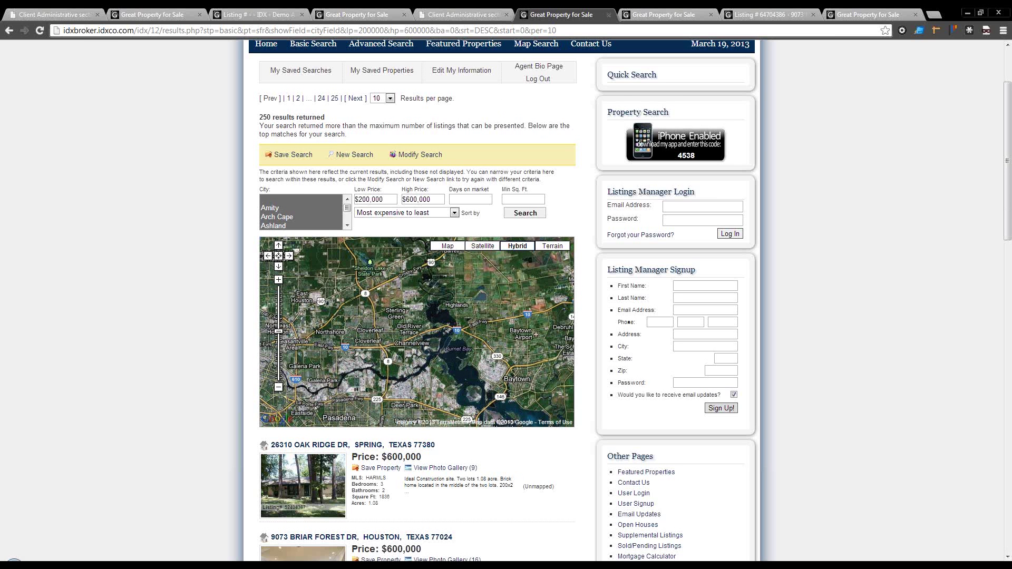
click(462, 15)
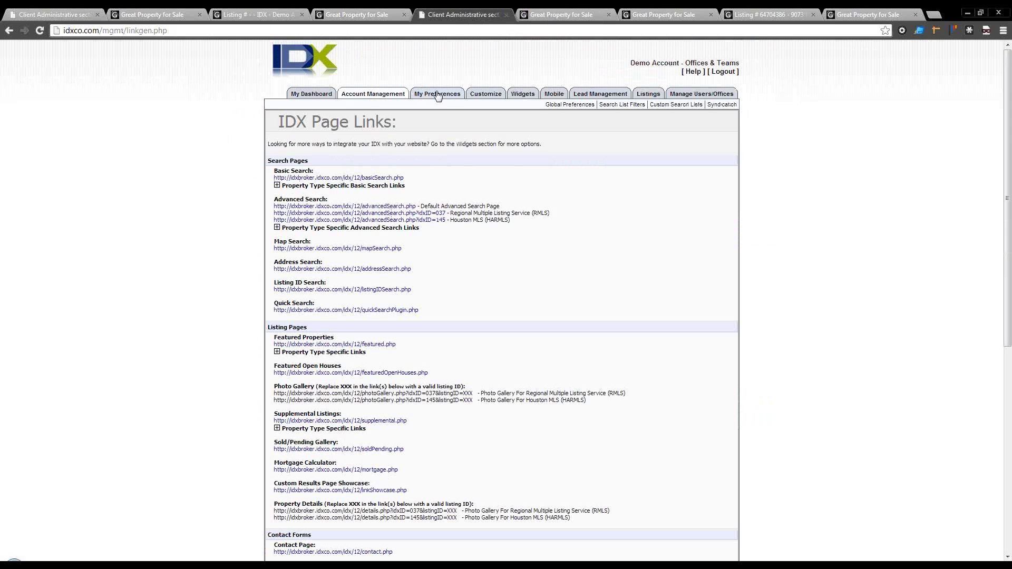
Step: In the Custom Links form, restrict the search to the Carolwood subdivision
mouse_move(483, 94)
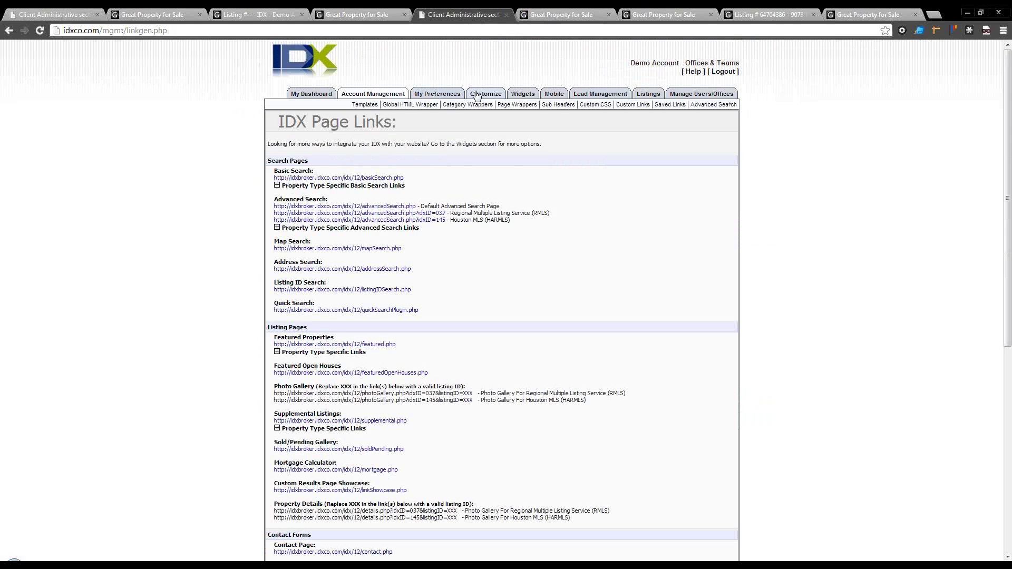
click(633, 107)
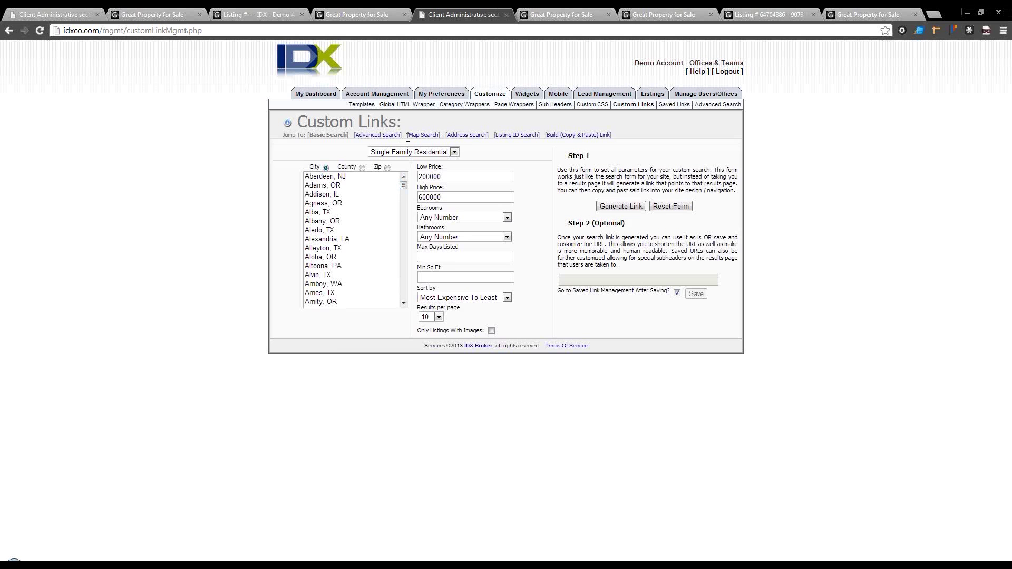
click(387, 135)
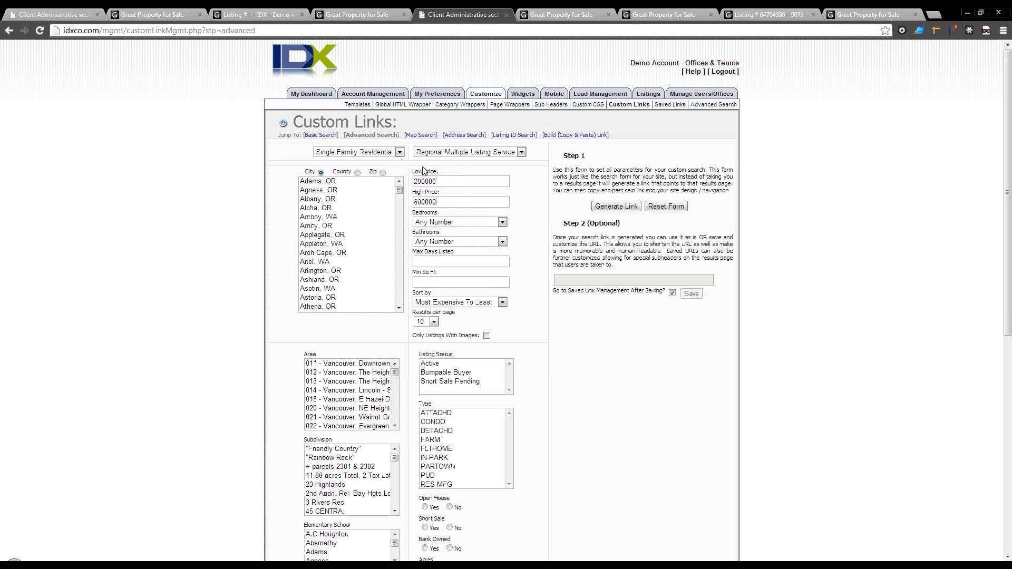
scroll(582, 369, down, 2)
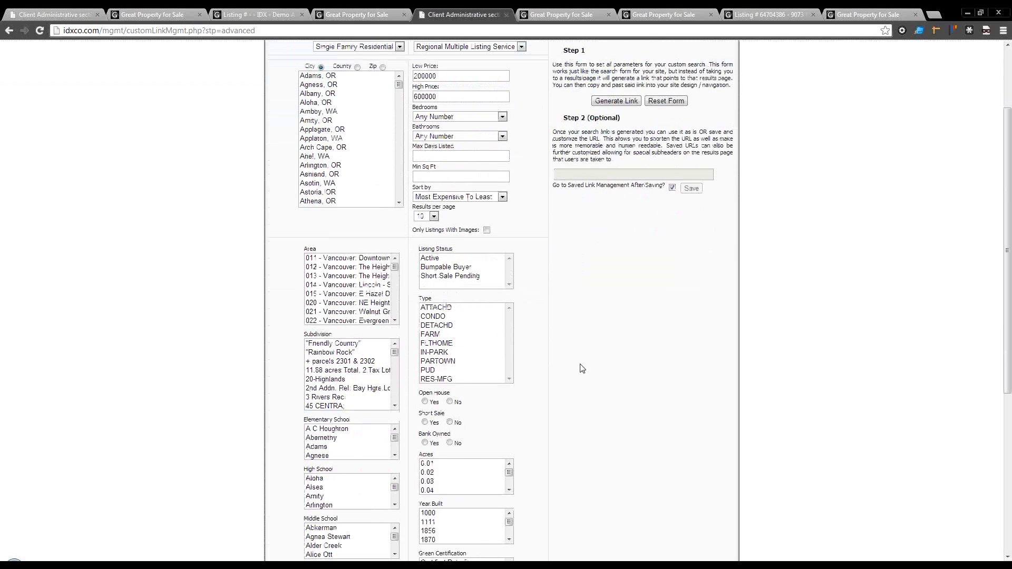
drag(394, 353, 395, 364)
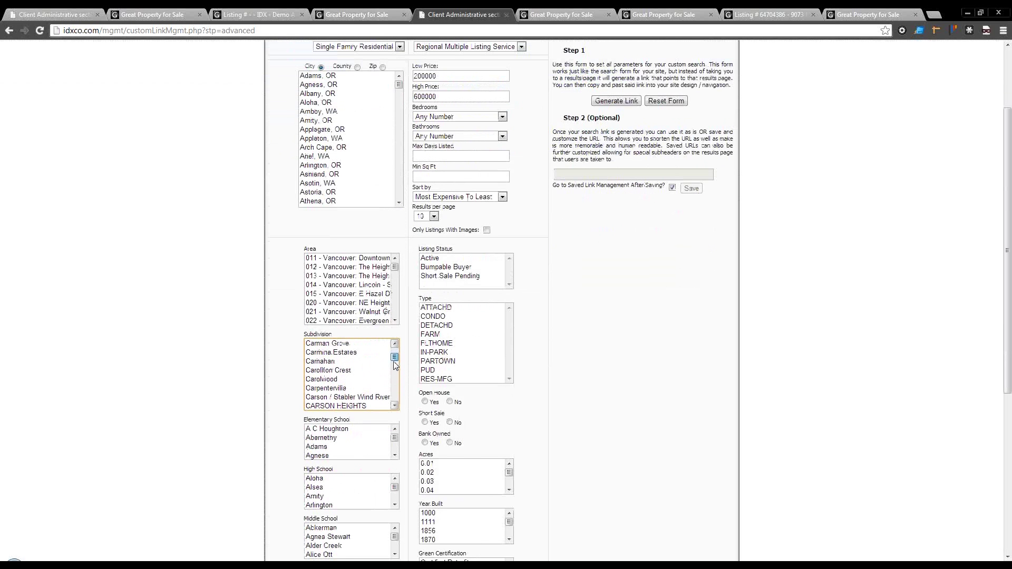
click(331, 380)
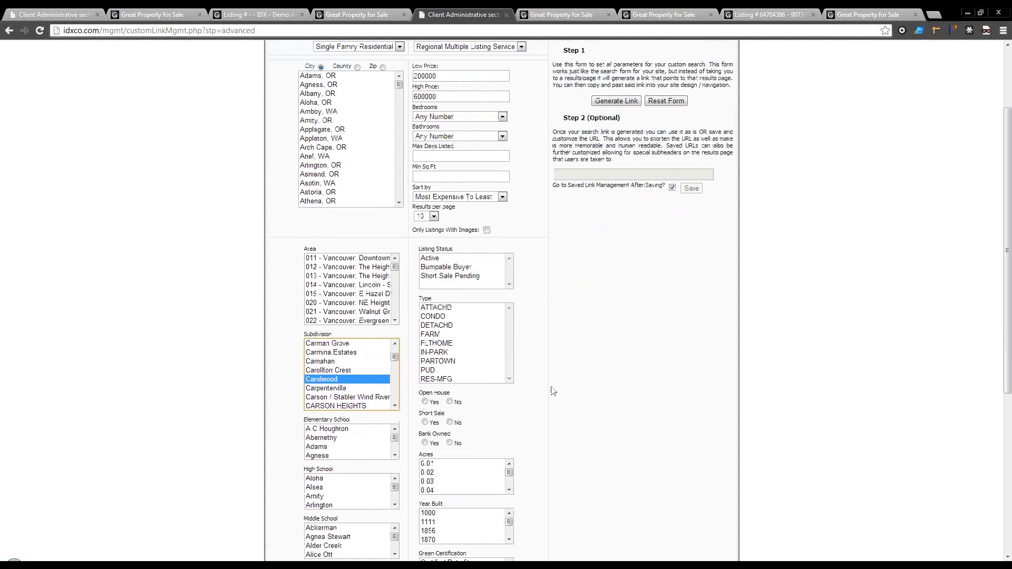
Step: Clear the 200000 low and 600000 high prices and generate the link
scroll(579, 386, up, 2)
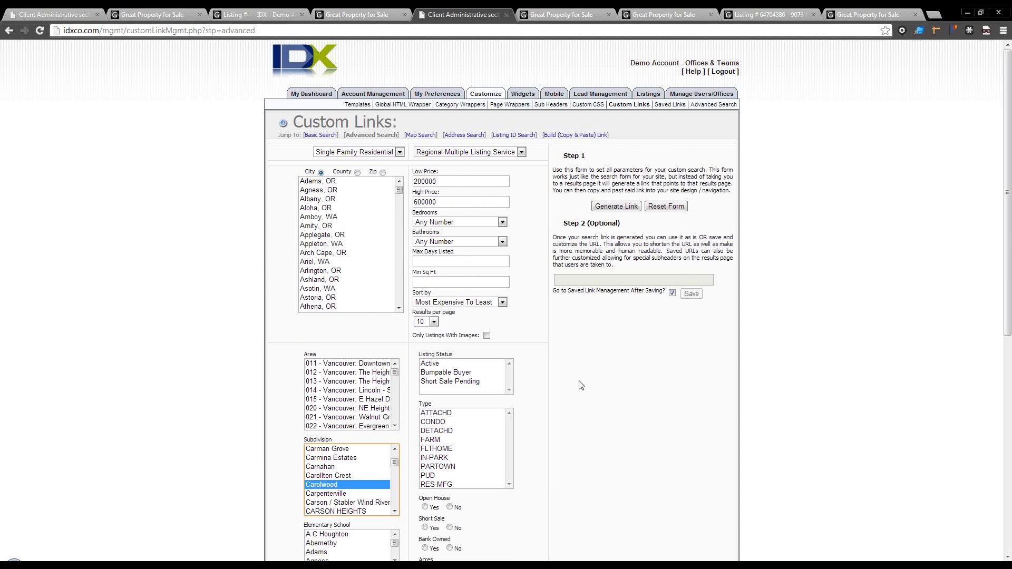
double_click(453, 181)
key(BackSpace)
double_click(446, 202)
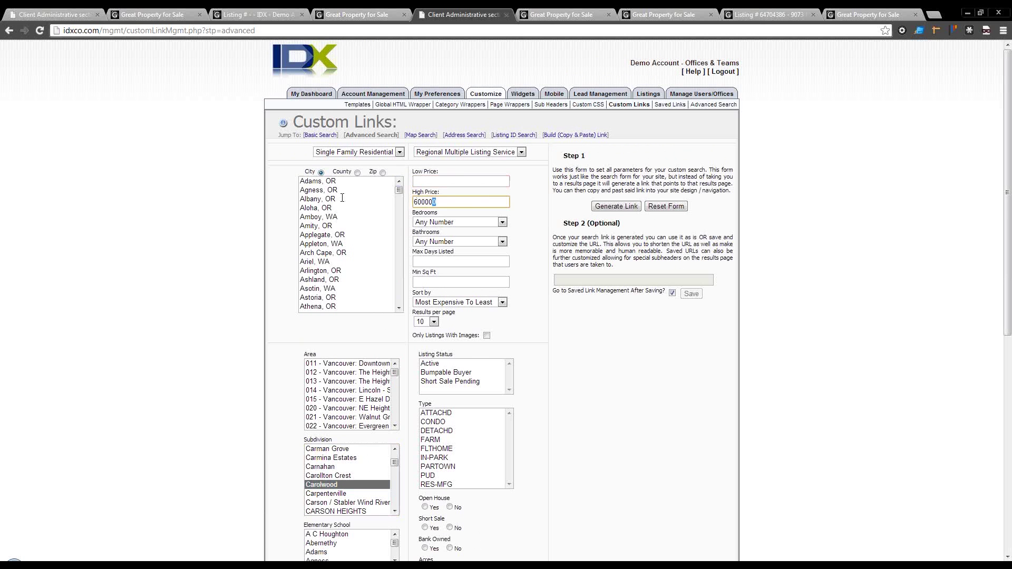
text(6)
key(BackSpace)
click(623, 206)
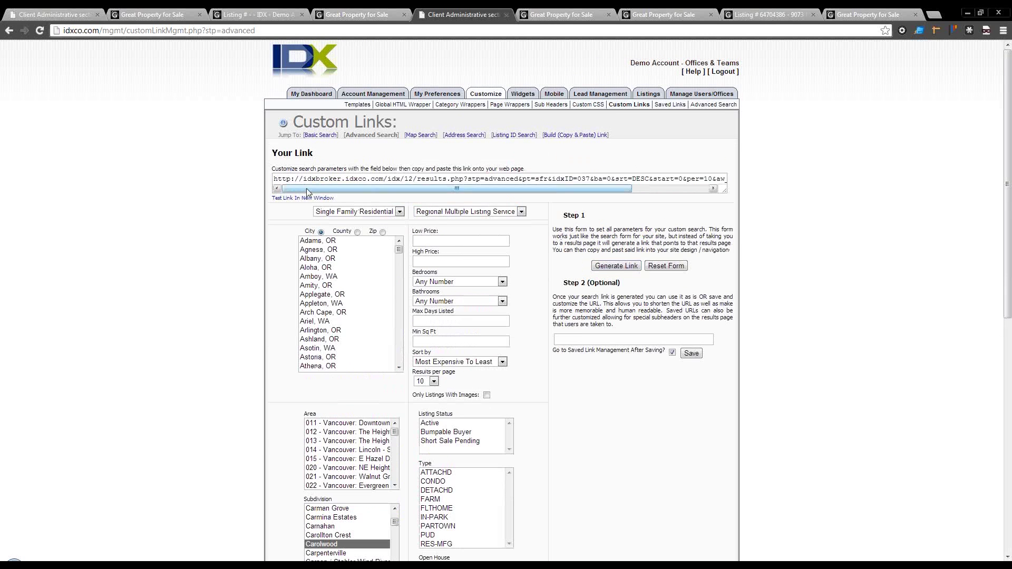
Step: Test the generated Carolwood link in a new tab, zooming the map to the listing
click(308, 198)
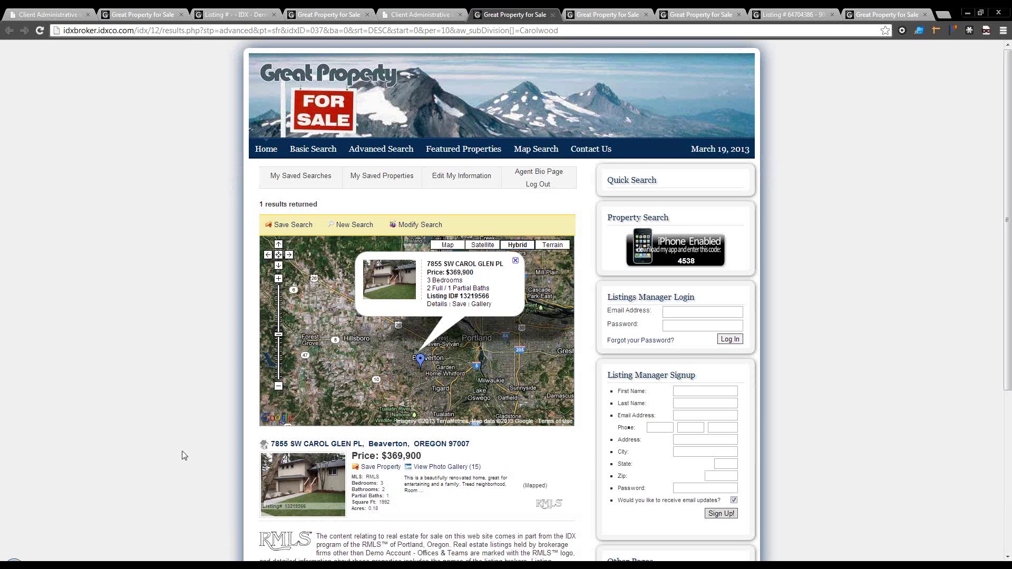
scroll(184, 455, down, 2)
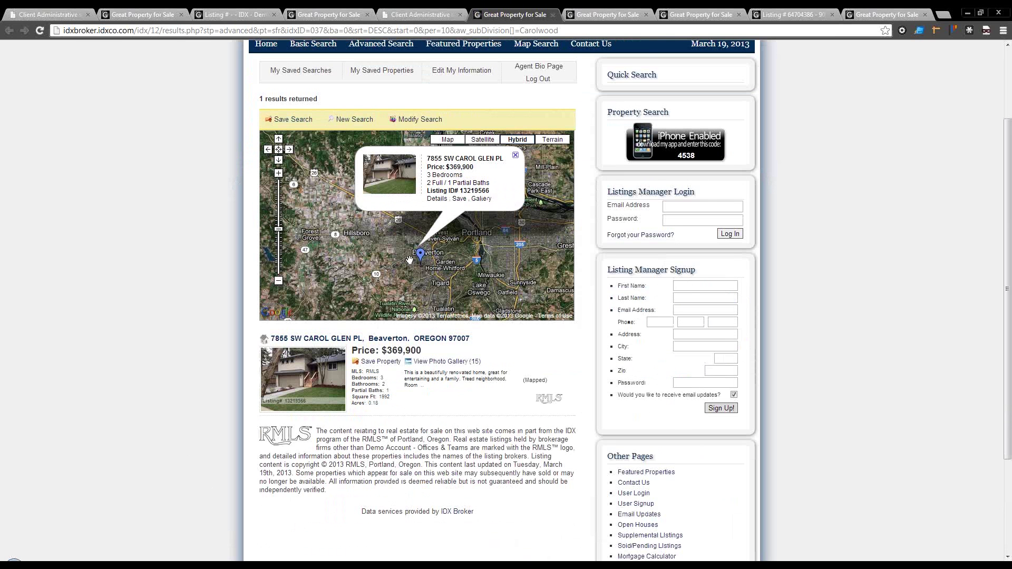
click(278, 196)
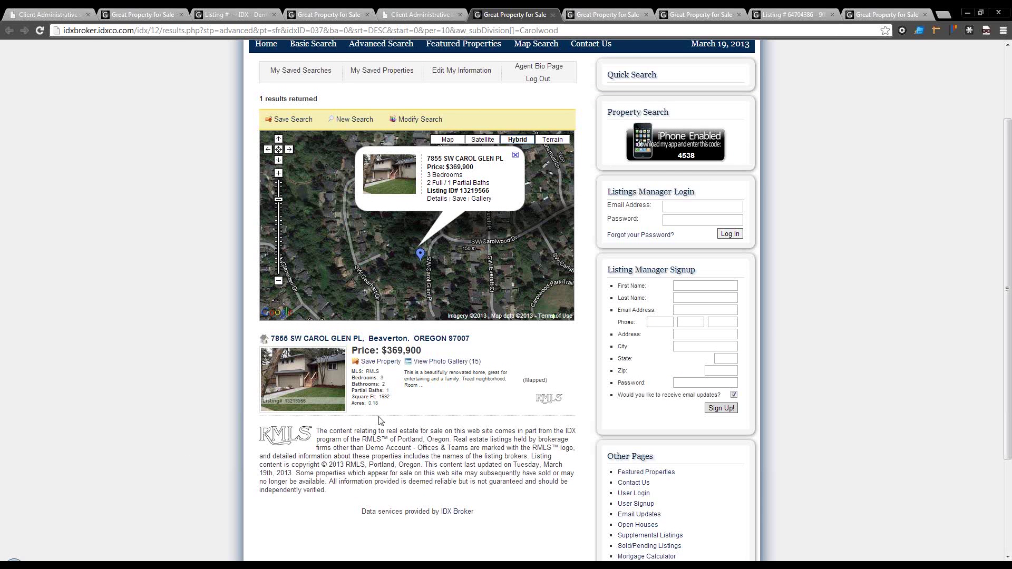
click(435, 16)
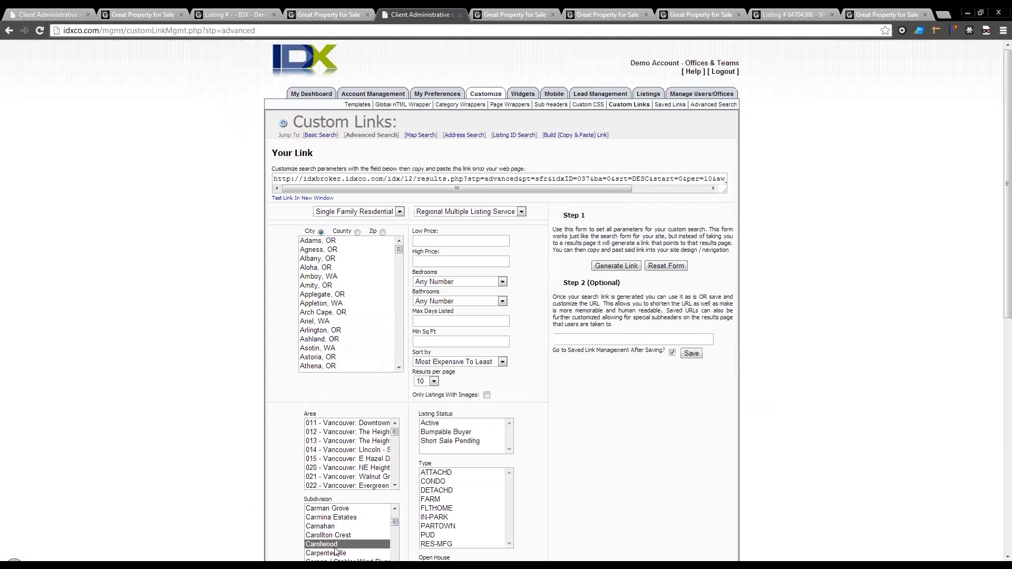
Step: Name the link 'Carolwood' and save it
scroll(593, 495, down, 1)
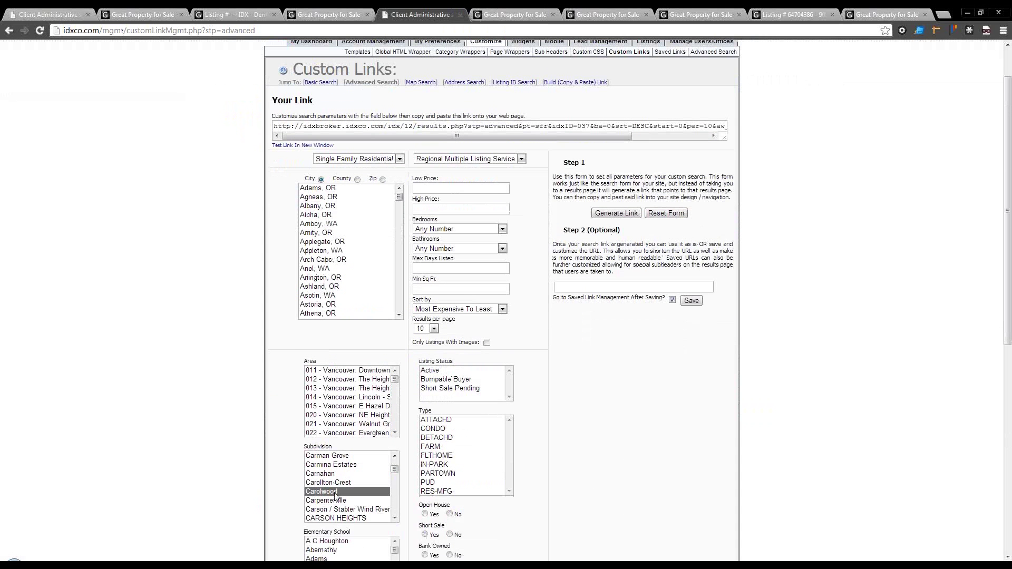
click(626, 286)
text(Ca)
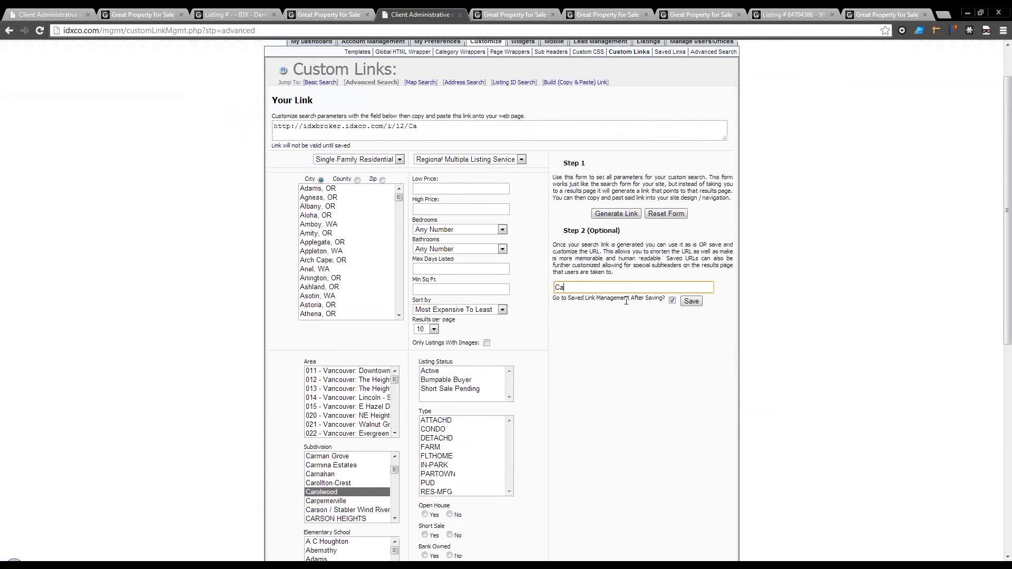
text(rolwood)
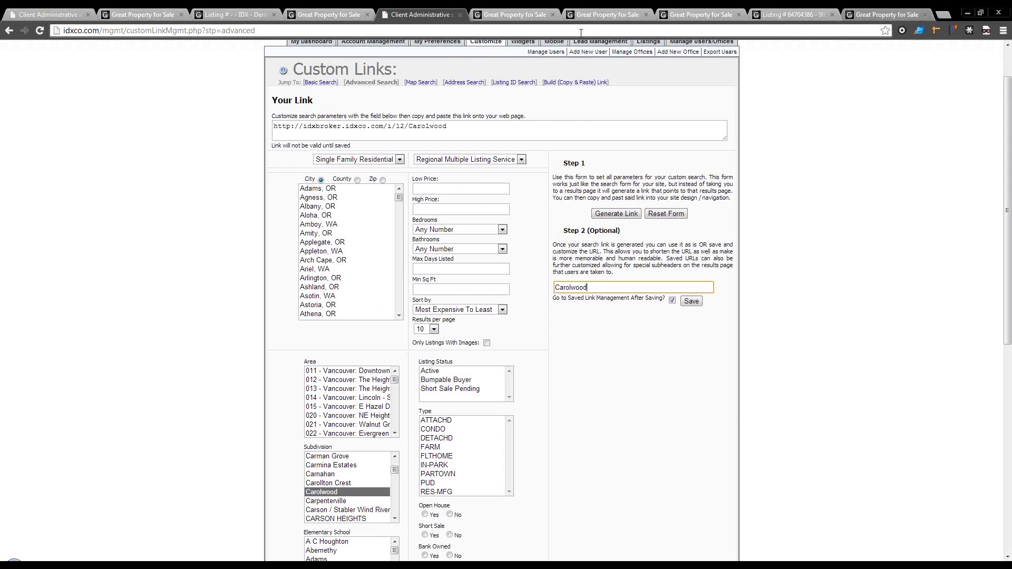
click(700, 305)
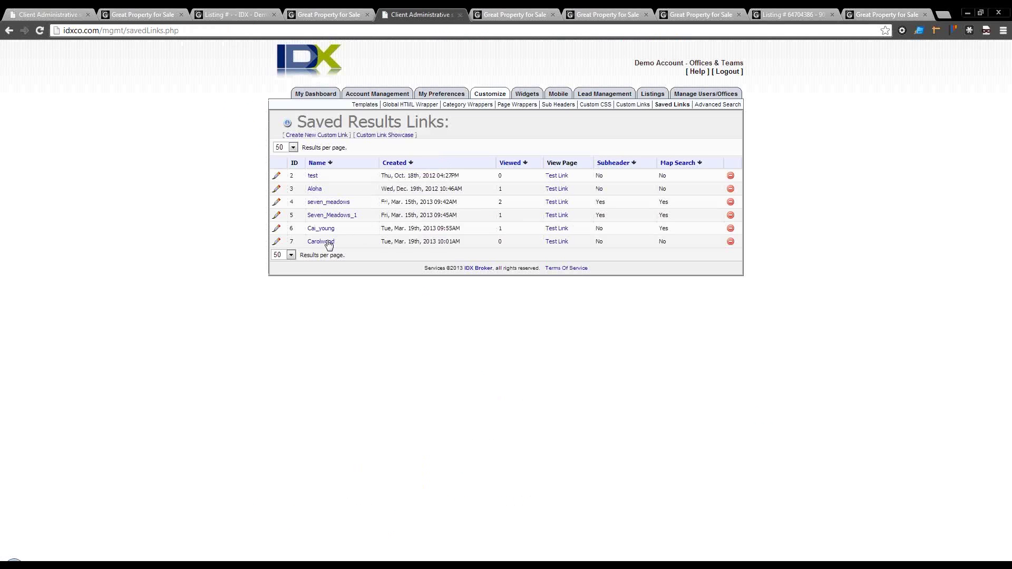
Step: Open the saved link's test page, close the extra tabs, and check its short URL
click(557, 241)
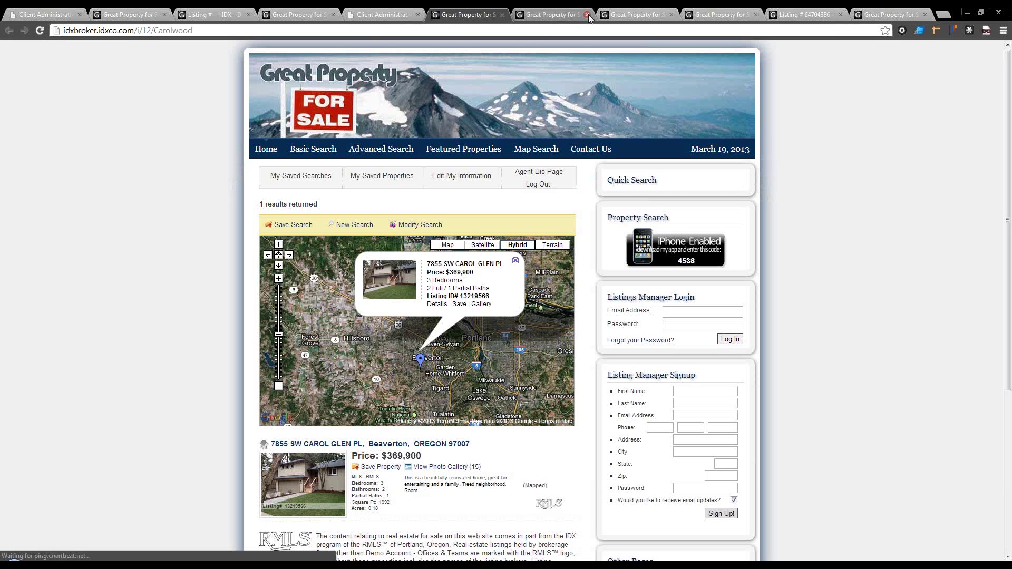
click(587, 14)
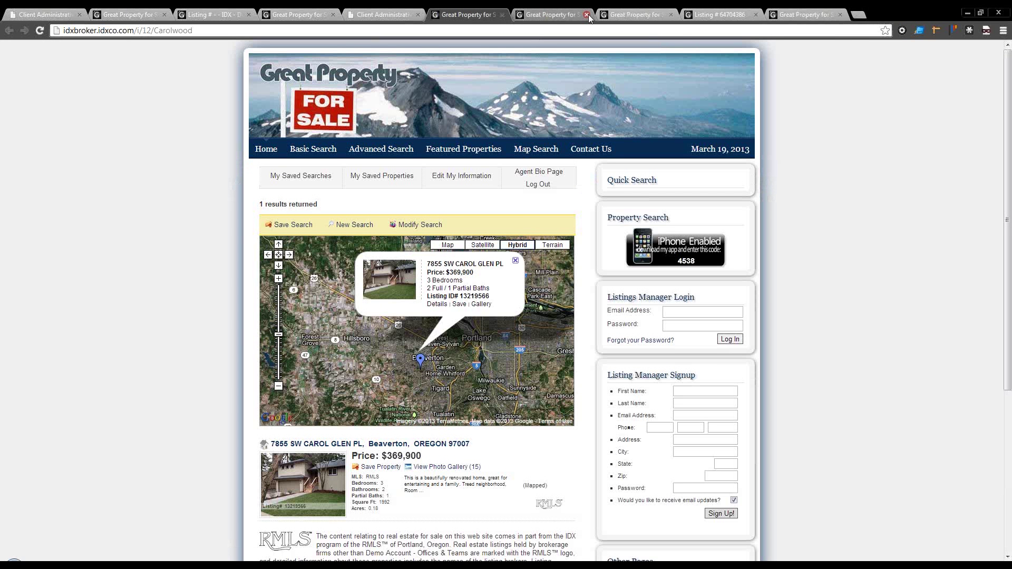
click(587, 14)
click(587, 14)
click(587, 14)
click(587, 14)
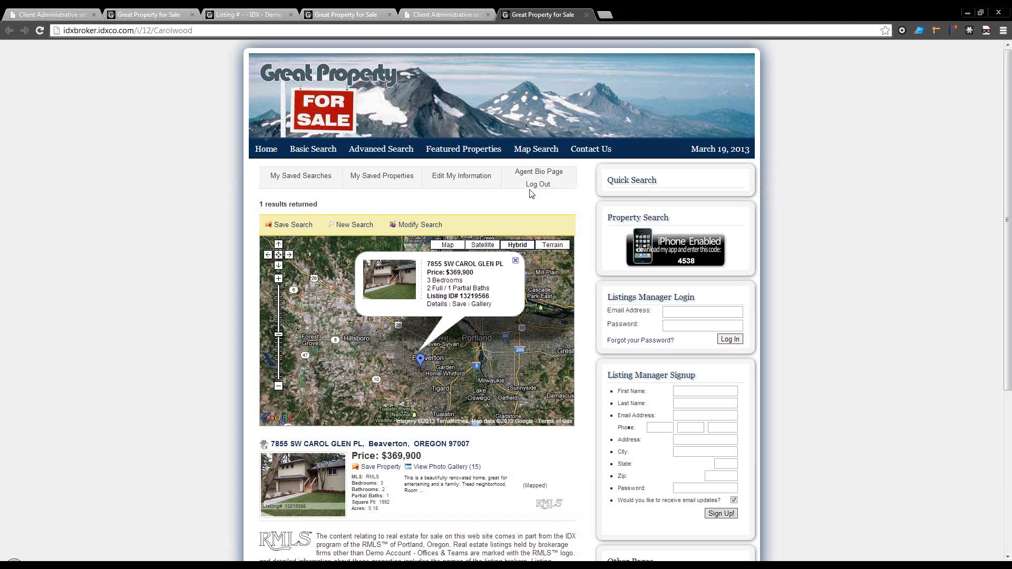
scroll(431, 208, down, 2)
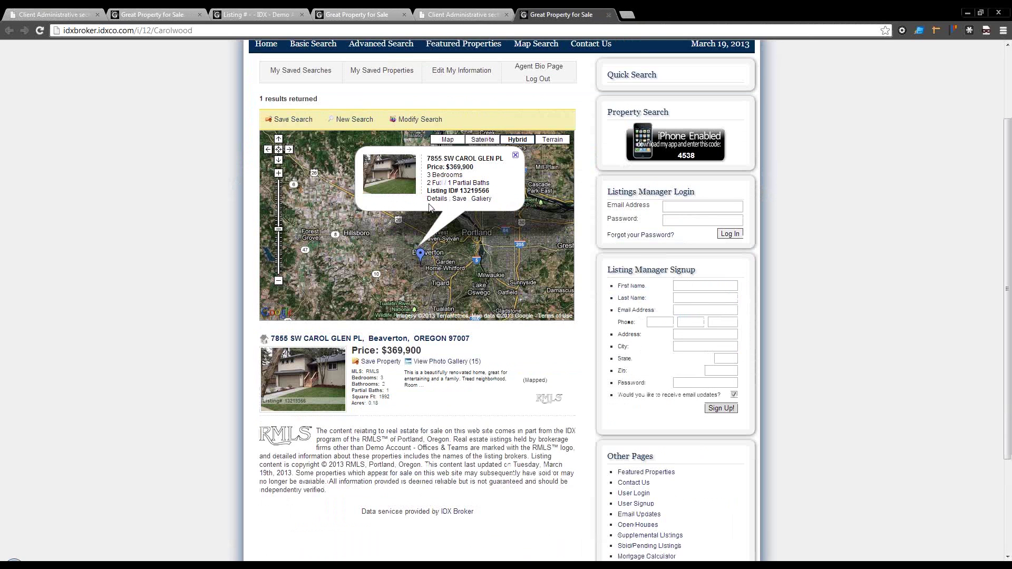
click(158, 31)
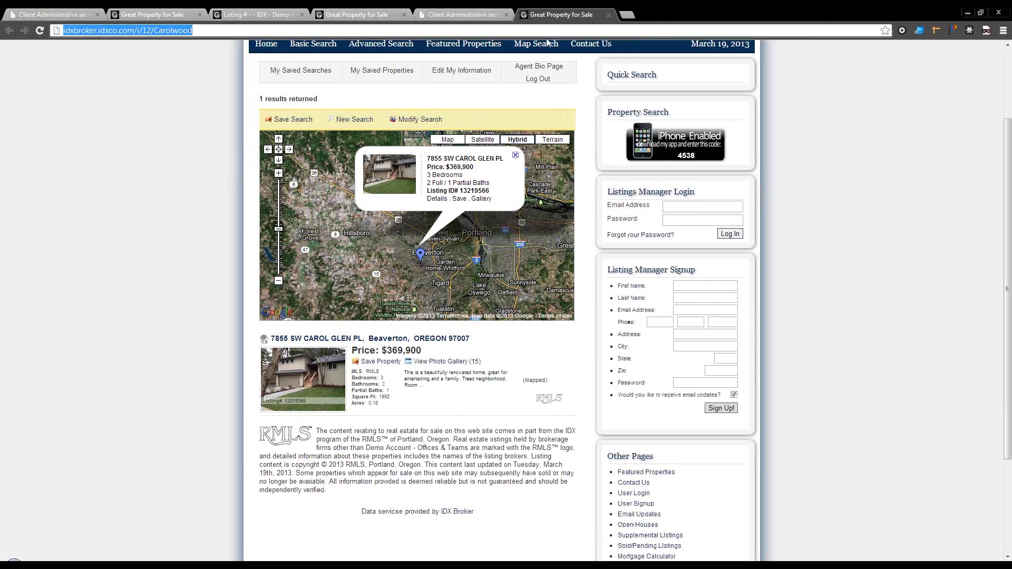
click(459, 14)
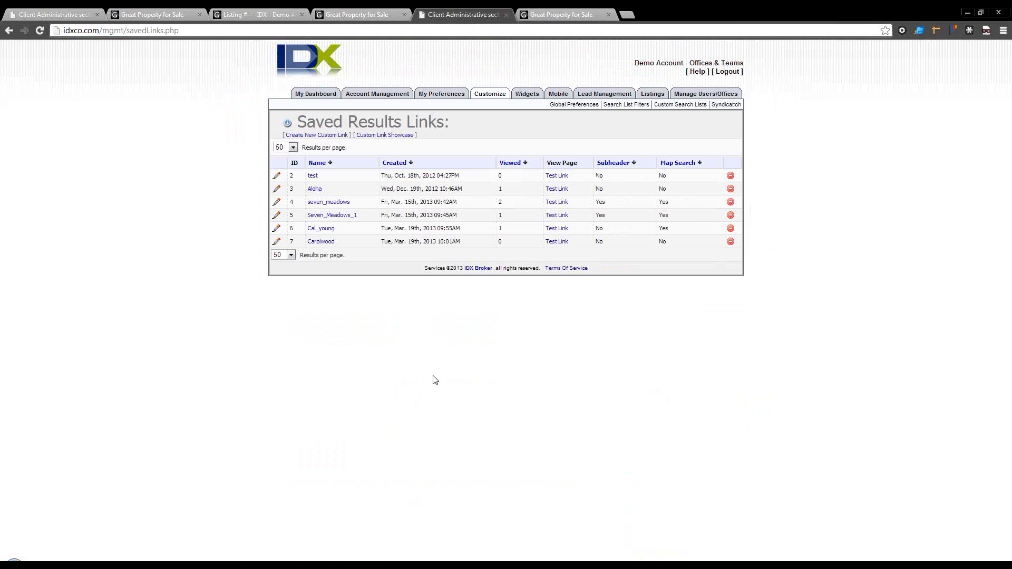
Step: Give the Carolwood link a custom page title of 'Carolwood'
click(321, 244)
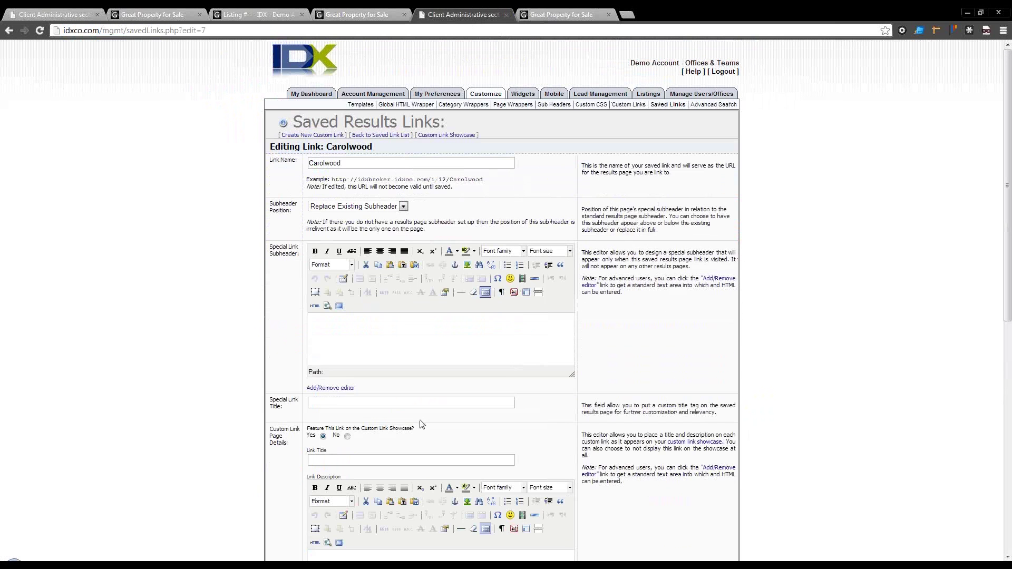
scroll(421, 424, down, 1)
click(323, 275)
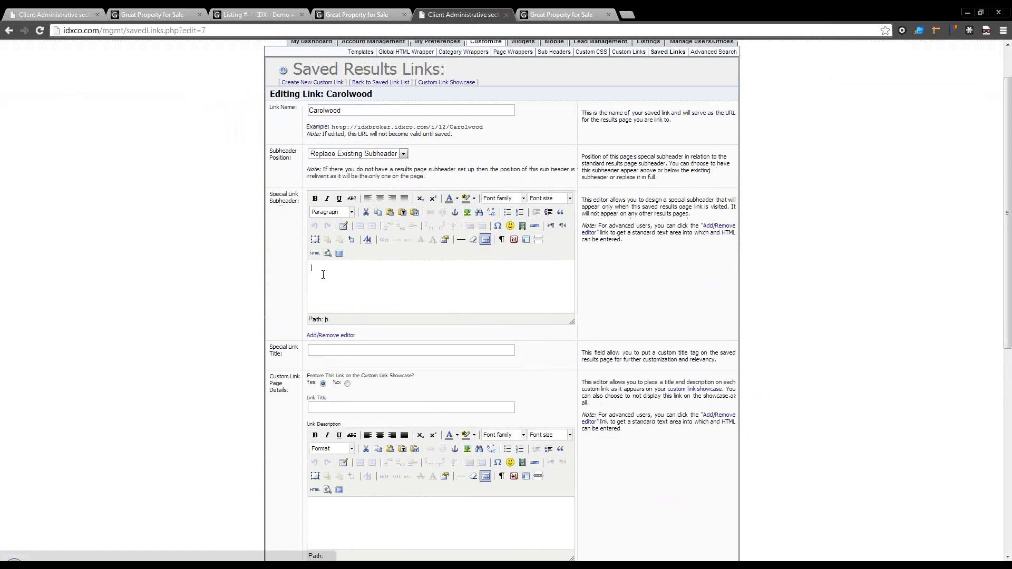
click(345, 352)
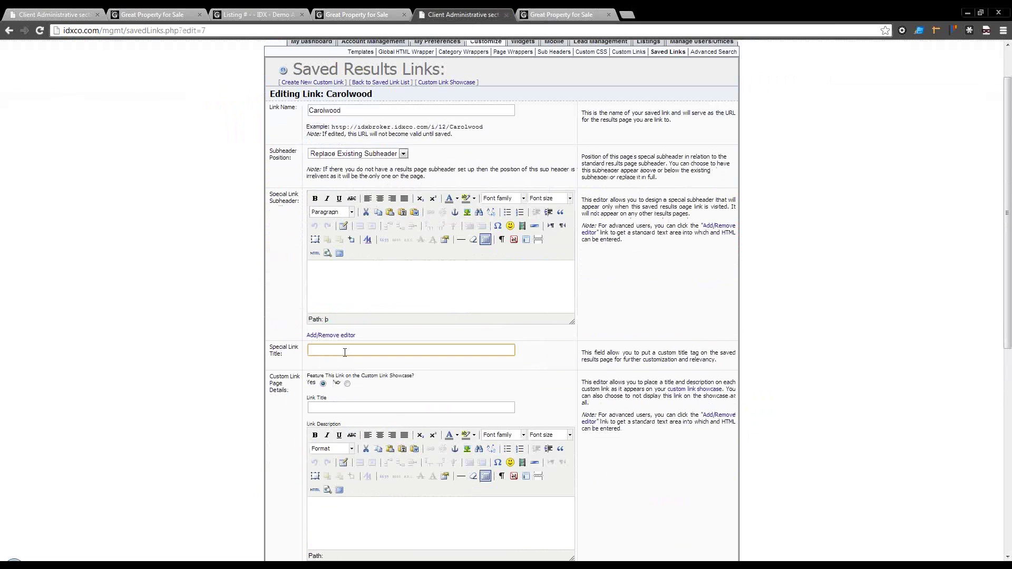
text(Carolwood real estate for sale)
Step: Enable the custom meta description 'Carolwood real estate', save, and reload the live results page
scroll(344, 352, down, 8)
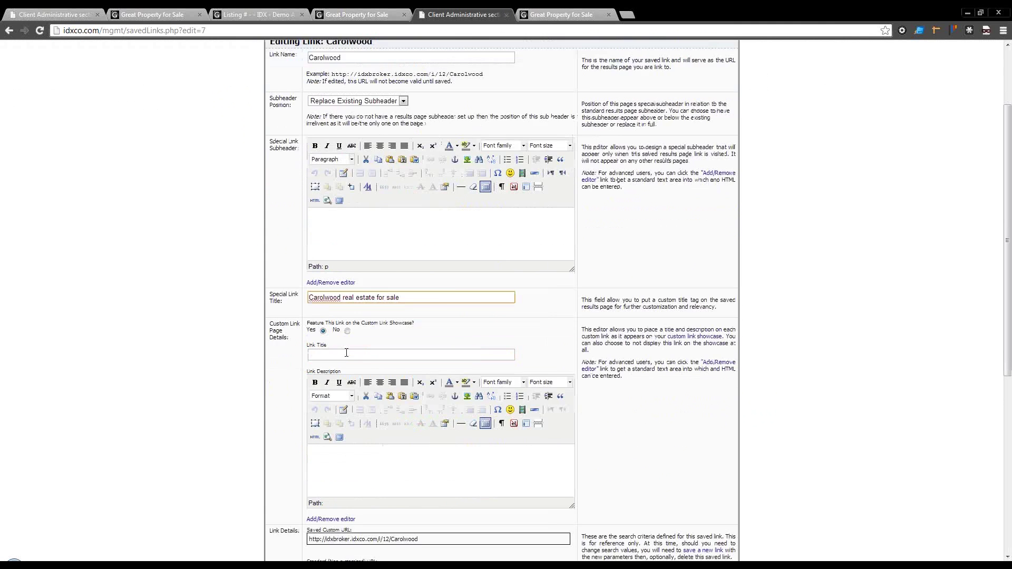
click(346, 369)
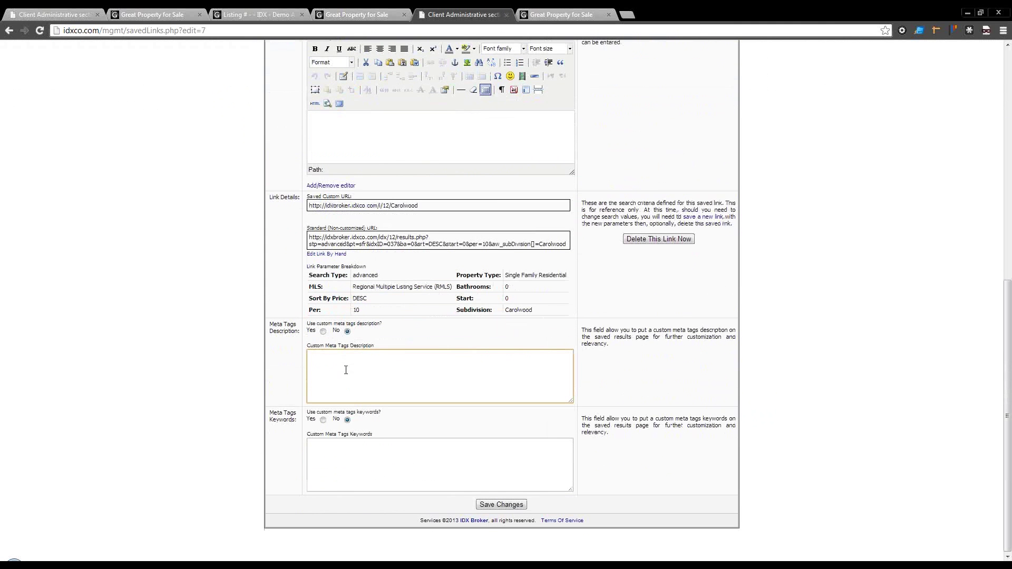
click(322, 332)
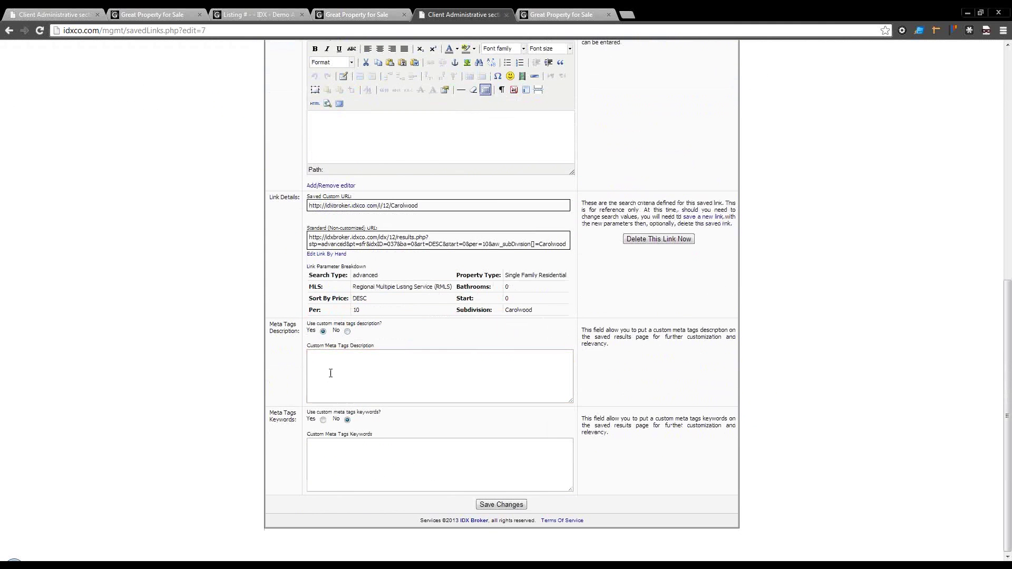
click(330, 373)
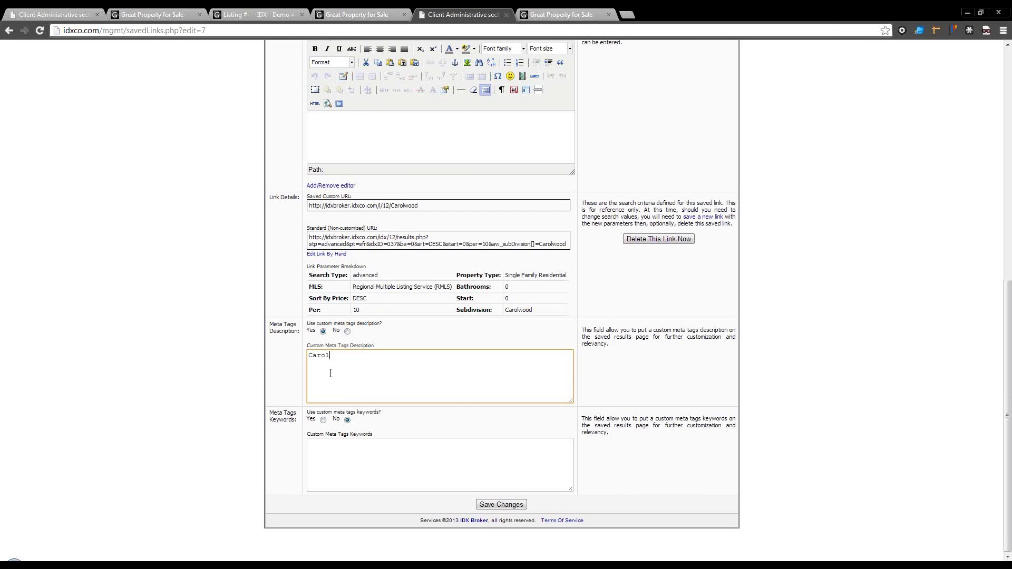
text(Carolwood real estate)
click(489, 504)
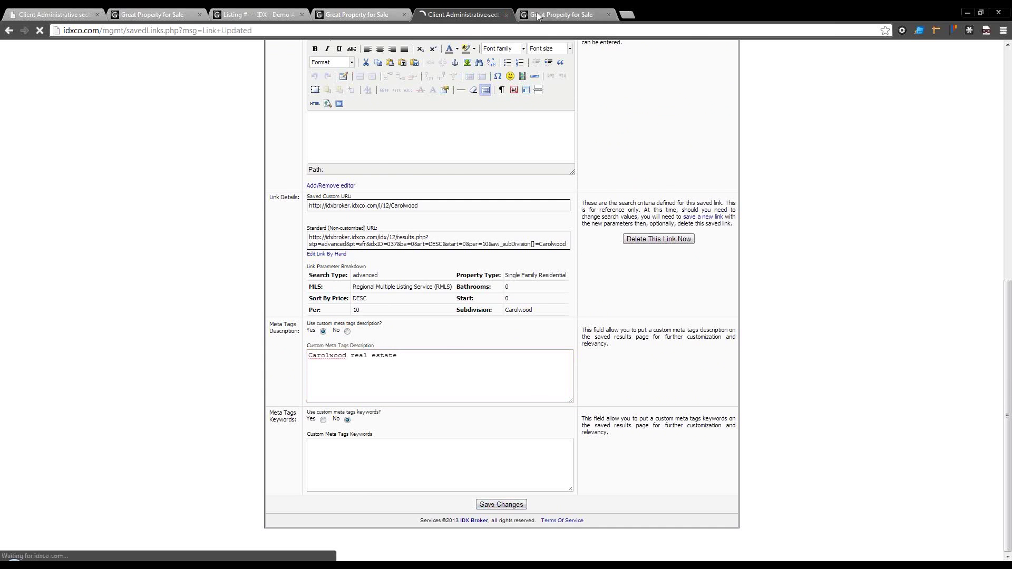
click(538, 17)
key(Return)
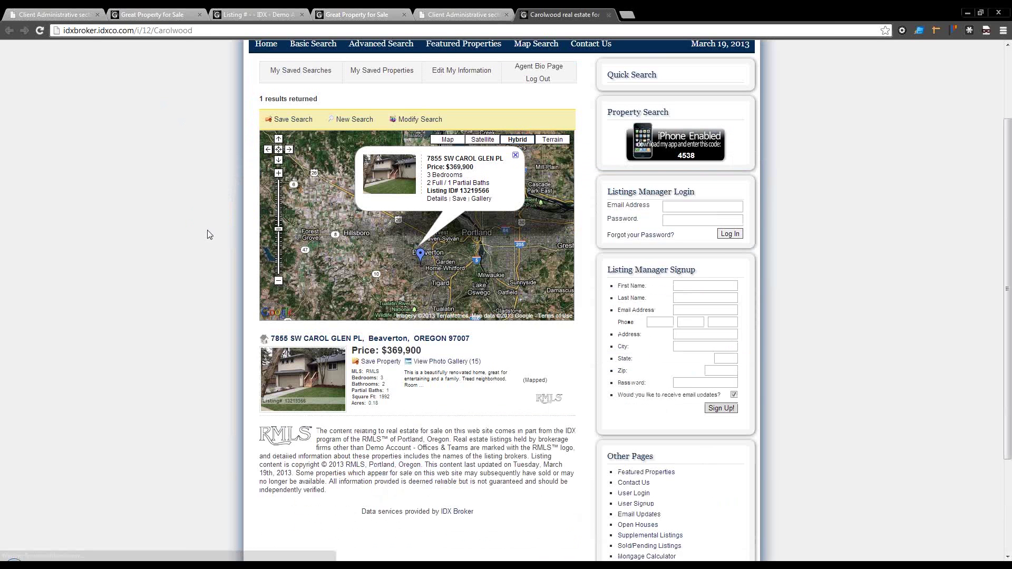
Step: Inspect the live page head to verify the 'Carolwood real estate for sale' title and meta description
right_click(207, 235)
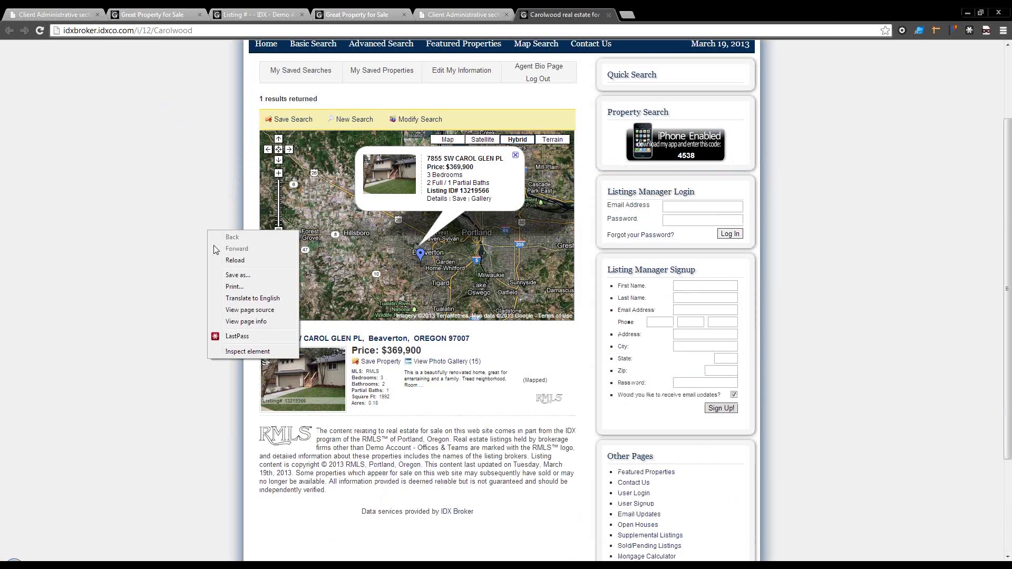
click(234, 349)
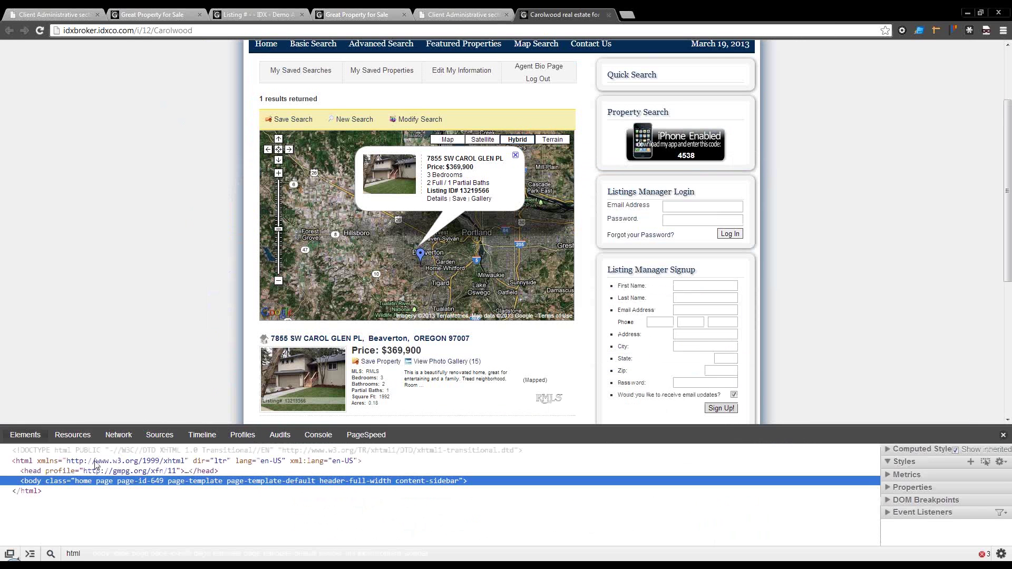
click(16, 470)
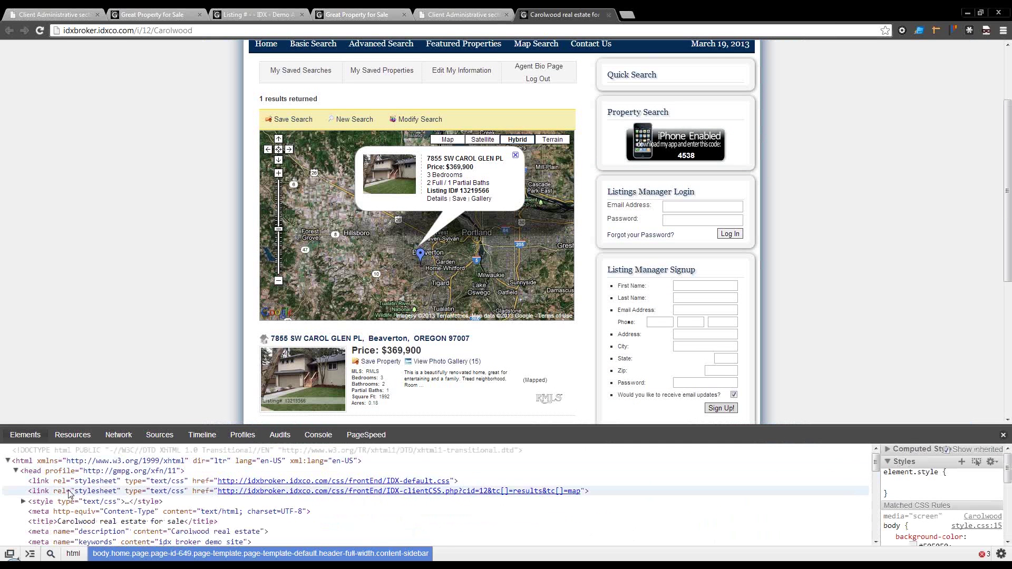
scroll(68, 492, down, 2)
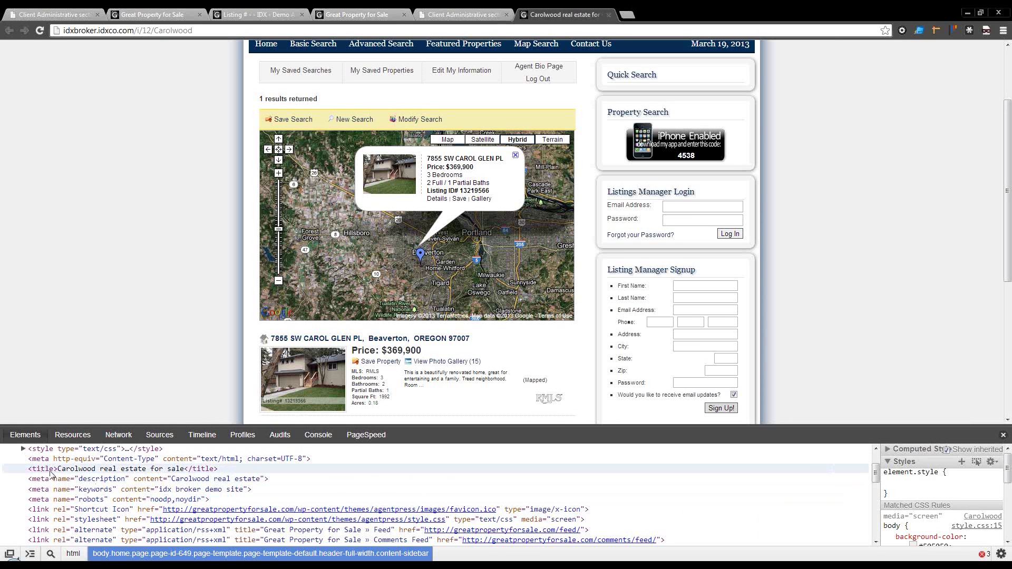
click(150, 470)
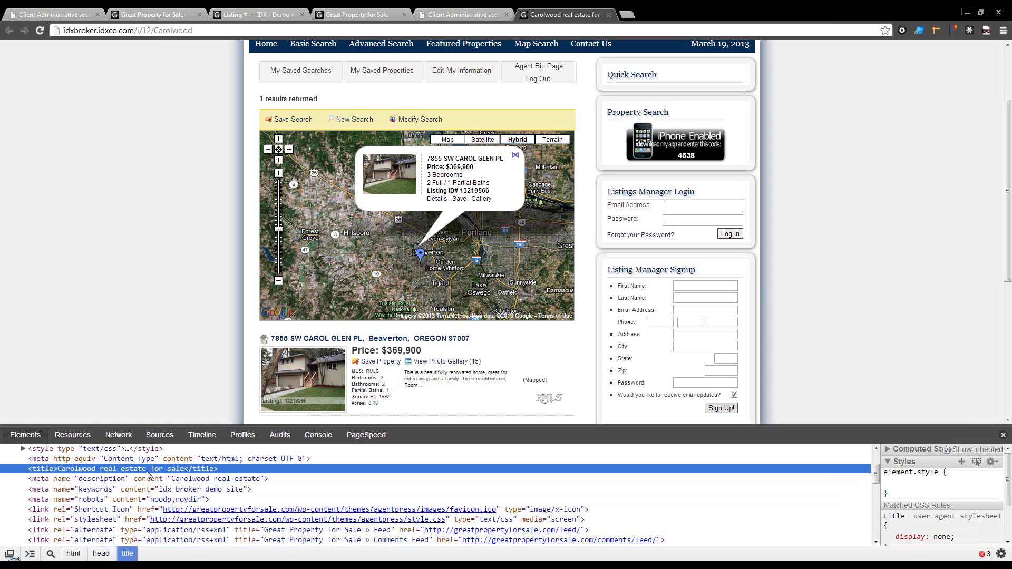
click(36, 481)
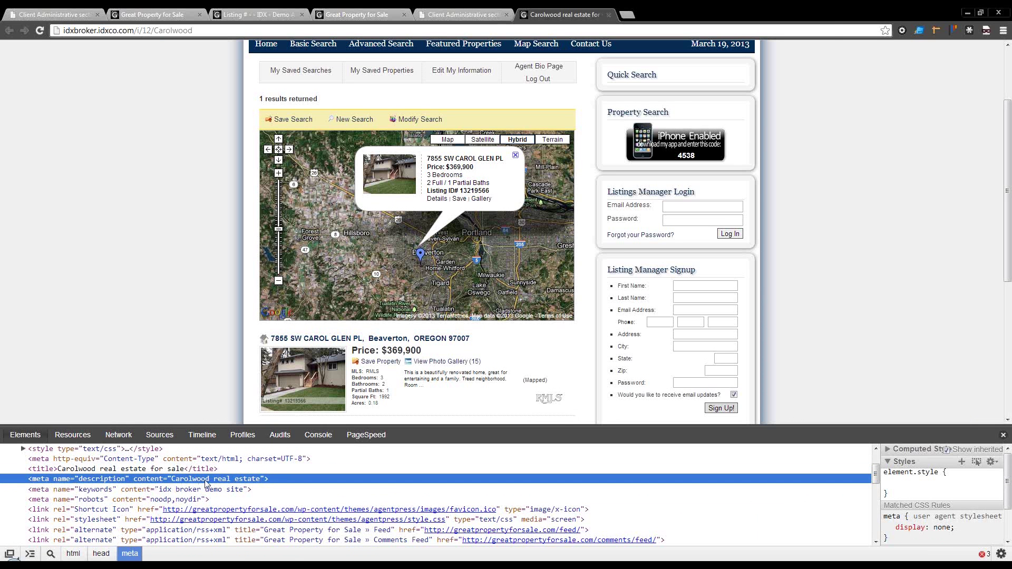
click(171, 468)
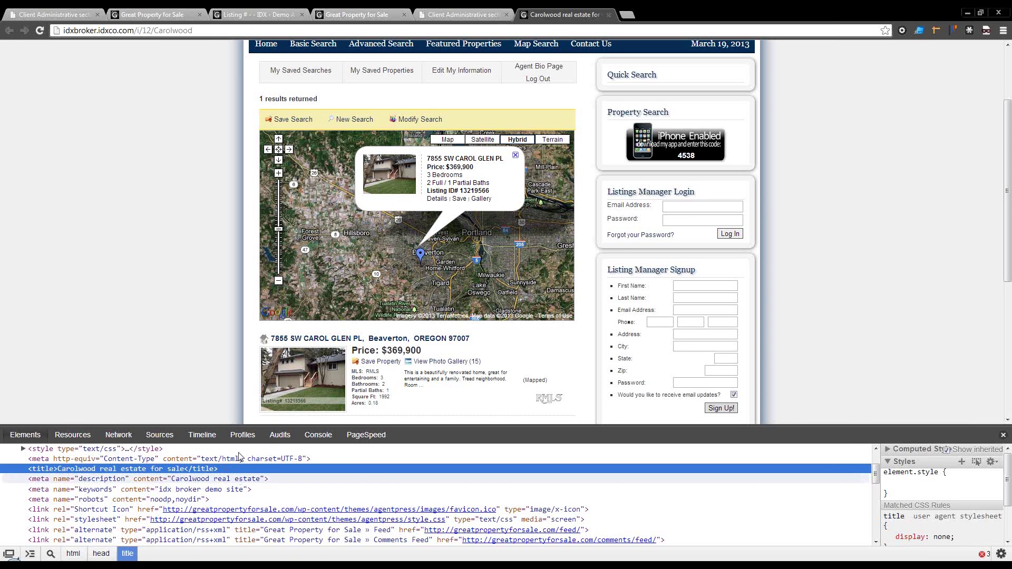
click(201, 30)
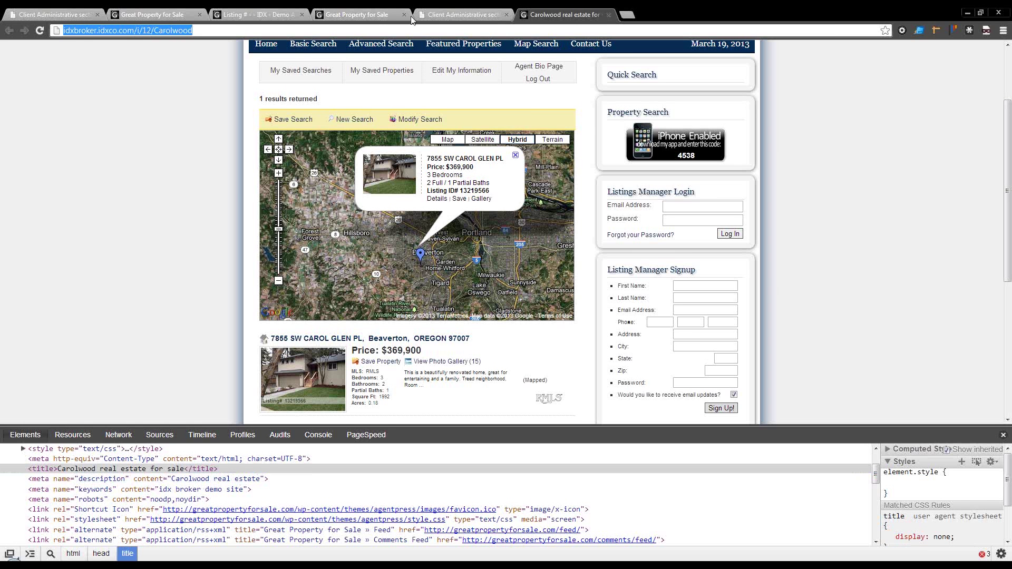
click(435, 16)
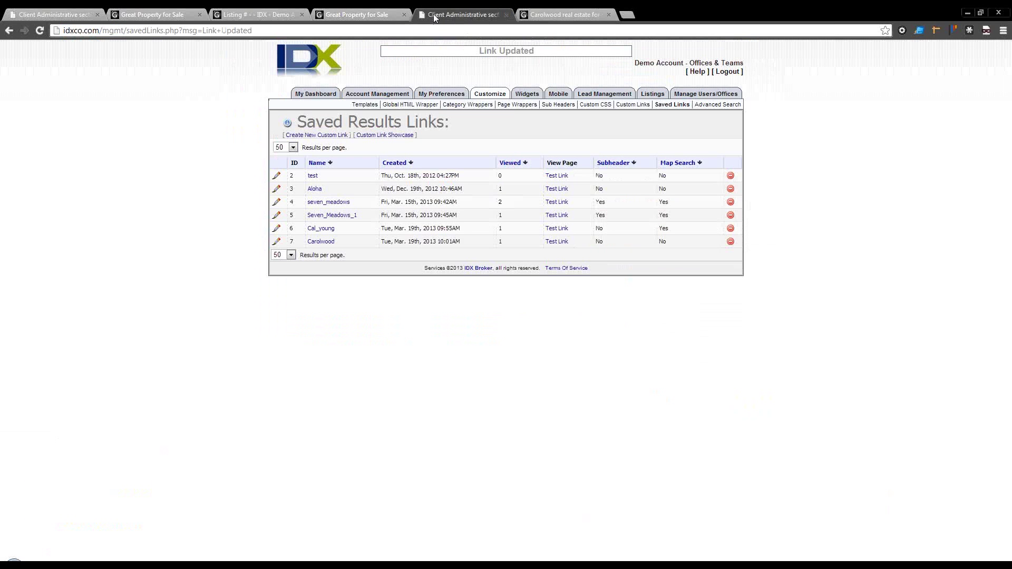
Step: Open the Custom Links advanced search builder and choose Houston MLS as the source
click(319, 241)
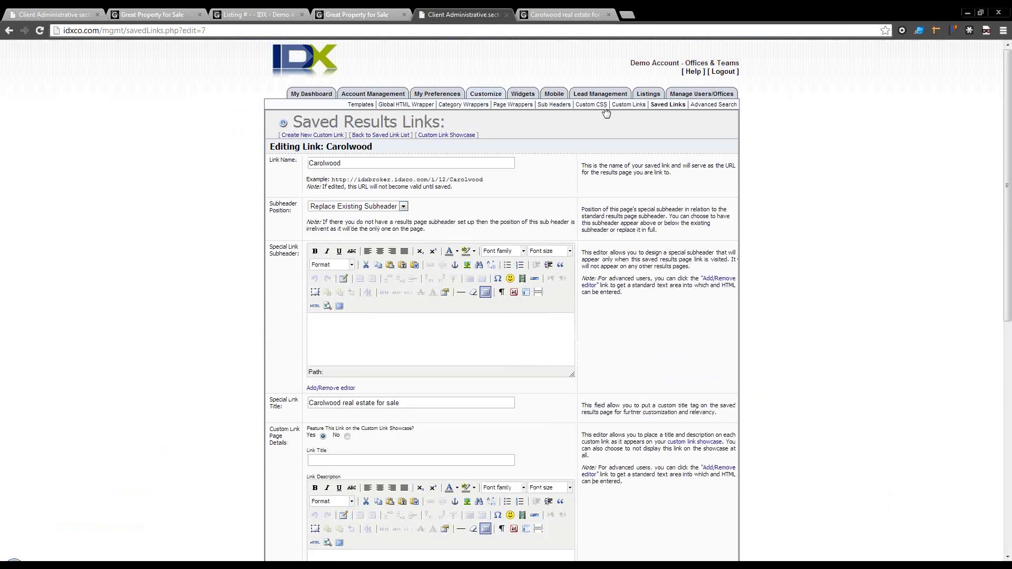
click(629, 105)
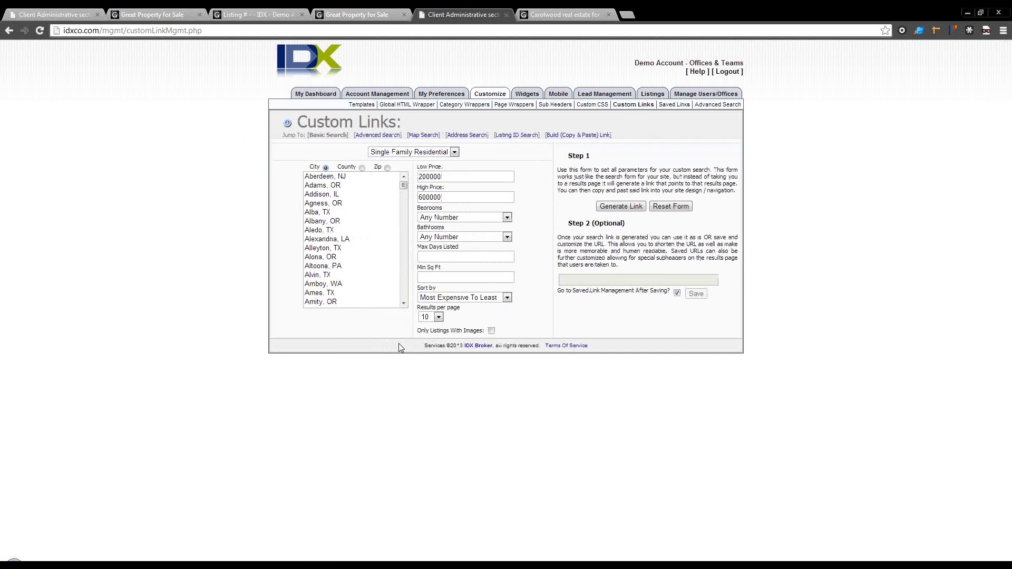
click(372, 136)
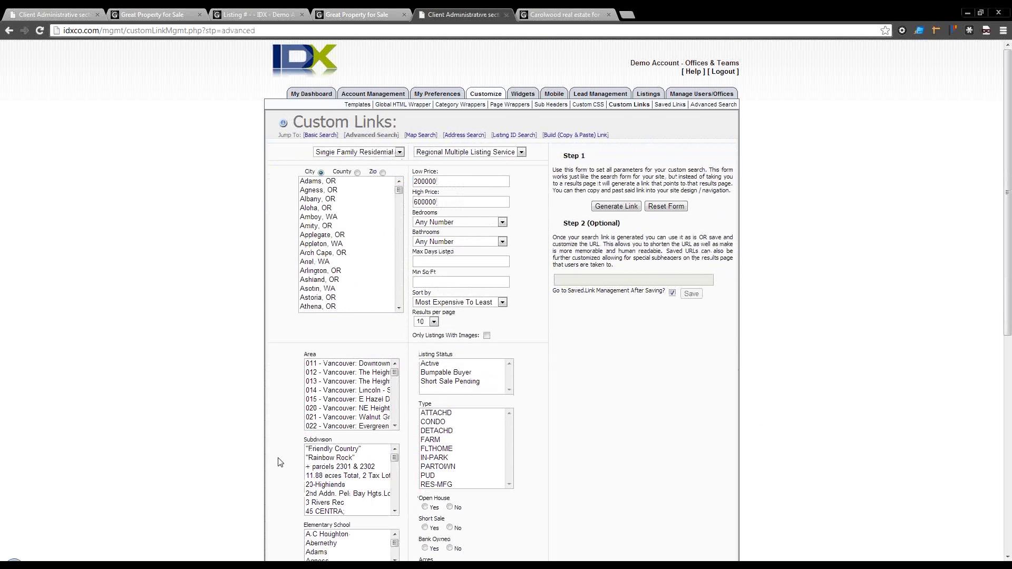
scroll(280, 461, down, 1)
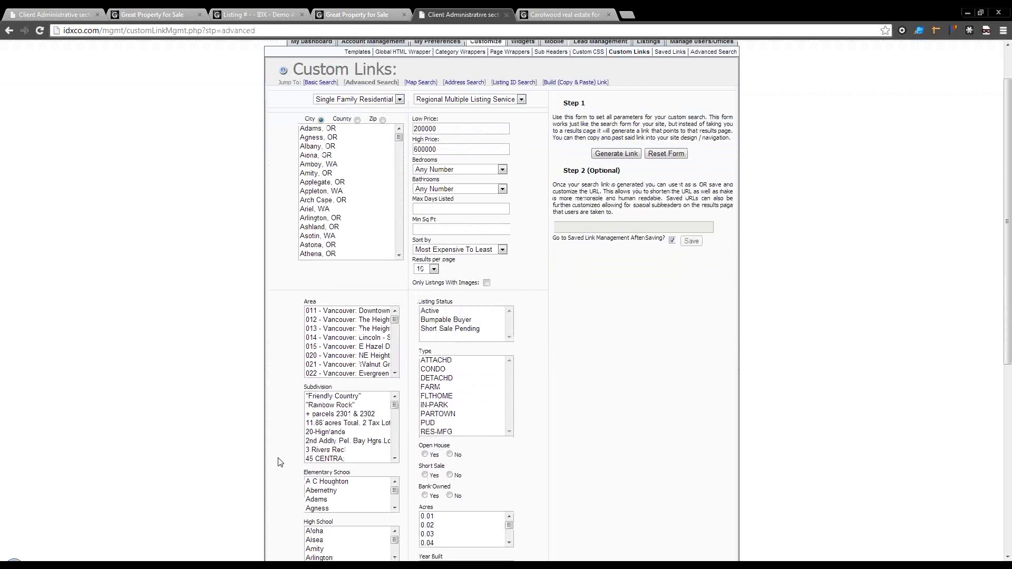
click(448, 100)
click(456, 116)
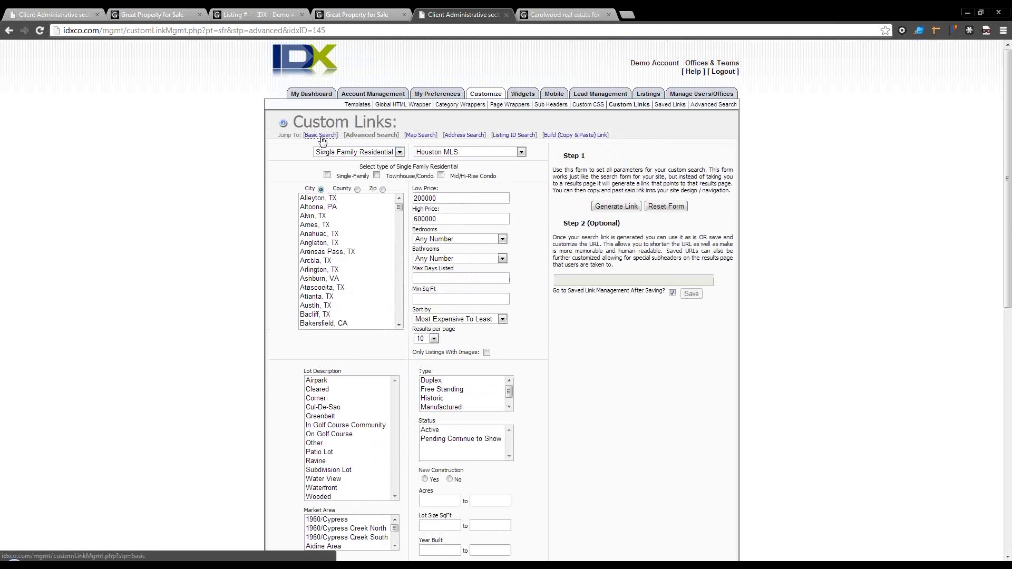
Step: Cycle through the basic search builder (selecting Albany, OR) and map search back to advanced search
click(322, 138)
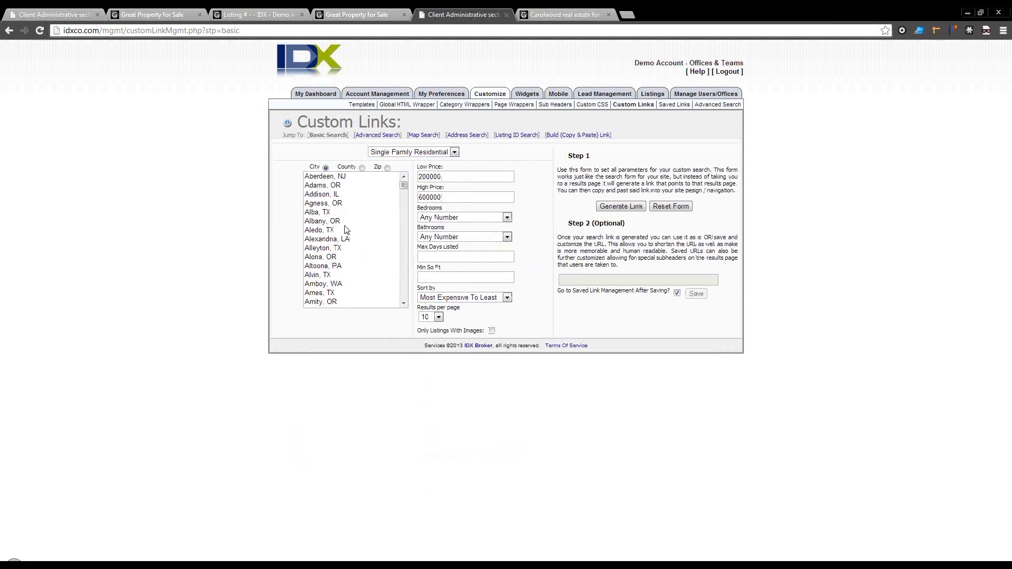
click(347, 224)
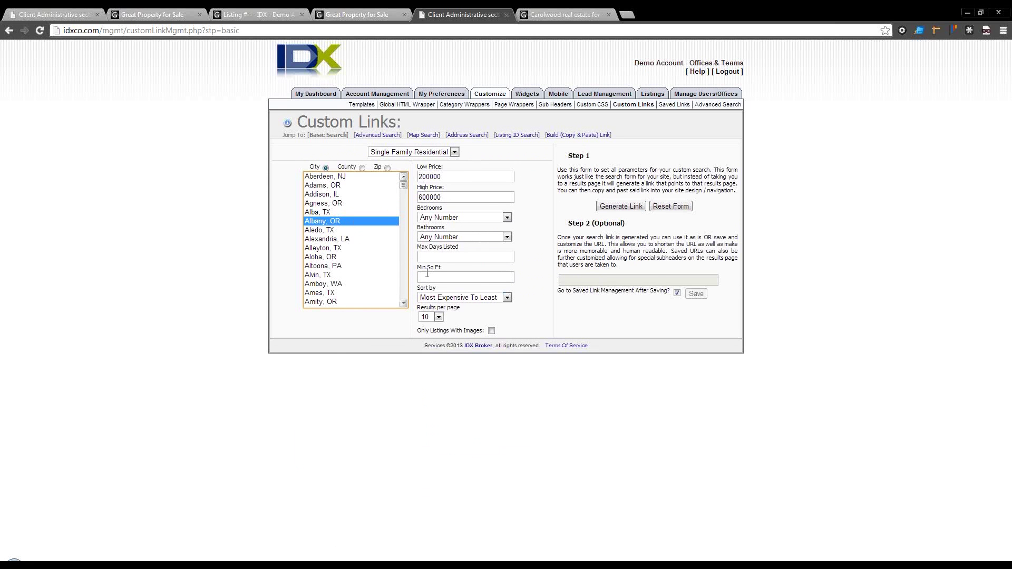
click(419, 136)
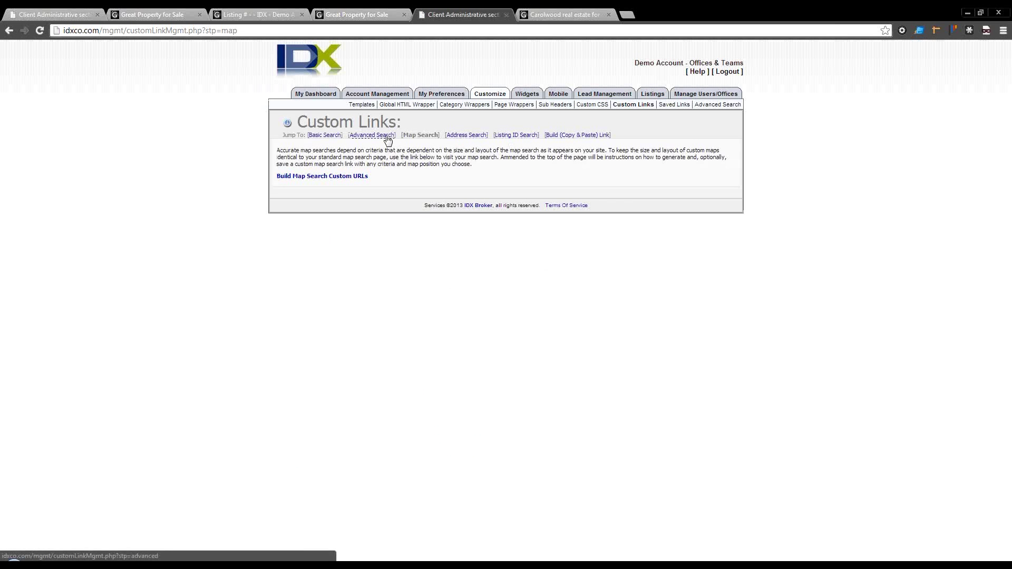
click(380, 135)
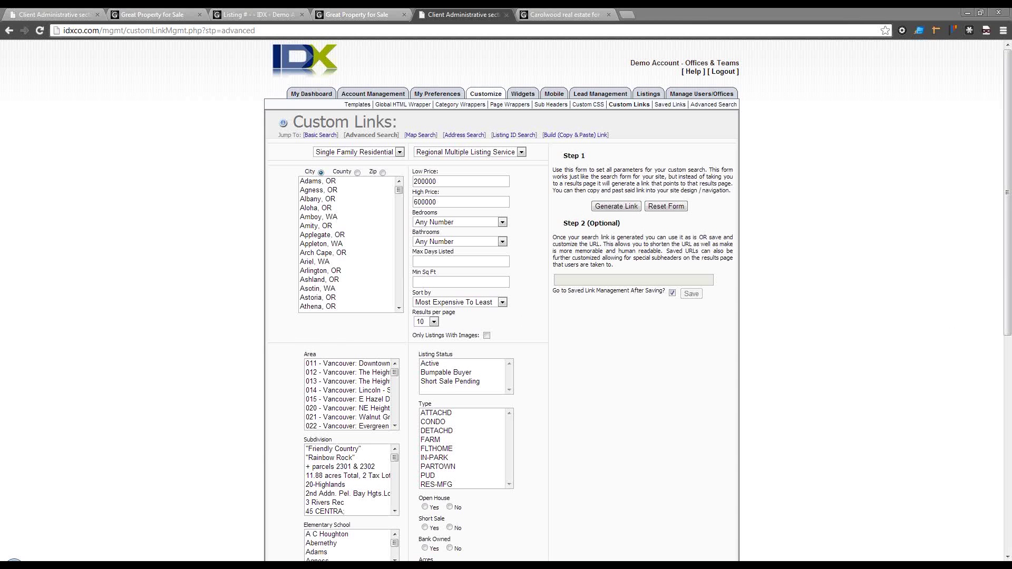
Step: Load idxbroker.com in the Carolwood tab and close the developer tools
click(563, 14)
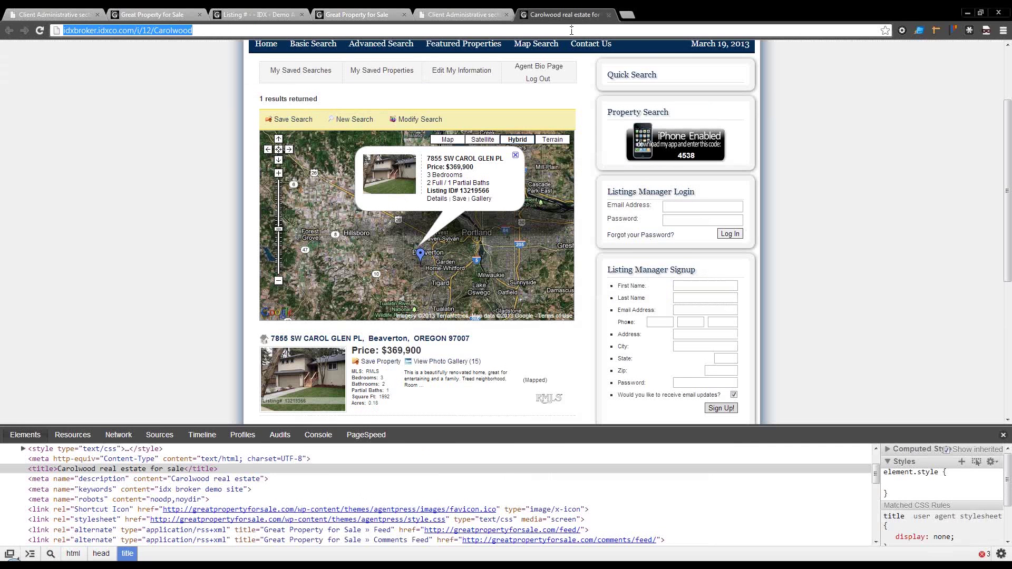
text(idxbroker.com)
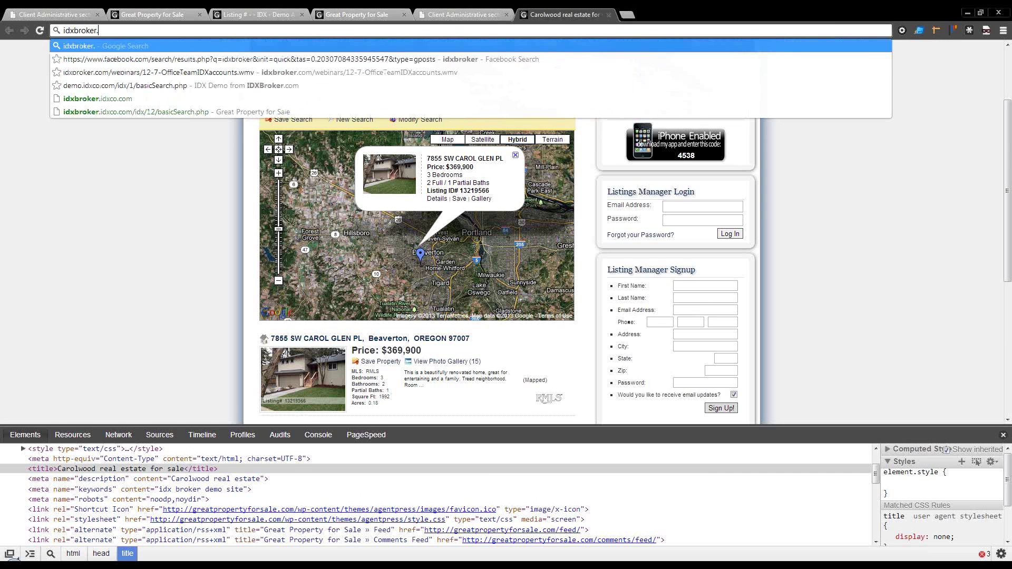
key(Return)
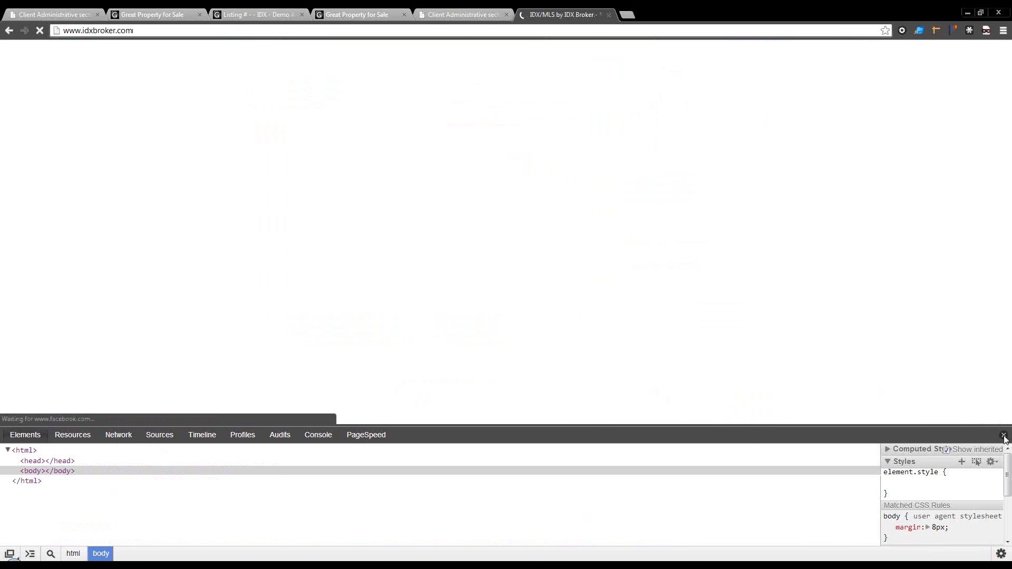
click(1001, 435)
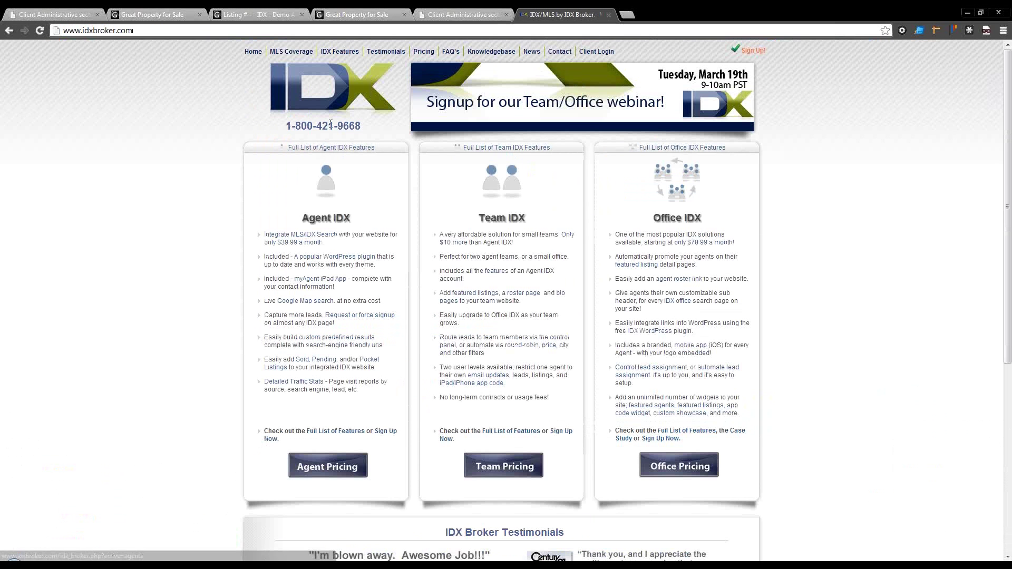